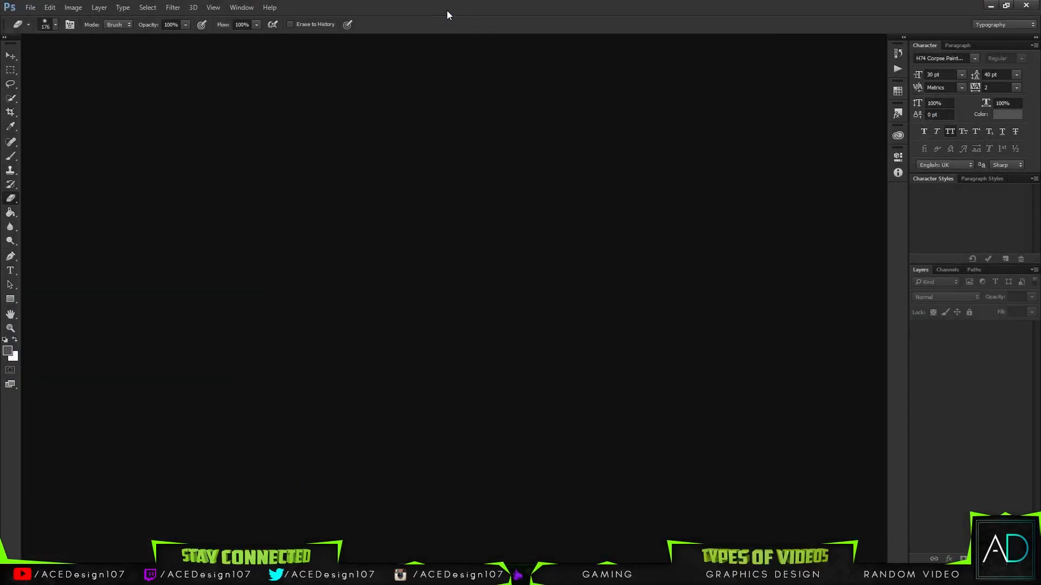
left_click_drag(447, 11, 894, 141)
left_click_drag(562, 4, 0, 4)
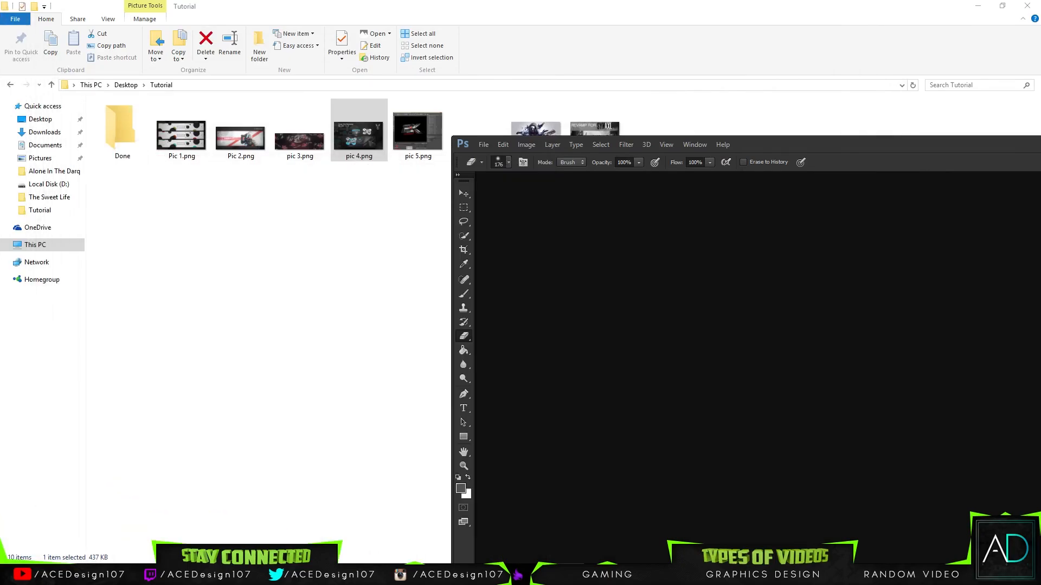
left_click_drag(782, 146, 458, 1)
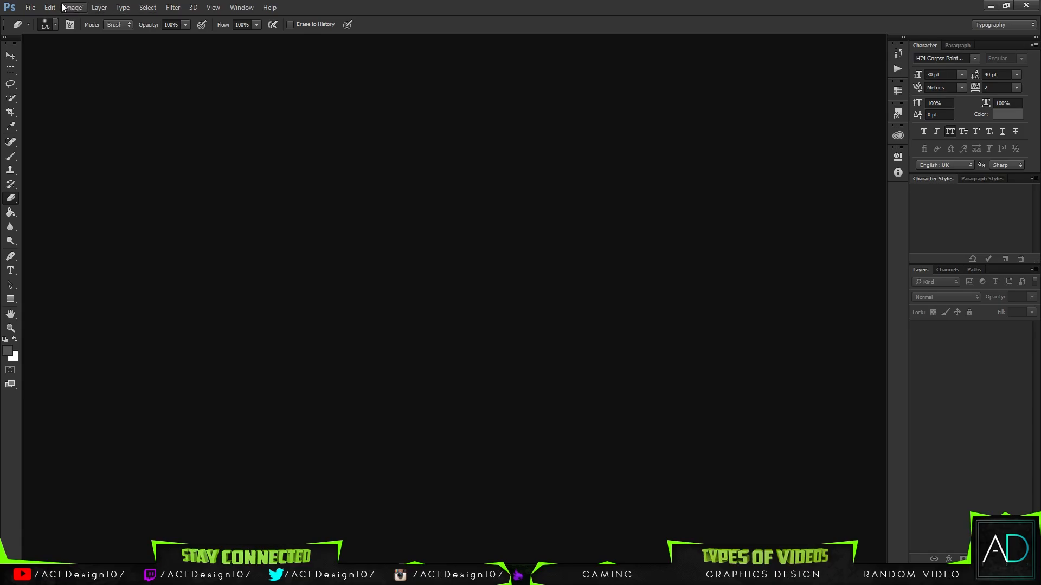
Start a new document of 1000 by 1000 pixels with a resolution of 300 pixels/inch
left_click(31, 7)
left_click(40, 20)
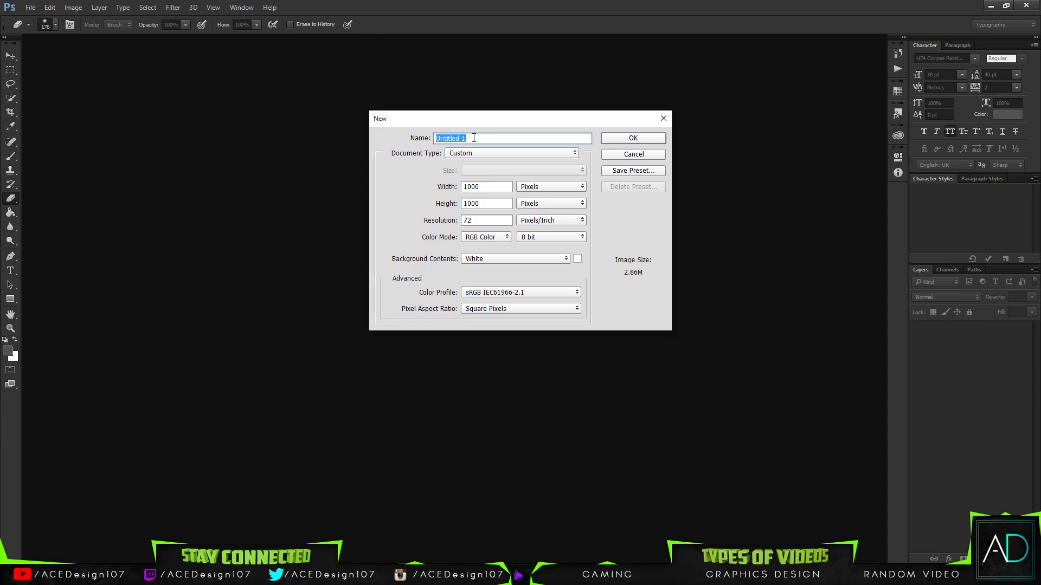
left_click_drag(494, 189, 449, 189)
left_click(490, 189)
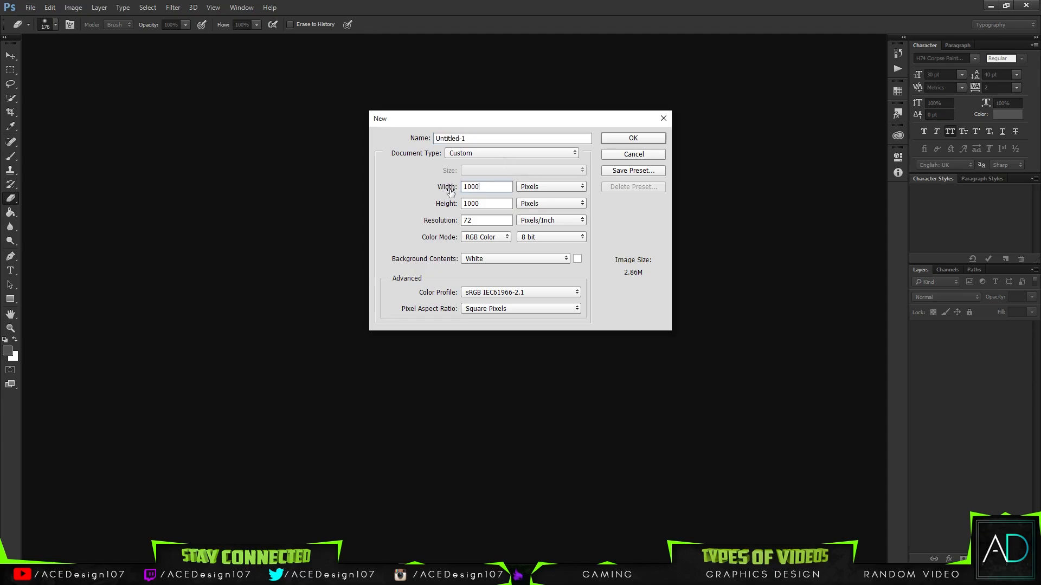
left_click(483, 205)
double_click(483, 205)
double_click(504, 189)
double_click(493, 203)
key("Tab")
type("300")
Name the new document Hook Work Path and create it
double_click(494, 140)
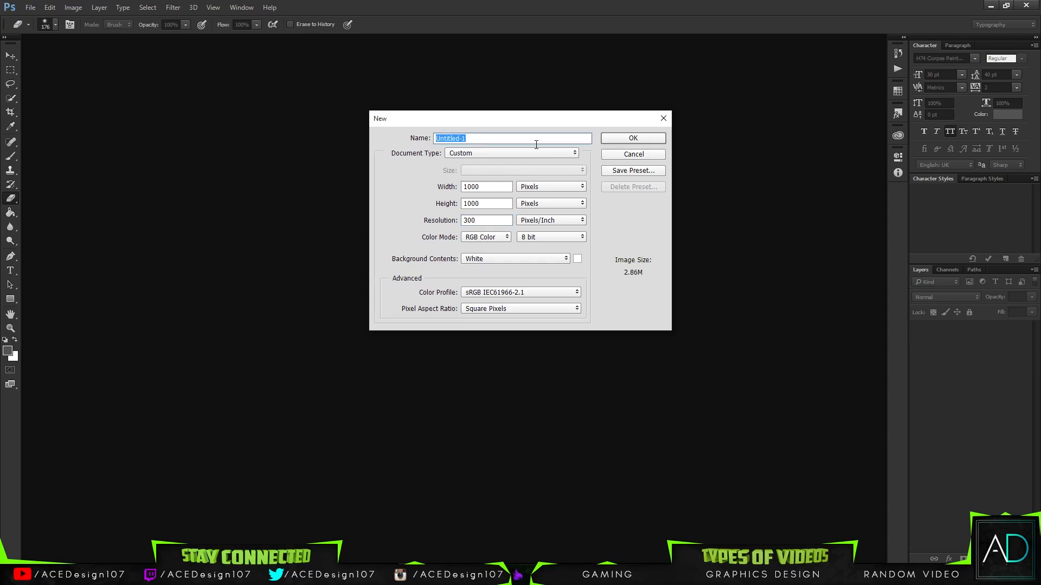
type("Hook Work Path")
key("Return")
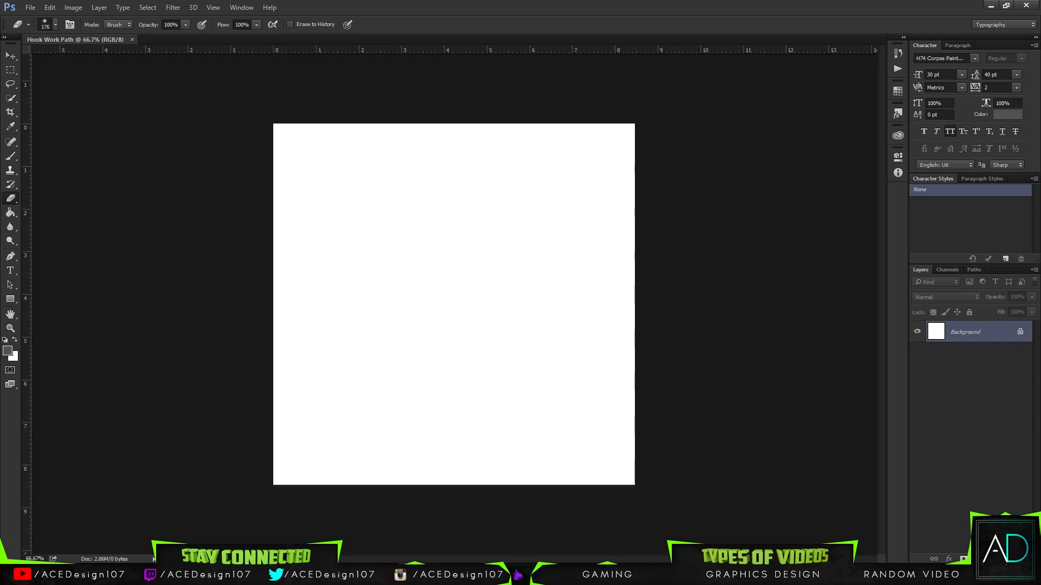
Add a new layer above the background and rename it Shape
left_click(1007, 559)
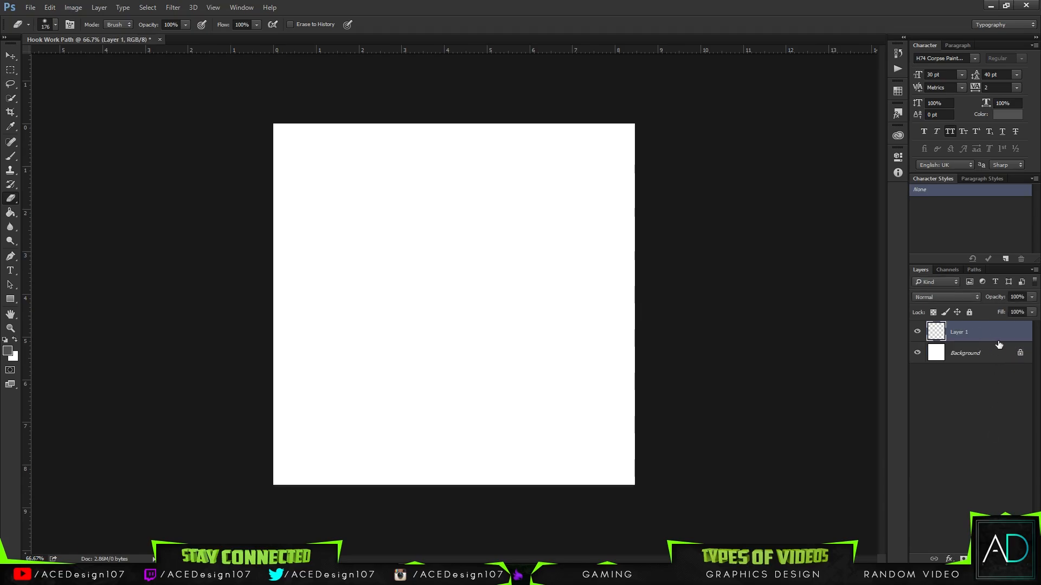
double_click(968, 333)
type("Shape")
key("Return")
left_click_drag(0, 33, 534, 47)
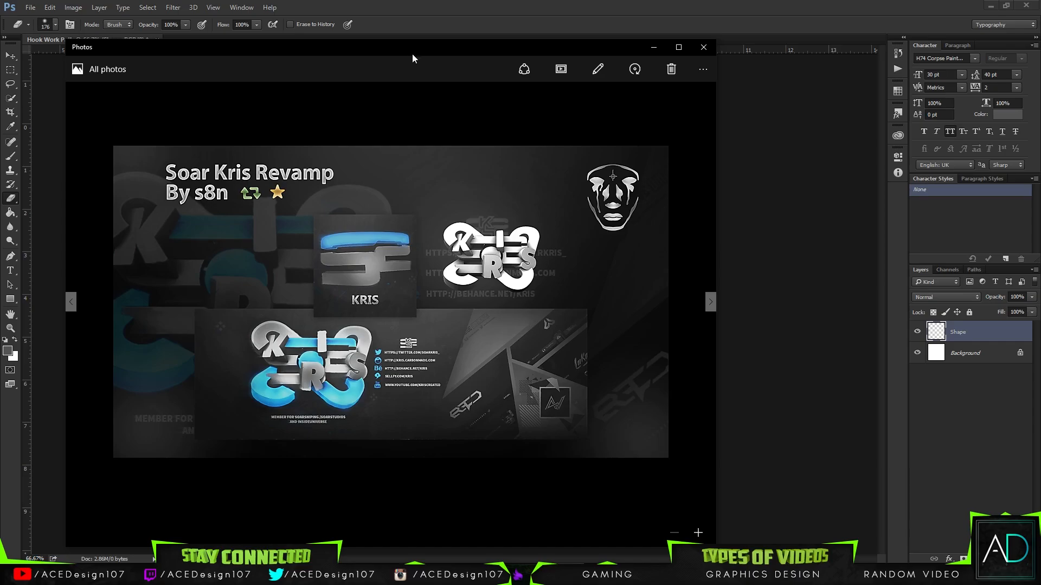
left_click_drag(412, 54, 0, 157)
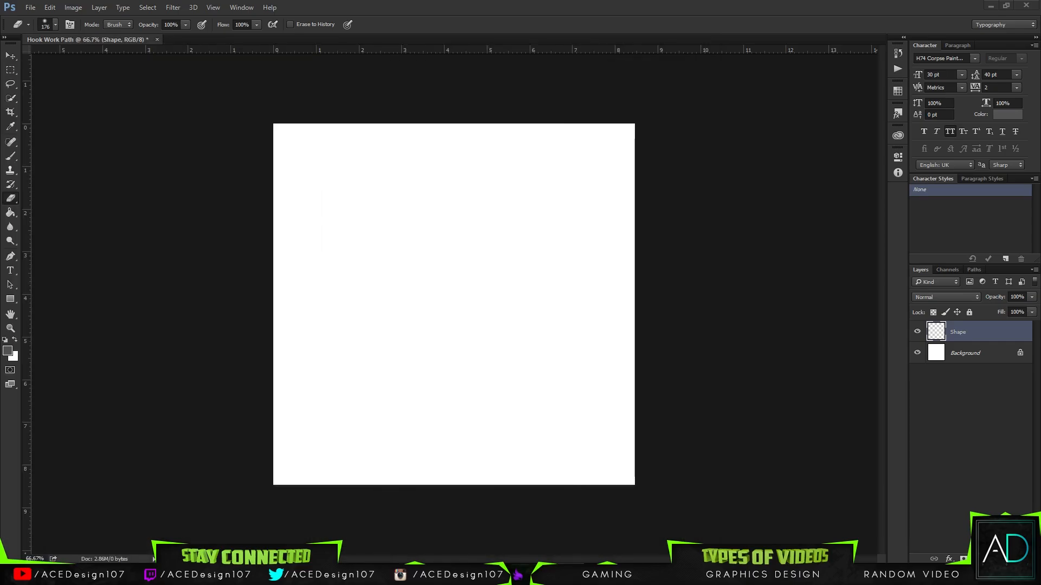
Draw a black-filled circle about 453 px across with the Ellipse tool and move it into the canvas's upper middle
left_click(10, 56)
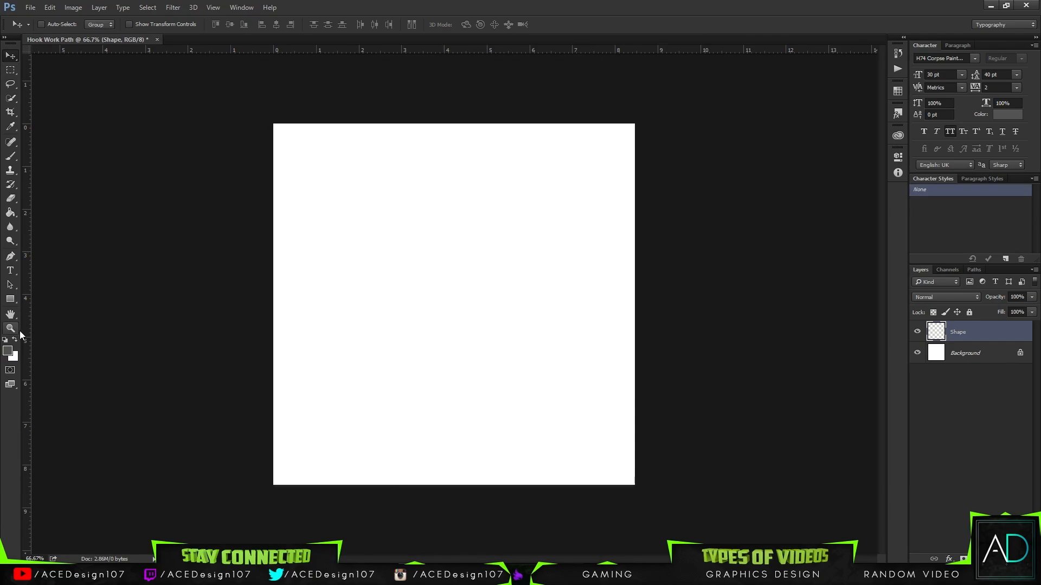
left_click(14, 304)
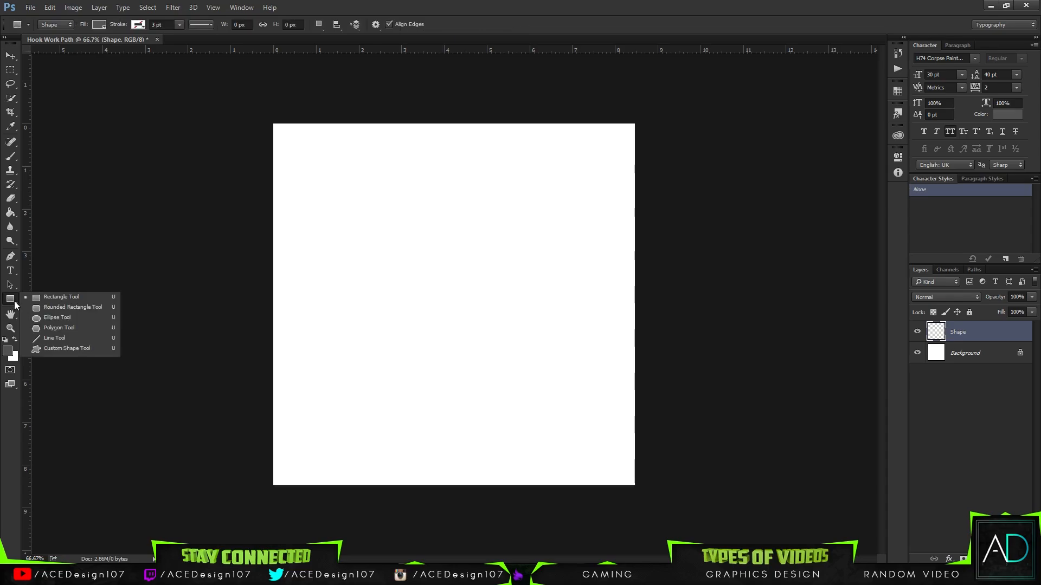
left_click(48, 321)
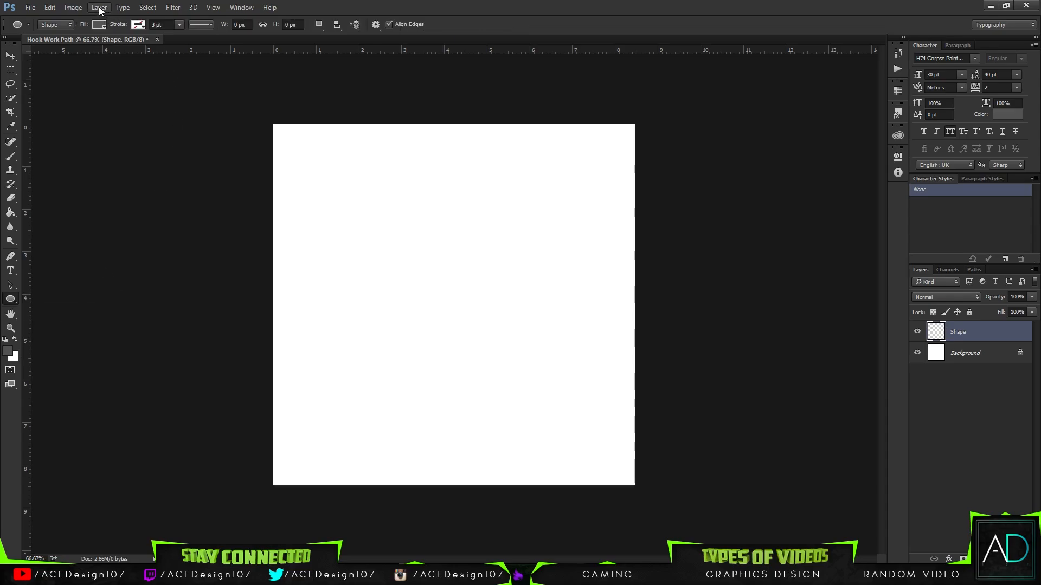
left_click(99, 24)
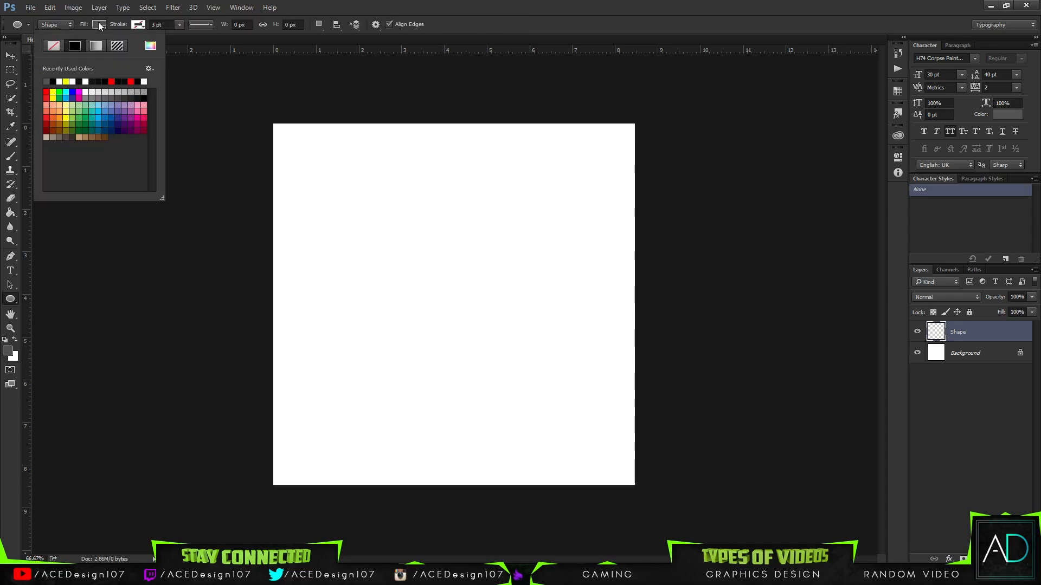
left_click(52, 81)
left_click(418, 2)
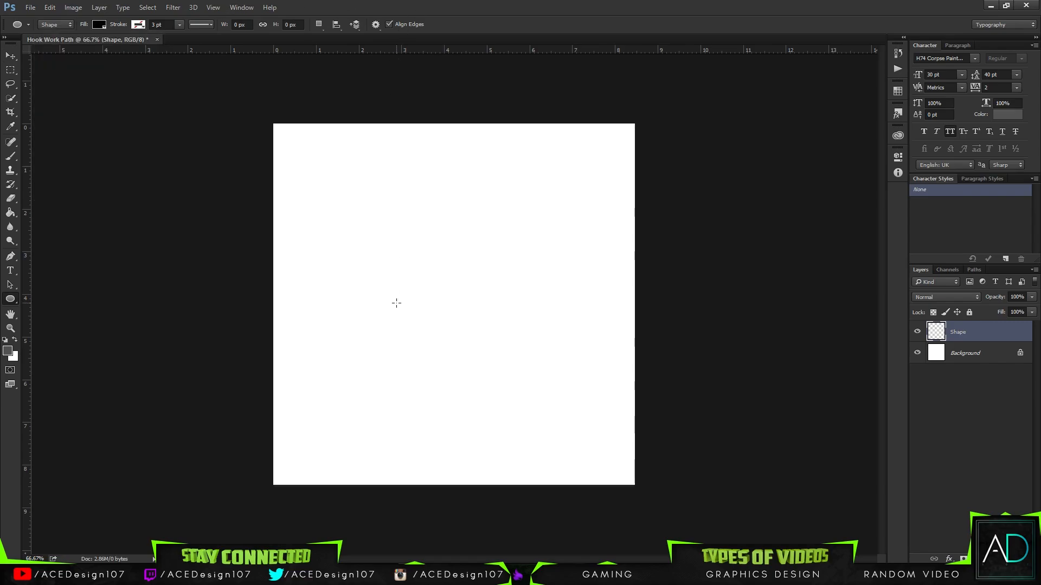
left_click_drag(395, 303, 576, 140)
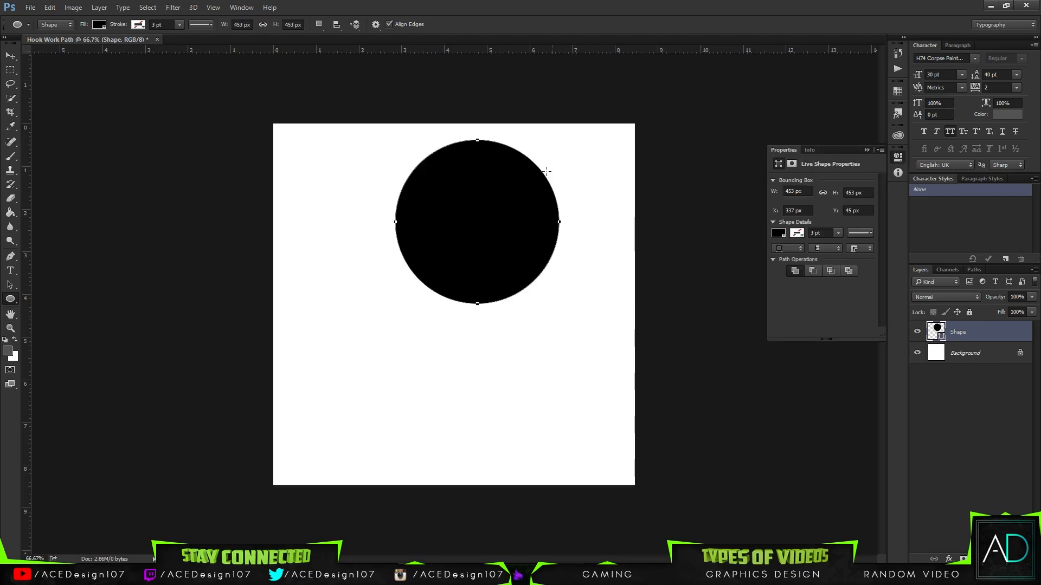
left_click(10, 56)
left_click_drag(459, 194, 474, 218)
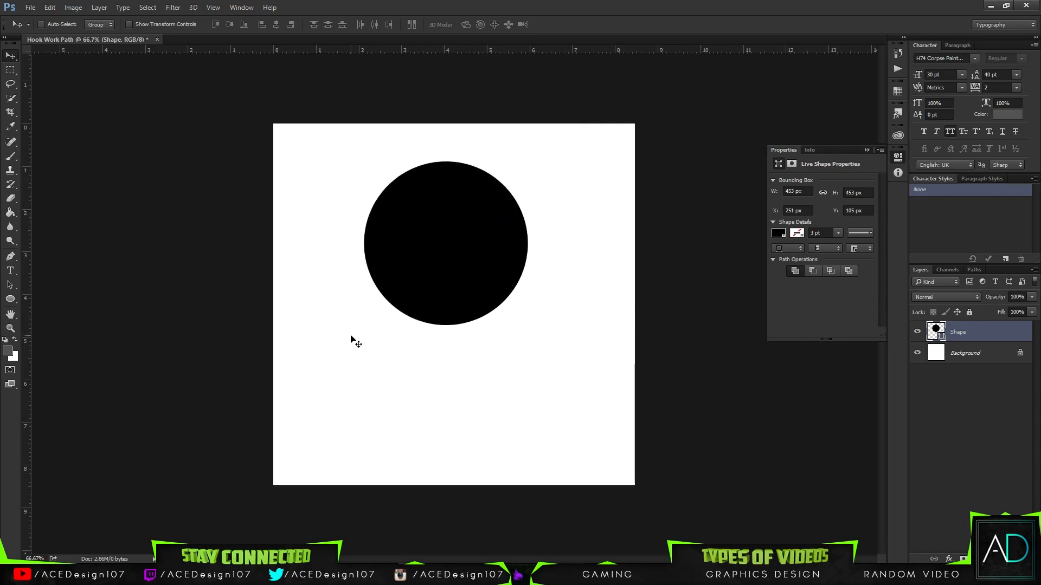
key("u")
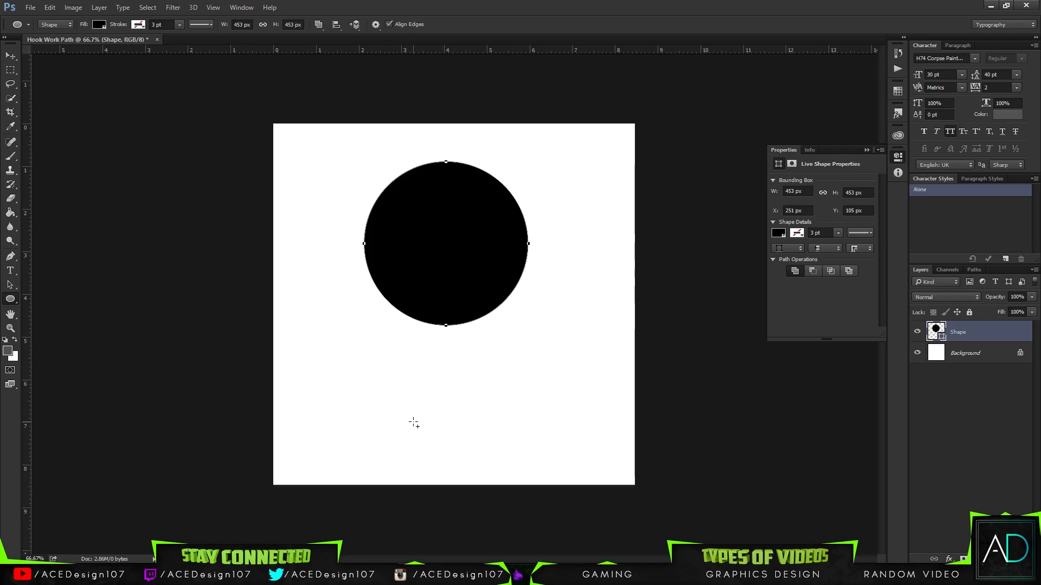
mouse_move(414, 423)
left_mouse_down()
mouse_move(539, 258)
mouse_move(629, 201)
mouse_move(512, 245)
mouse_move(539, 230)
left_mouse_up()
left_click(778, 233)
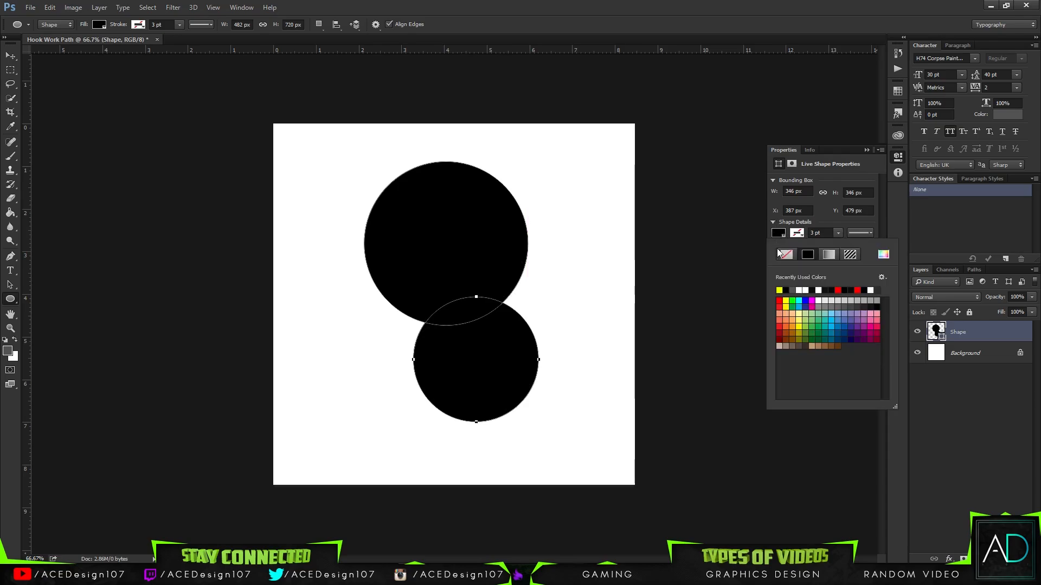
left_click(798, 290)
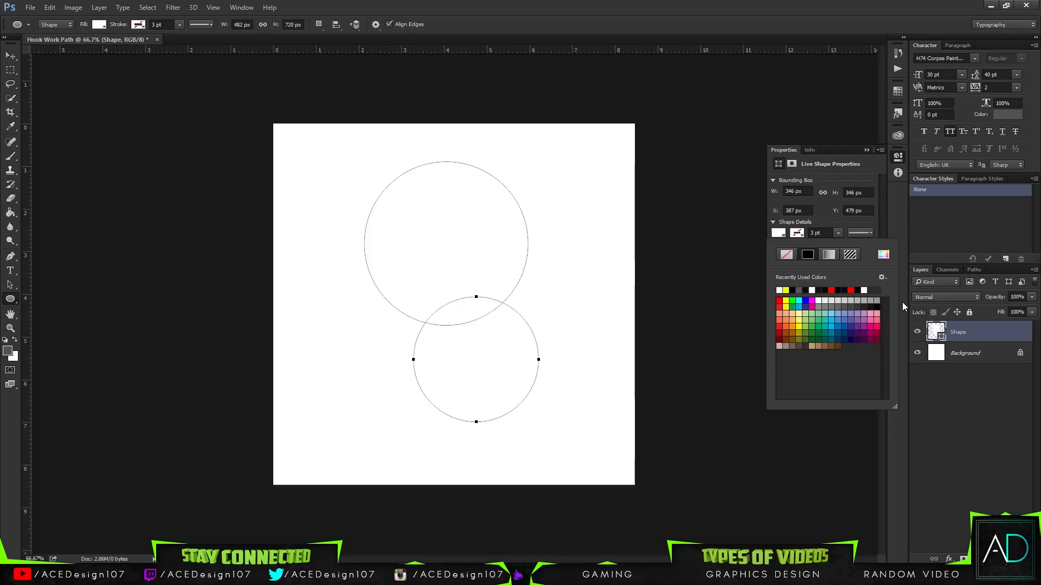
left_click(564, 3)
key("ctrl+z")
key("ctrl+alt+z")
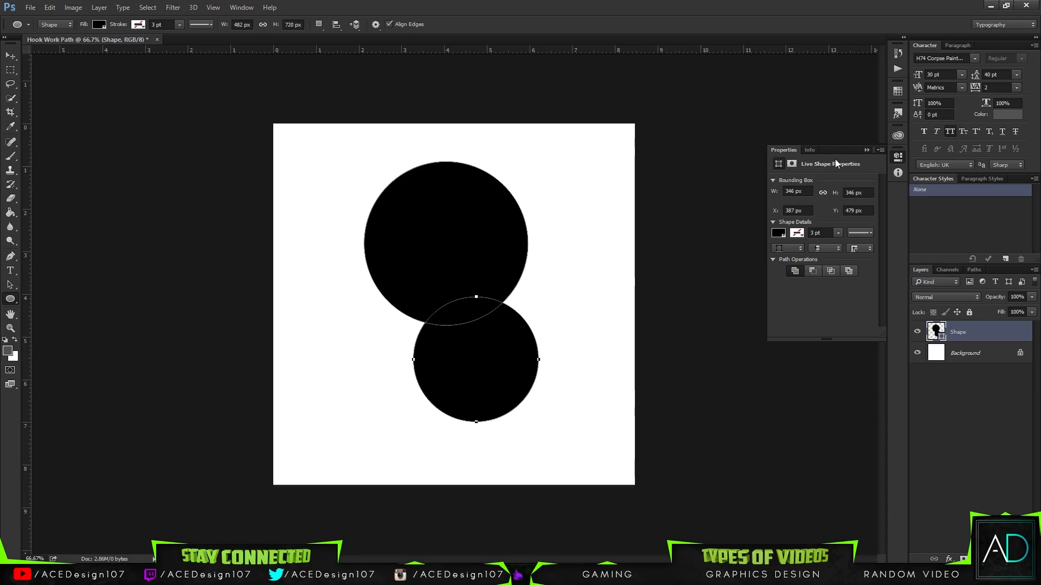
key("ctrl+alt+z")
On a new layer, draw a circle about 216 px across below the black one and fill it white
key("ctrl+shift+n")
key("Return")
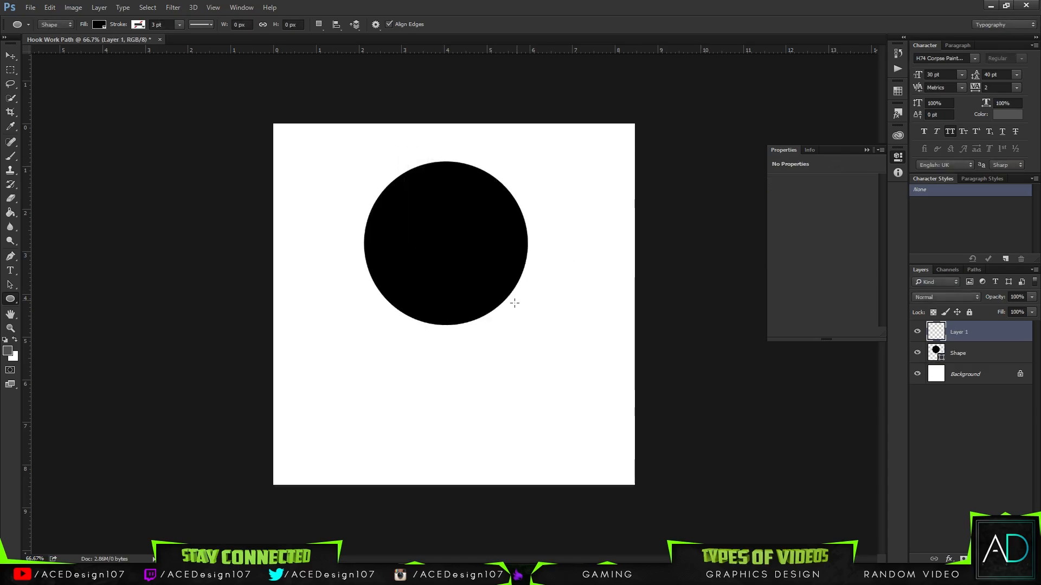
left_click_drag(424, 325, 502, 404)
left_click(778, 233)
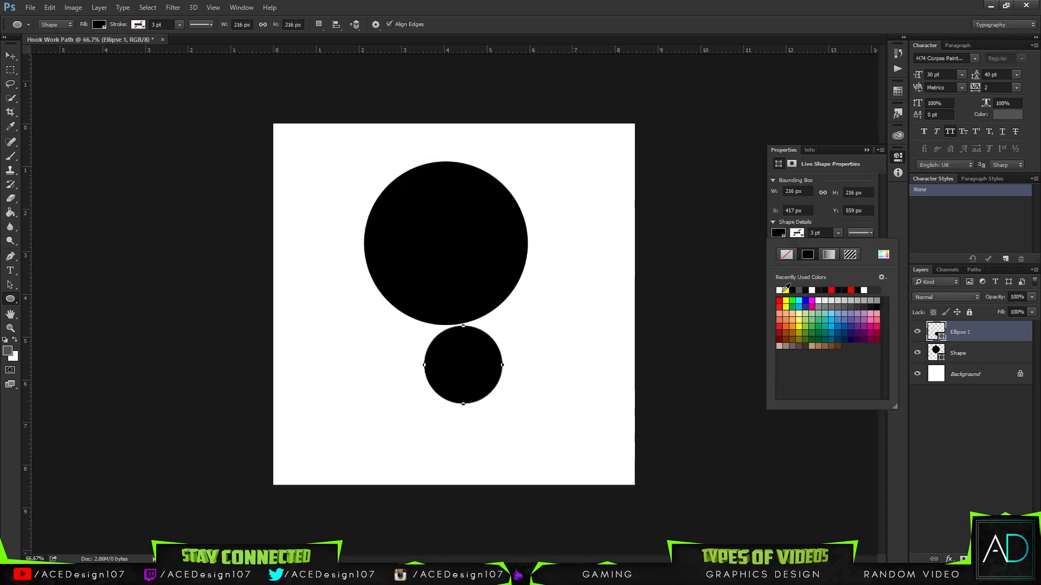
left_click(780, 290)
Centre the white circle inside the black one, scale it to about 245 px, and place a horizontal guide through their centre
left_click(10, 54)
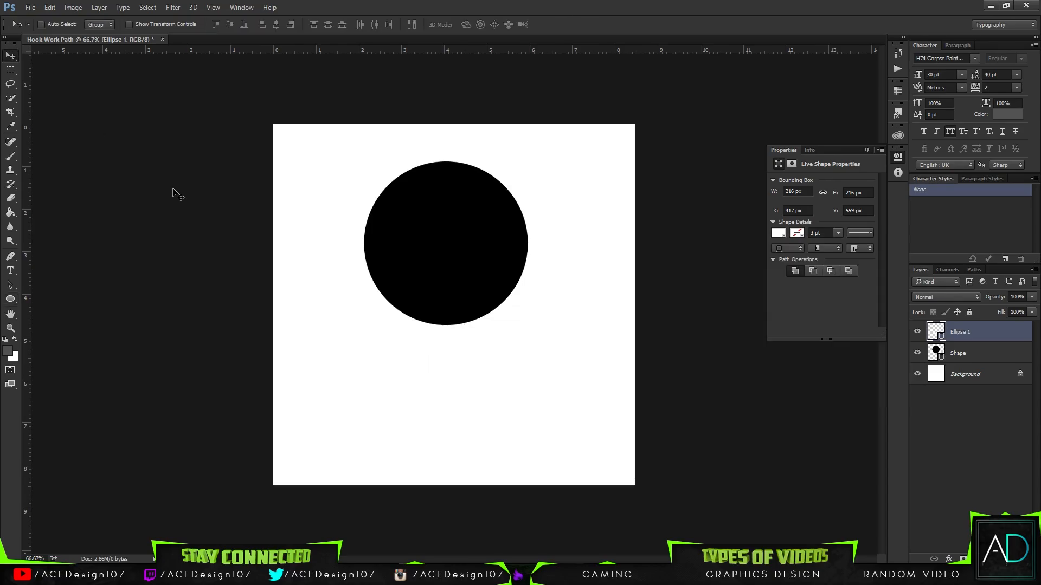
left_click_drag(470, 380, 451, 310)
key("ctrl+t")
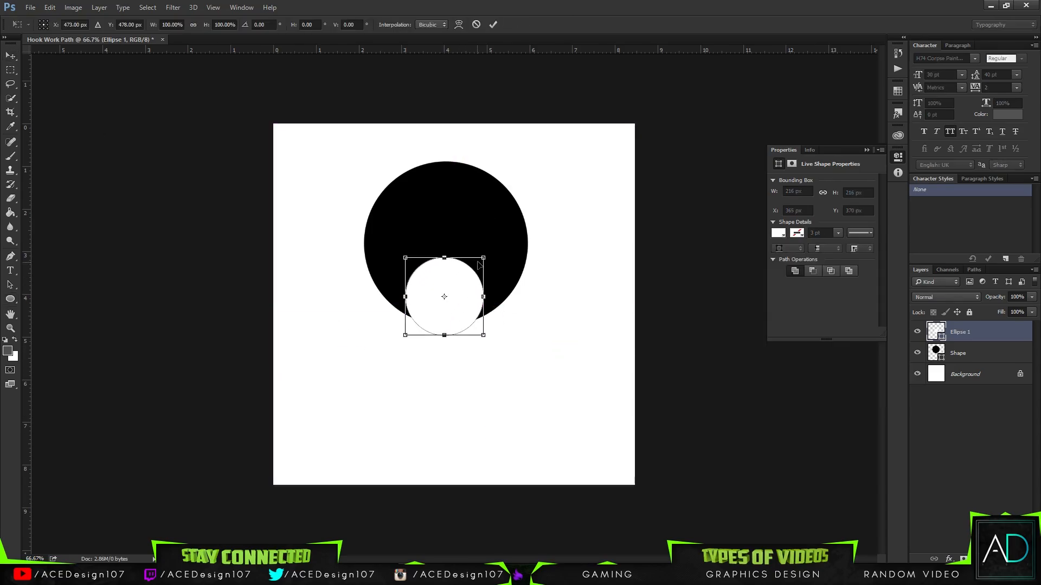
left_click_drag(483, 258, 515, 225)
left_click_drag(465, 319, 468, 272)
key("ctrl+z")
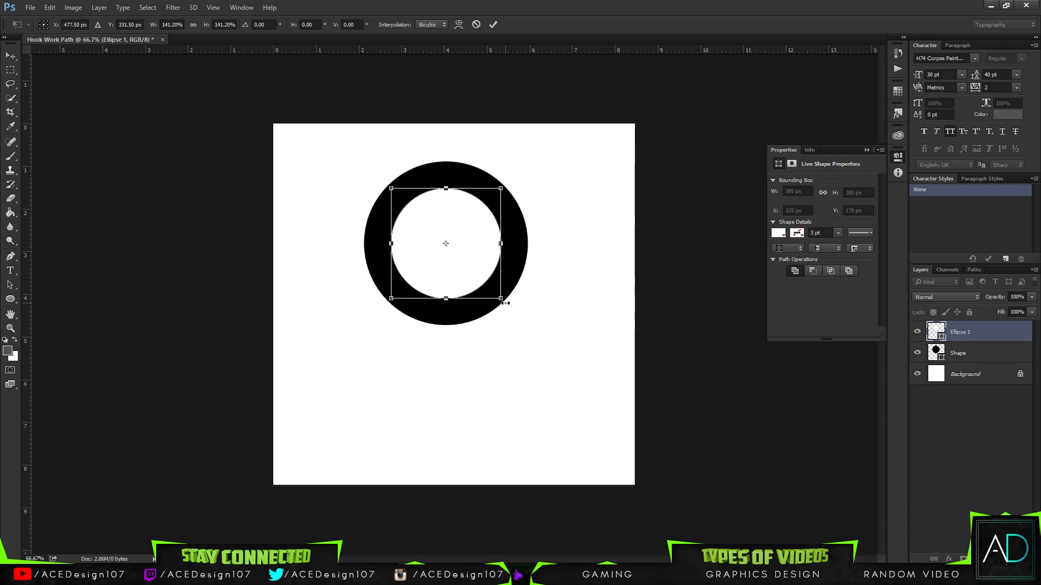
mouse_move(500, 298)
left_mouse_down()
mouse_move(477, 278)
mouse_move(490, 284)
left_mouse_up()
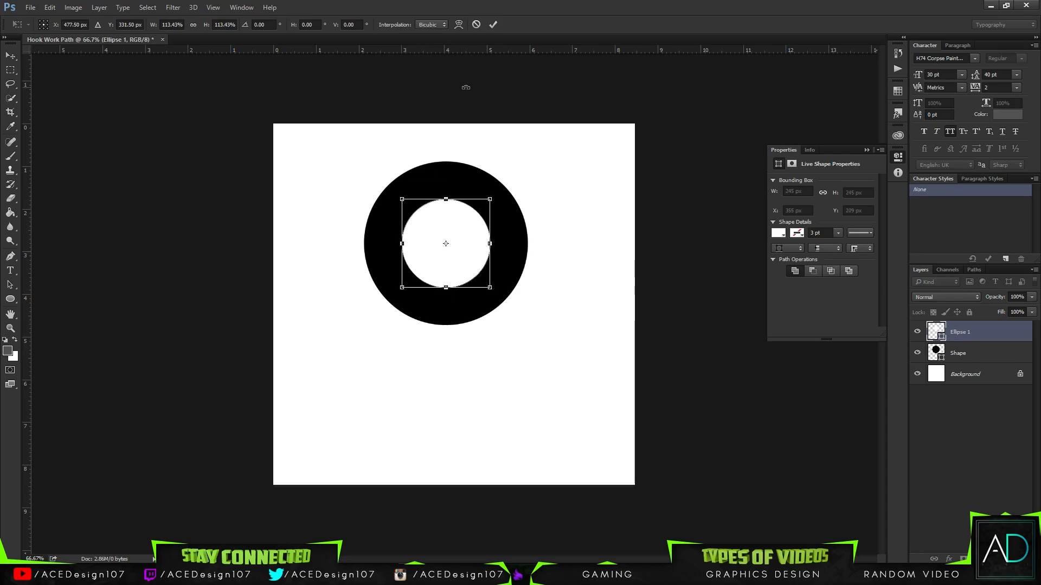
key("Return")
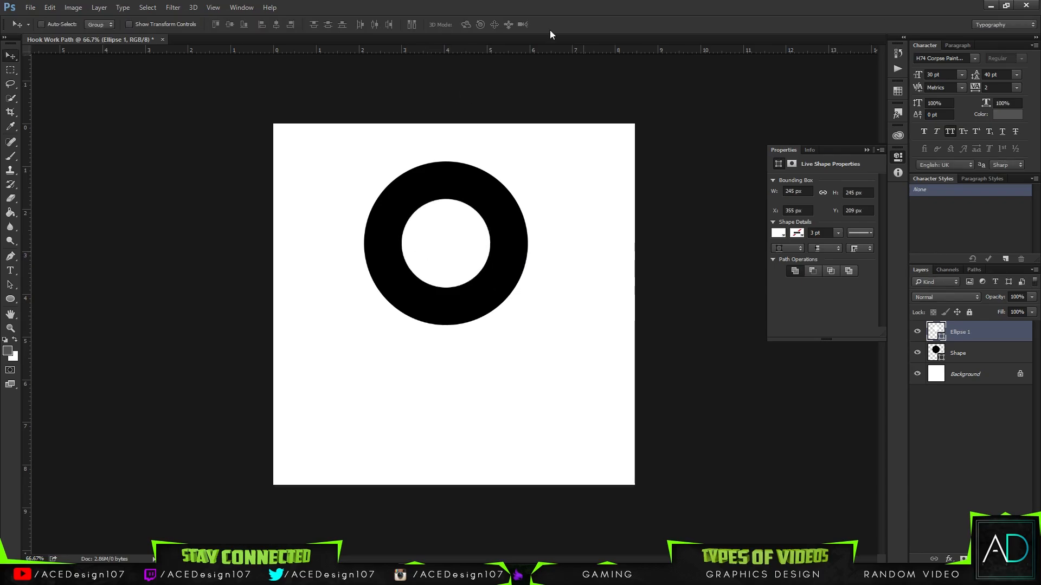
left_click_drag(376, 46, 347, 244)
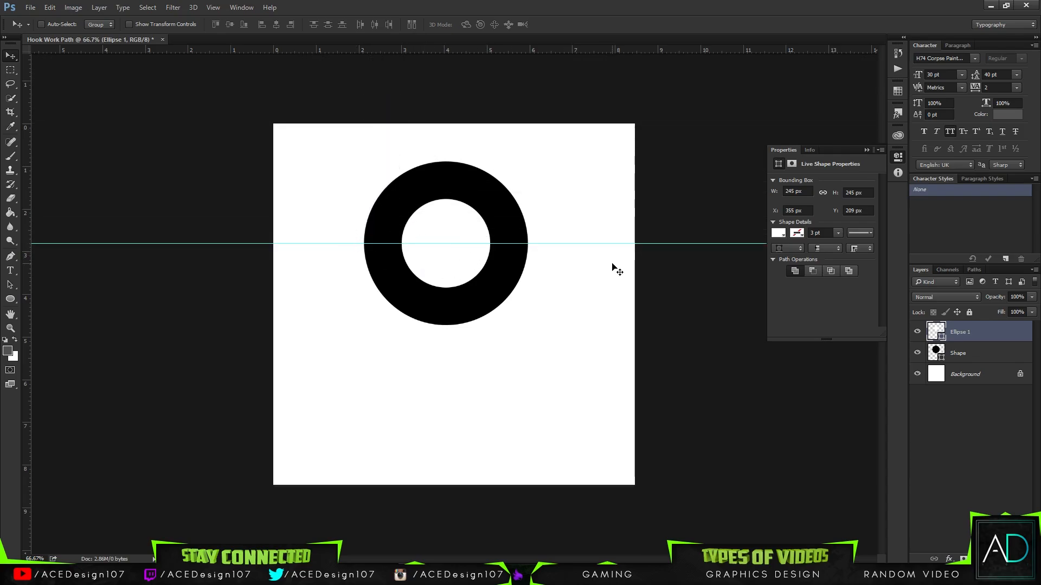
Rasterize the Shape layer and cut the white circle's area out of it, leaving no selection active
left_click(933, 336, "ctrl")
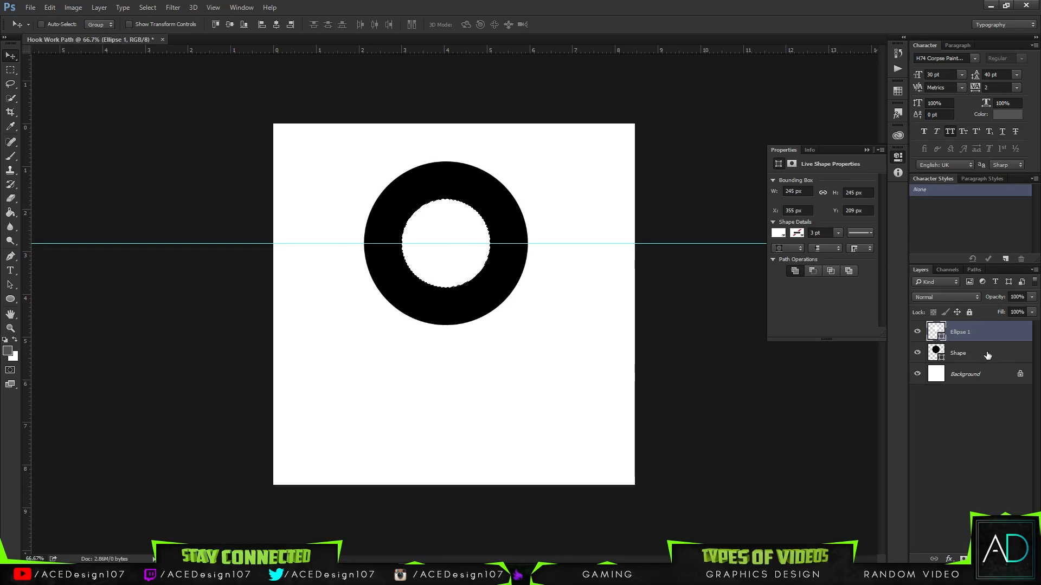
right_click(989, 357)
left_click(888, 216)
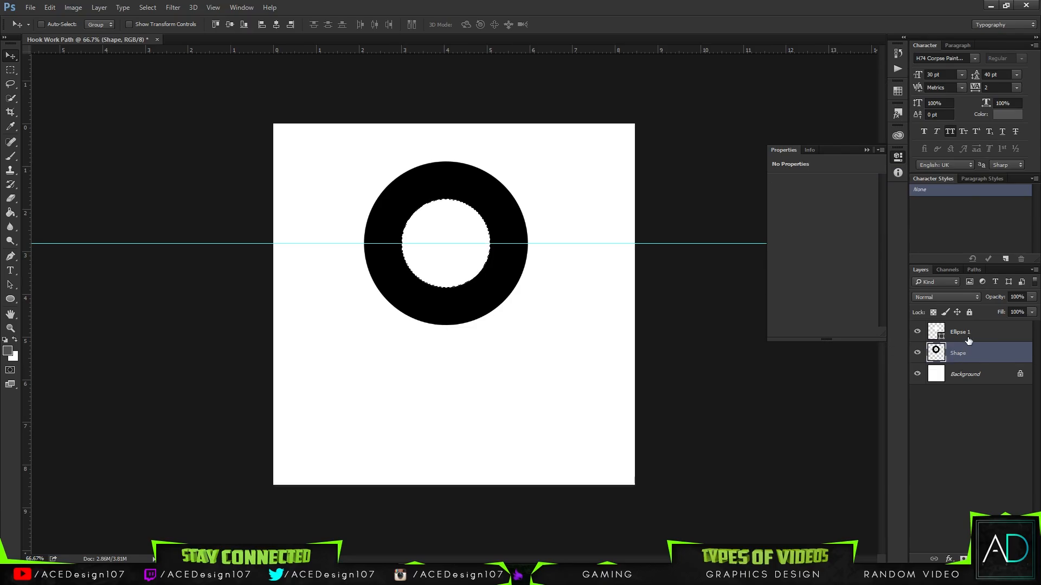
key("Delete")
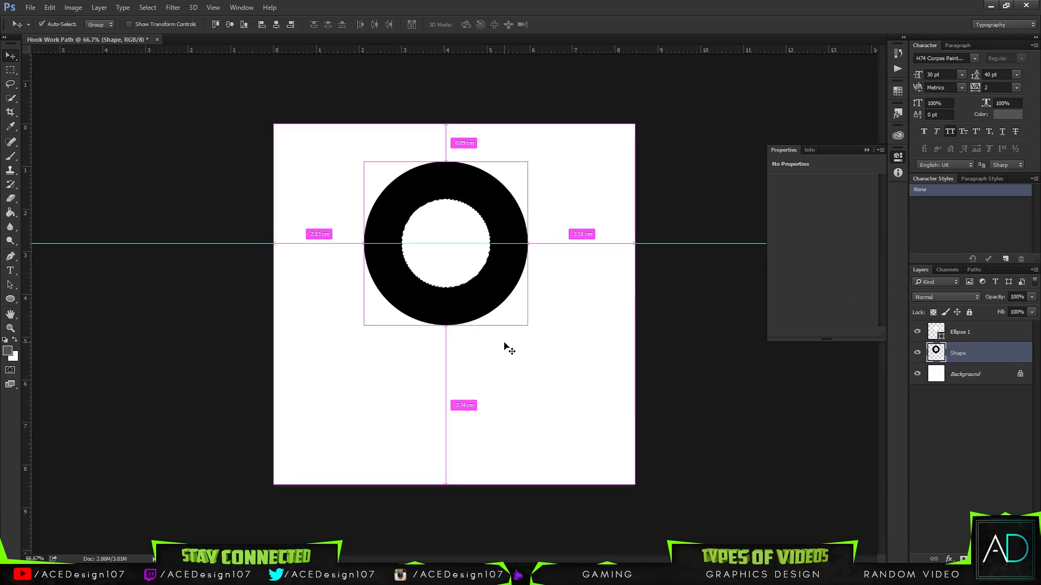
key("ctrl+d")
Remove the half of the black ring below the guide using a rectangular selection, and clear the selection
key("m")
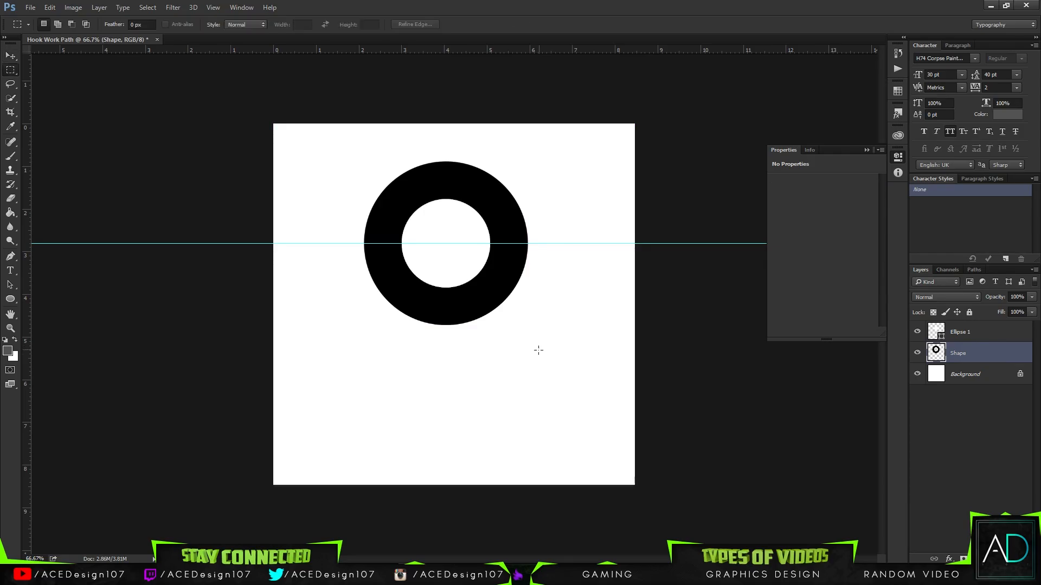
left_click_drag(608, 384, 294, 244)
key("Delete")
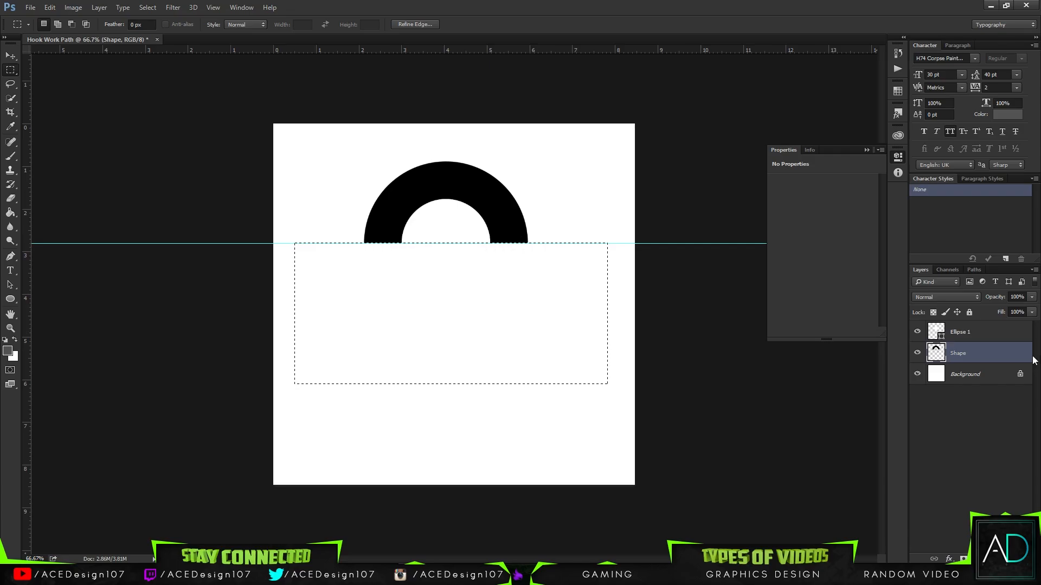
key("ctrl+d")
Delete the white Ellipse 1 layer, keeping the Shape layer visible
left_click(991, 339)
left_click(917, 332)
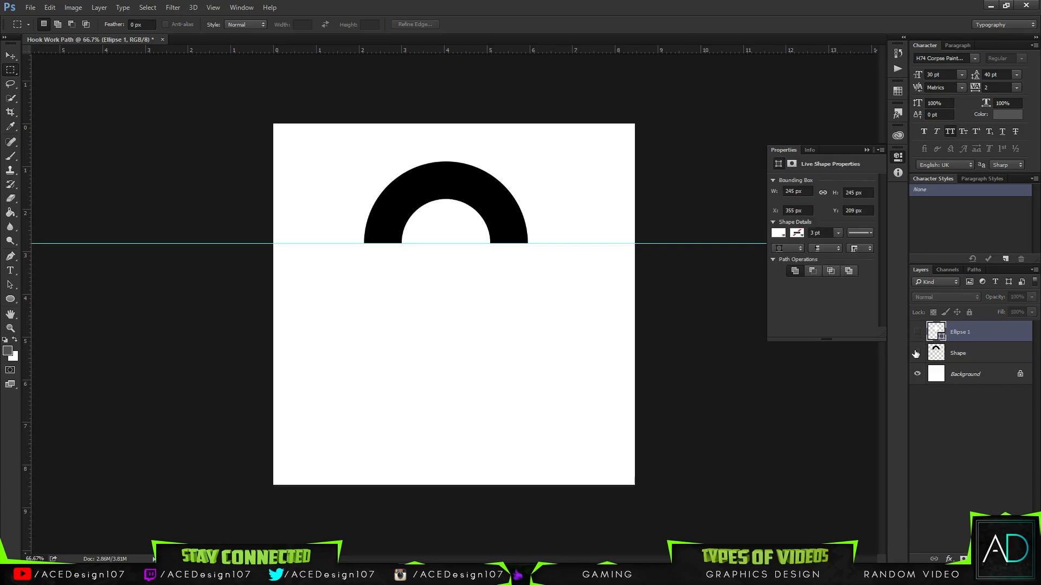
left_click(916, 353)
left_click(916, 352)
key("Delete")
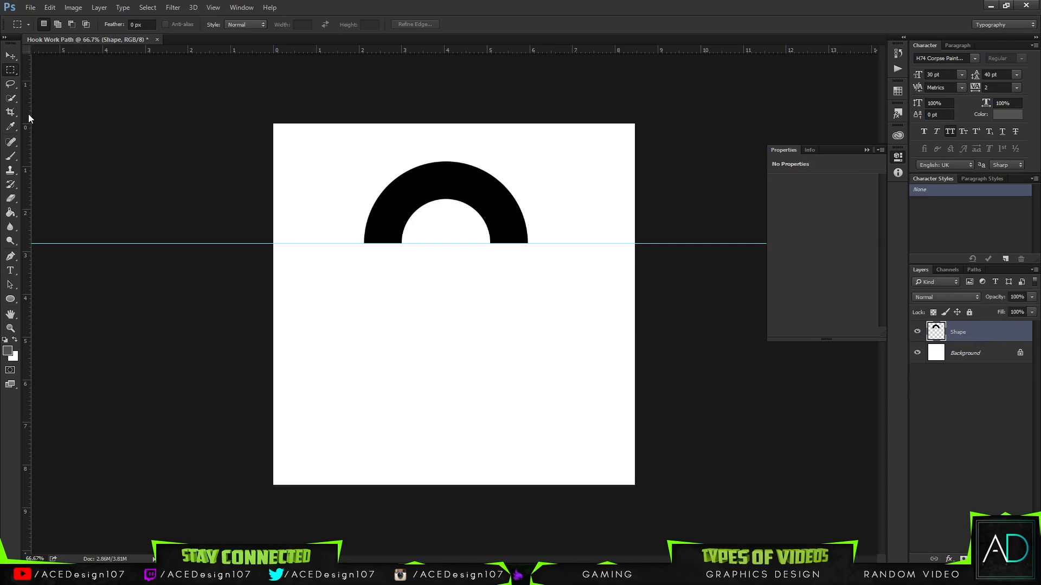
left_click_drag(29, 116, 527, 178)
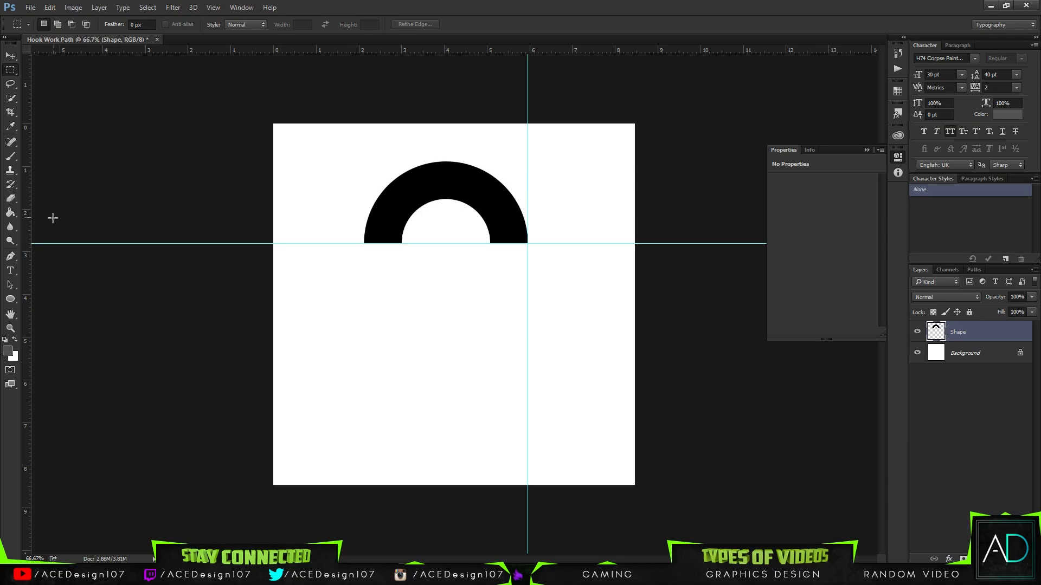
left_click_drag(29, 226, 489, 202)
key("ctrl+alt+z")
key("ctrl+alt+z")
key("ctrl+alt+z")
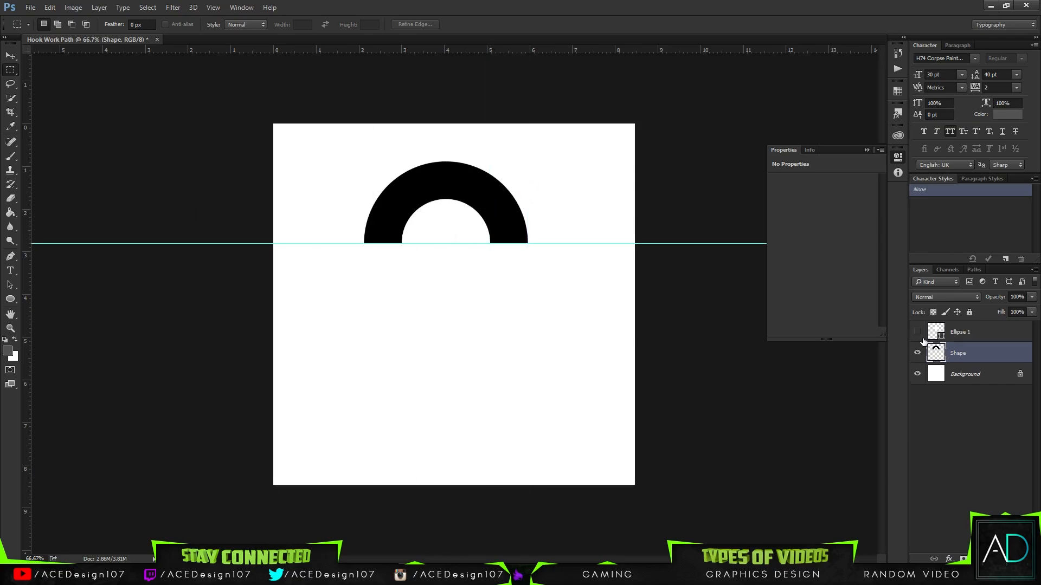
Place a vertical guide along the arch's outer right edge, and undo the extra guide placed at its inner edge
left_click_drag(28, 297, 528, 287)
left_click_drag(27, 325, 488, 322)
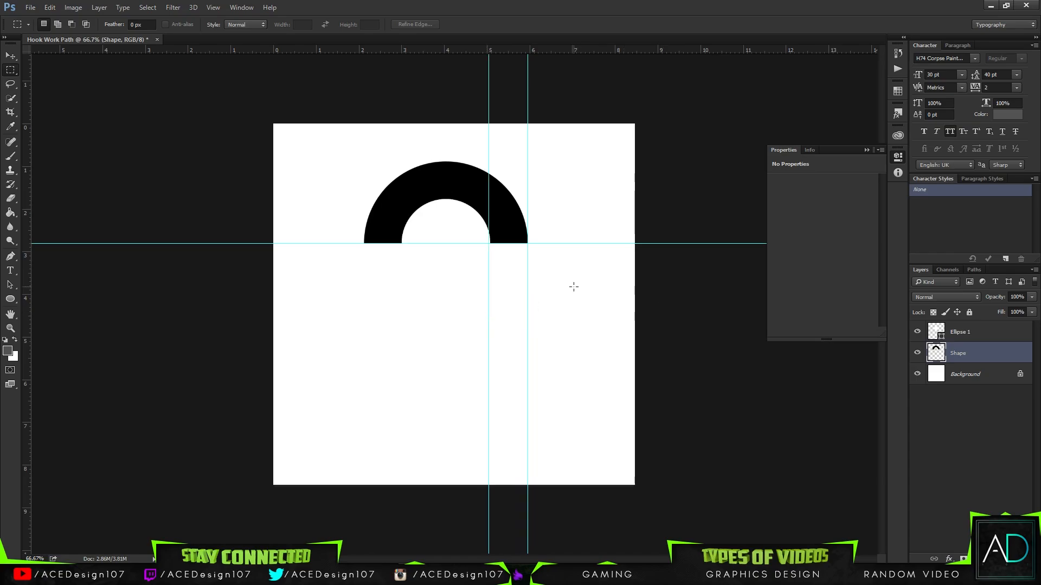
key("ctrl+z")
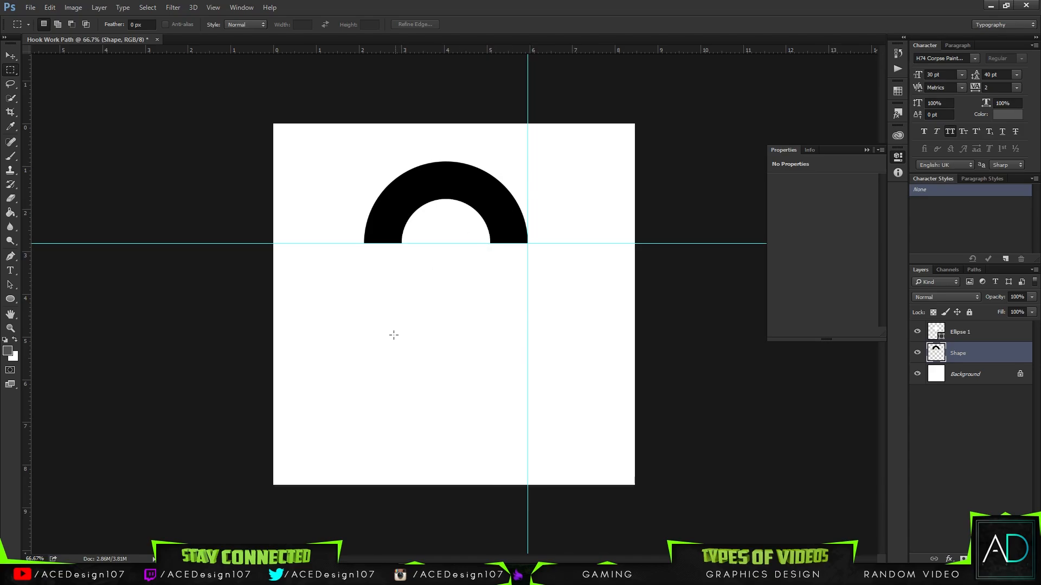
Draw a black rectangle about 56 x 385 px and move it under the arch's right end, against both guides
left_click(10, 302)
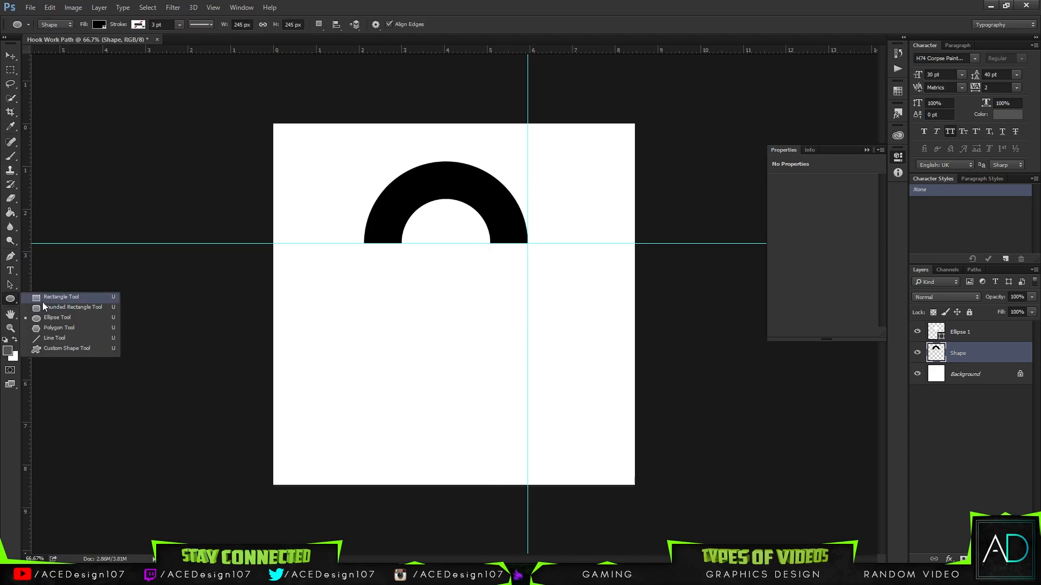
left_click(42, 300)
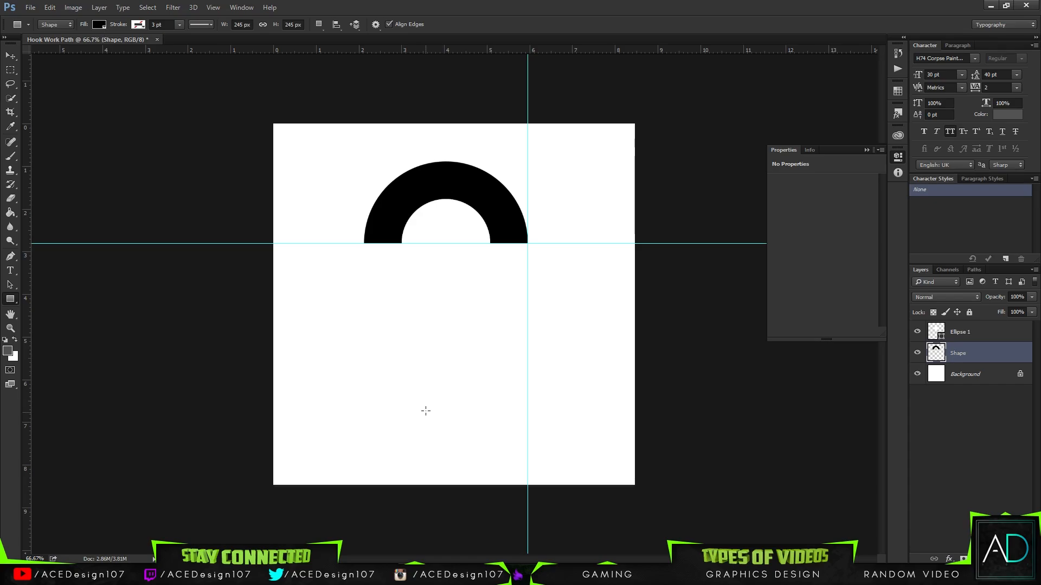
left_click_drag(427, 412, 406, 273)
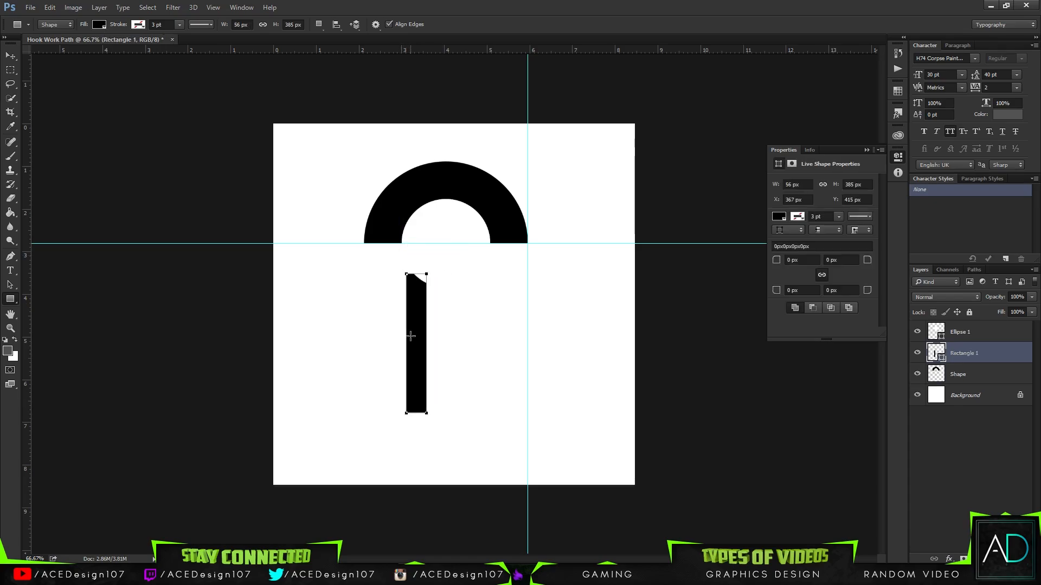
key("v")
left_click_drag(412, 341, 517, 309)
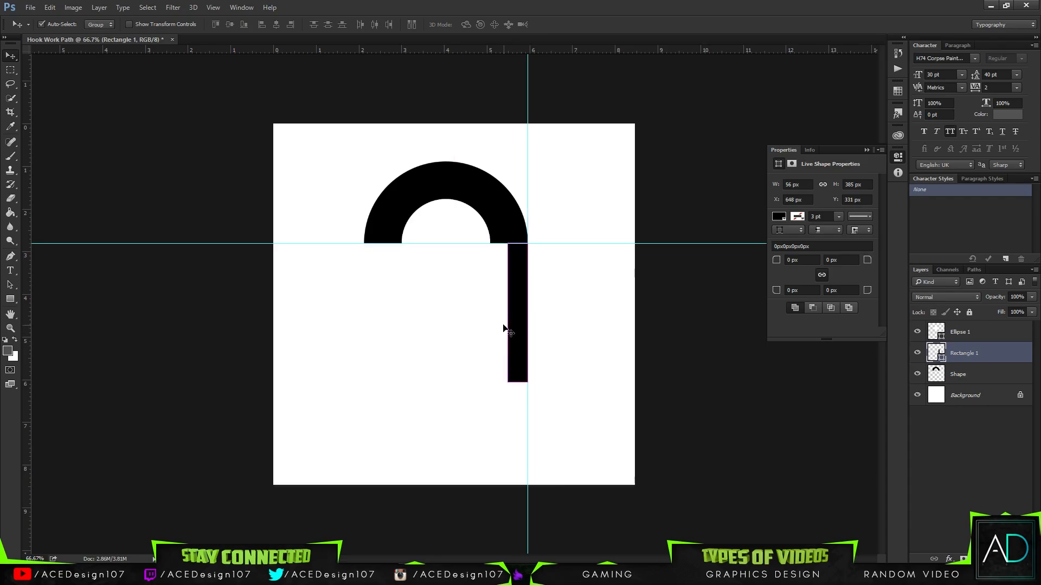
Transform the rectangle to about 104 x 354 px so its width matches the end of the arch
key("ctrl+t")
mouse_move(504, 383)
left_mouse_down()
mouse_move(490, 390)
mouse_move(491, 432)
mouse_move(484, 371)
mouse_move(483, 393)
mouse_move(485, 381)
left_mouse_up()
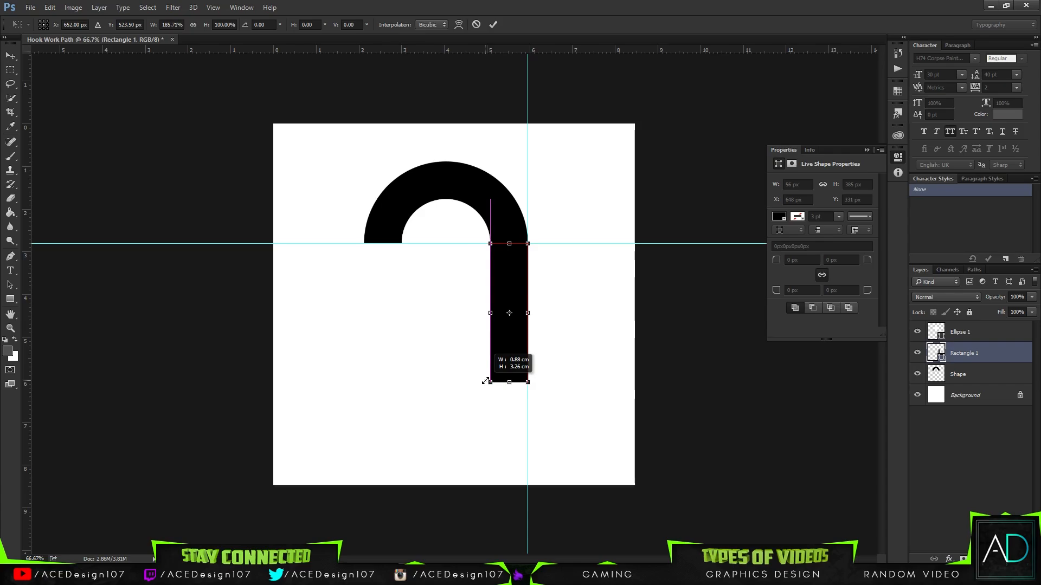
left_click_drag(485, 381, 484, 371)
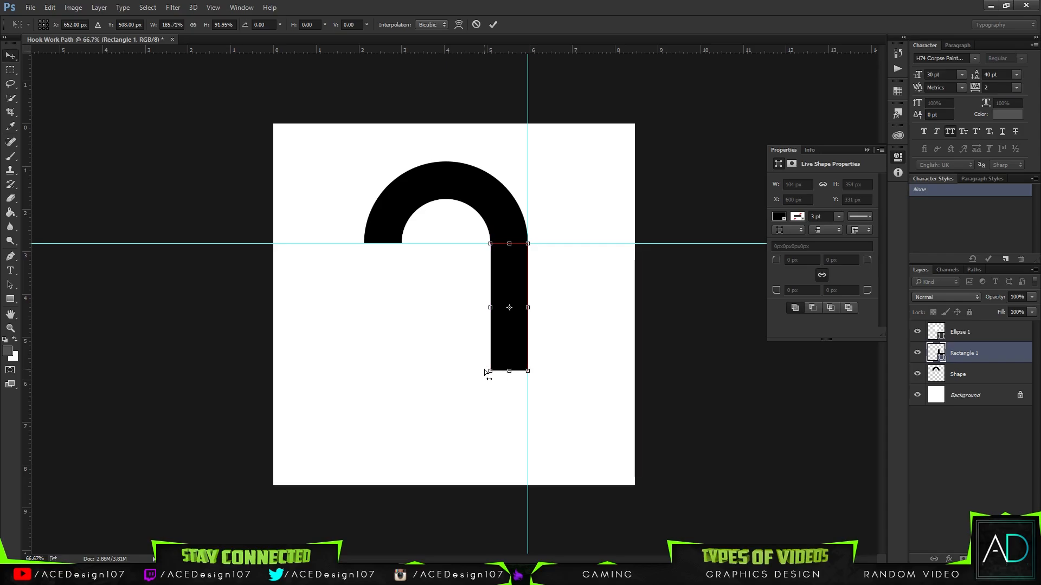
key("Return")
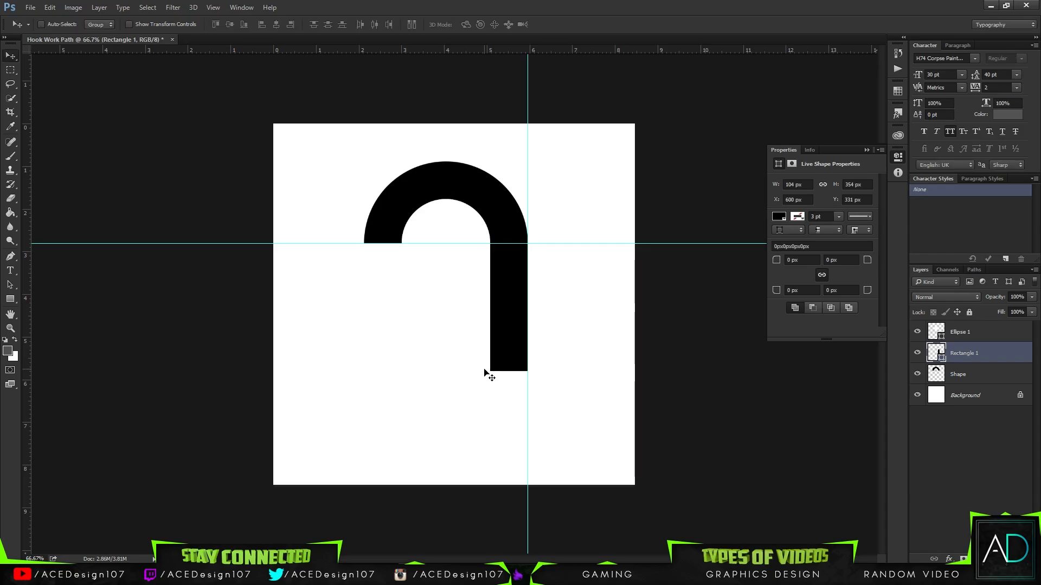
Merge the rectangle and the Ellipse 1 layer down into the Shape layer
left_click(867, 150)
key("ctrl+e")
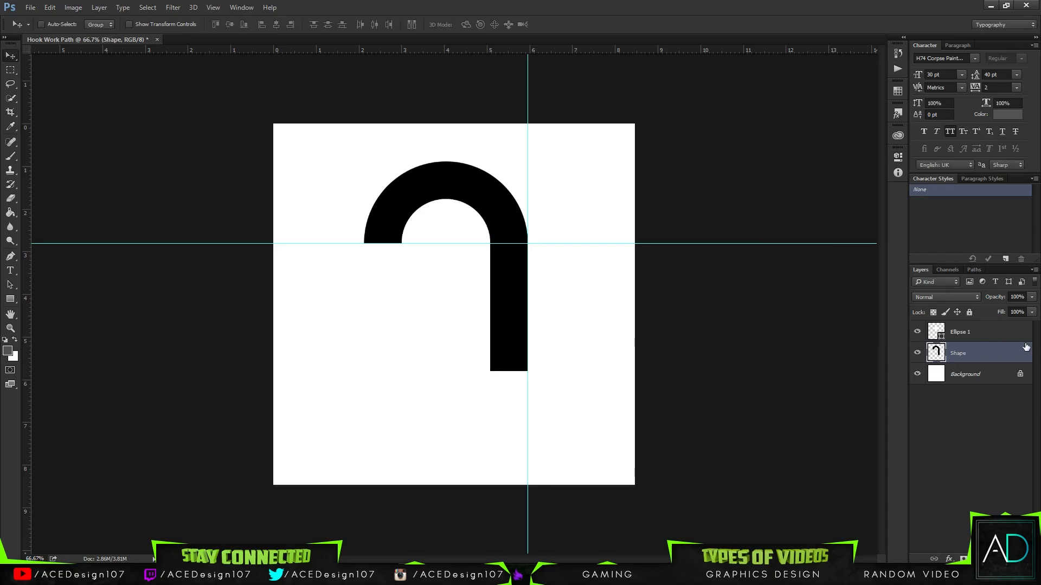
left_click(1005, 333)
key("ctrl+e")
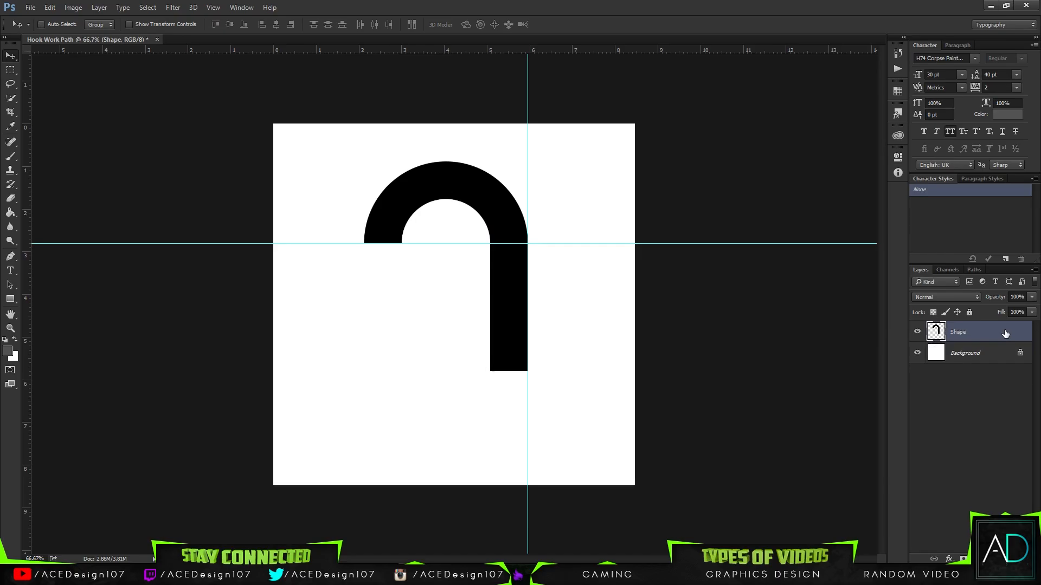
Hide the Background layer, clear all guides, and move the hook to the middle of the canvas
left_click(916, 353)
left_click(213, 7)
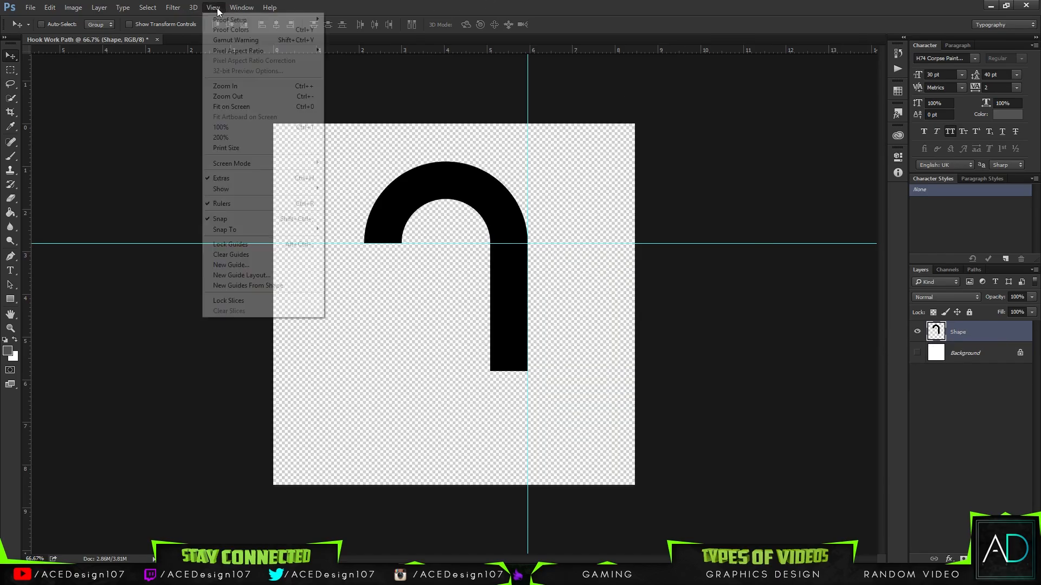
left_click(242, 255)
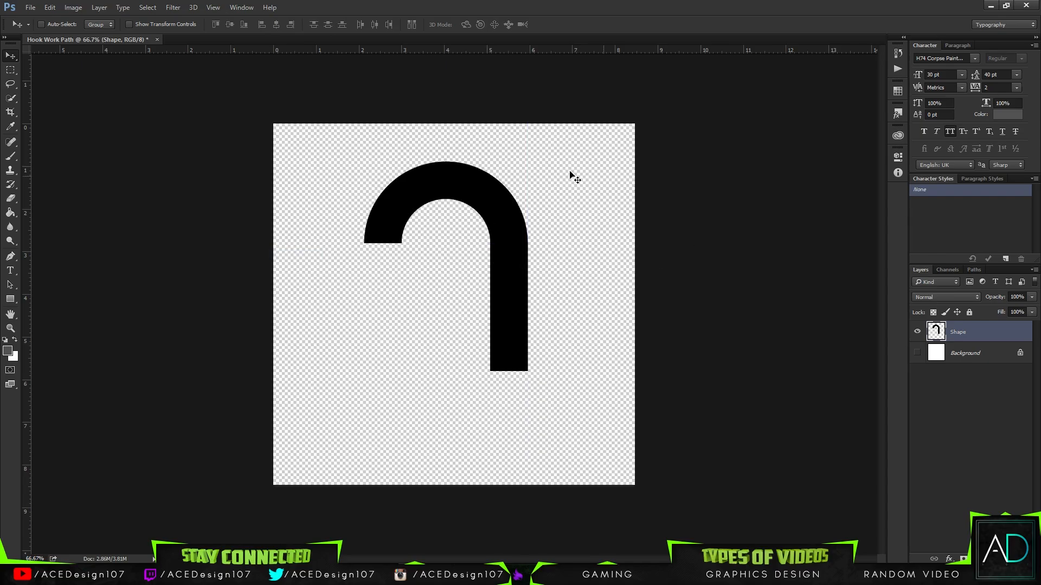
left_click_drag(547, 301, 554, 338)
Show and select the Background layer, and load the Shape layer's outline as a selection
left_click(916, 353)
left_click(992, 353)
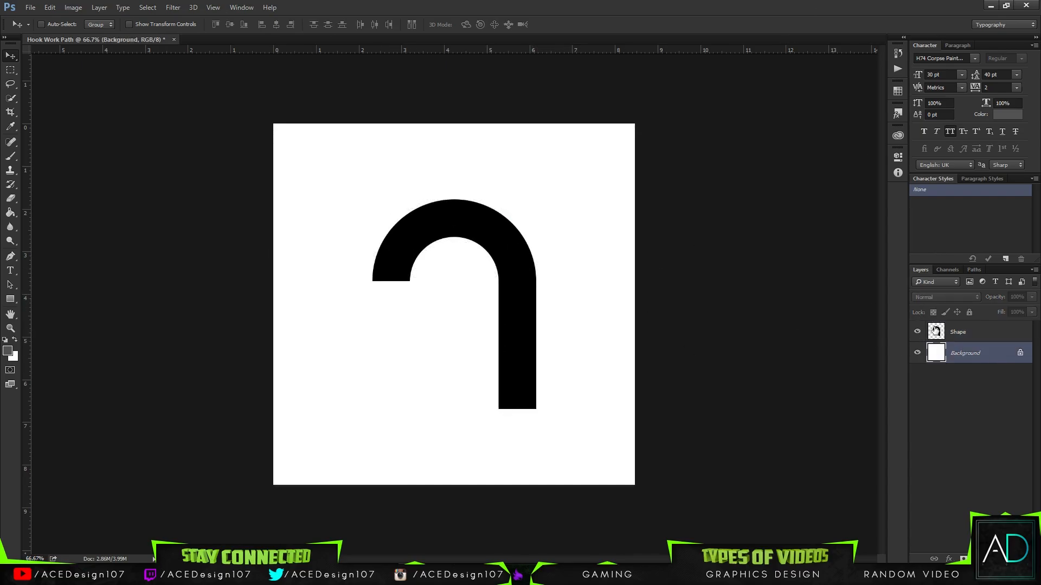
left_click(935, 338, "ctrl")
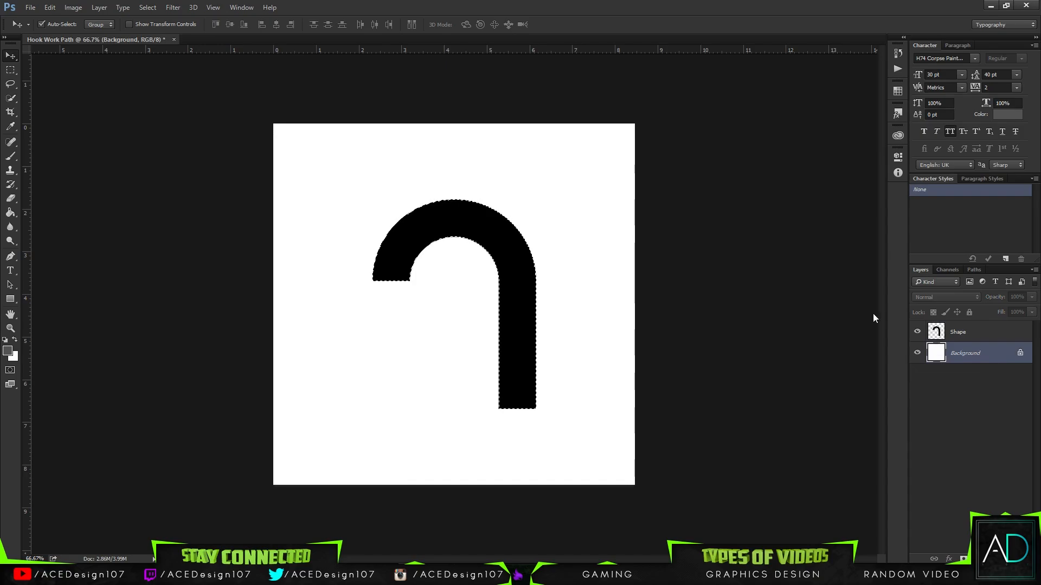
left_click(29, 8)
mouse_move(82, 163)
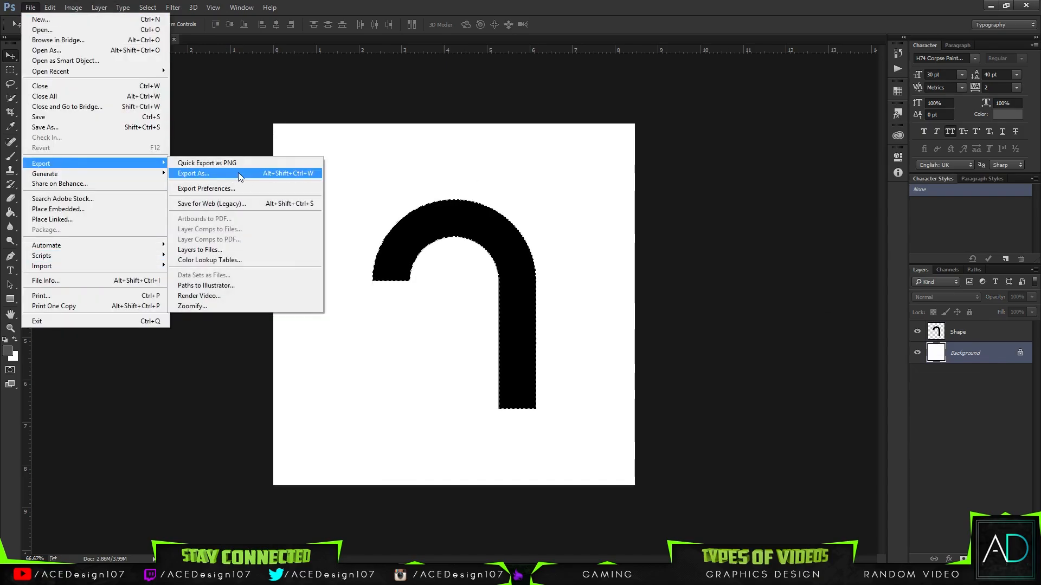
left_click(230, 285)
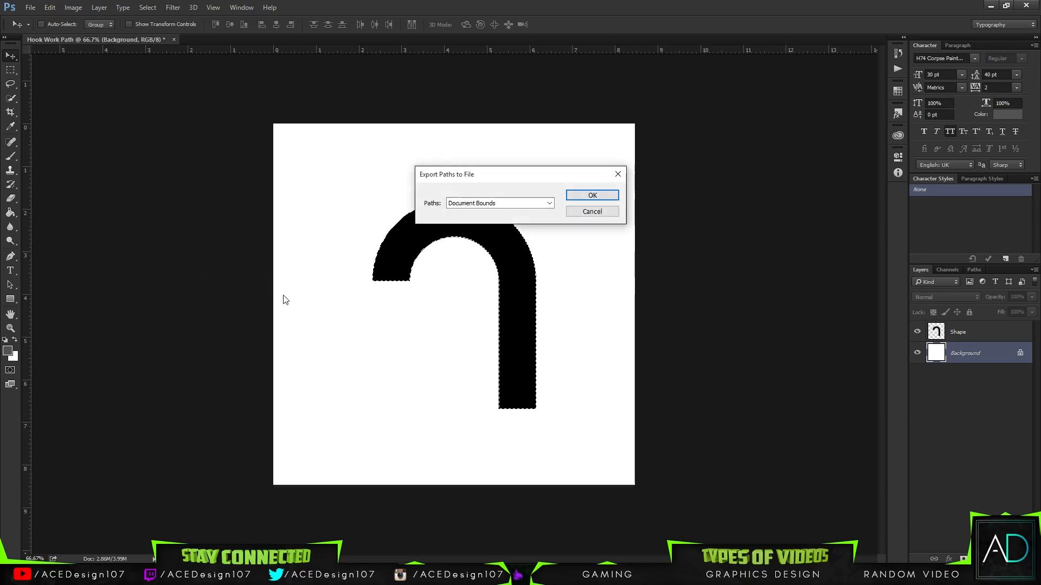
left_click(541, 207)
left_click(542, 206)
left_click(586, 199)
Convert the hook selection into a work path with a tolerance of 2.0 pixels
key("m")
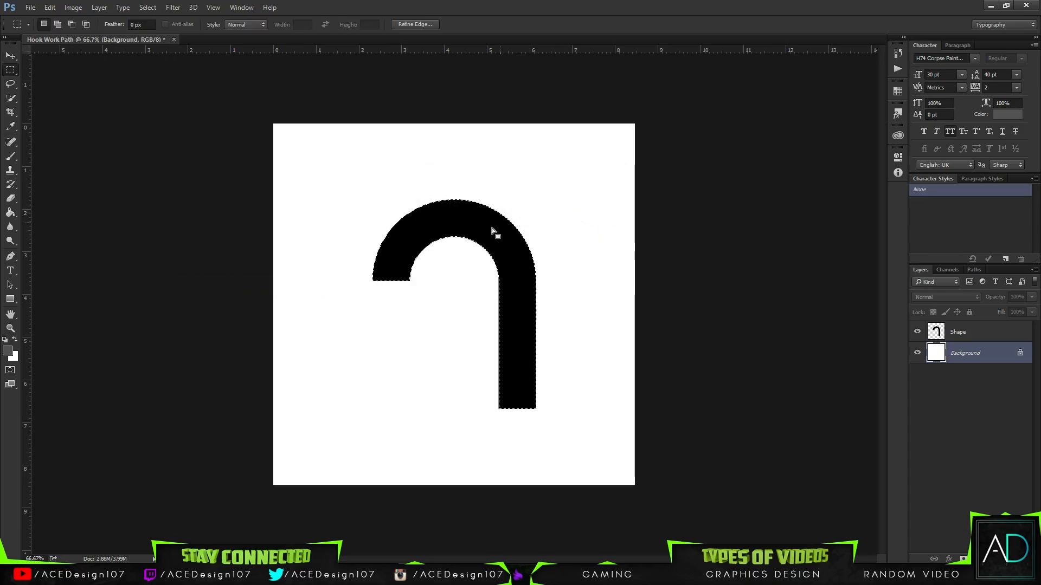
right_click(473, 241)
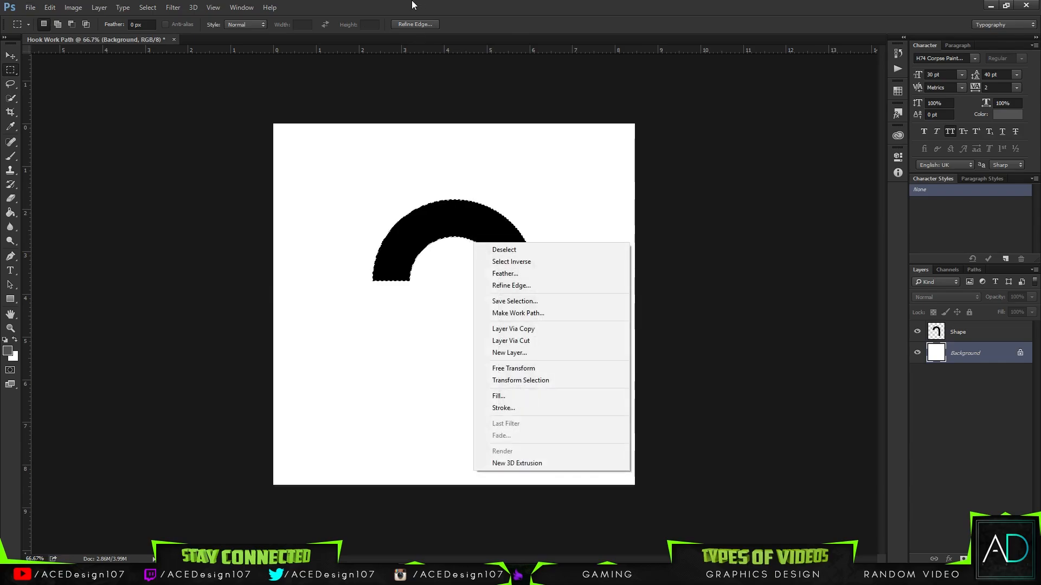
left_click(525, 316)
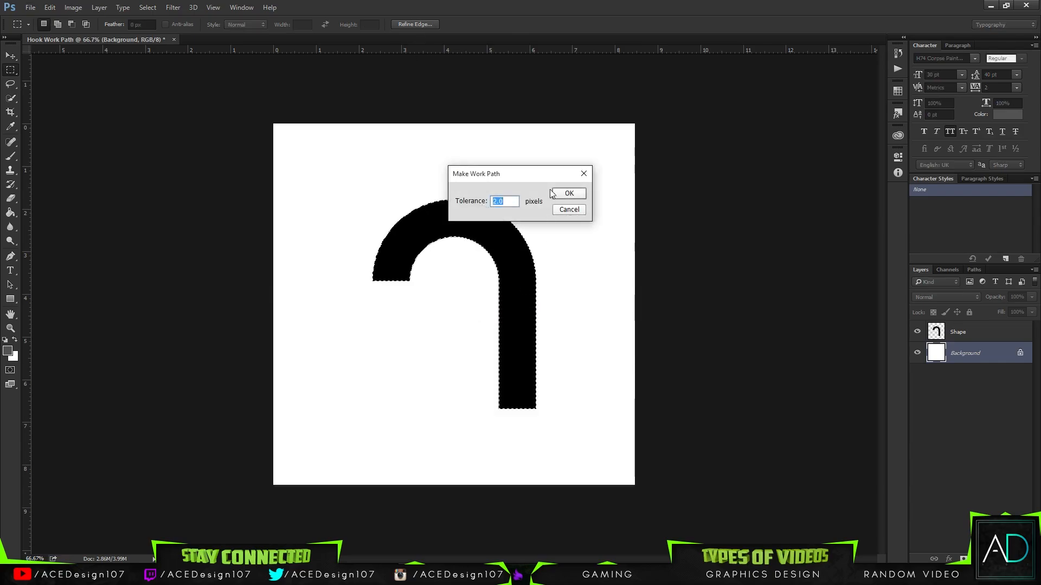
key("Return")
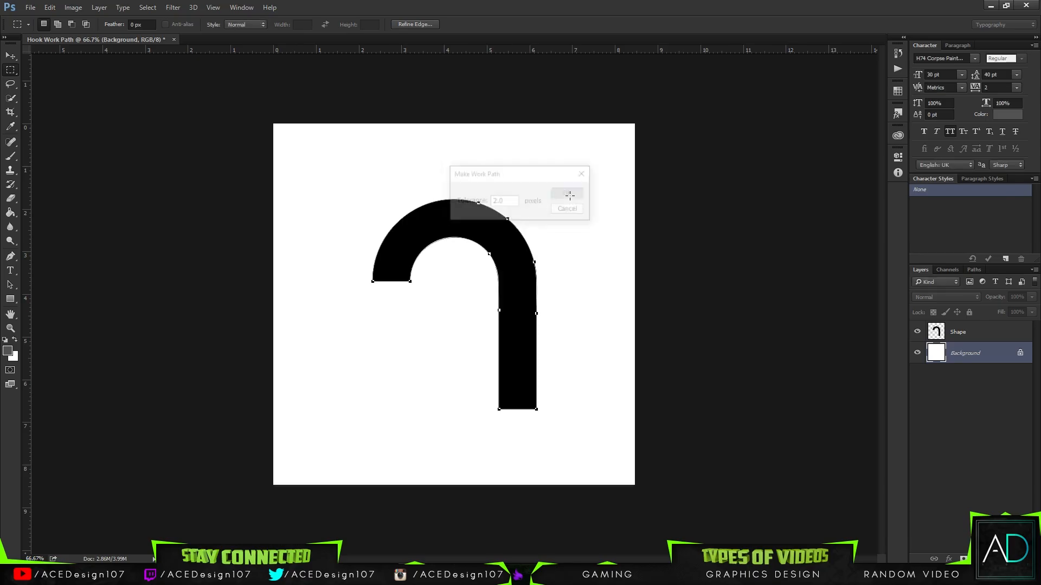
Start a Paths to Illustrator export of the Work Path, up to choosing where to save it
left_click(30, 9)
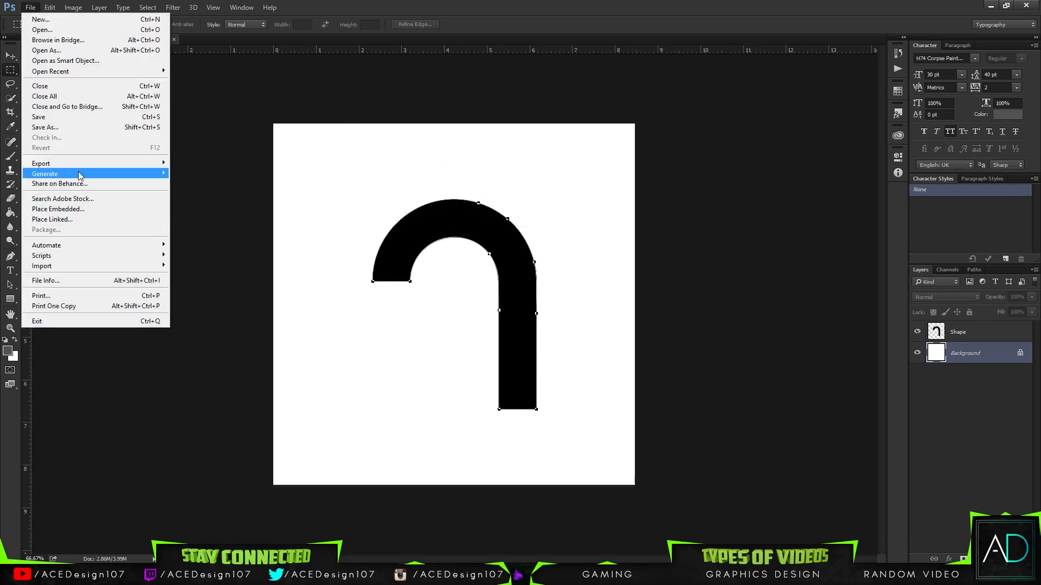
mouse_move(81, 164)
left_click(217, 286)
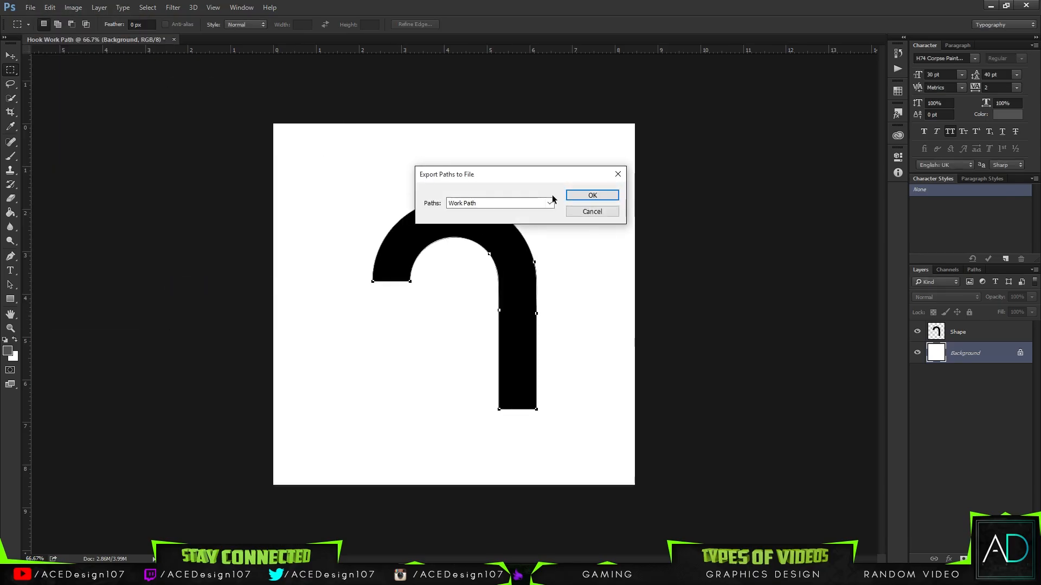
left_click(583, 196)
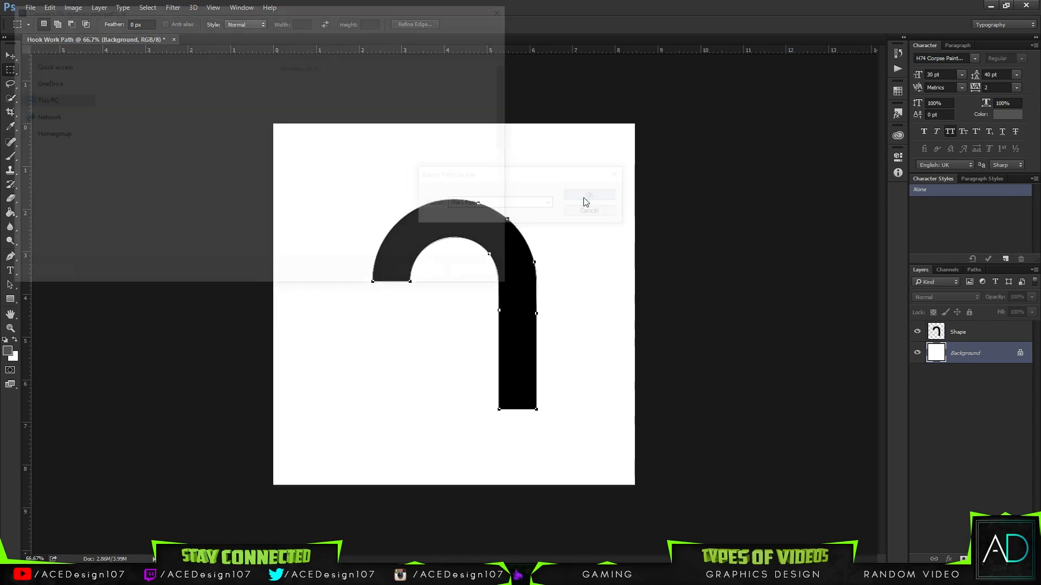
Browse to the 3D Logo Banner Tutorial folder under ACEDesign107 Videos > Videos on Local Disk (D:)
left_click(58, 203)
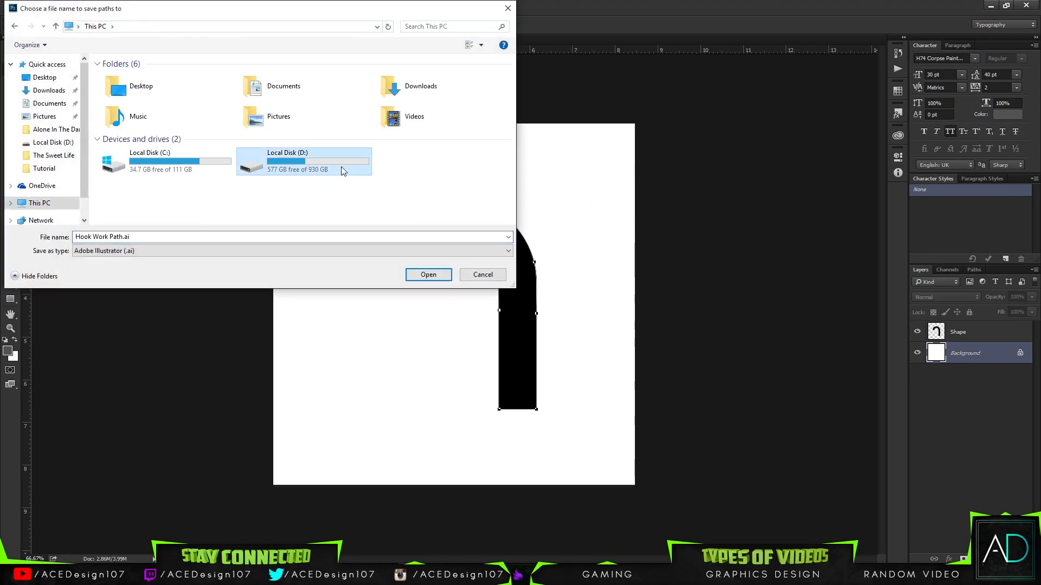
double_click(317, 155)
double_click(118, 103)
double_click(120, 76)
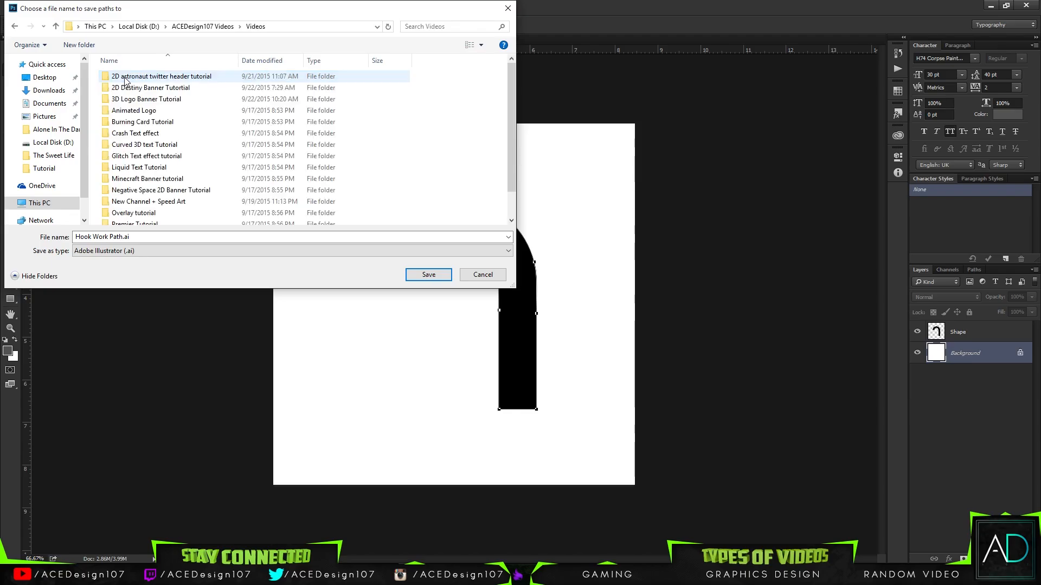
left_click(141, 102)
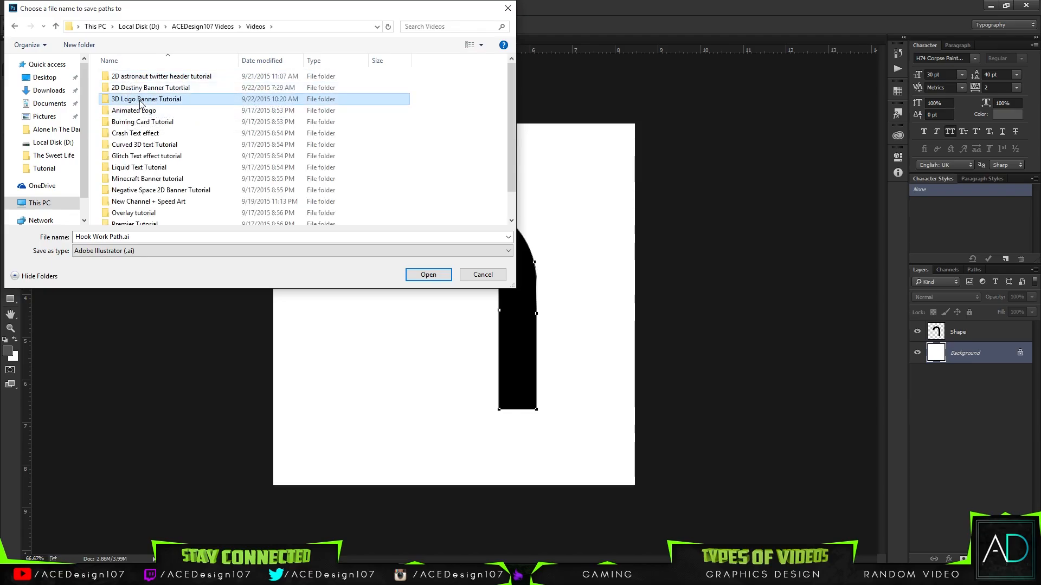
double_click(141, 102)
Create a folder named Workpath and save the exported paths in it as Hook Work Path.ai
left_click(79, 45)
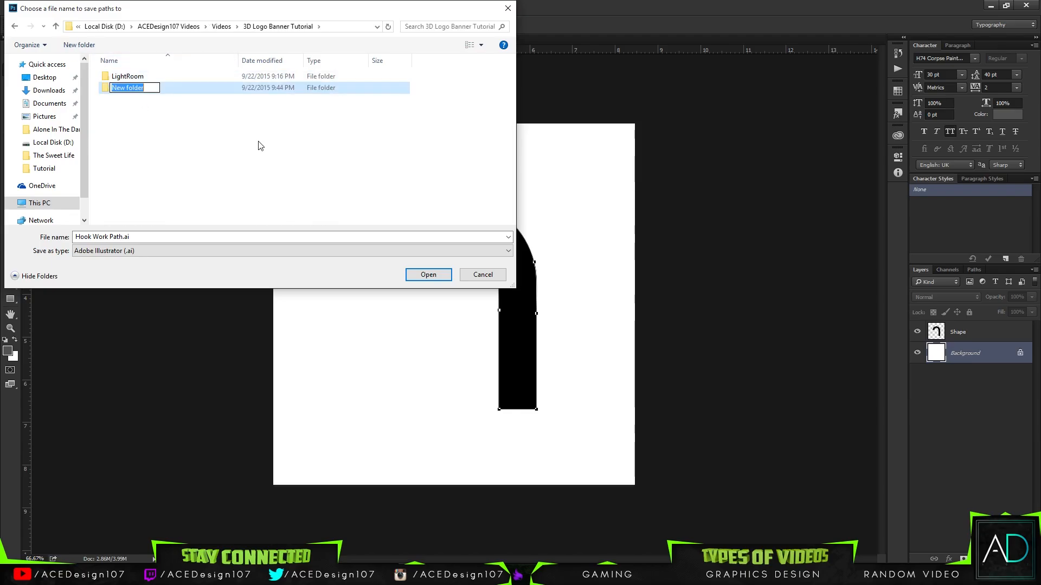
type("Workpath")
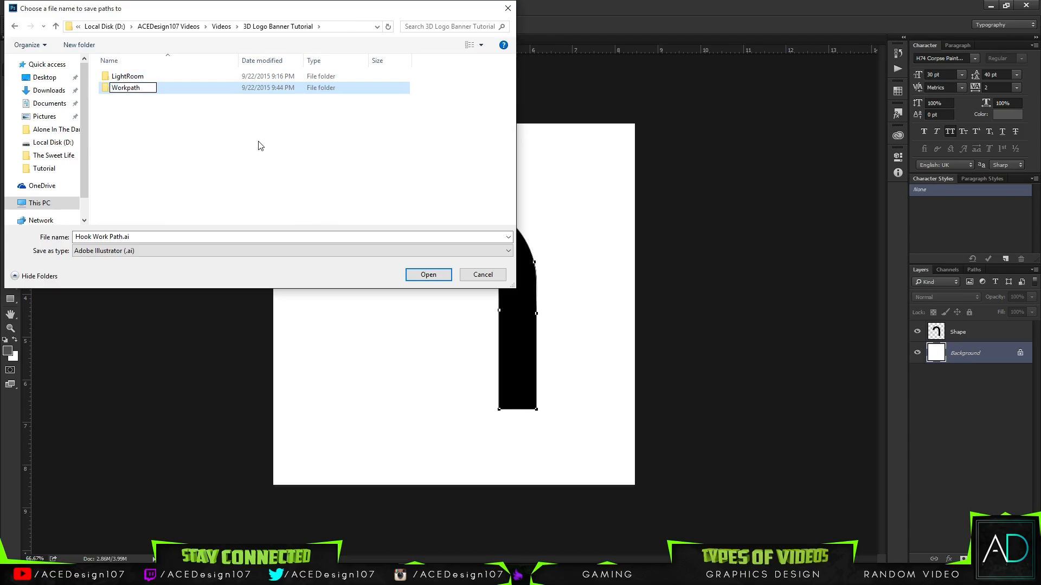
key("Return")
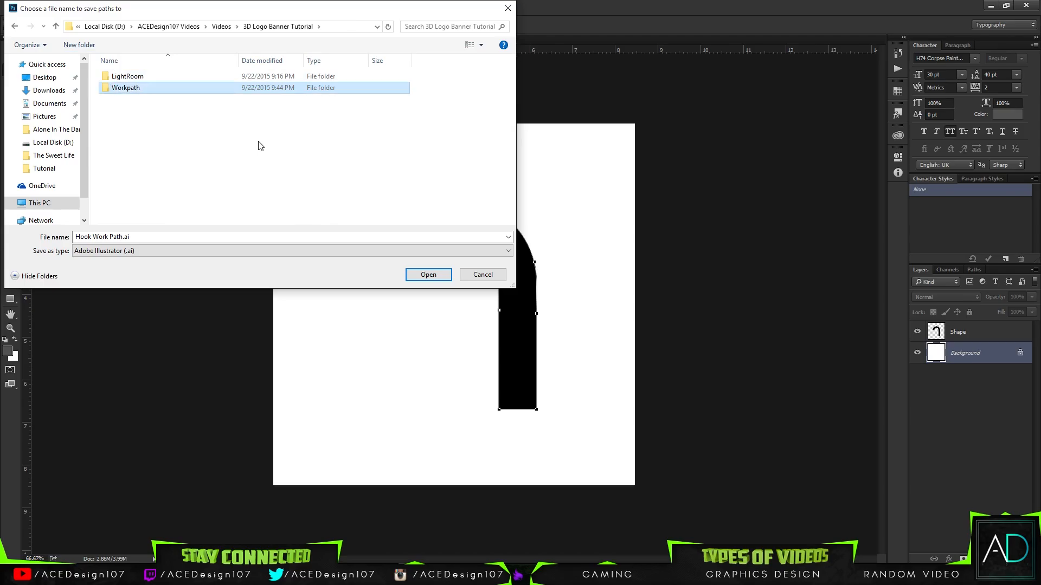
key("Return")
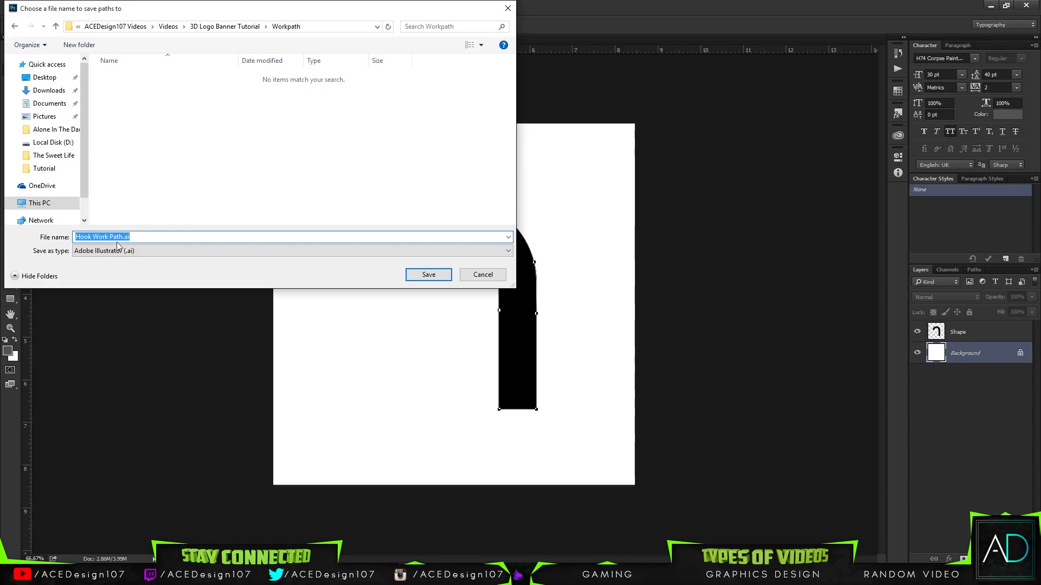
left_click(111, 237)
key("Return")
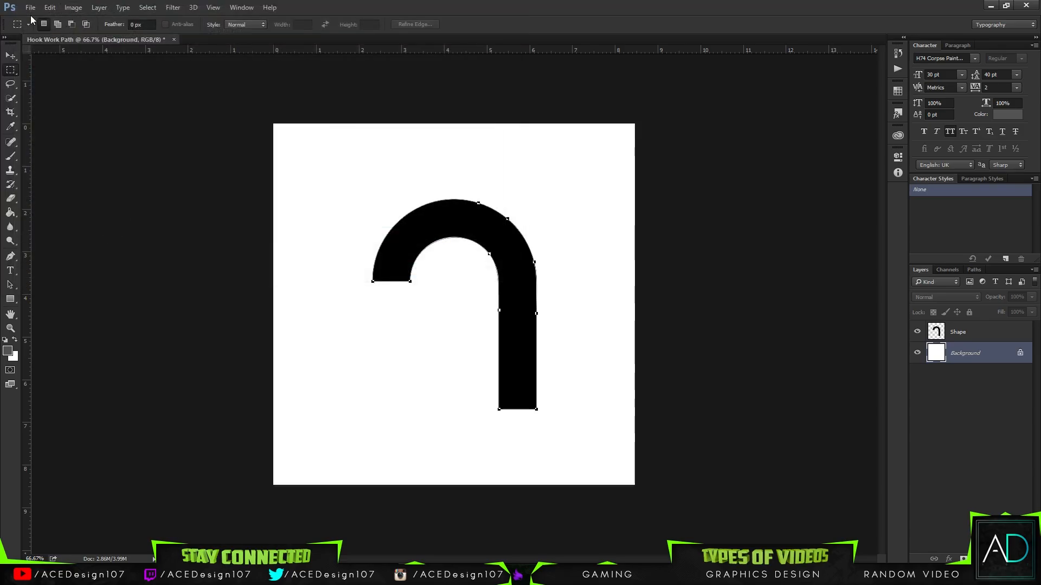
Create a new white RGB document of 1000 by 1000 pixels at 300 pixels per inch
left_click(30, 7)
left_click(35, 16)
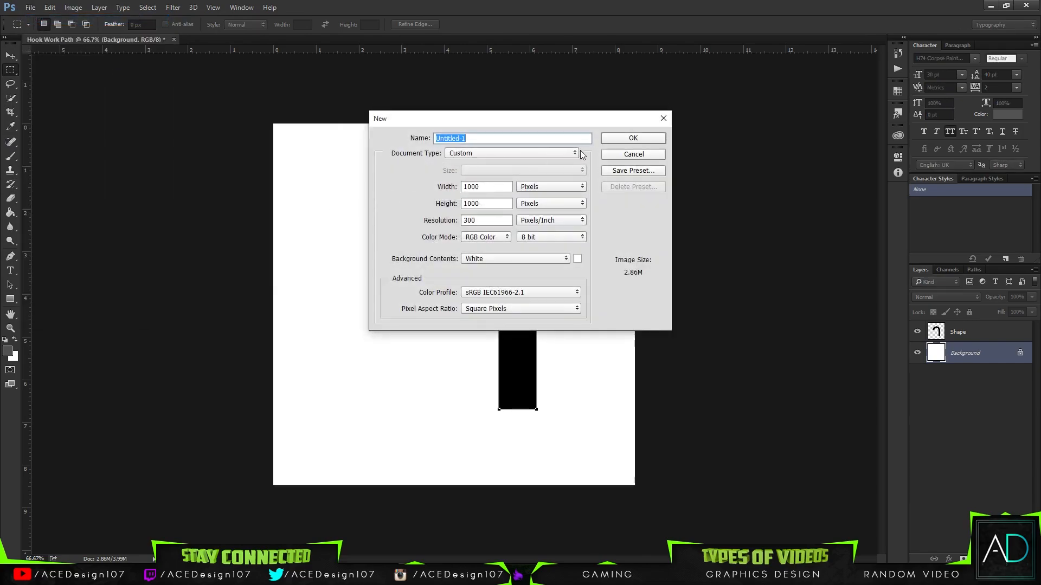
left_click(632, 139)
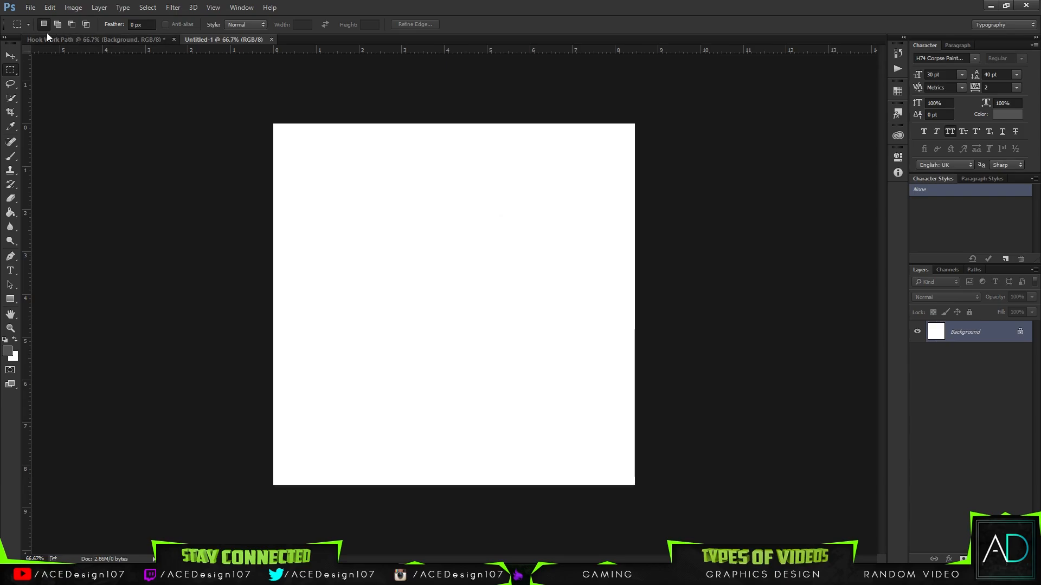
Open Icons GFX PACK.psd from the GFX Packs folder in Documents
left_click(30, 7)
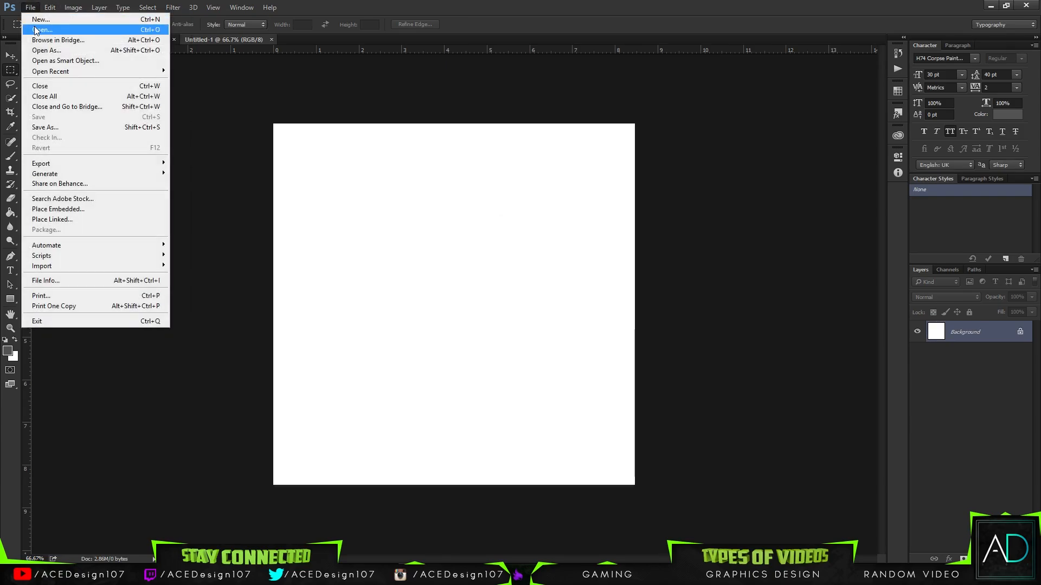
left_click(32, 28)
left_click(74, 204)
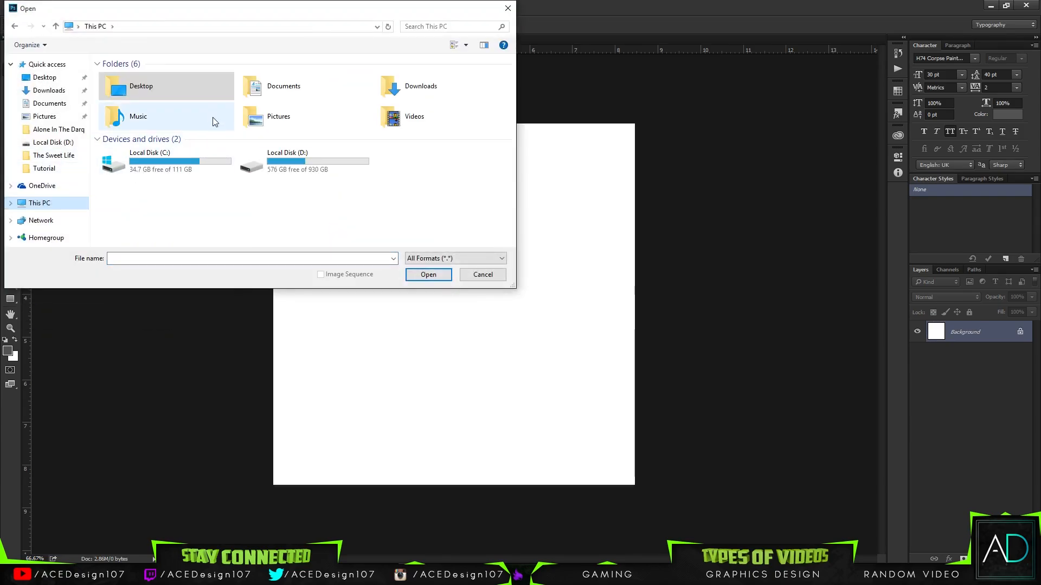
double_click(340, 153)
left_click(49, 90)
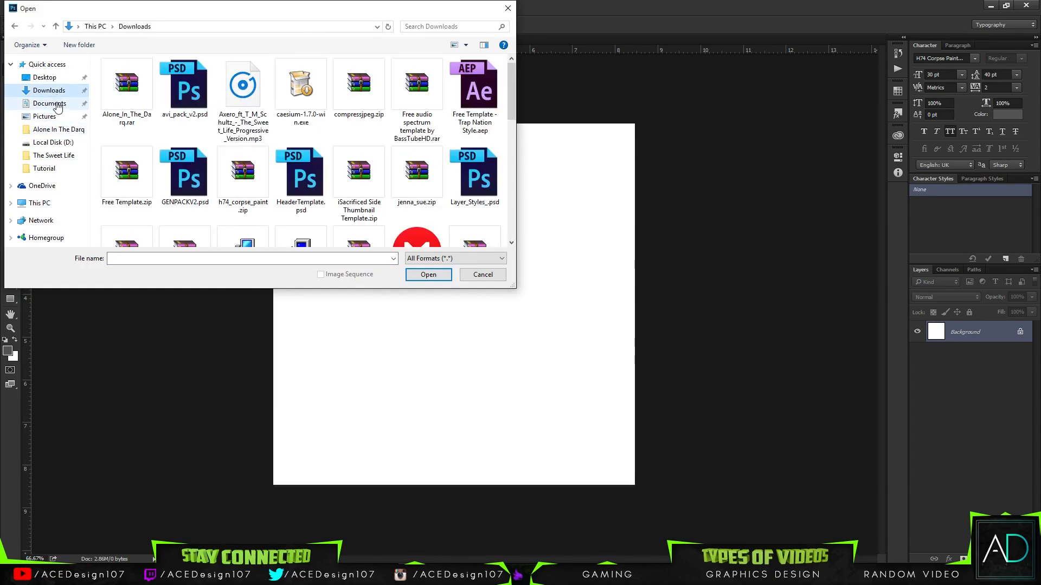
left_click(50, 103)
double_click(128, 167)
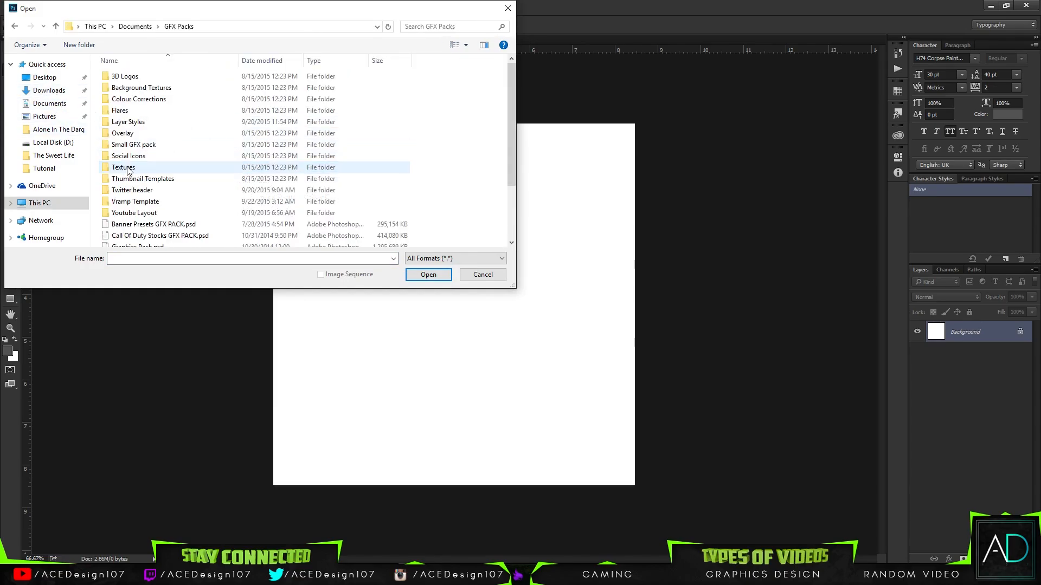
scroll(130, 189, "down", 2)
double_click(132, 186)
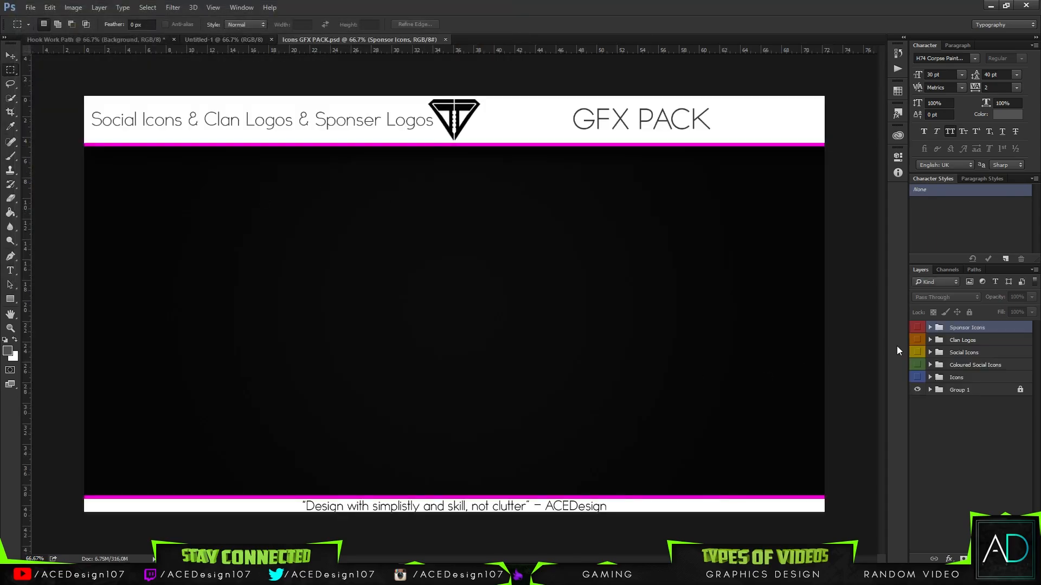
Show the Clan Logos group and copy its SoaR layer into the Untitled-1 document
left_click(930, 340)
left_click(918, 340)
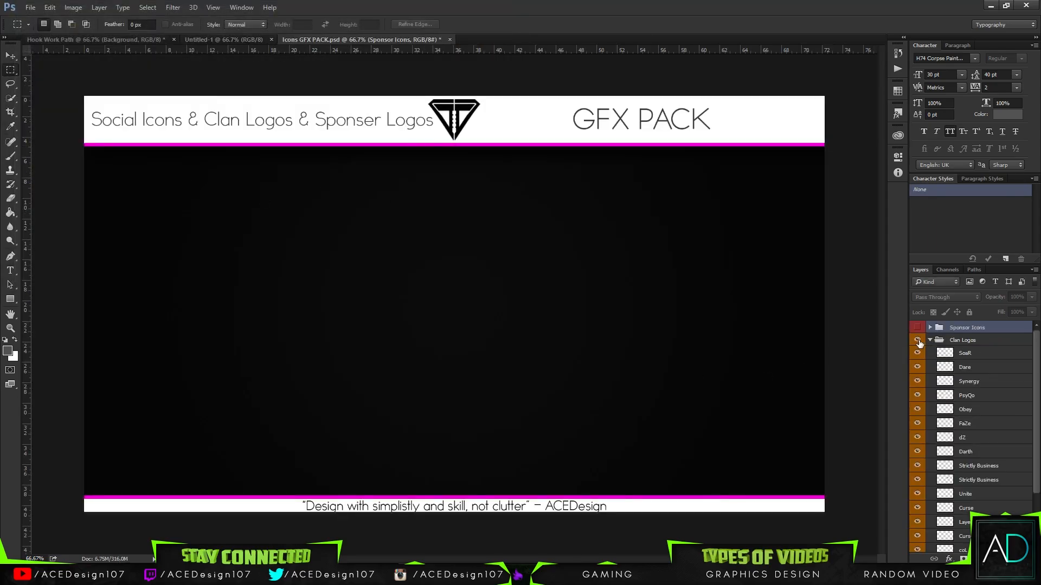
left_click(1003, 353)
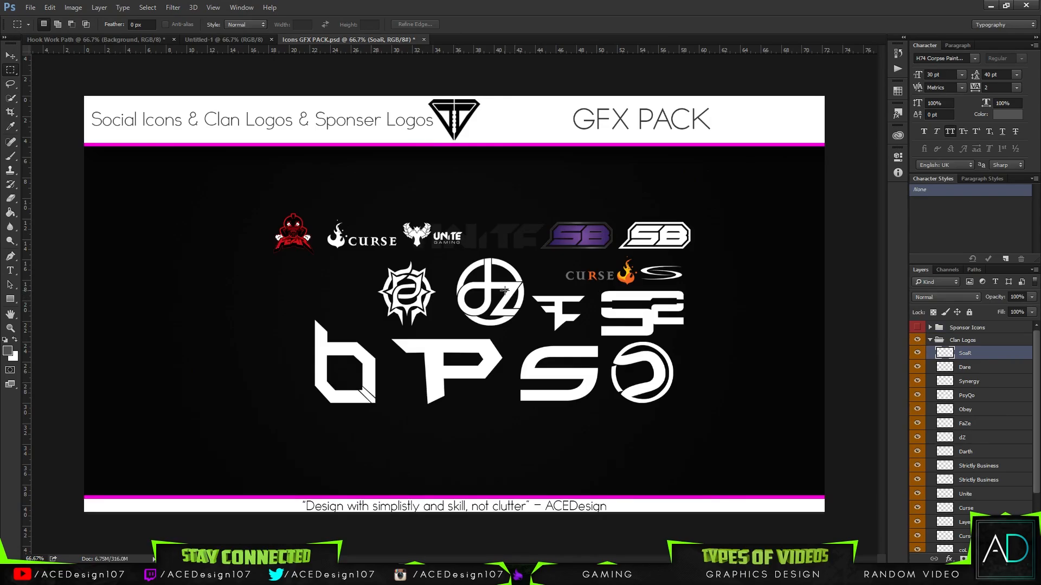
key("v")
left_click_drag(504, 291, 476, 288)
left_click(403, 40)
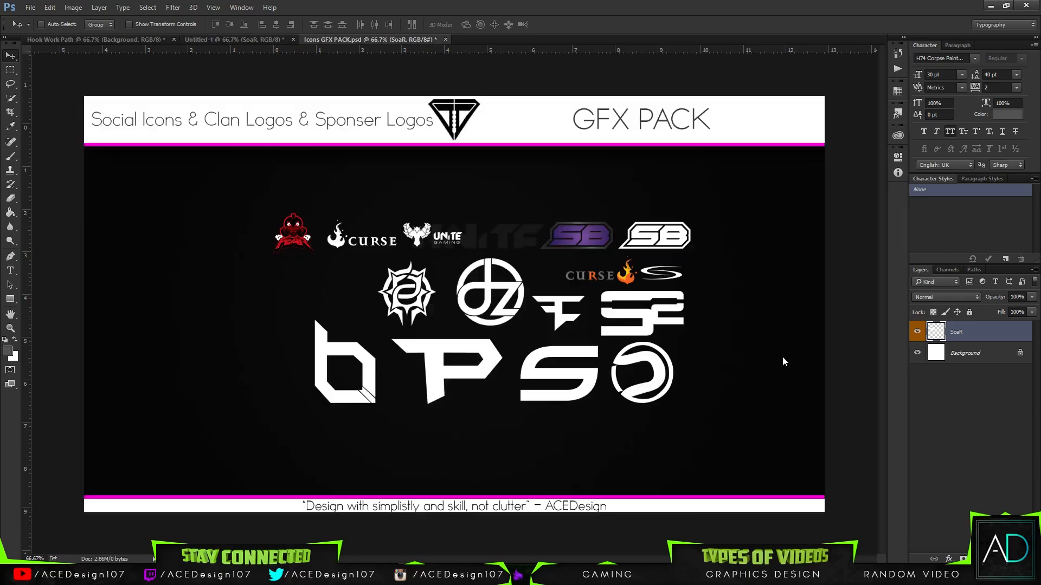
Collapse and hide the Clan Logos group, and preview the Social Icons and Coloured Social Icons groups
left_click(930, 339)
left_click(917, 340)
left_click(919, 355)
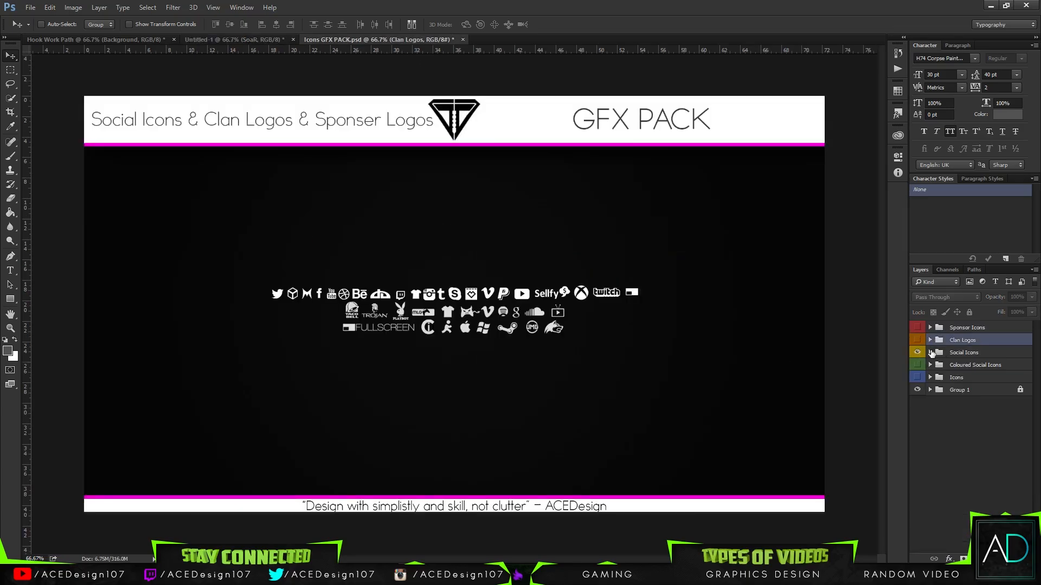
left_click(922, 355)
left_click(920, 354)
left_click(917, 365)
left_click(916, 355)
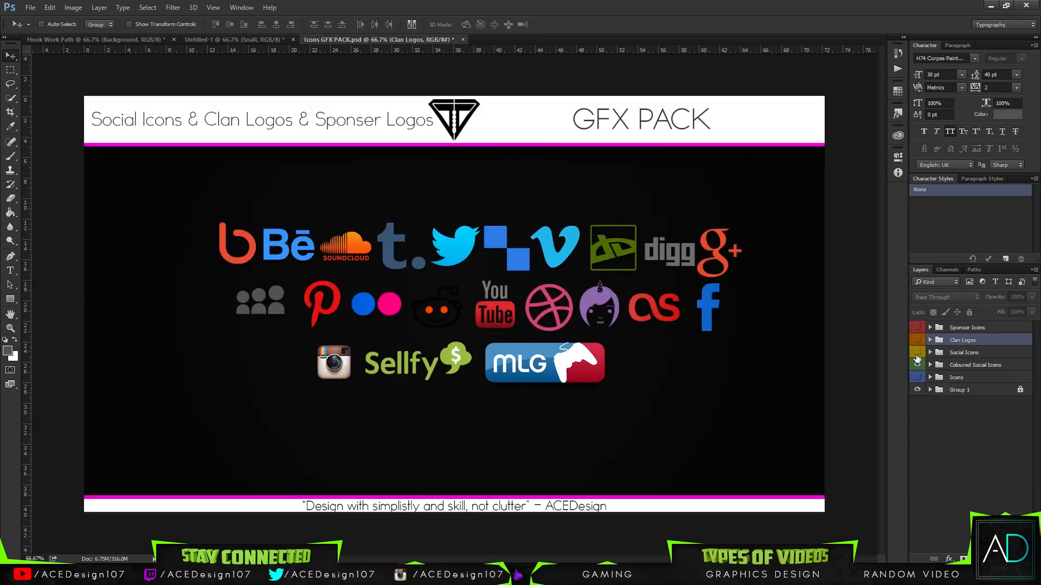
left_click(917, 365)
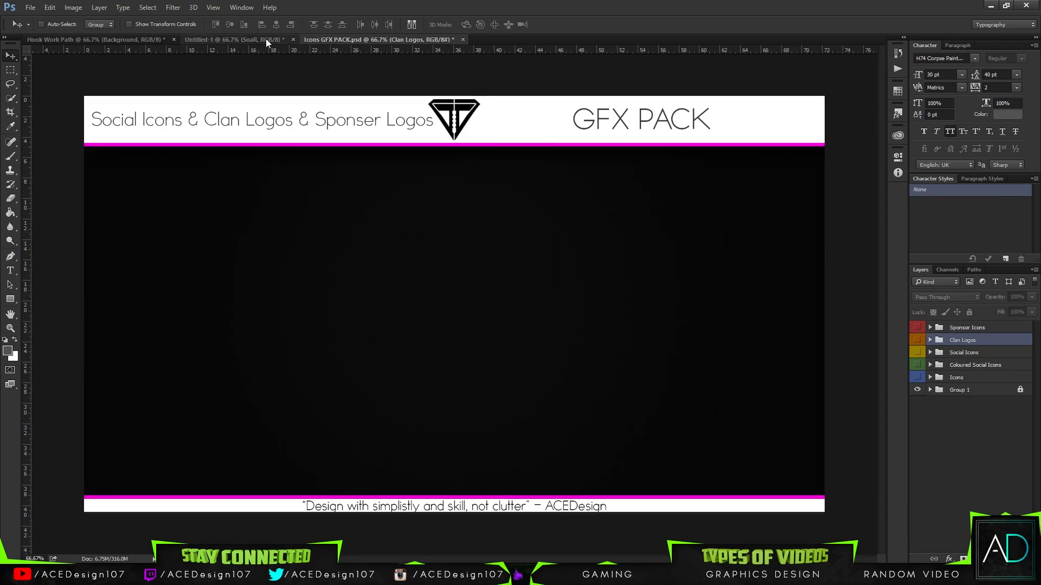
Return to the Untitled-1 document and fill its Background layer with black
left_click(265, 39)
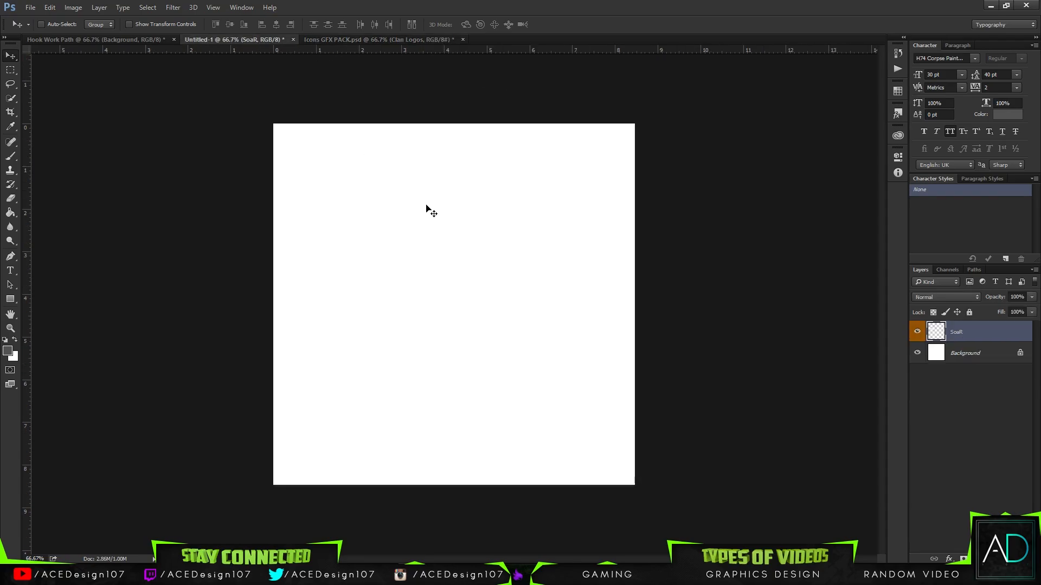
right_click(979, 335)
left_click(1010, 349)
left_click(1008, 351)
left_click(13, 340)
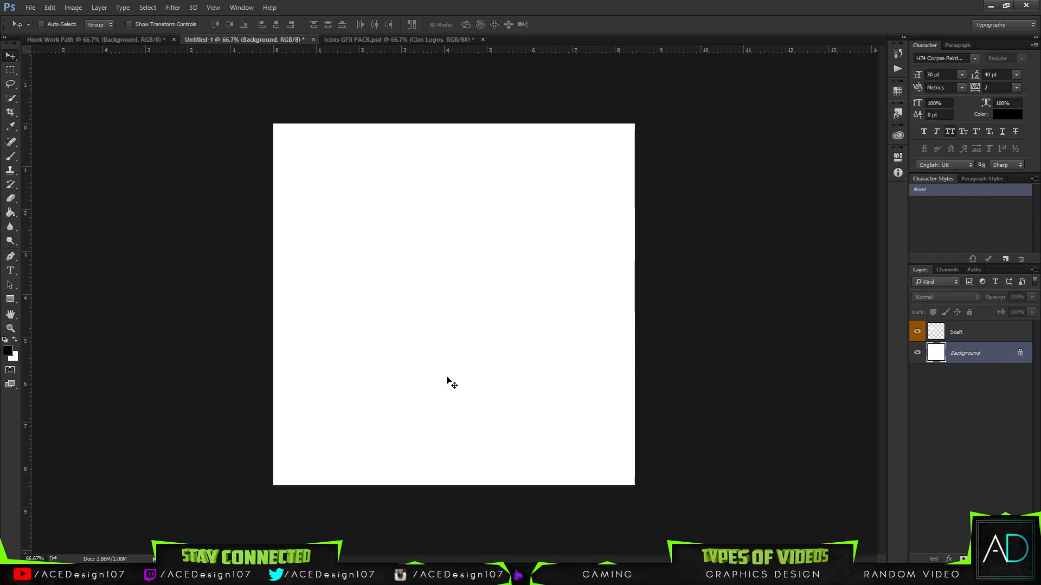
key("g")
left_click(449, 381)
Enlarge the SoaR logo proportionally to about 320% of its size
left_click(954, 332)
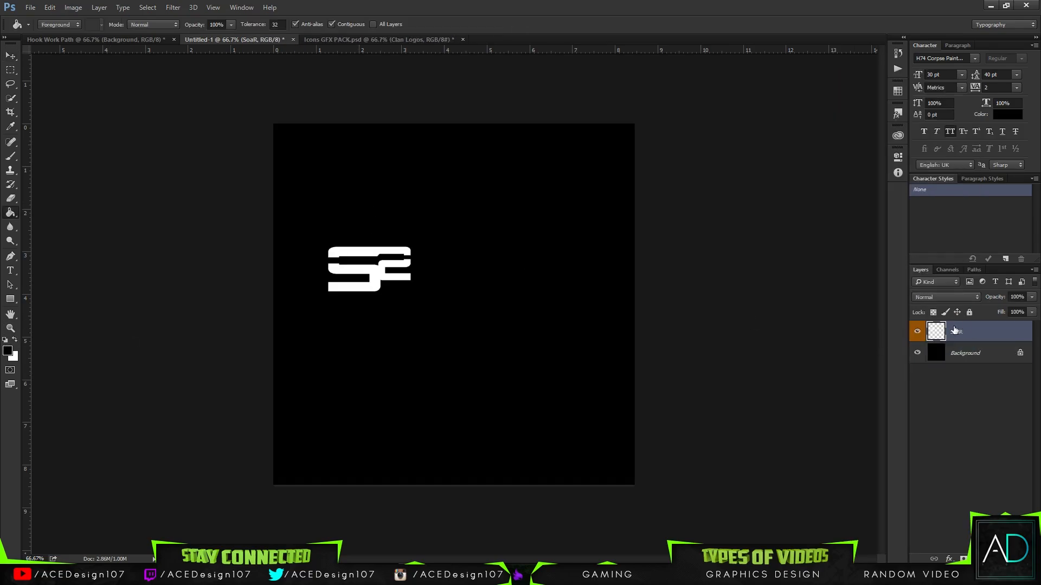
key("ctrl+t")
left_click_drag(410, 291, 592, 391)
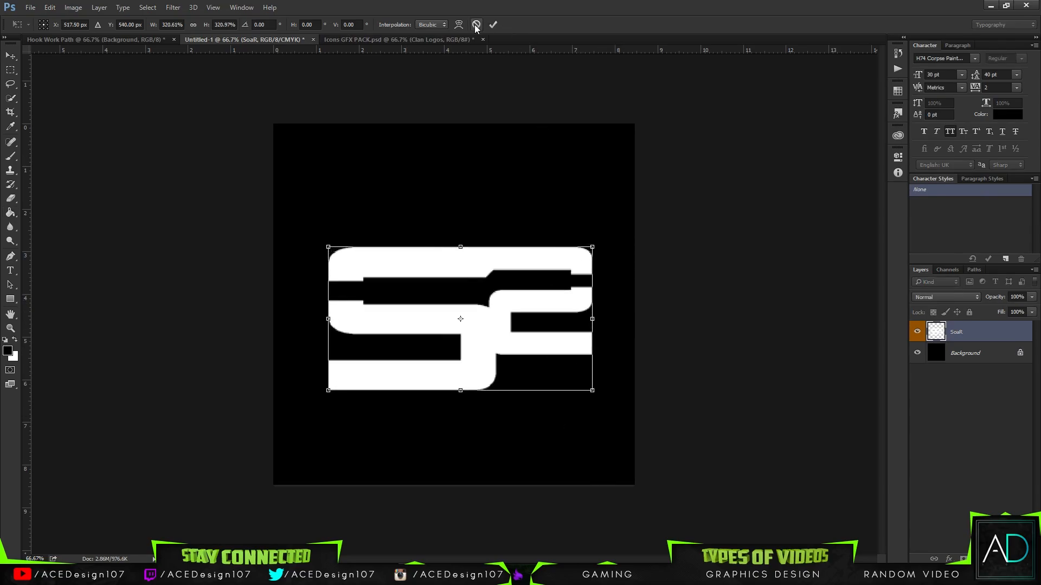
left_click(493, 24)
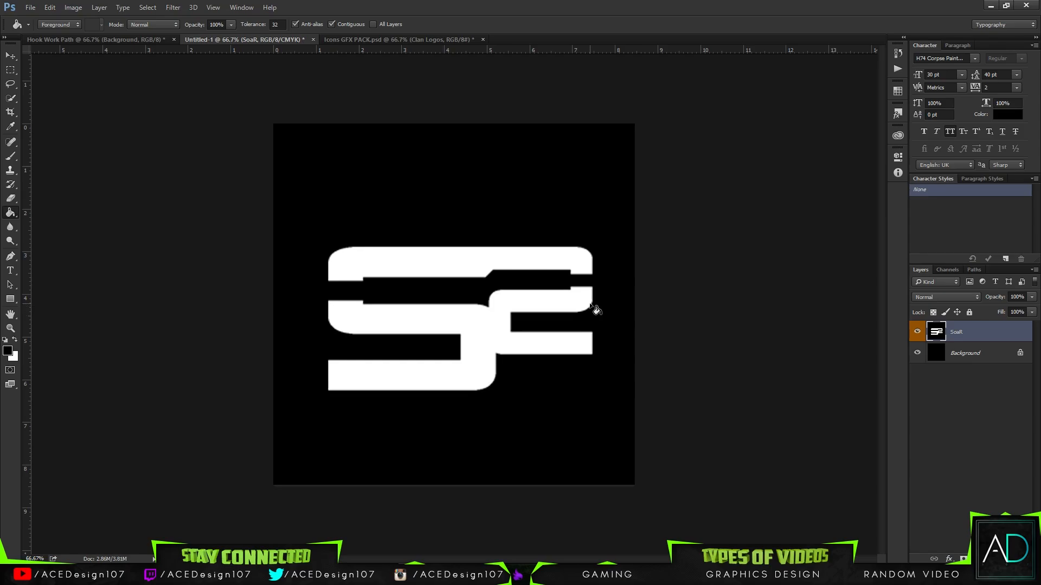
Centre the SoaR logo on the canvas and scale it up slightly
key("v")
mouse_move(563, 324)
left_mouse_down()
mouse_move(571, 298)
mouse_move(564, 309)
left_mouse_up()
key("ctrl+t")
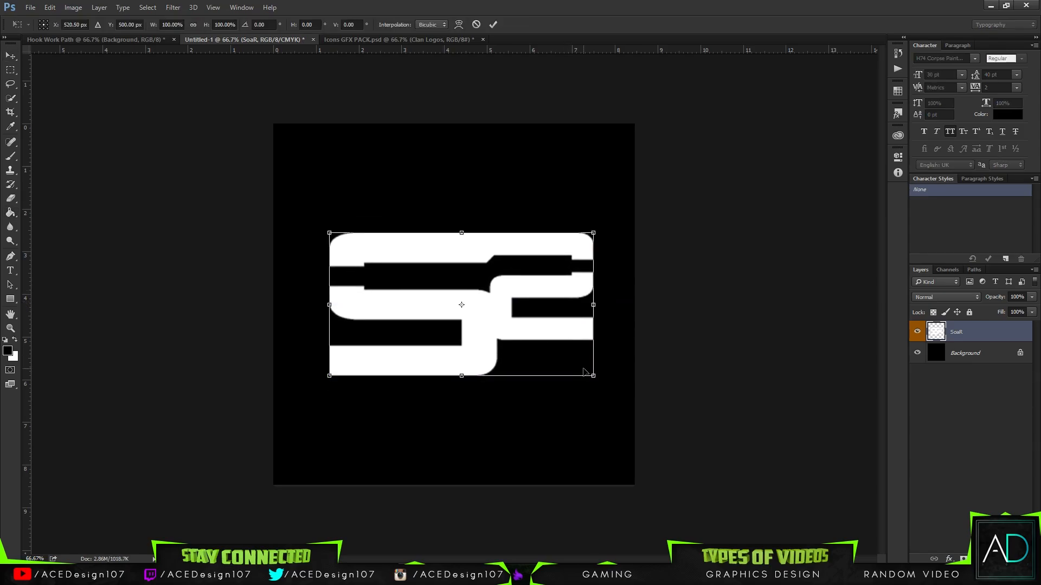
left_click_drag(593, 375, 598, 378)
key("Return")
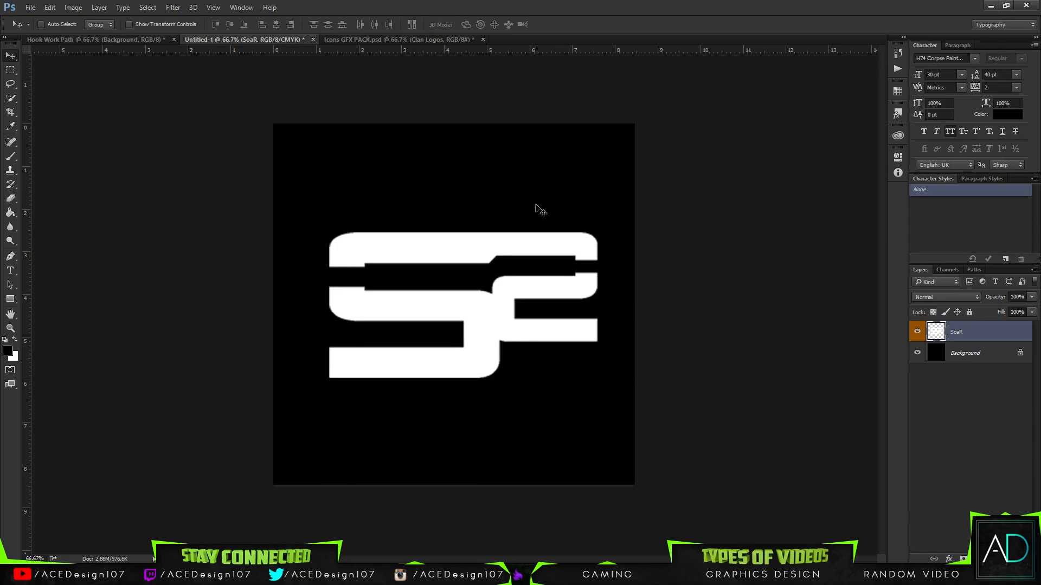
left_click_drag(523, 248, 514, 249)
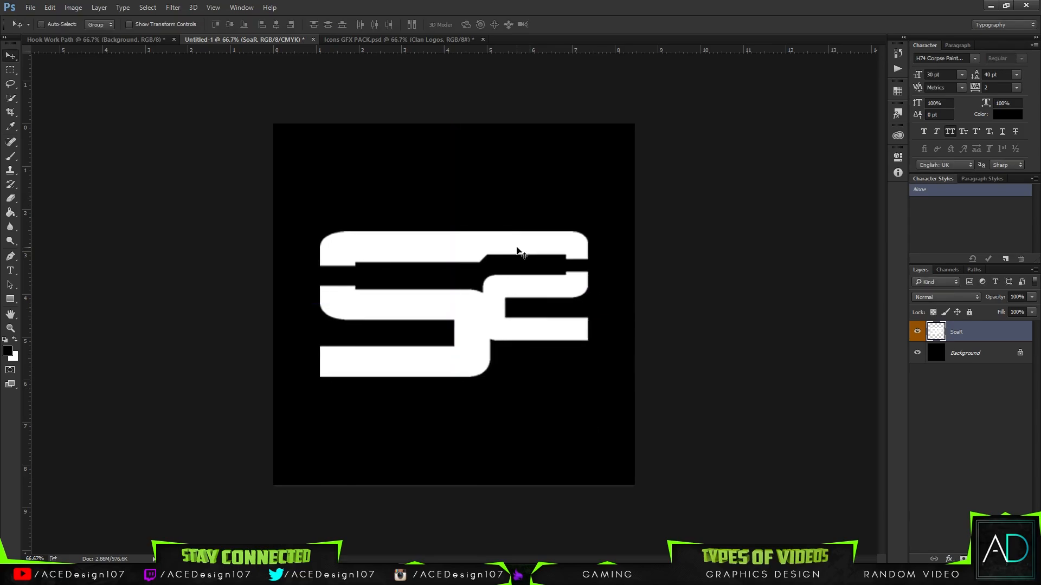
Draw a black circle about 378 px in diameter with the Ellipse Tool and centre it over the logo
key("m")
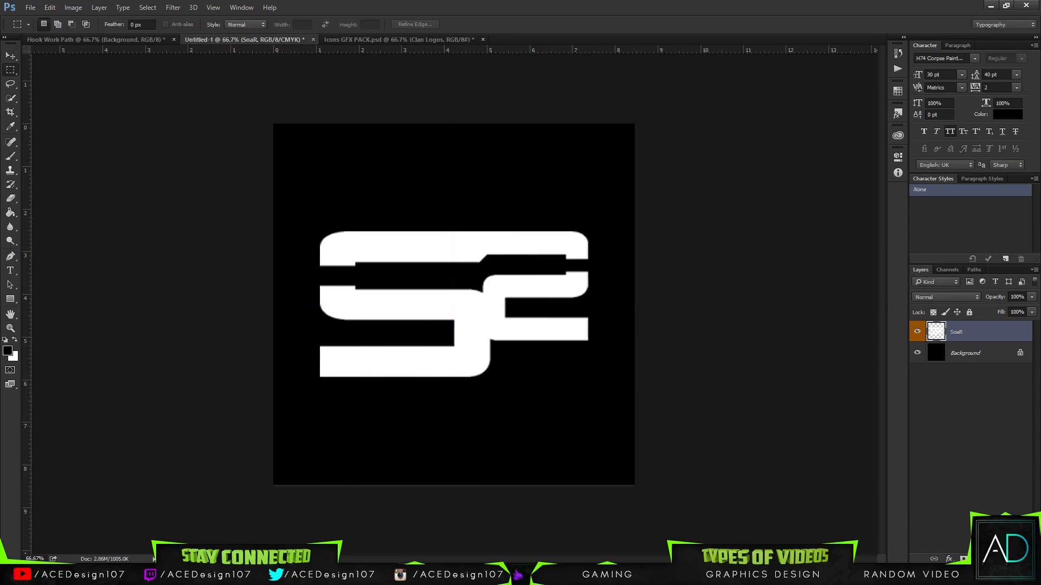
left_click(12, 300)
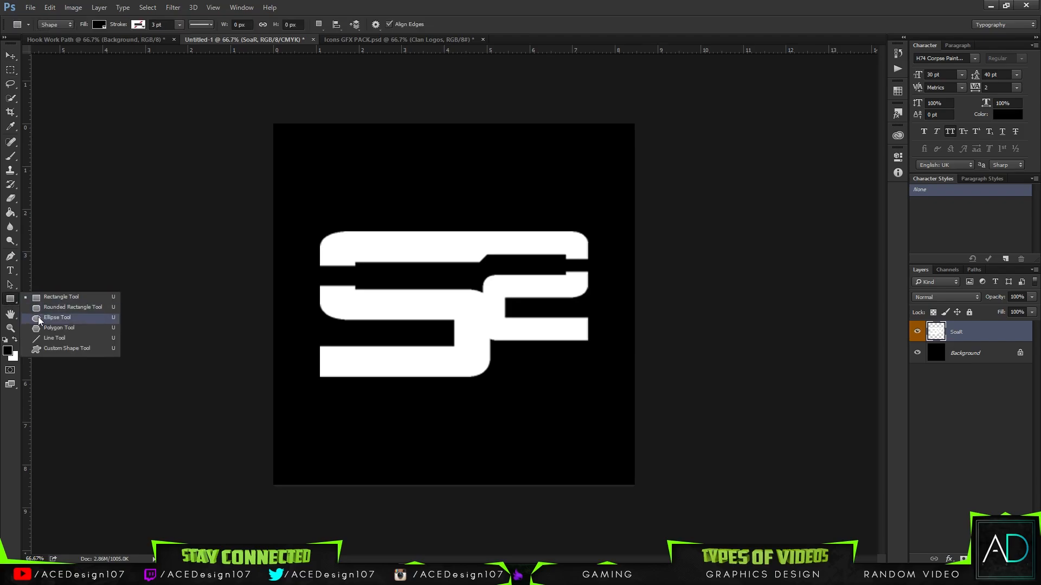
left_click(38, 317)
left_click_drag(383, 334, 518, 197)
key("v")
left_click_drag(464, 283, 469, 323)
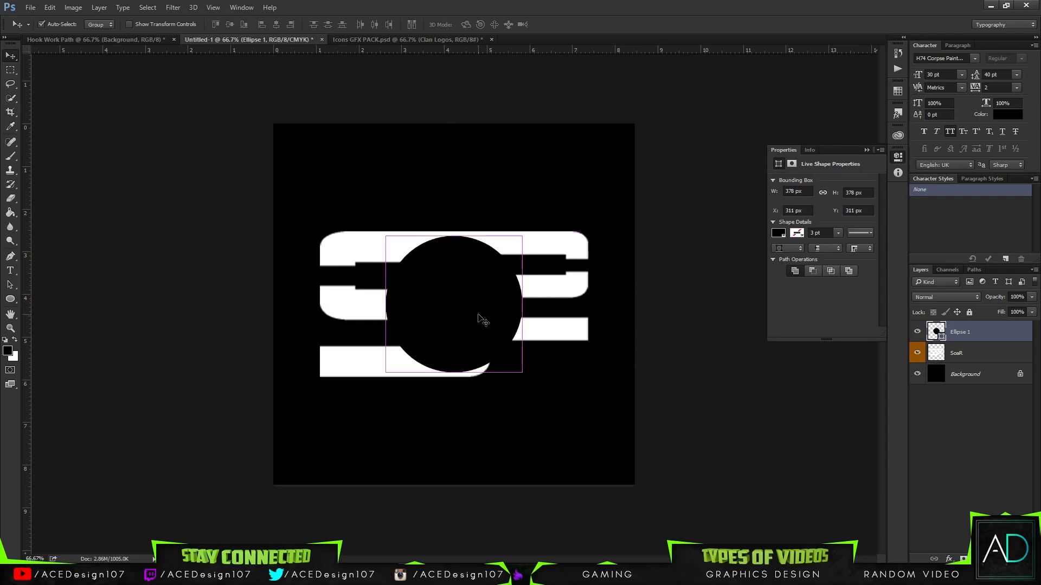
Shrink the circle about its centre to about 55%, making it 209 px in diameter
key("ctrl+t")
left_click_drag(521, 372, 492, 346)
key("ctrl+z")
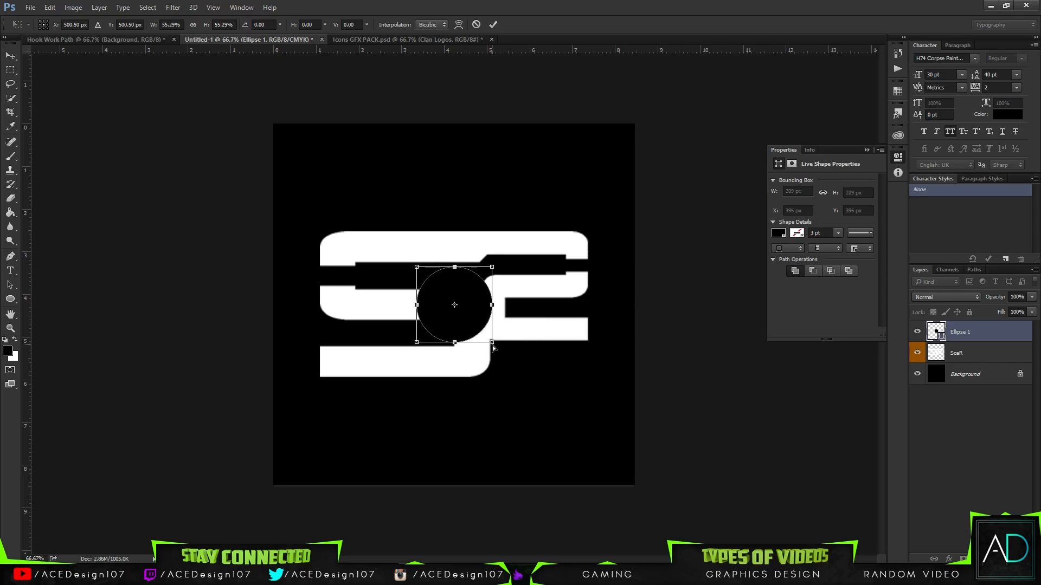
key("Return")
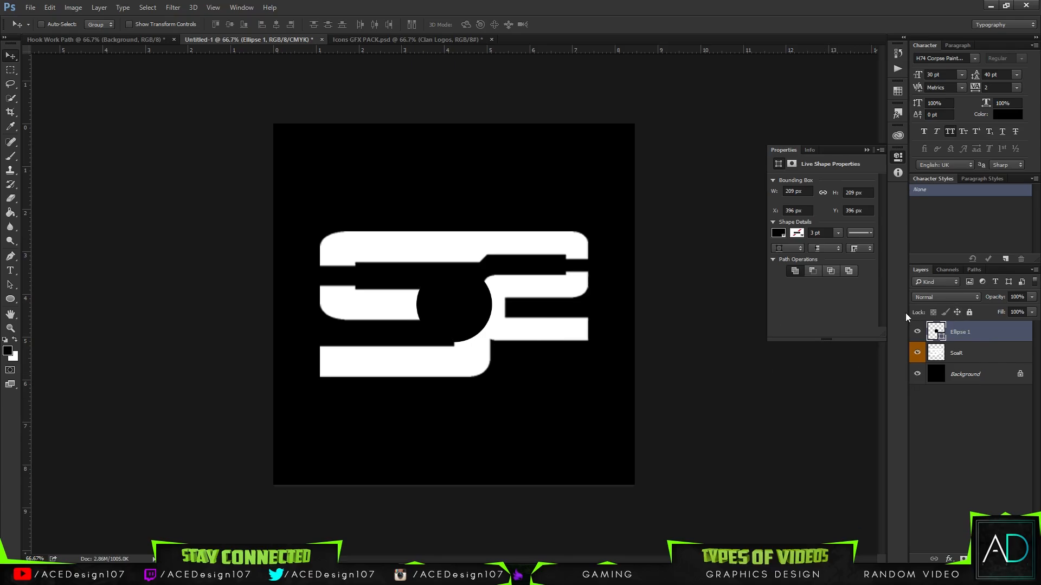
Load the circle's outline as a selection and try expanding it by 5 pixels
left_click(936, 333, "ctrl")
left_click(148, 7)
mouse_move(157, 148)
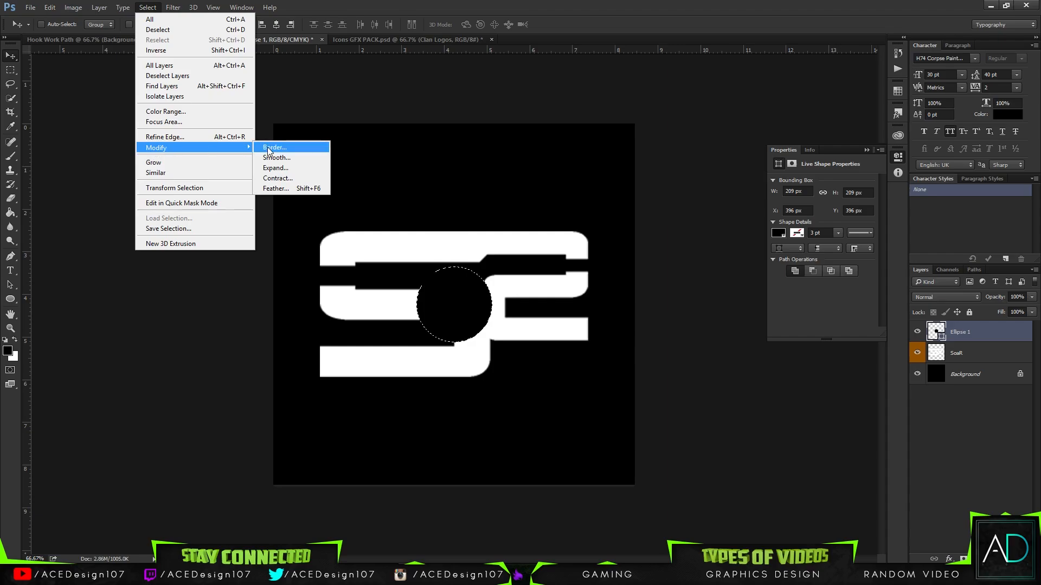
left_click(277, 168)
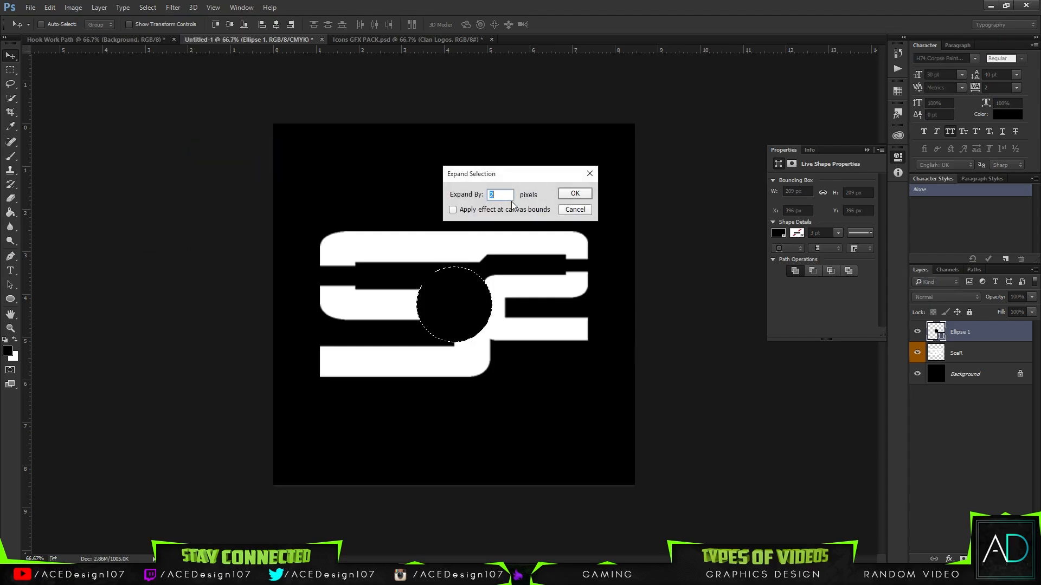
key("Return")
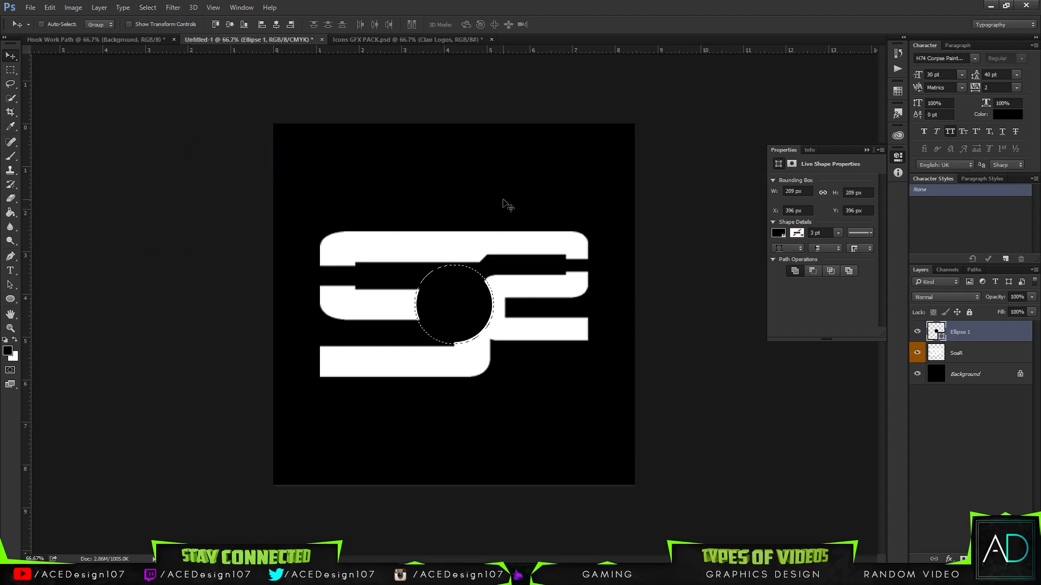
Expand the original circle selection by 10 pixels instead
left_click(172, 8)
mouse_move(142, 8)
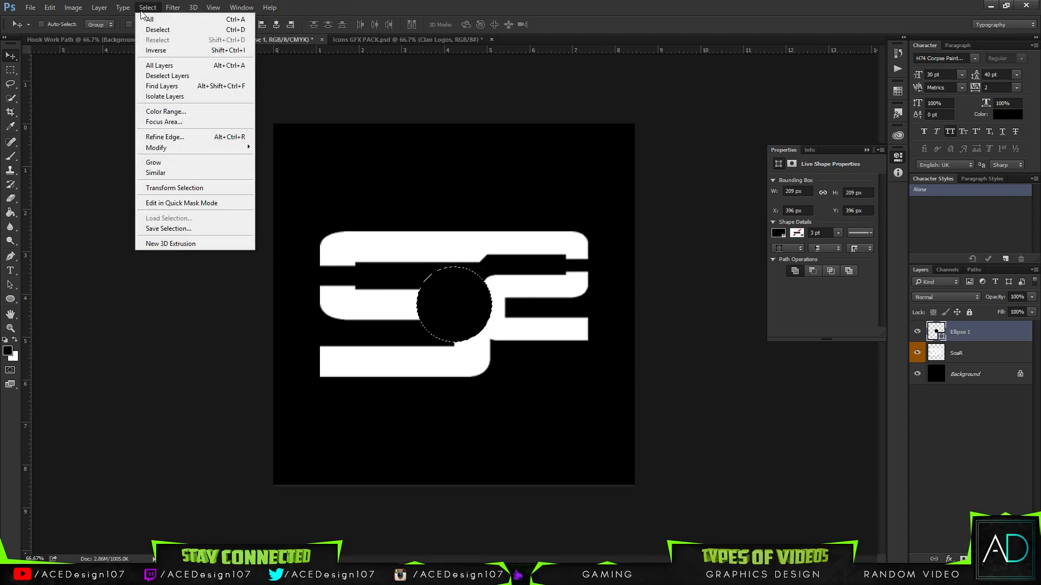
mouse_move(156, 147)
left_click(277, 168)
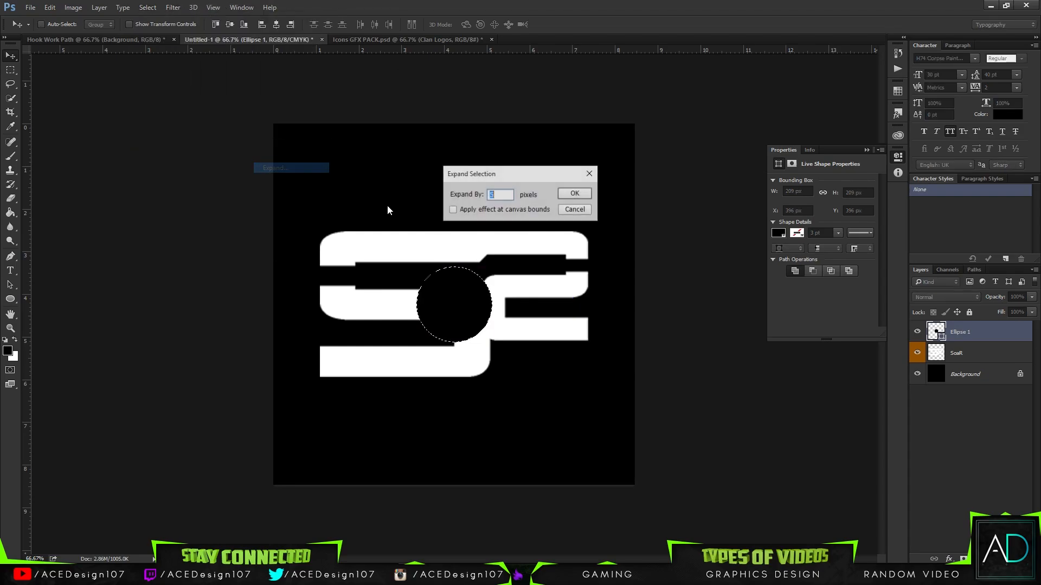
type("10")
key("Return")
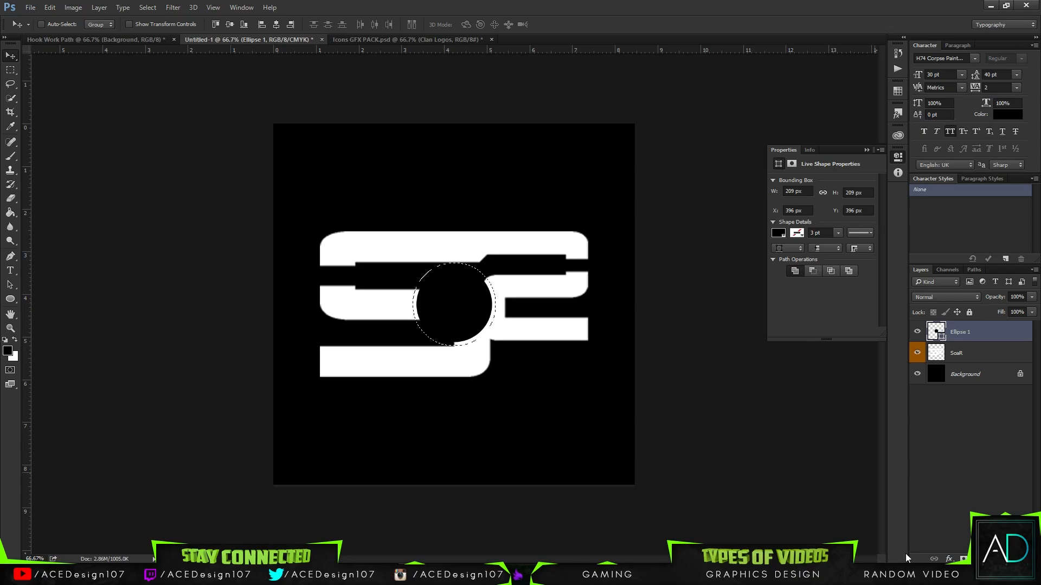
Add a new layer beneath the Ellipse 1 layer and fill the expanded selection on it with white
left_click(1007, 559)
left_click_drag(998, 338, 981, 361)
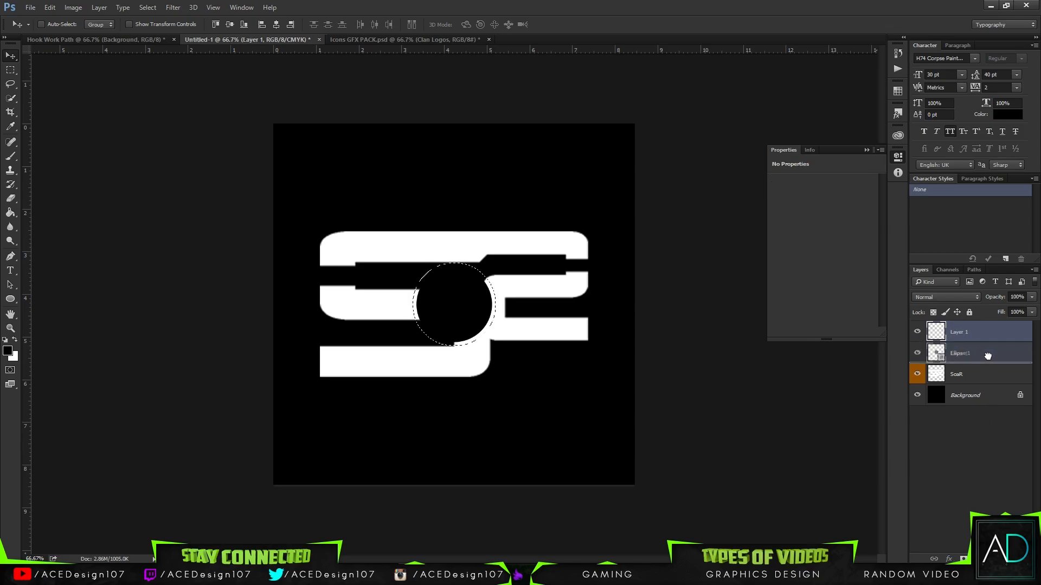
left_click(11, 216)
key("x")
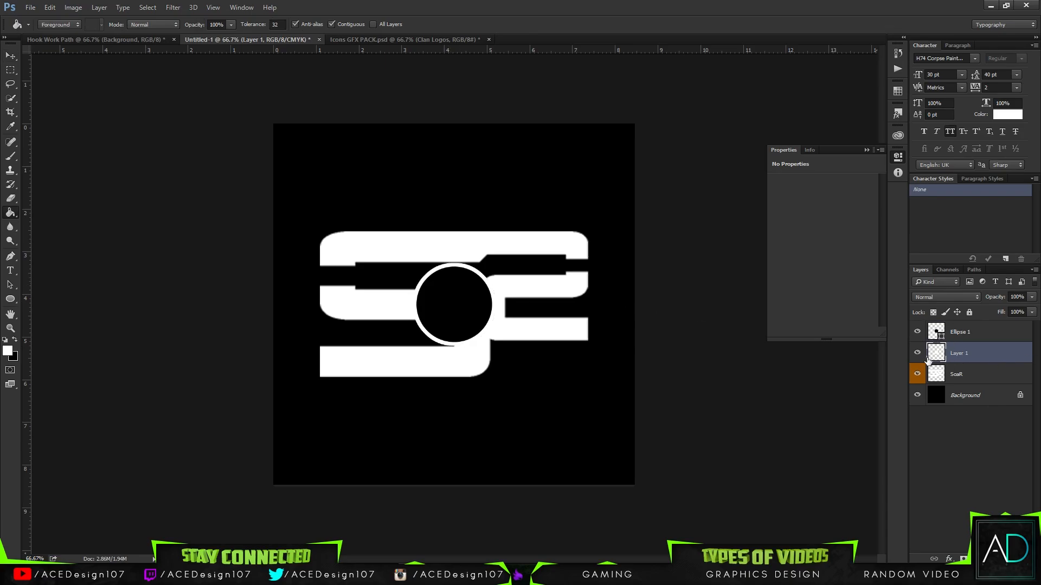
left_click(945, 357, "ctrl")
left_click(978, 378)
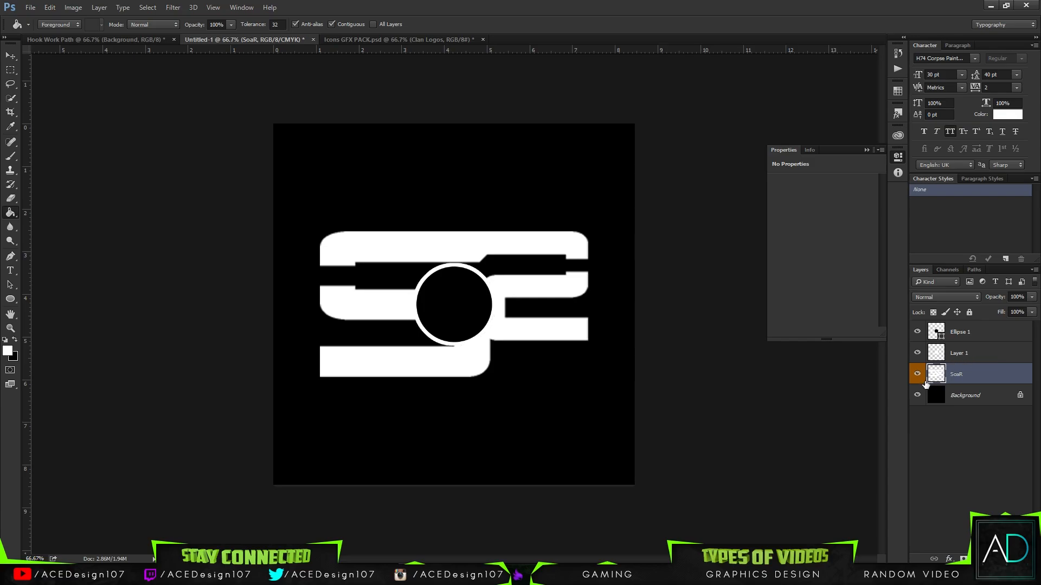
left_click(1016, 353)
key("Delete")
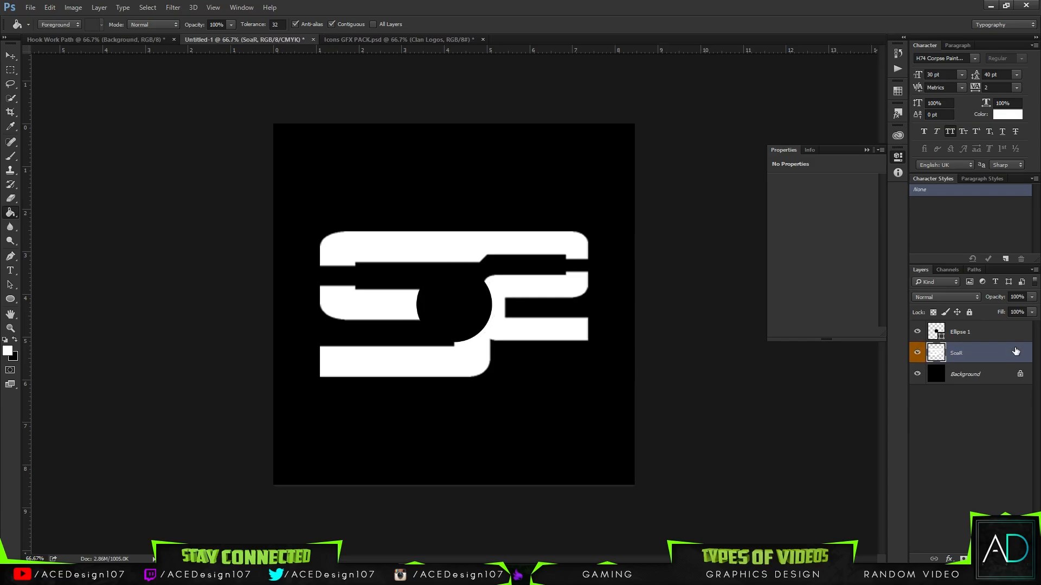
left_click(916, 355)
left_click(917, 355)
key("ctrl+z")
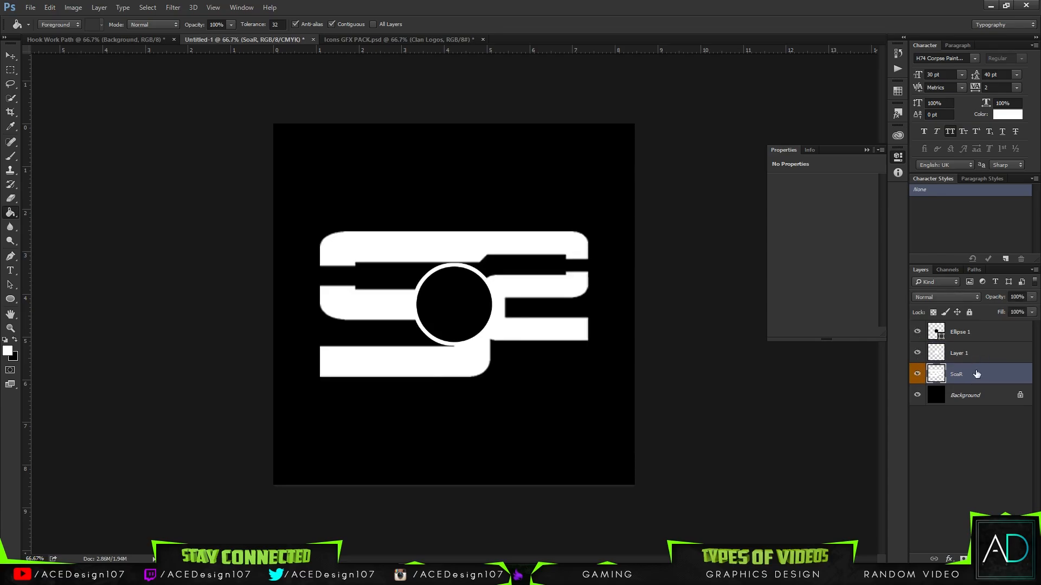
Load Layer 1's circle as a selection, delete that area from the SoaR layer, and hide Layer 1
left_click(940, 357)
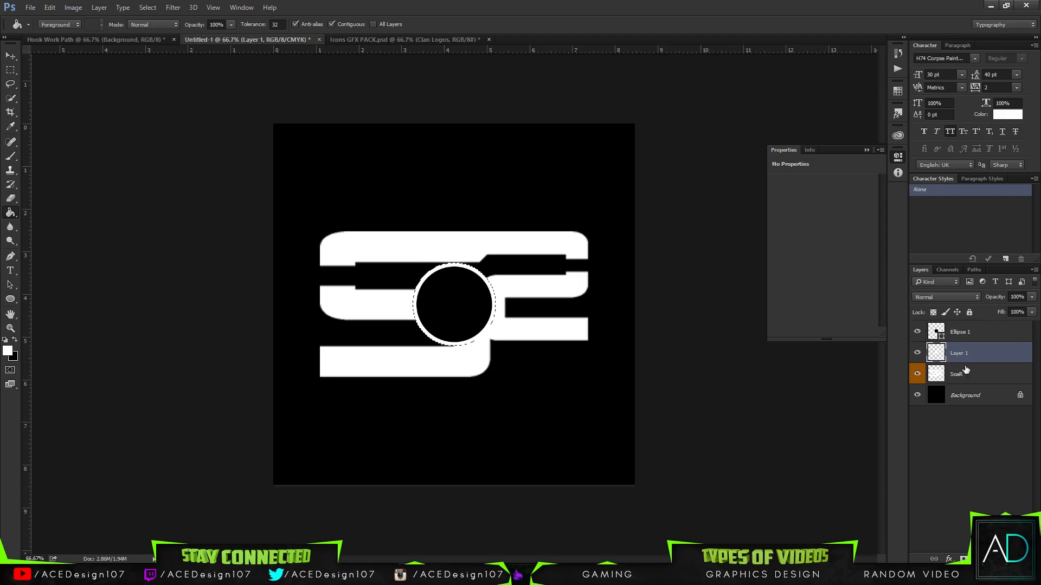
left_click(981, 374)
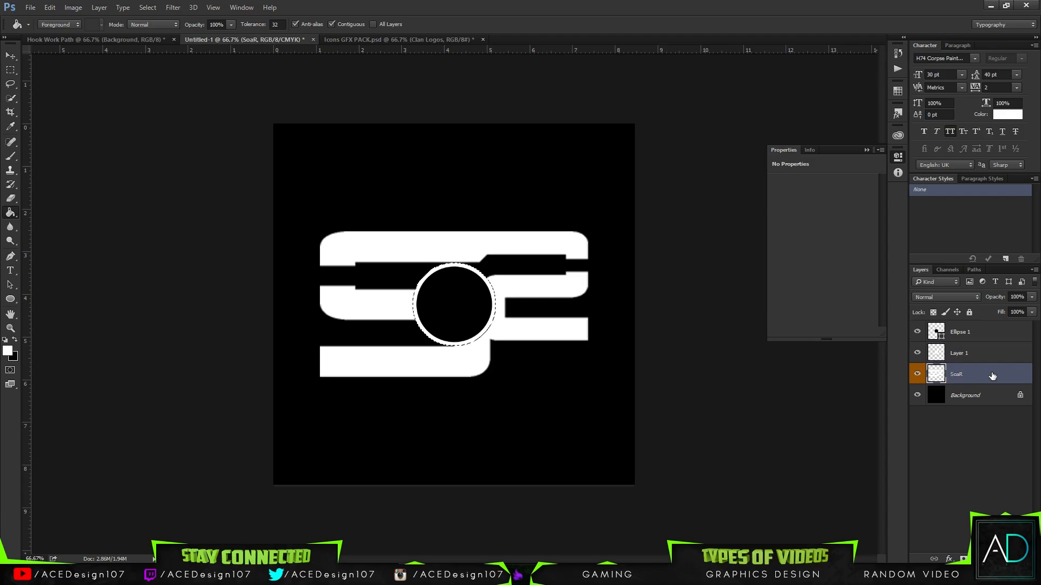
left_click(916, 353)
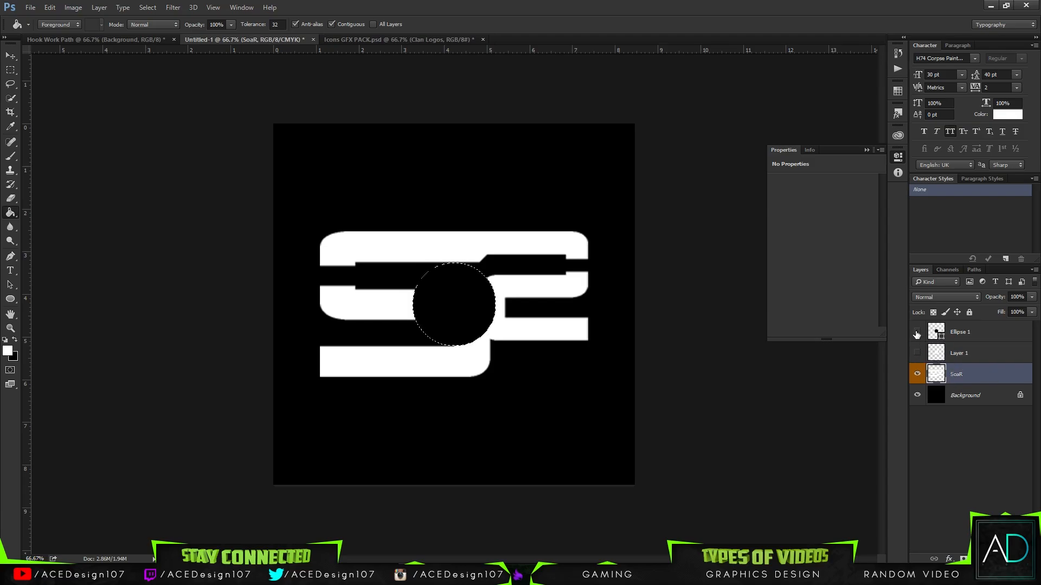
Set the foreground colour to ff0000, clear the selection, and fill the Background layer with it
left_click(1002, 401)
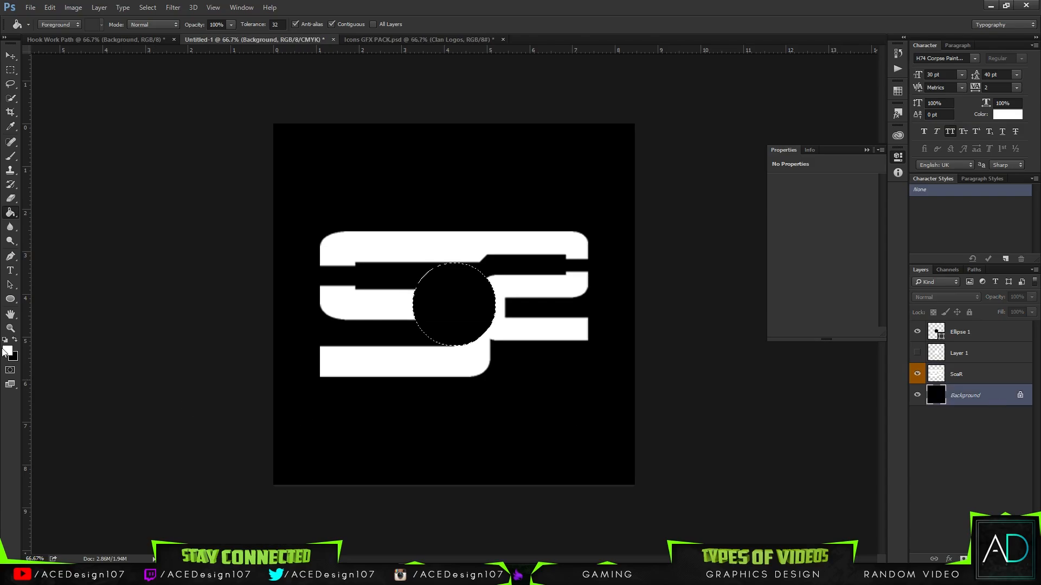
left_click(7, 351)
type("ff0000")
key("Return")
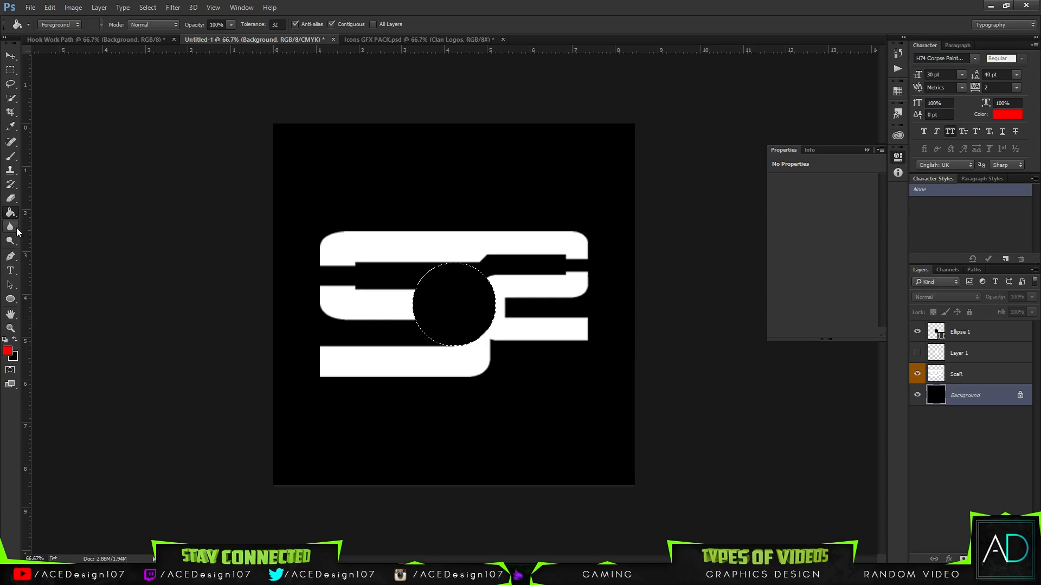
key("ctrl+d")
left_click(604, 440)
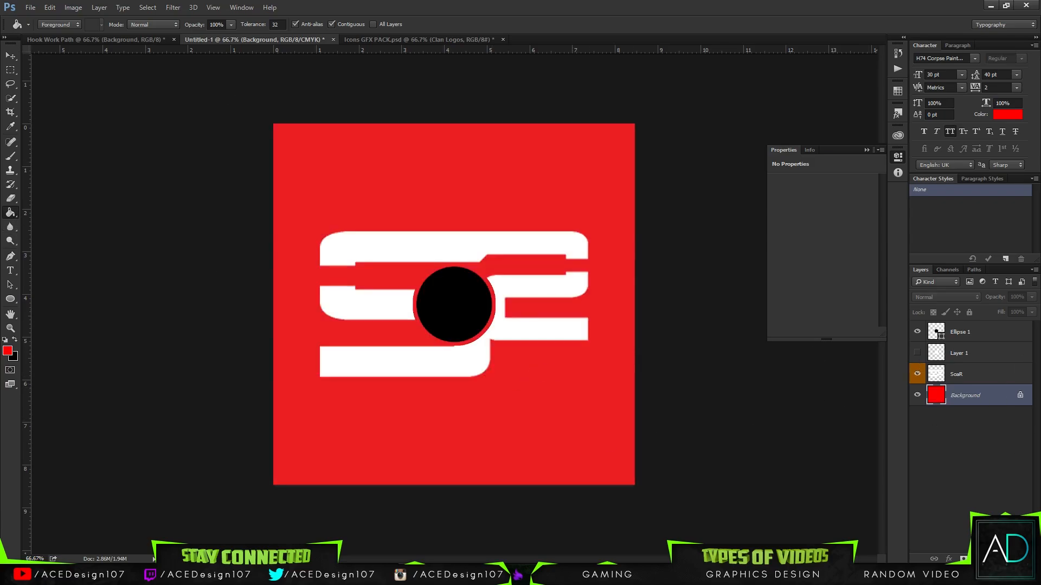
Merge the Ellipse 1 and SoaR layers into one layer
left_click(10, 55)
left_click(997, 340)
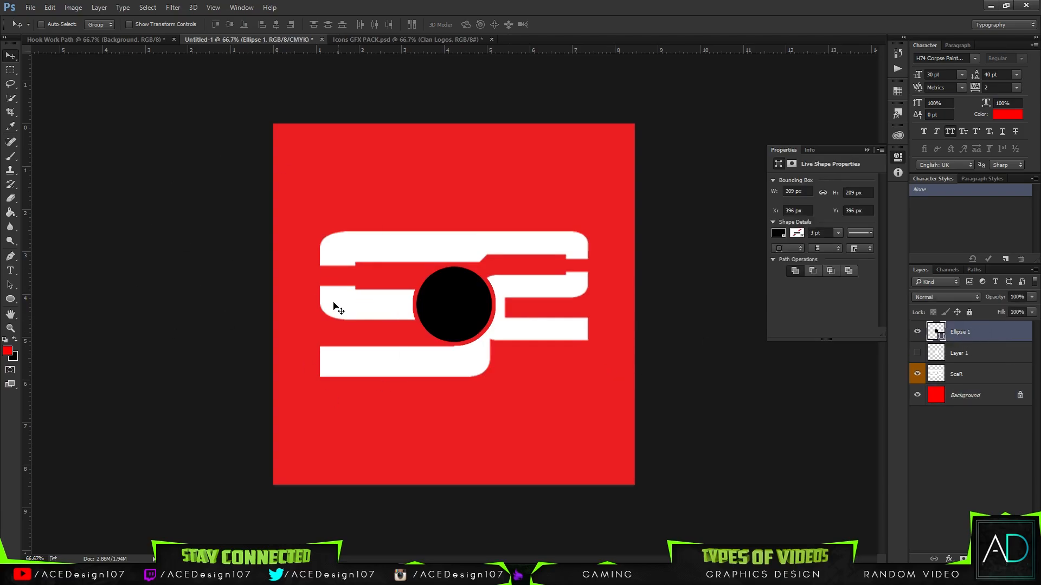
left_click(31, 8)
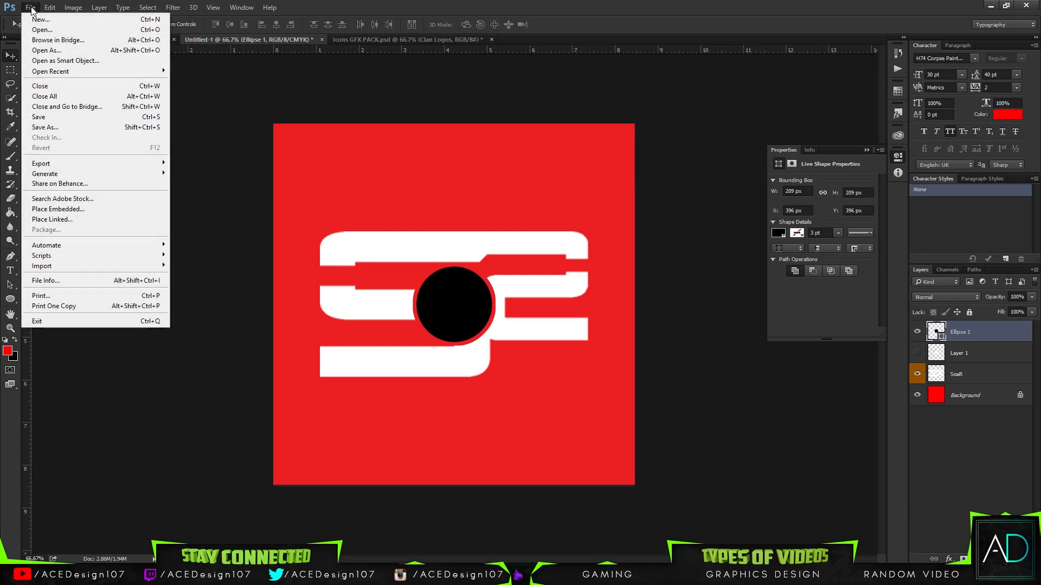
left_click(995, 356)
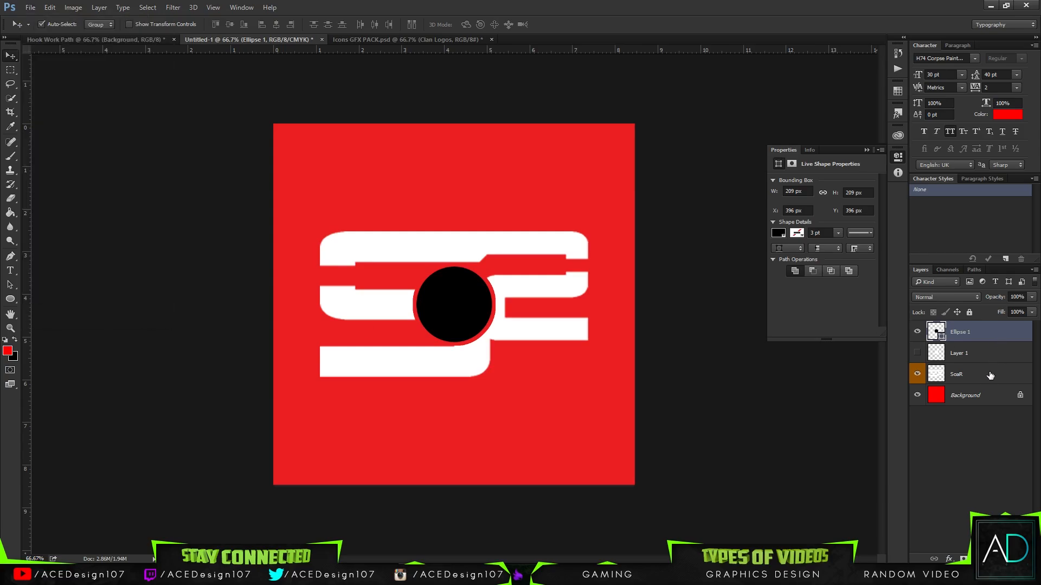
left_click(990, 375, "ctrl")
key("ctrl+e")
left_click(916, 327)
left_click(916, 328)
Delete the hidden Layer 1 and rename the merged layer Logo
left_click(997, 351)
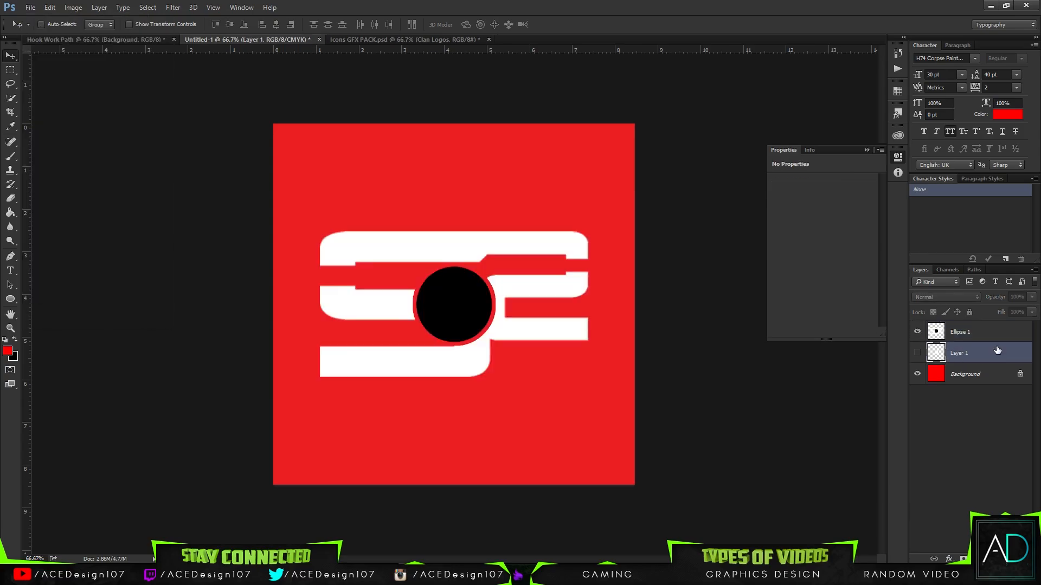
key("Delete")
double_click(957, 332)
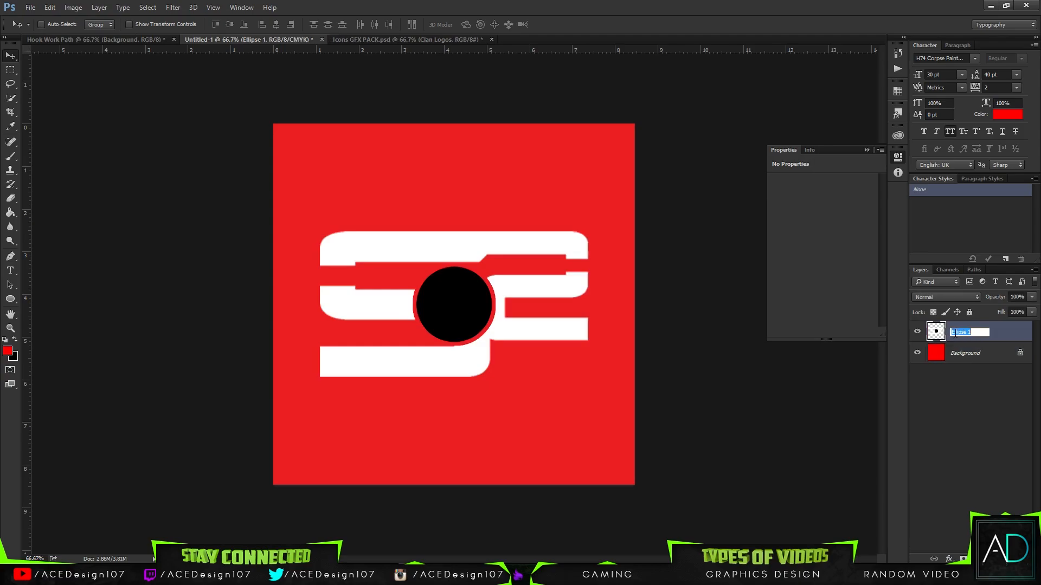
key("Return")
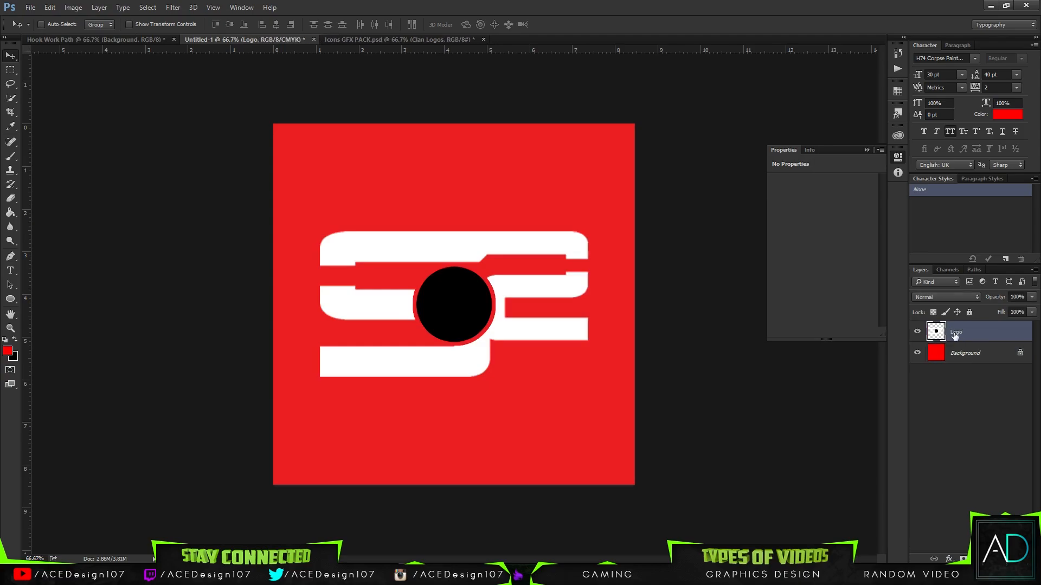
Load the Logo layer's outline as a selection and make a work path from it with a 2.0 pixel tolerance
left_click(28, 6)
left_click(29, 6)
left_click(942, 336, "ctrl")
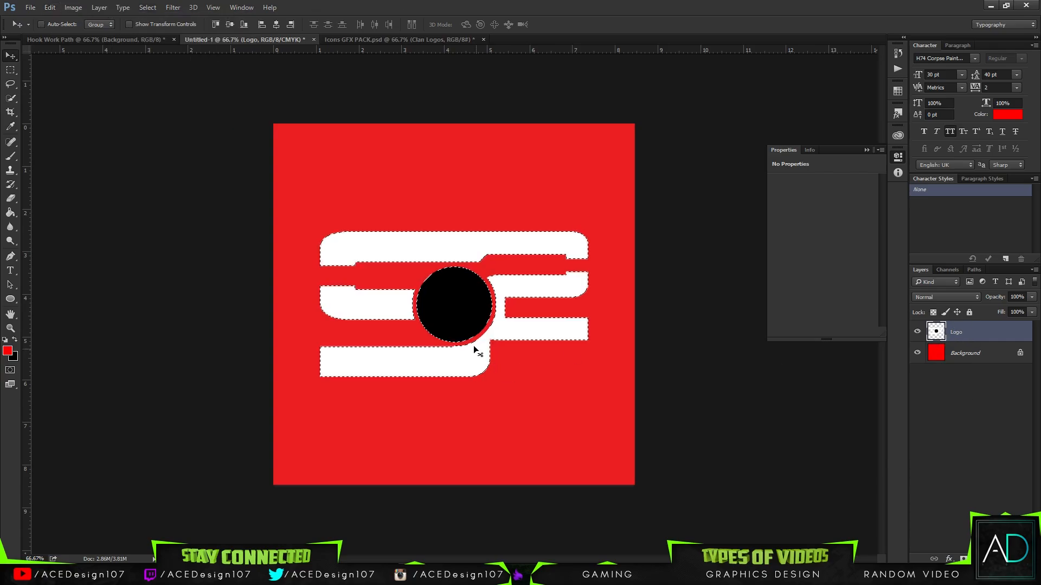
key("m")
right_click(385, 325)
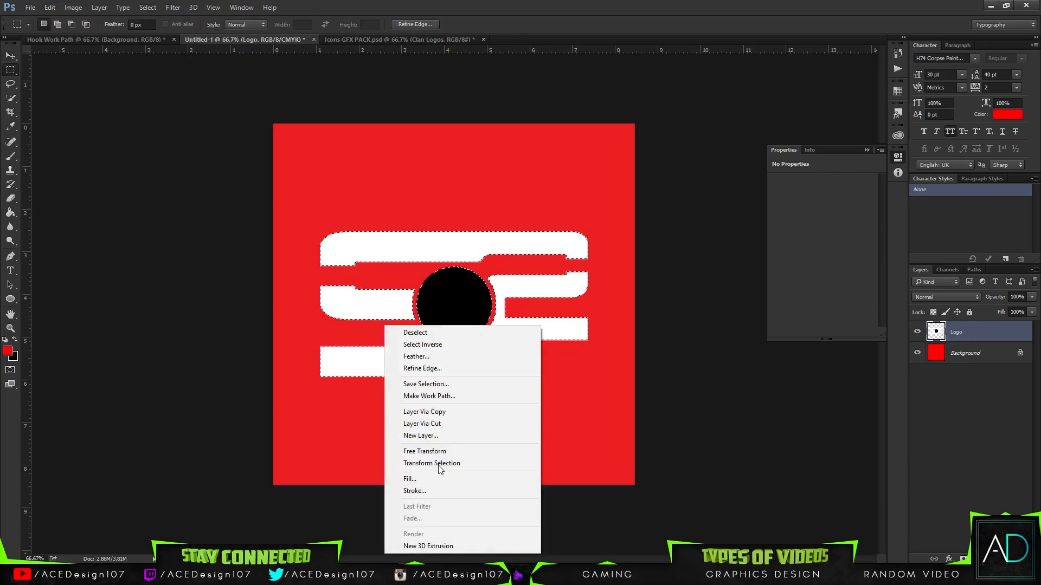
left_click(433, 400)
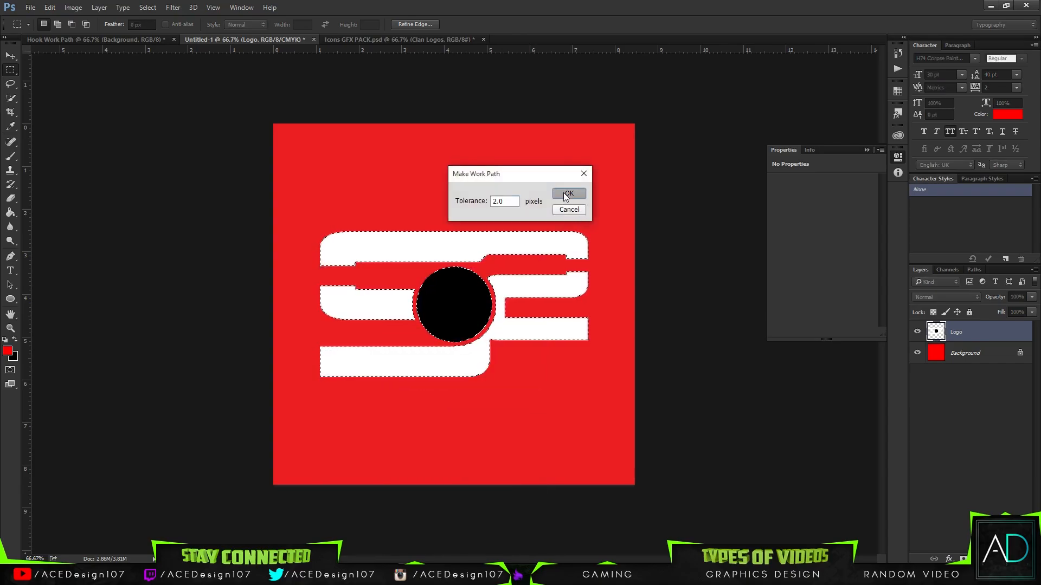
left_click(564, 193)
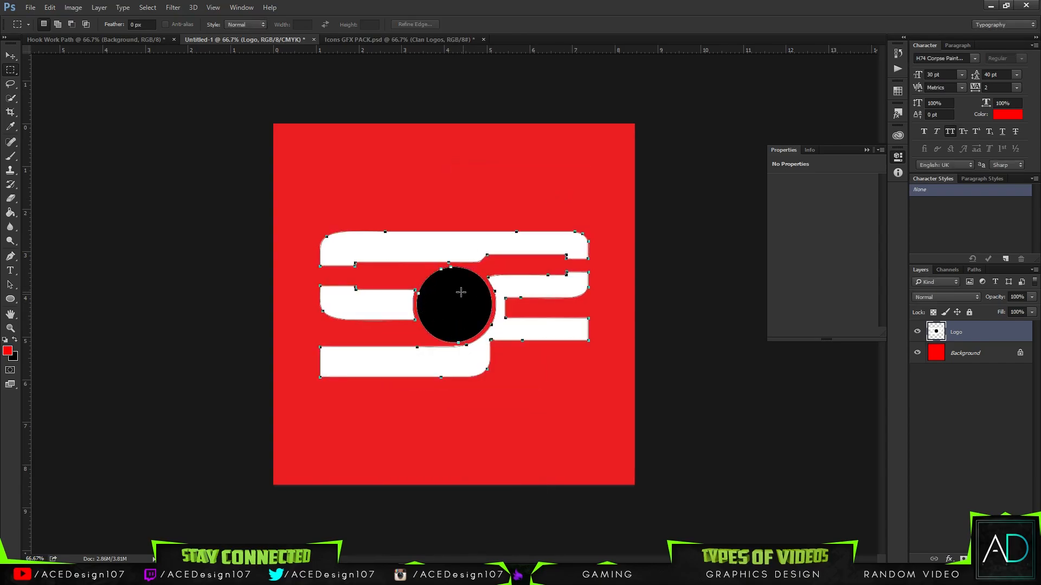
Convert the work path back into a selection and make a work path from it again
key("ctrl+Return")
right_click(415, 306)
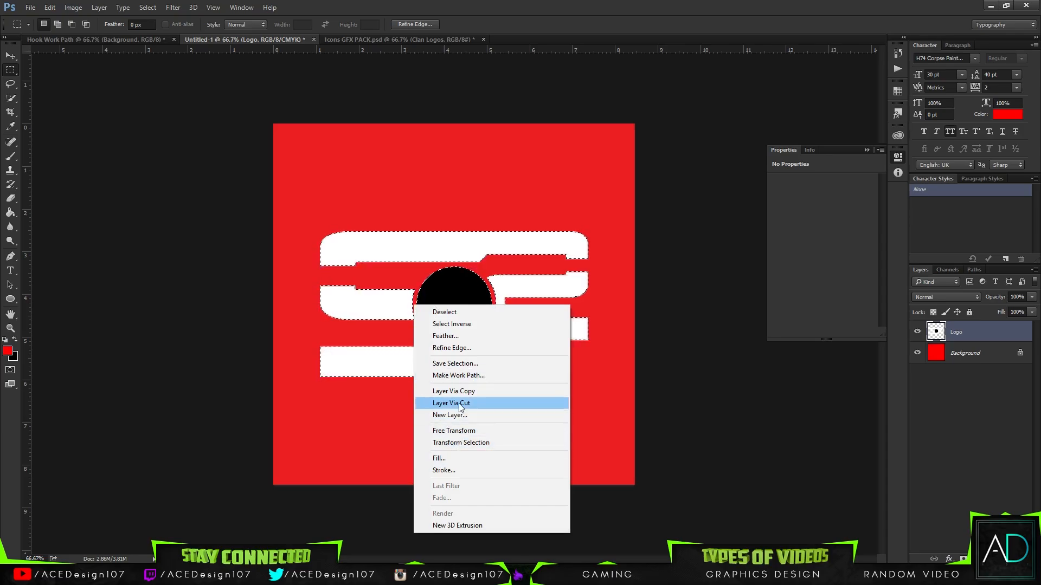
left_click(464, 376)
left_click(562, 193)
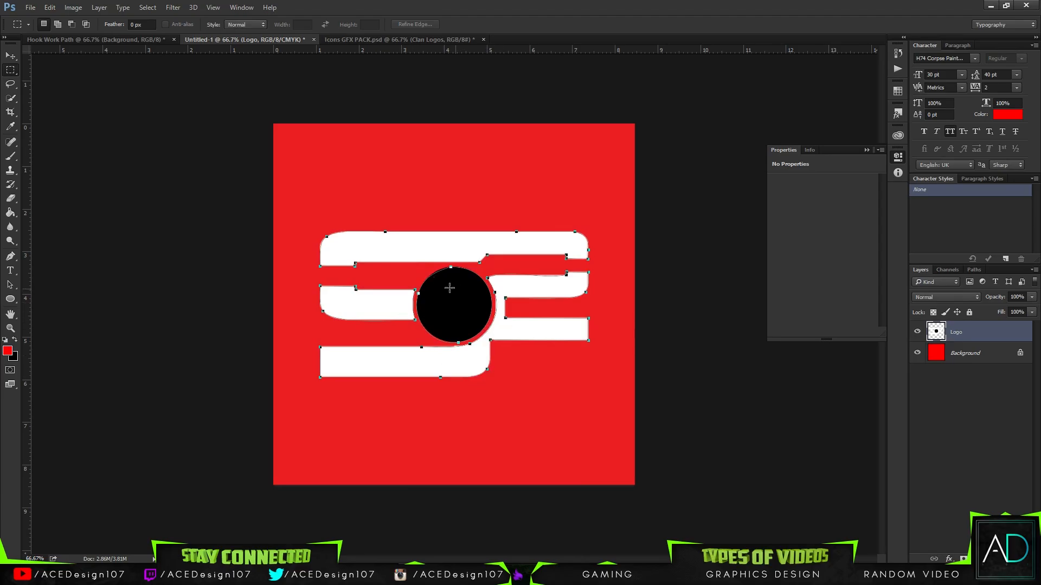
Export the work path to an Illustrator file, choosing the Workpath folder inside 3D Logo Banner Tutorial on drive D as the save location
left_click(31, 7)
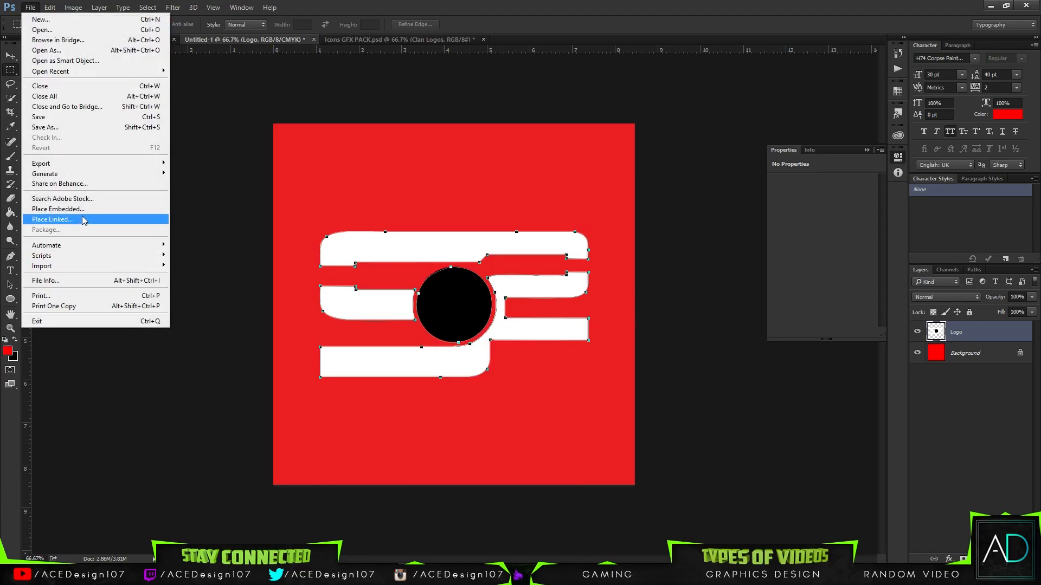
mouse_move(70, 165)
left_click(206, 285)
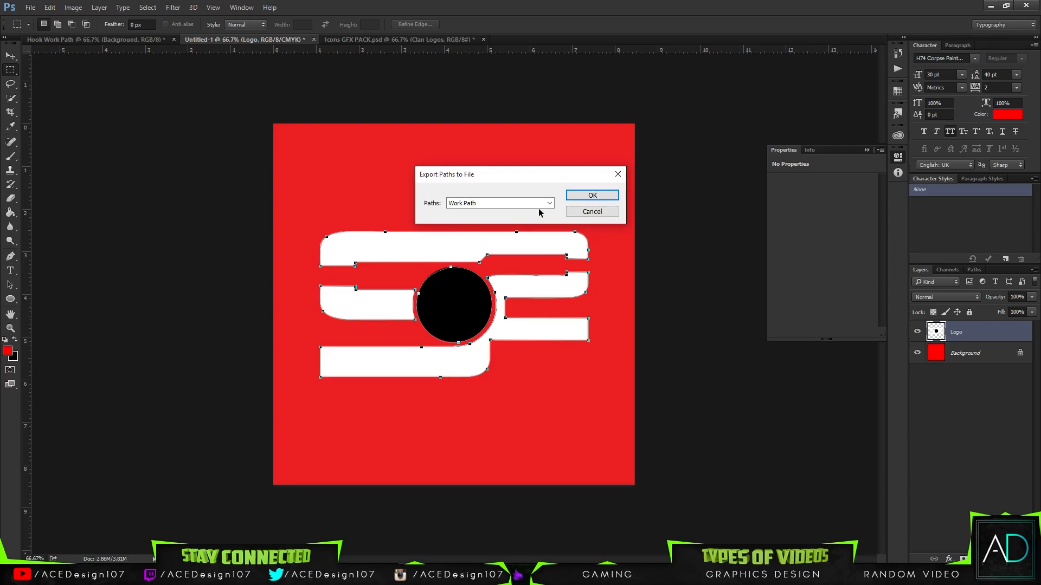
left_click(590, 194)
left_click(38, 202)
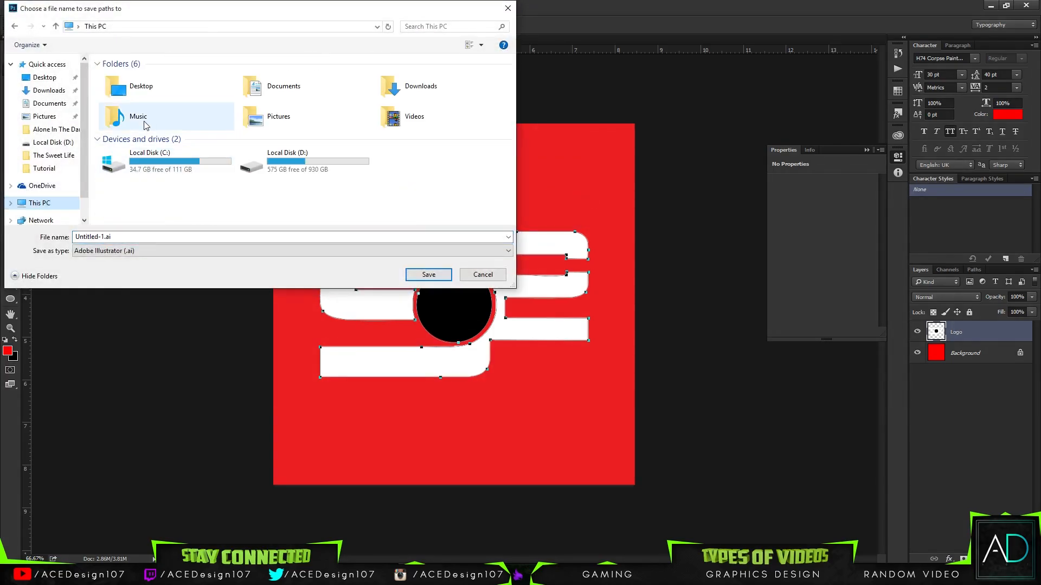
double_click(327, 162)
double_click(132, 87)
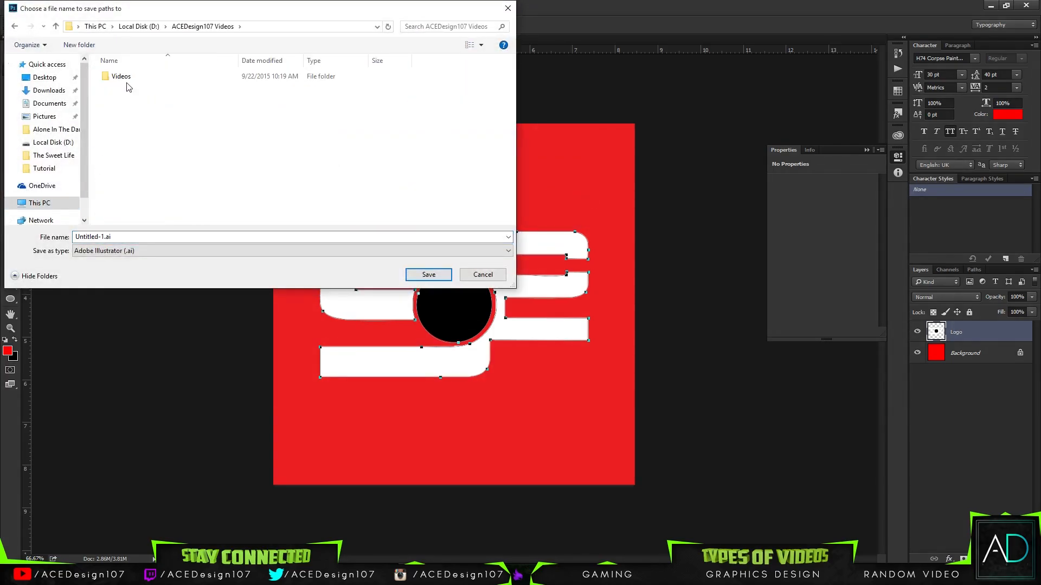
double_click(131, 80)
double_click(133, 99)
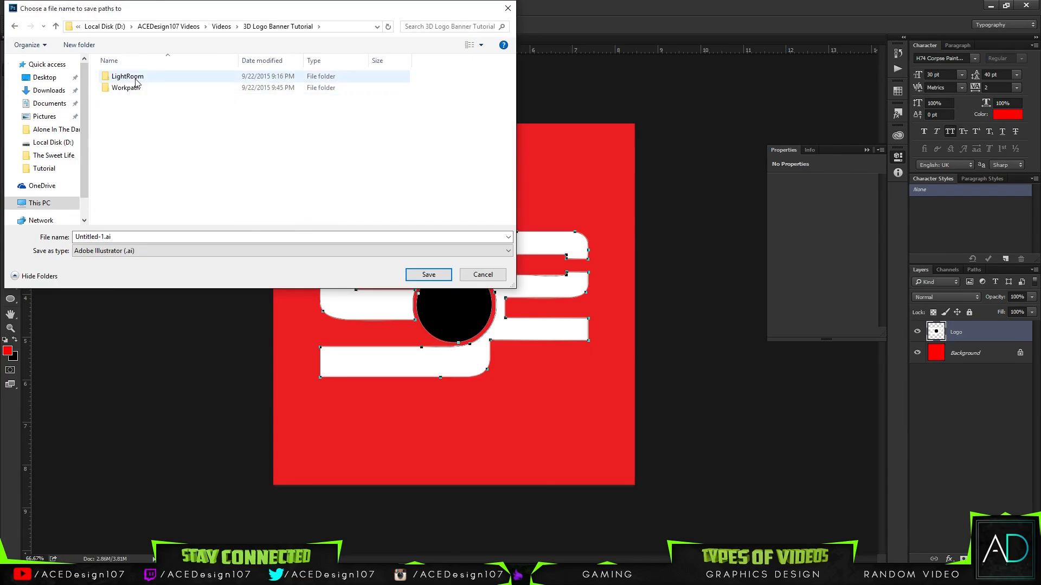
left_click(134, 89)
double_click(134, 90)
Save the exported path file under the name Logo and collapse the floating Properties panel
left_click(279, 237)
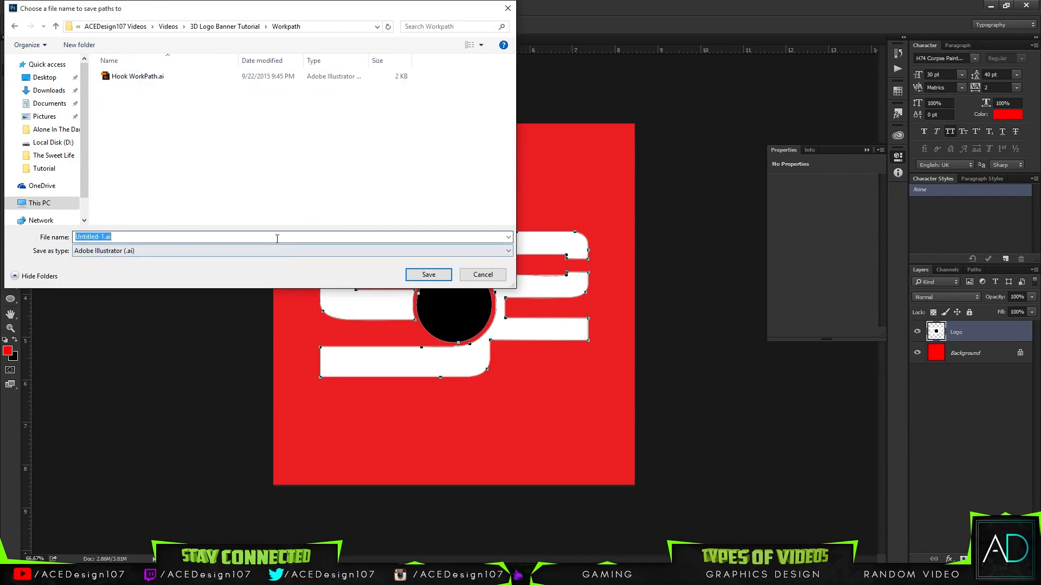
type("Logo")
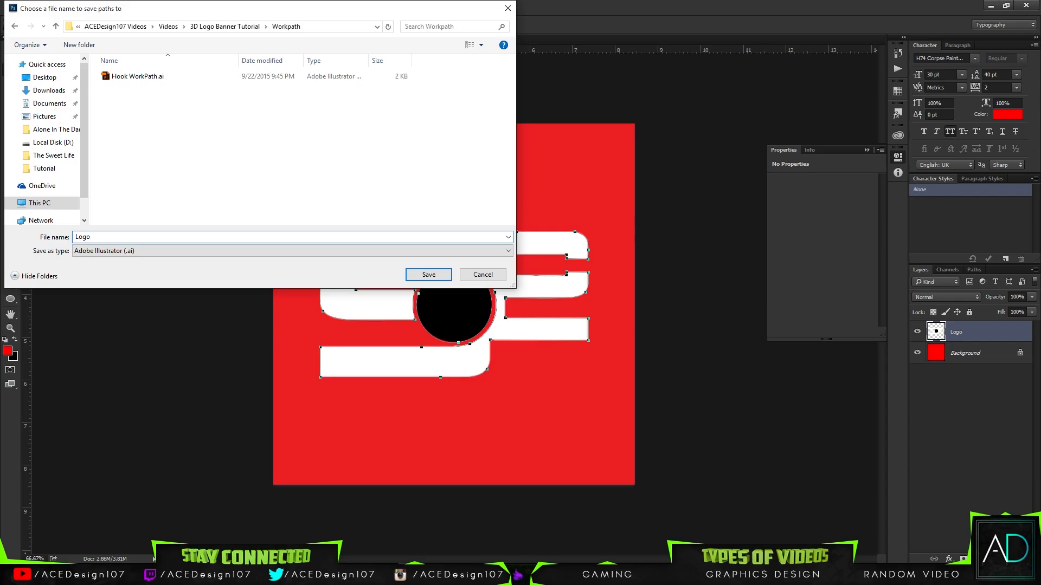
key("Return")
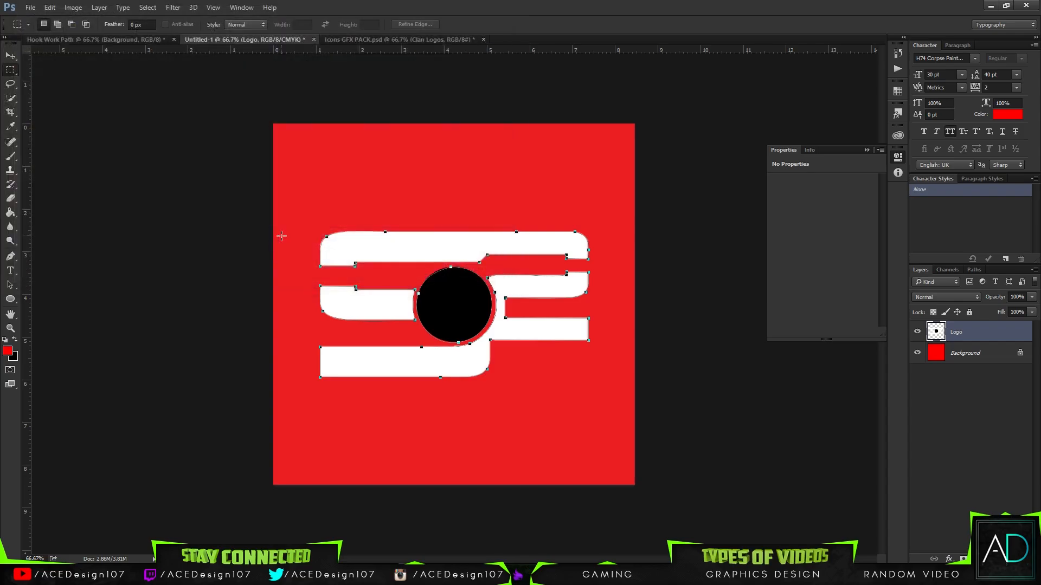
left_click(867, 151)
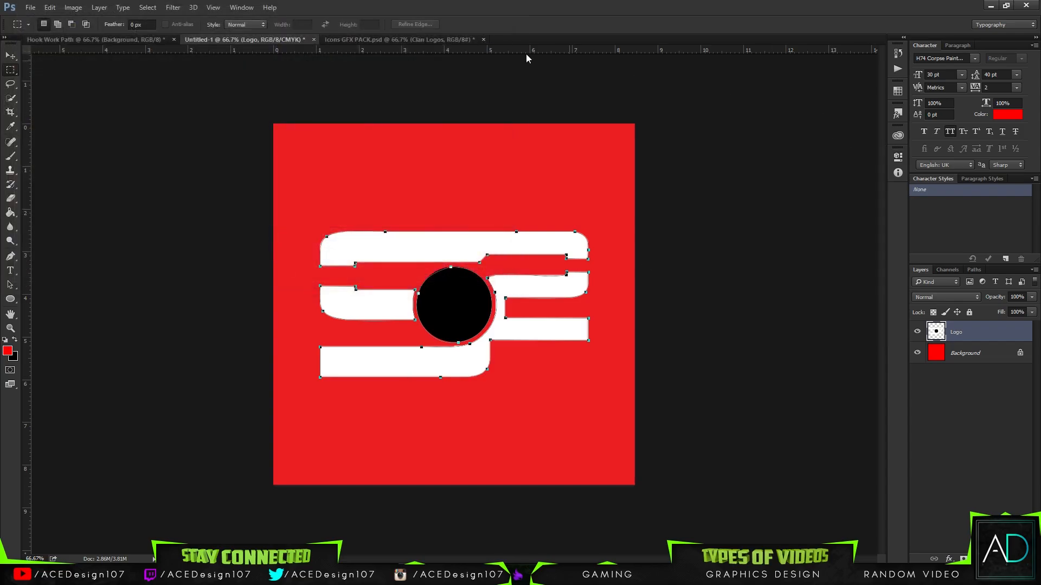
left_click(11, 56)
Switch to Cinema 4D and open 3D Lightroom.c4d from the LightRoom folder of the 3D Logo Banner Tutorial
key("alt+Tab")
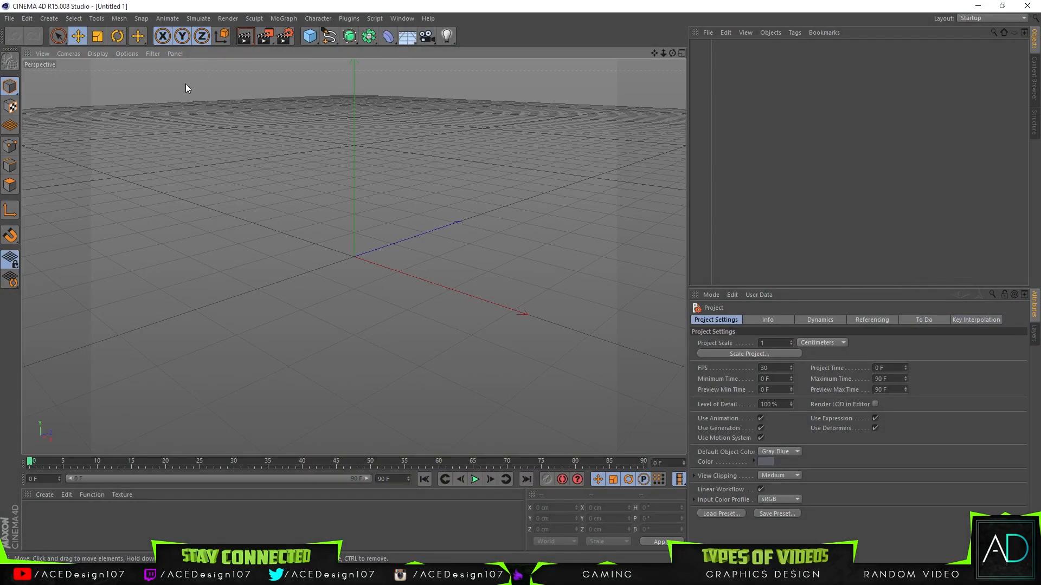
left_click(14, 20)
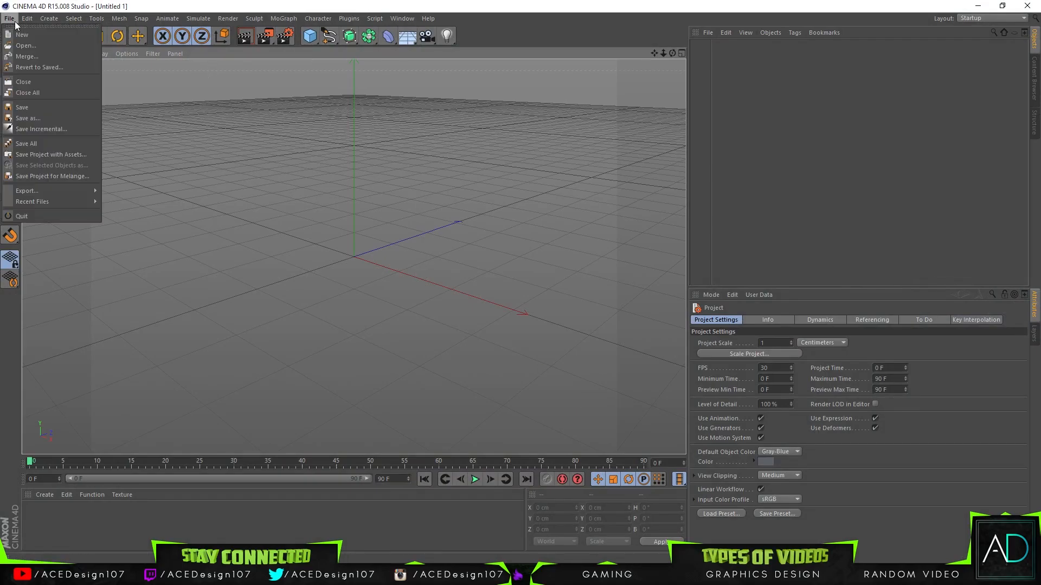
left_click(21, 46)
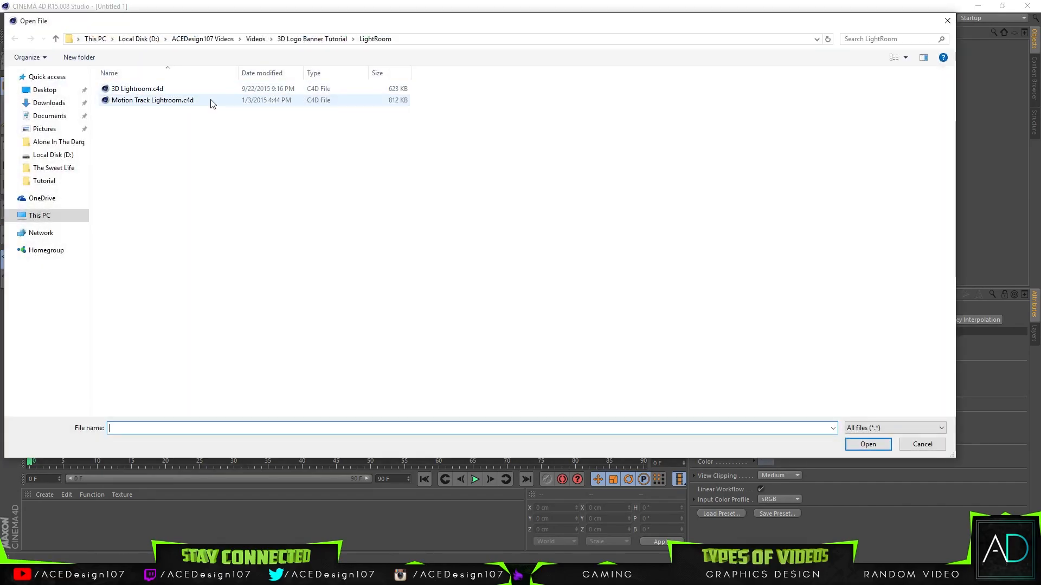
left_click(211, 101)
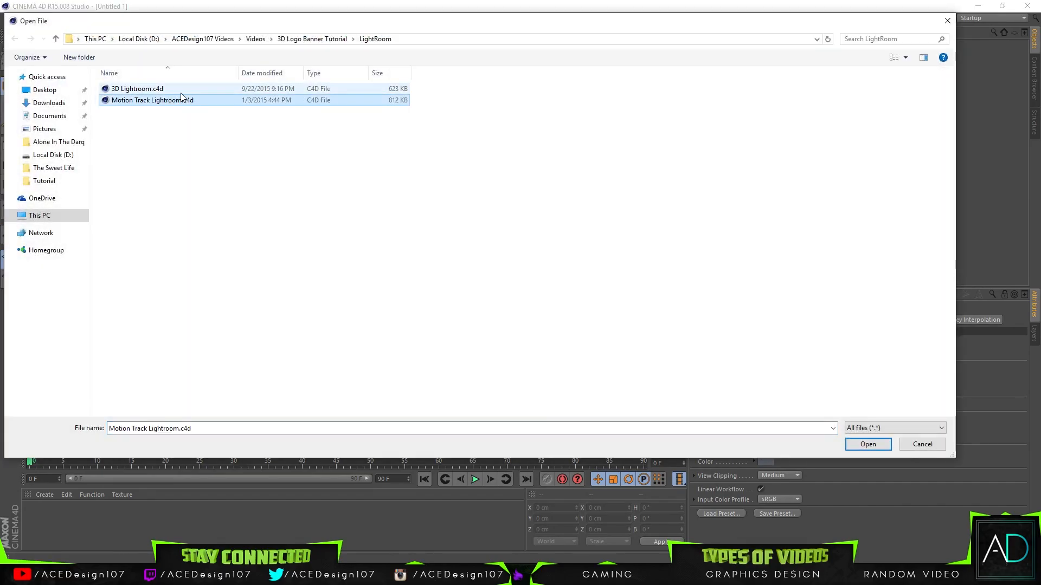
left_click(179, 92)
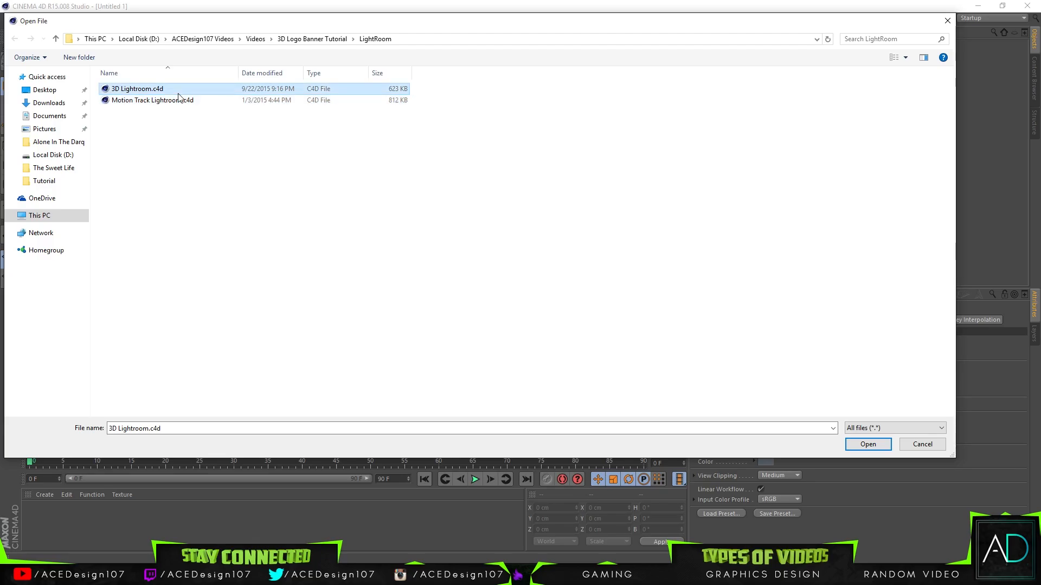
double_click(178, 92)
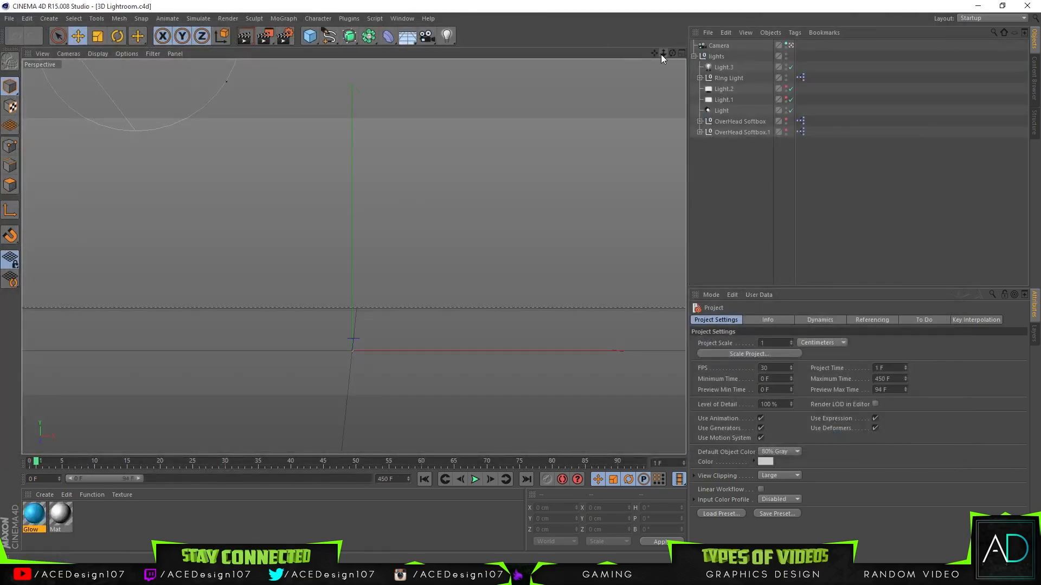
Examine the overhead softboxes and the individual lights inside the lights group and their settings
left_click_drag(663, 53, 662, 87)
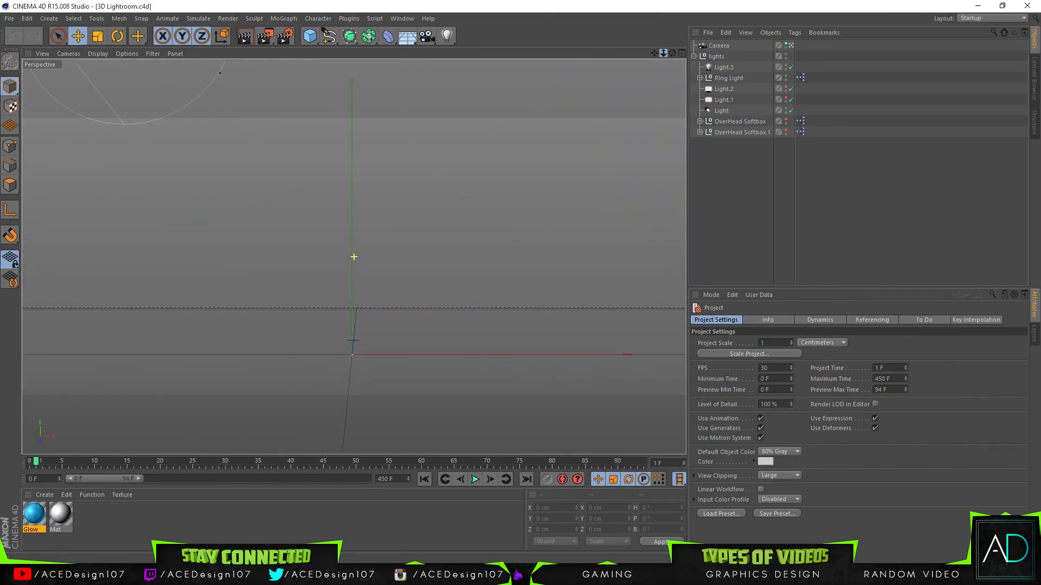
left_click(726, 132)
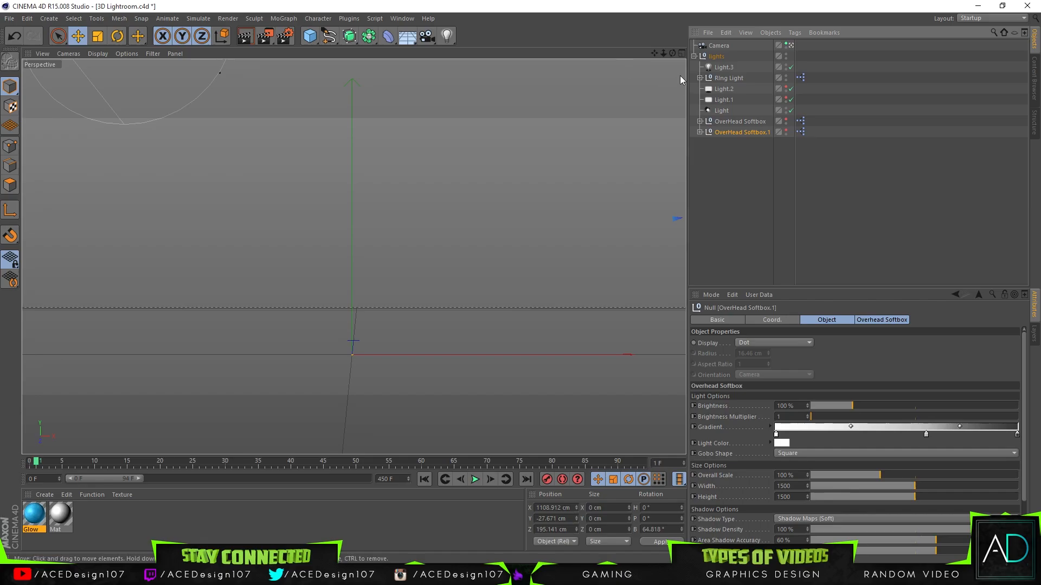
left_click_drag(663, 53, 654, 108)
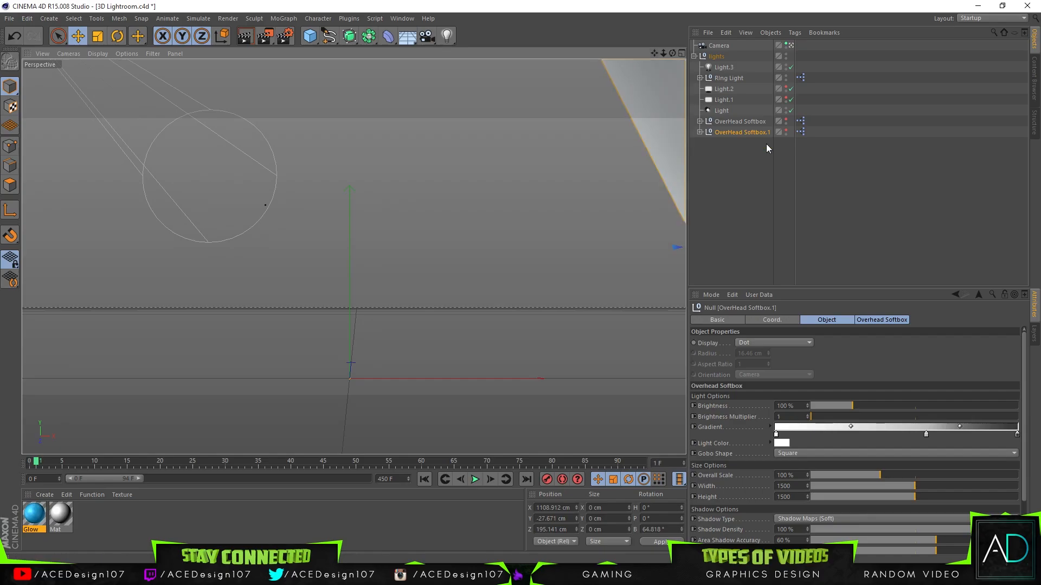
left_click(764, 123)
left_click(760, 132)
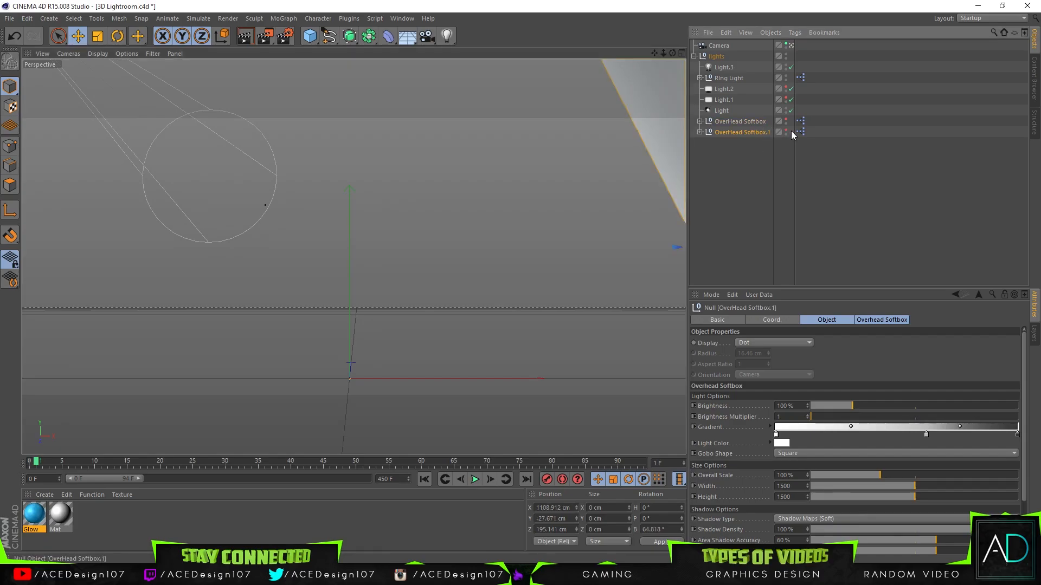
left_click(742, 132)
left_click(724, 89)
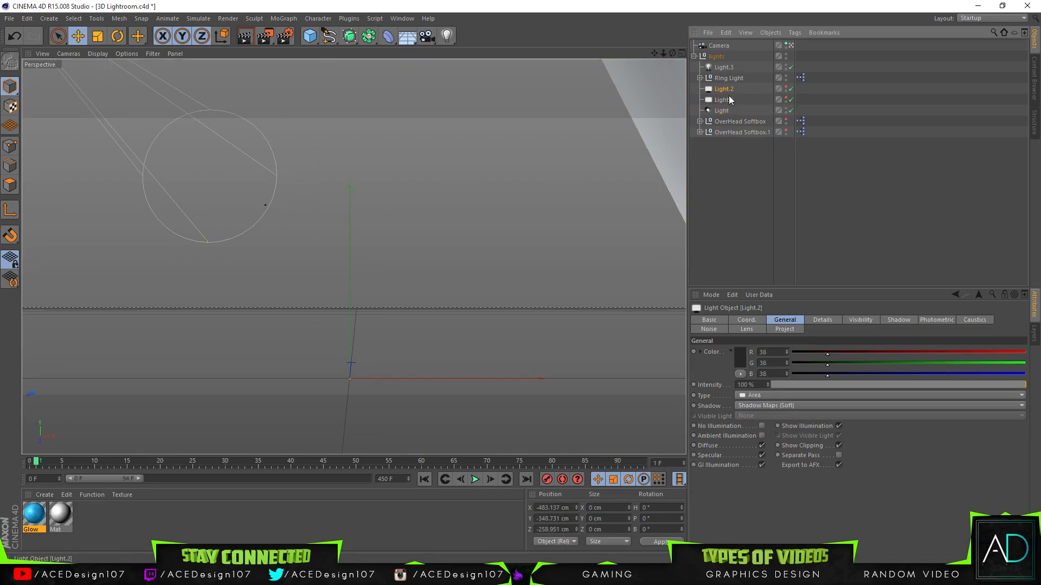
left_click(729, 100)
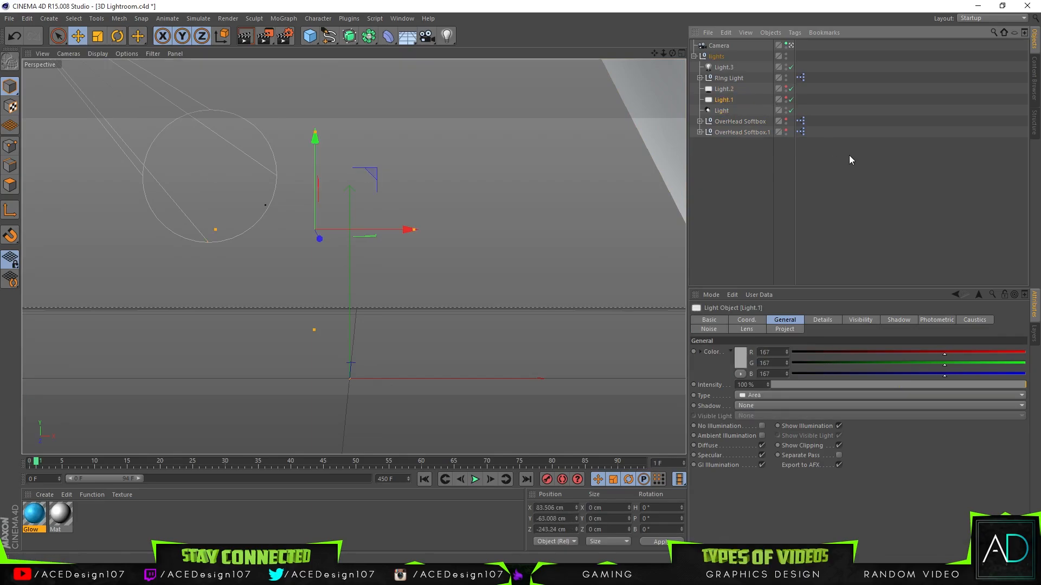
left_click(722, 110)
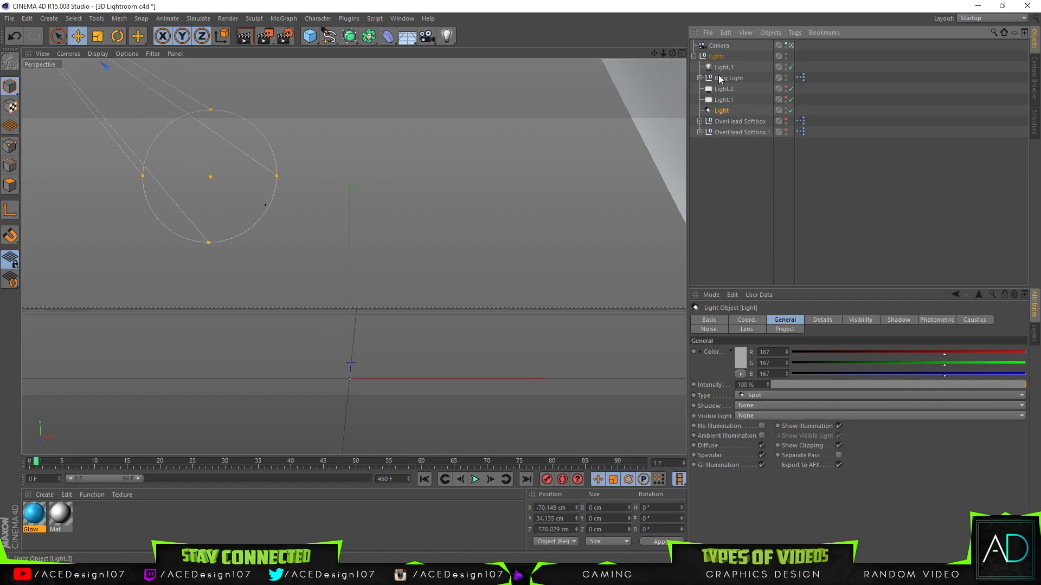
left_click(727, 68)
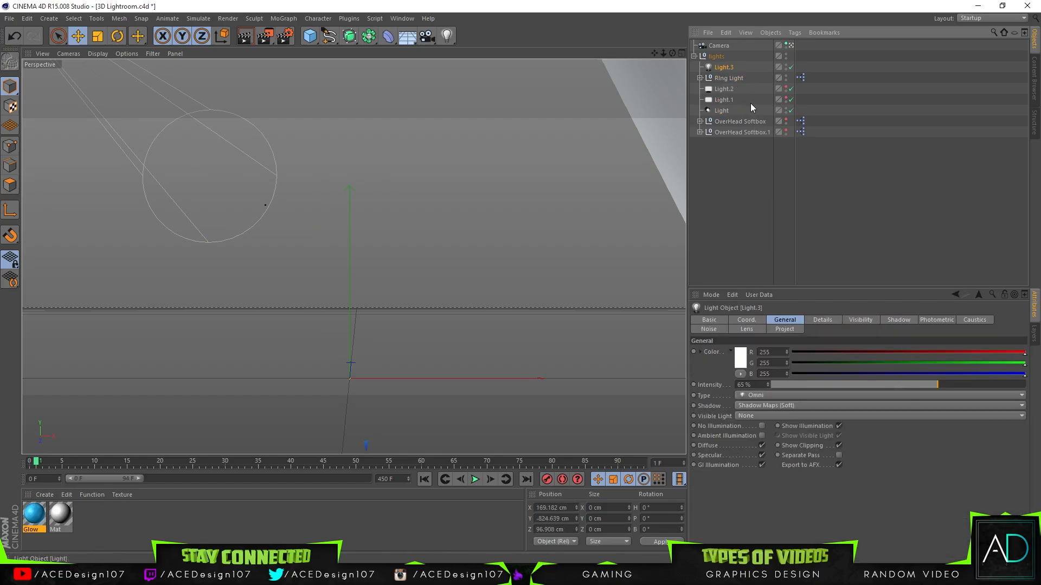
Collapse the lights group and switch the viewport out of the scene camera's view
left_click(705, 56)
left_click(695, 56)
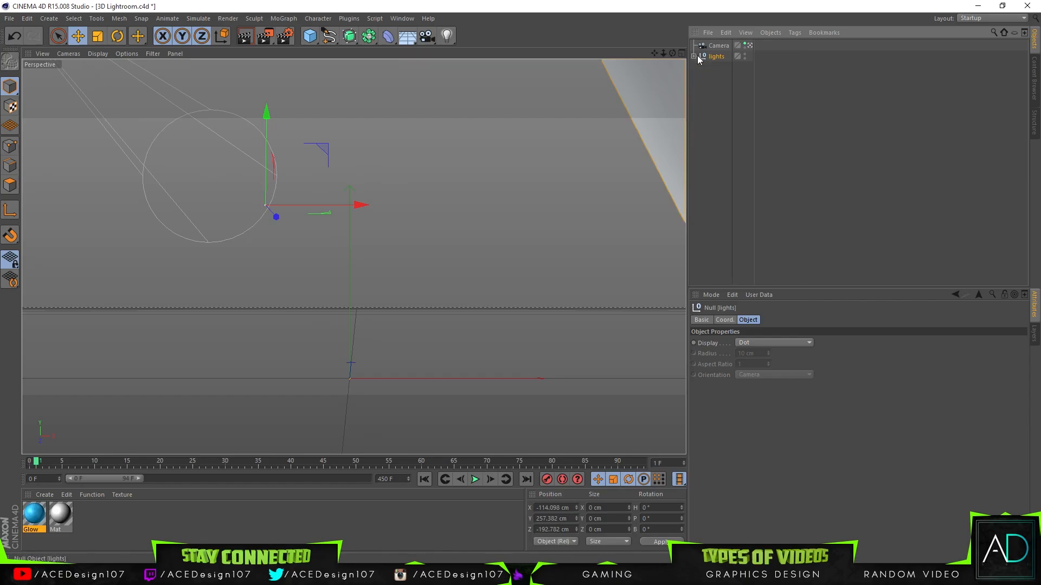
left_click(749, 46)
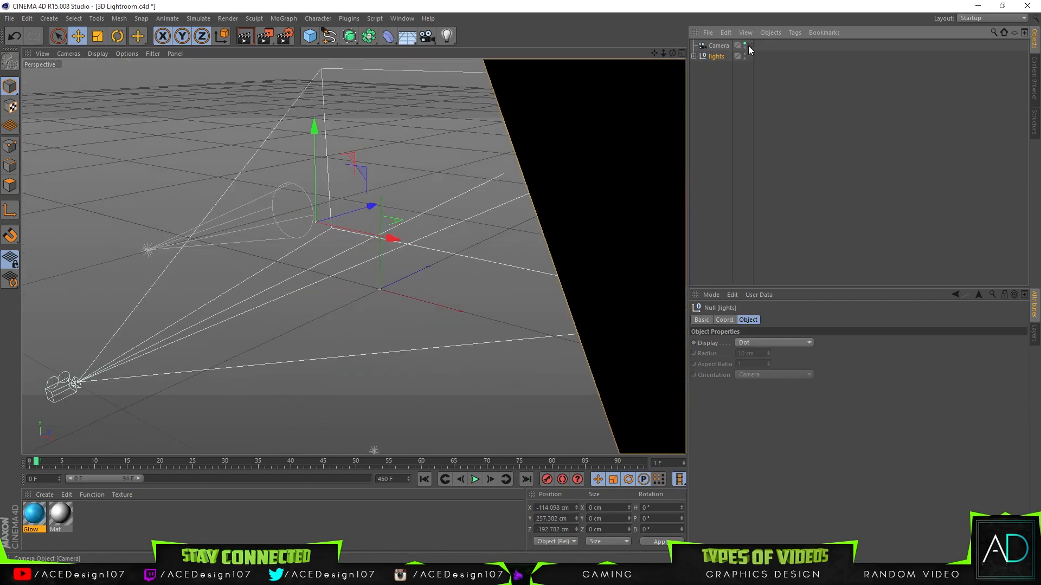
Merge Logo.ai from the Workpath folder into the scene, importing it at scale 1 centimeter with splines connected
left_click(11, 19)
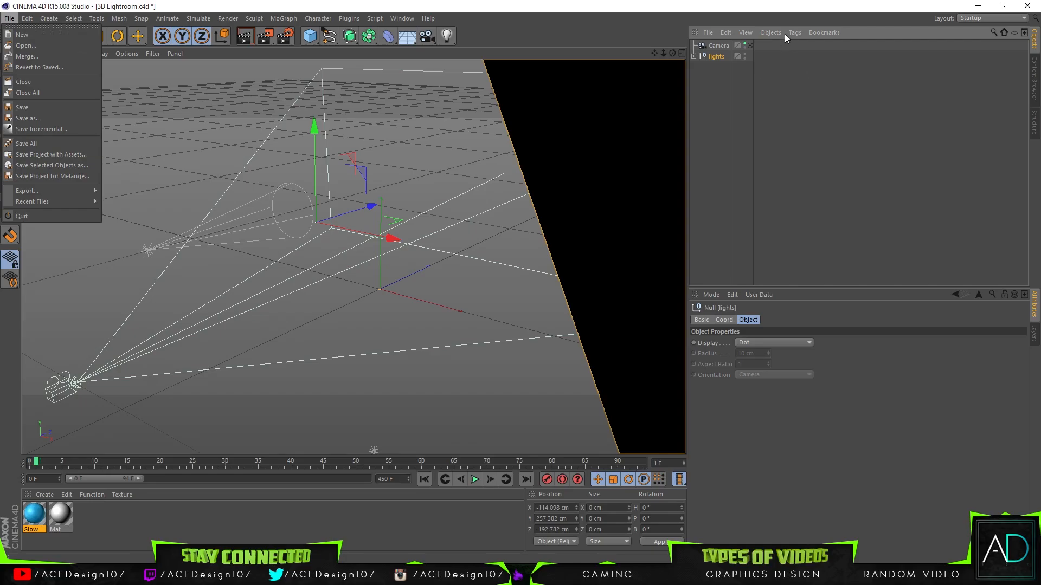
left_click(20, 57)
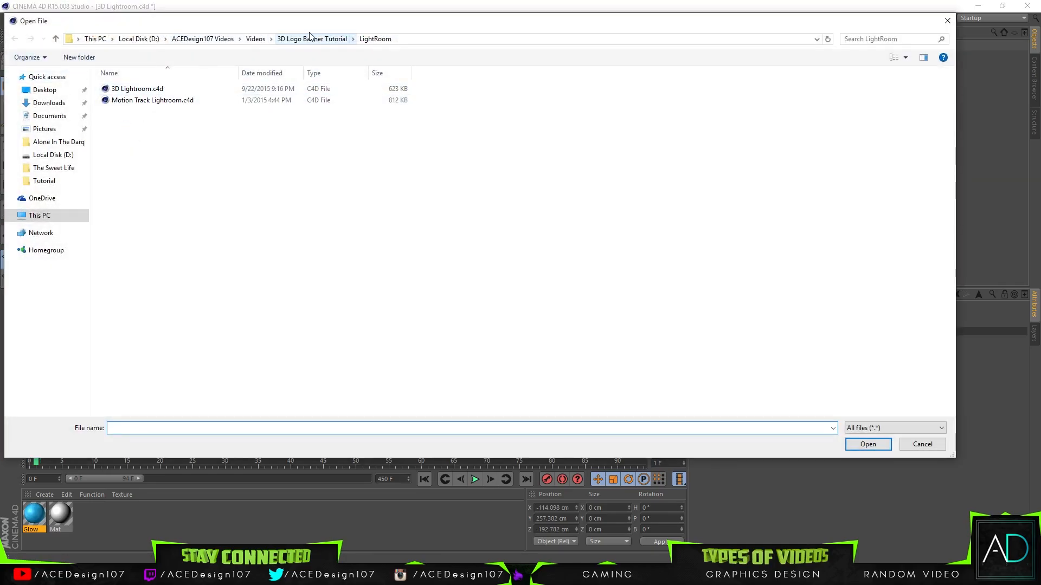
left_click(304, 39)
double_click(153, 102)
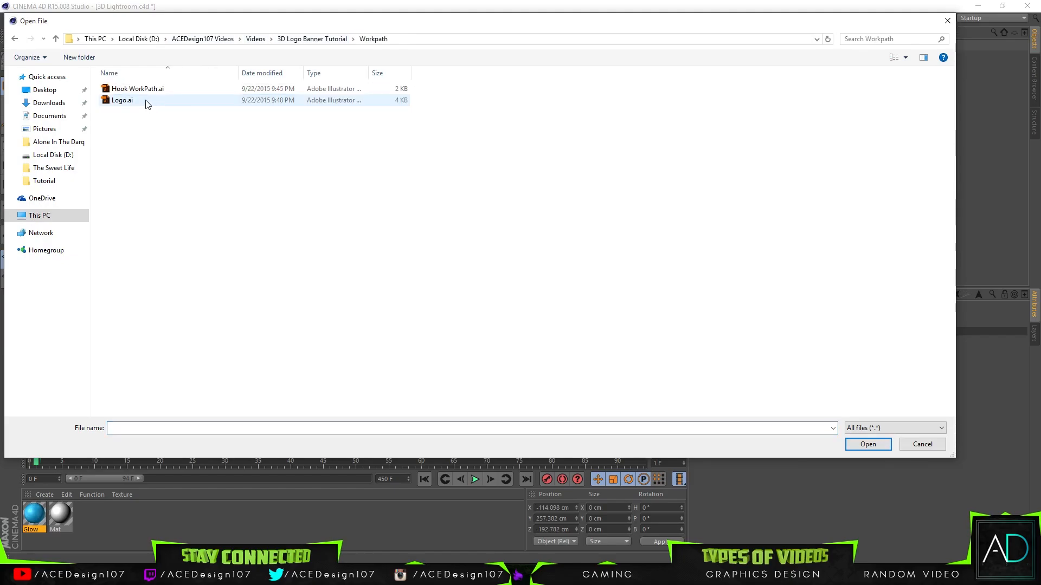
left_click(153, 103)
double_click(150, 102)
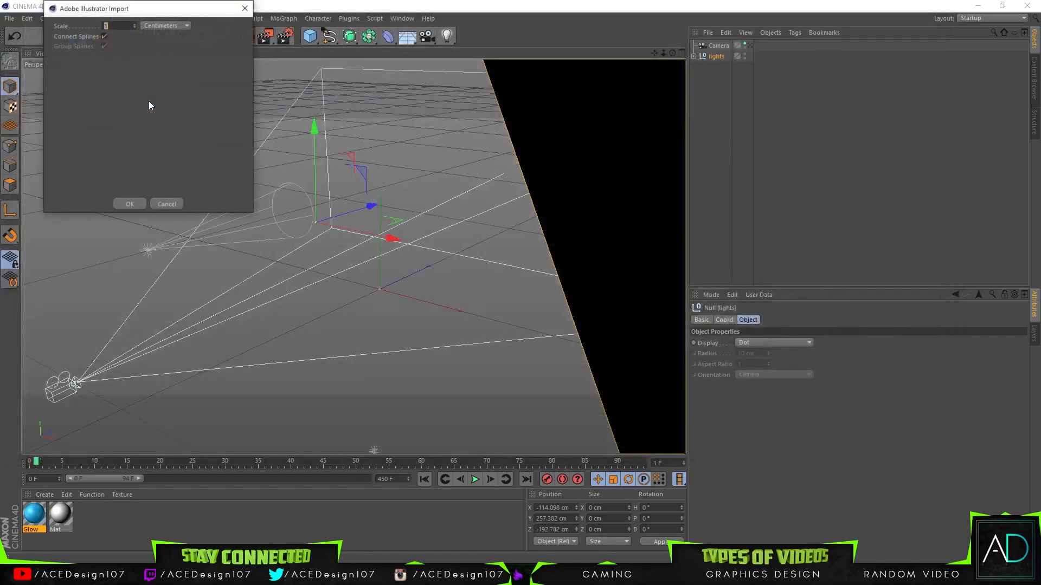
left_click(126, 203)
Expand the Logo group, inspect which logo part each of its four paths forms, and look at the reference banner image
left_click_drag(672, 53, 824, 54)
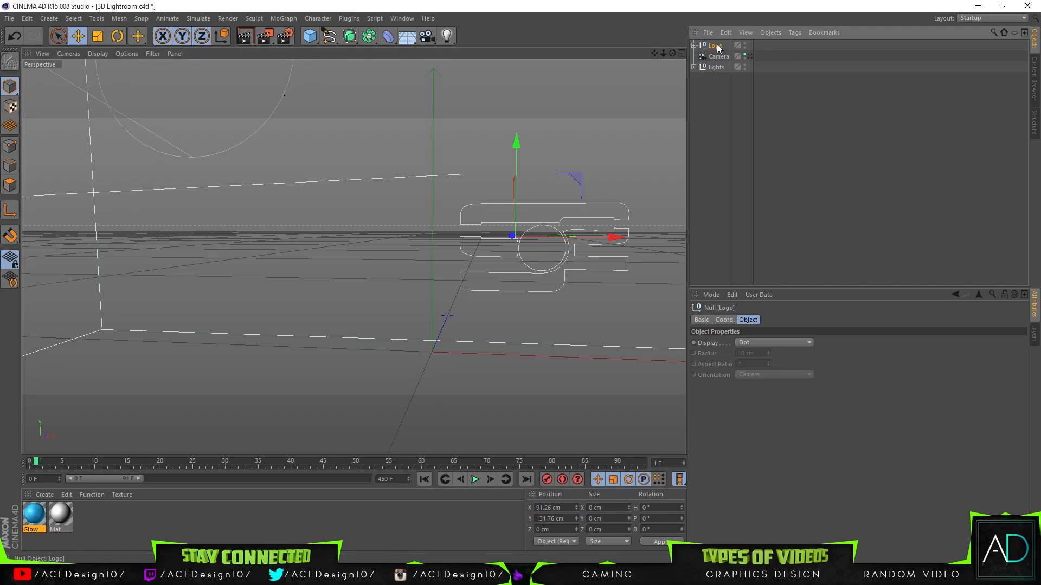
left_click(694, 45)
left_click(721, 56)
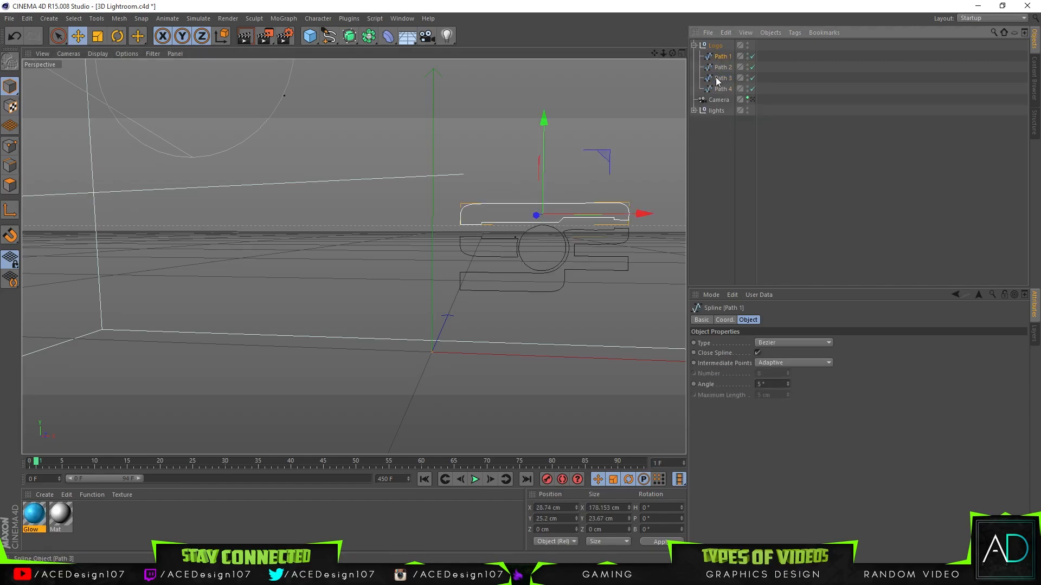
left_click(715, 70)
left_click(719, 80)
left_click(722, 89)
left_click(721, 81)
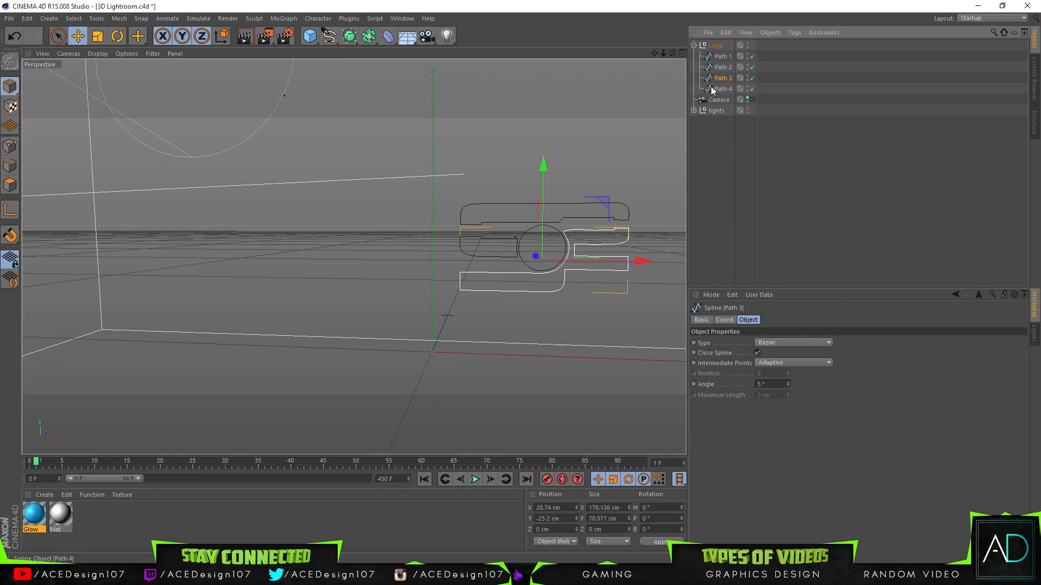
left_click(712, 89)
left_click_drag(0, 5, 549, 1)
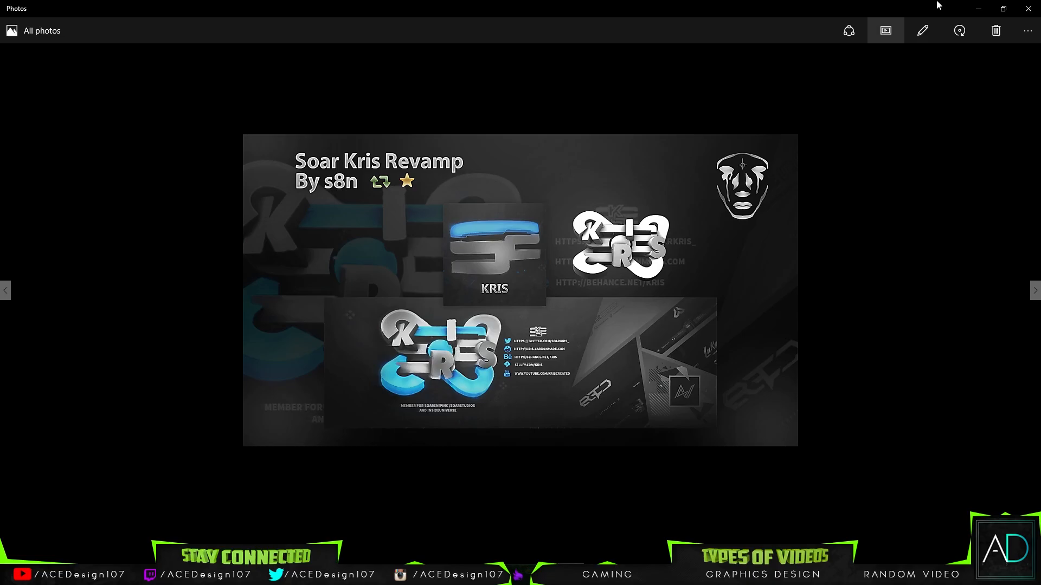
left_click_drag(936, 11, 0, 71)
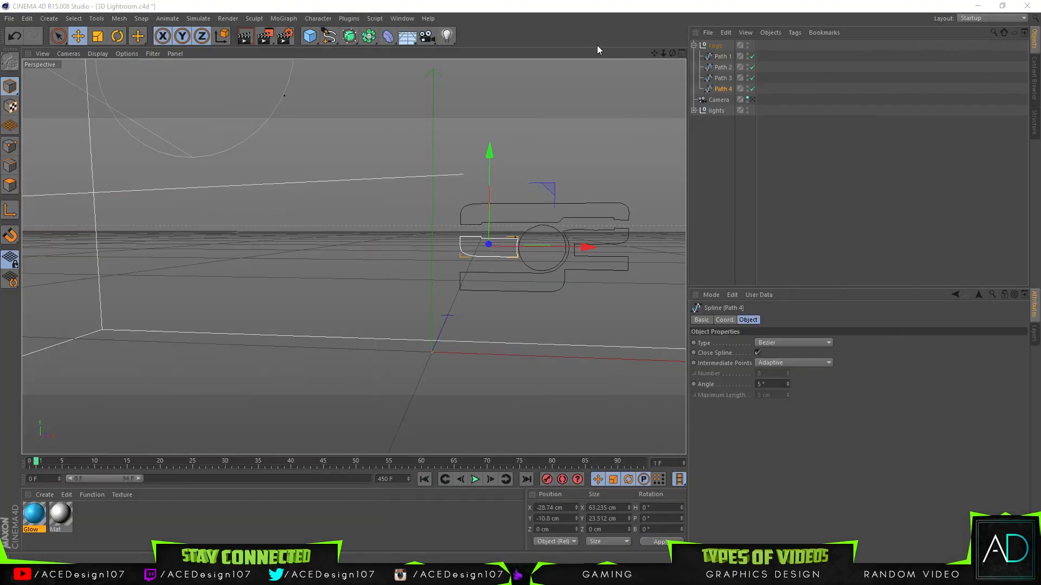
Merge Path 3 and Path 4 into one spline with Connect Objects + Delete
left_click(726, 83, "ctrl")
right_click(721, 83)
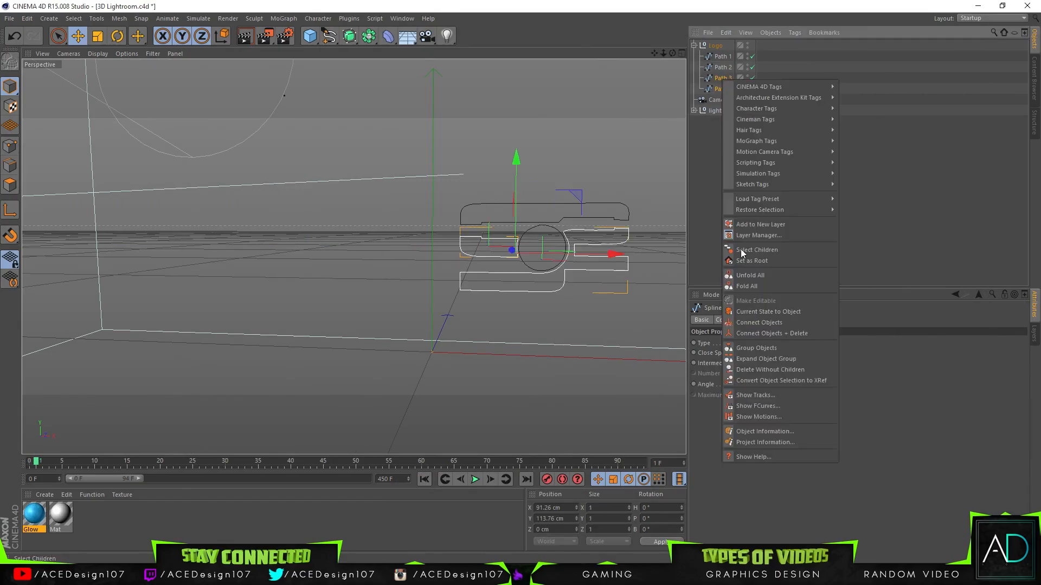
left_click(760, 332)
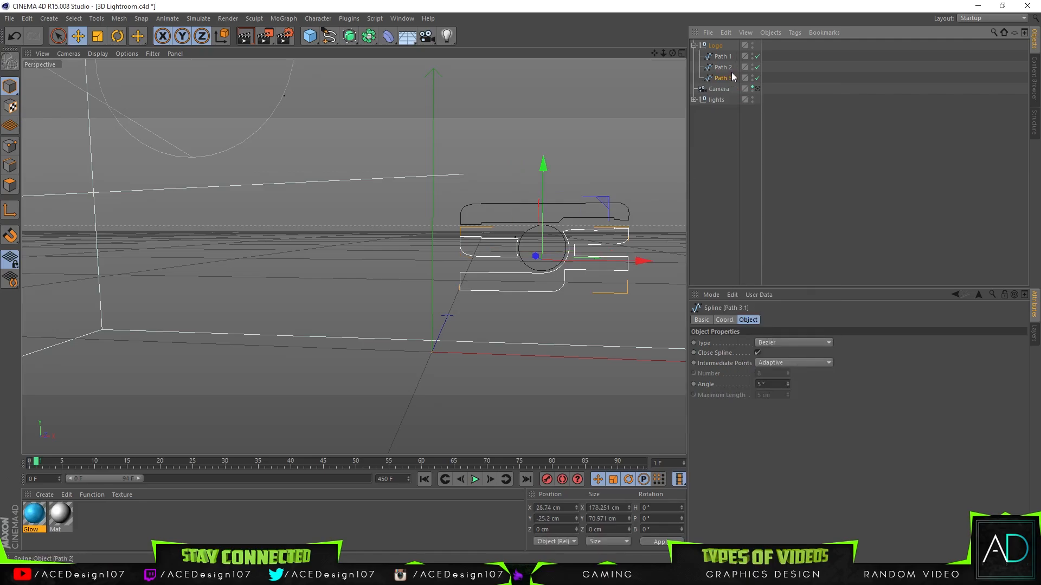
left_click(753, 77)
left_click(753, 78)
left_click(753, 77)
left_click(753, 77)
Merge the logo's upper bar and circle, Path 1 and Path 2, into one spline with Connect Objects + Delete, and deselect it
left_click(720, 68)
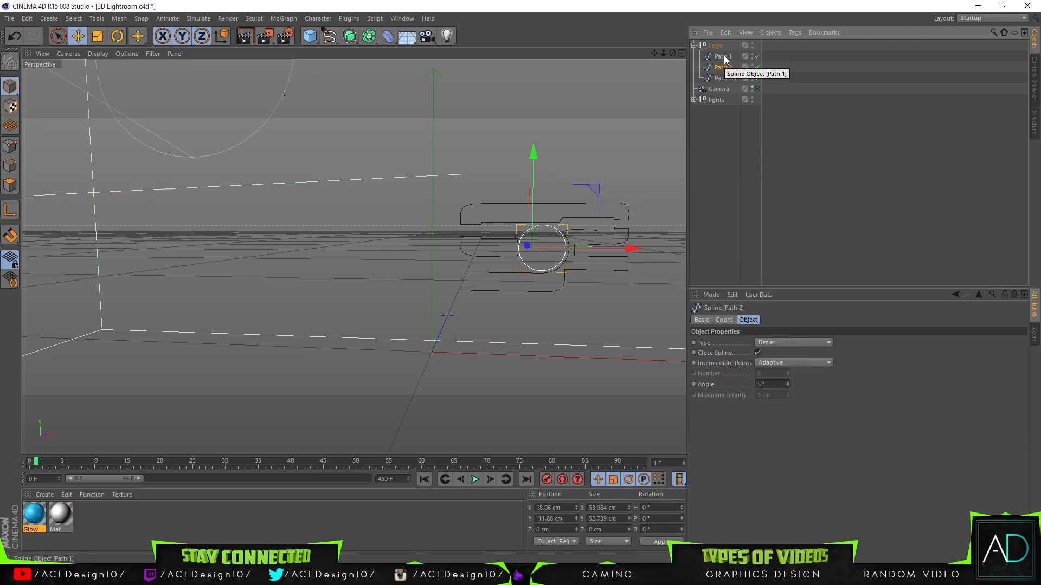
left_click(724, 57)
left_click(726, 67, "ctrl")
right_click(725, 68)
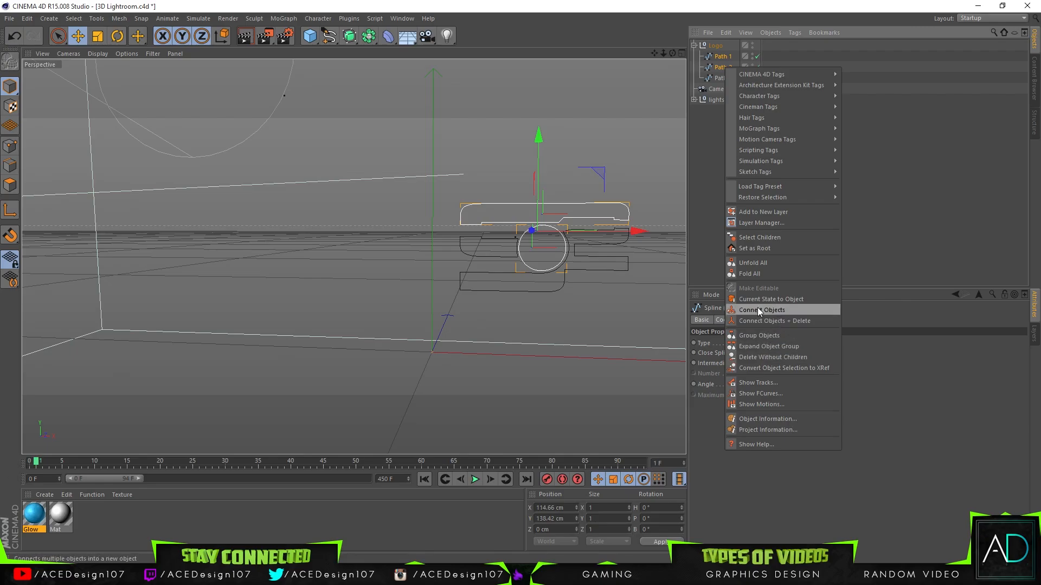
left_click(784, 321)
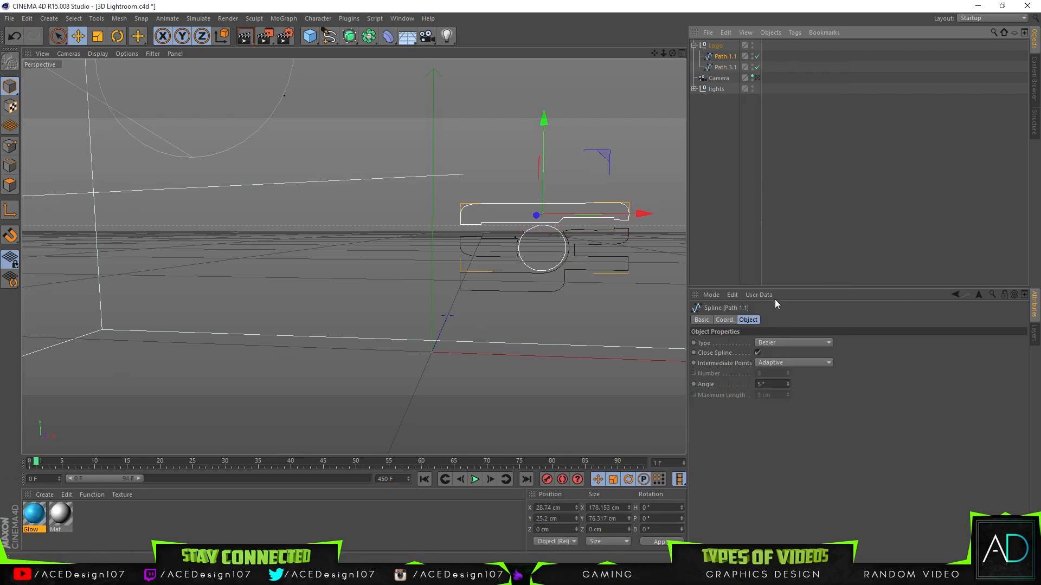
left_click(729, 119)
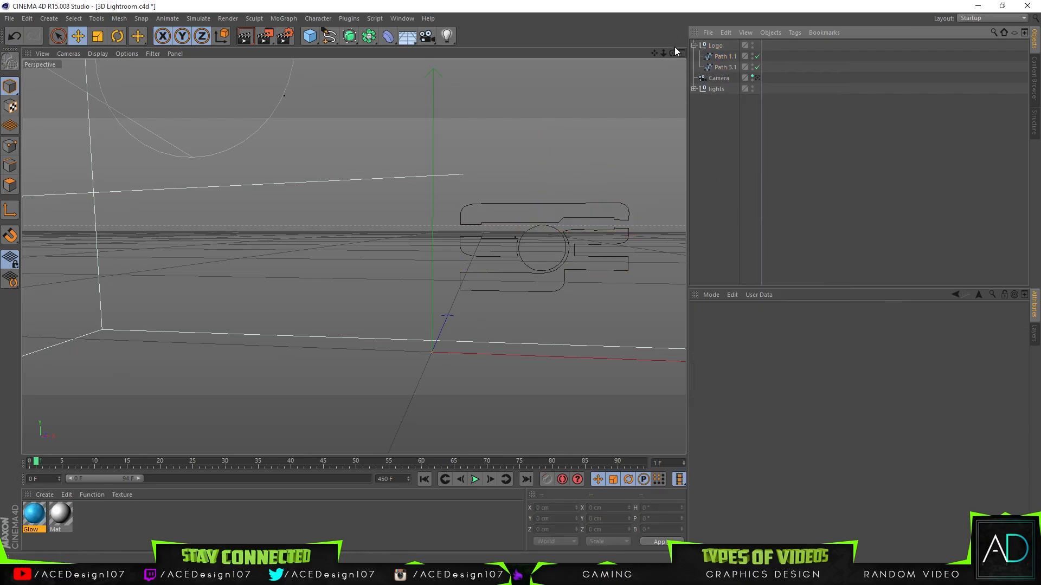
Take both connected logo paths out of the Logo group and delete the empty Logo group
mouse_move(673, 53)
left_mouse_down()
mouse_move(640, 67)
mouse_move(660, 57)
left_mouse_up()
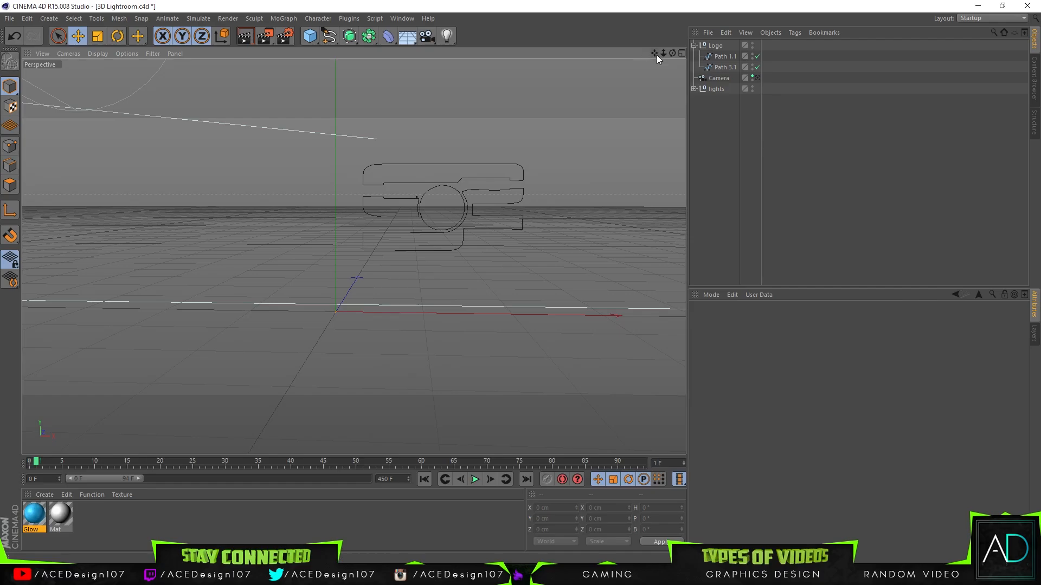
mouse_move(663, 53)
left_mouse_down()
mouse_move(623, 55)
mouse_move(665, 56)
left_mouse_up()
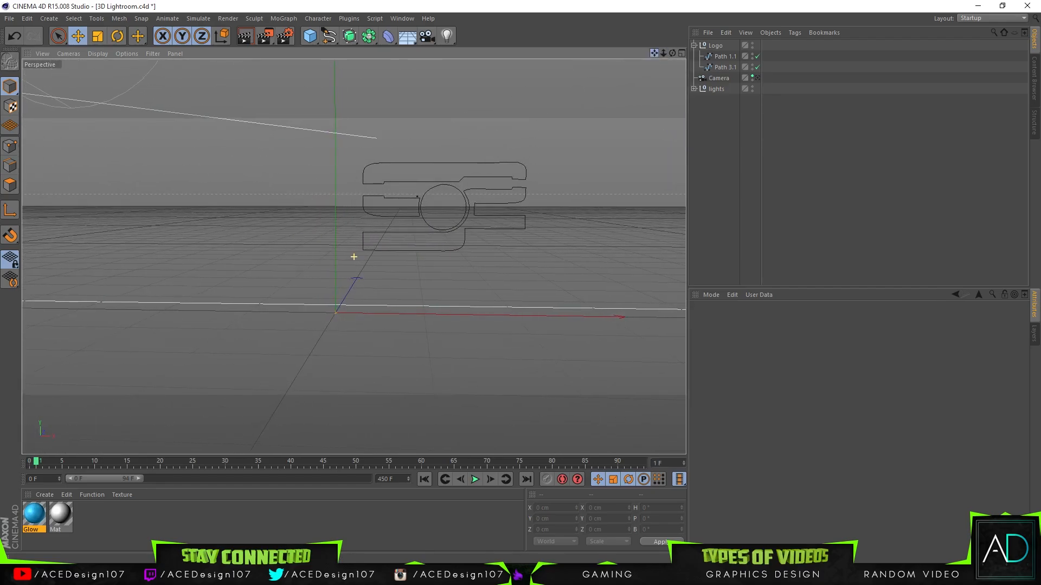
left_click(694, 45)
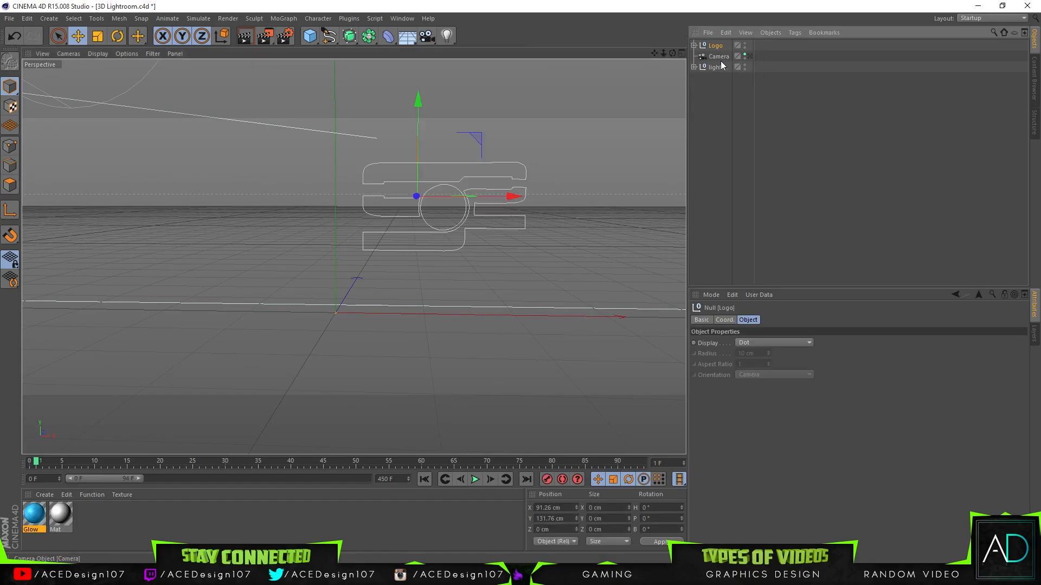
left_click(750, 56)
left_click(750, 56)
left_click_drag(672, 53, 721, 52)
left_click(694, 45)
left_click(716, 67)
key("Delete")
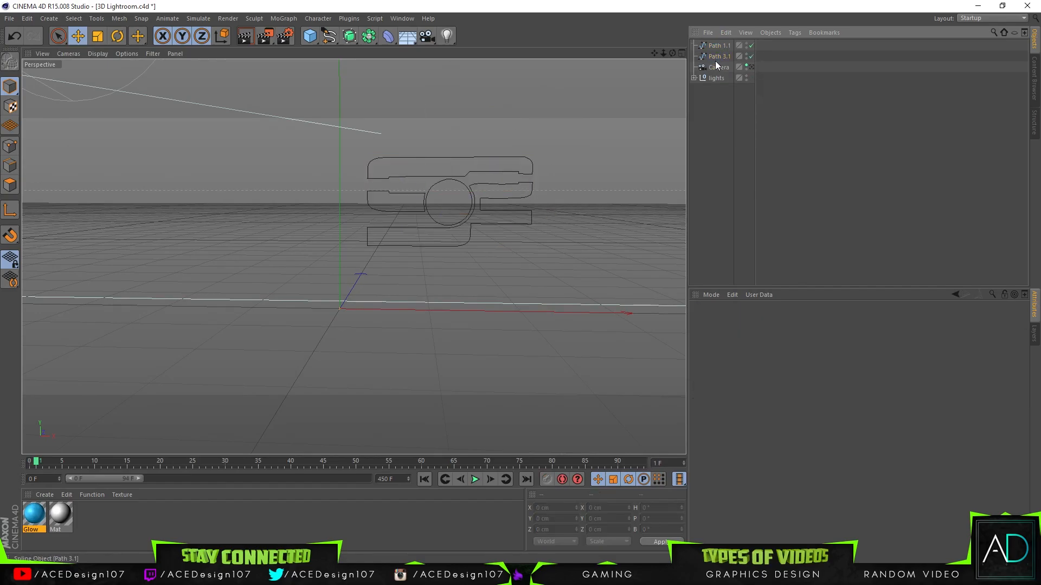
Extrude the connected spline Path 3.1 with a depth of 80 cm
left_click(720, 61)
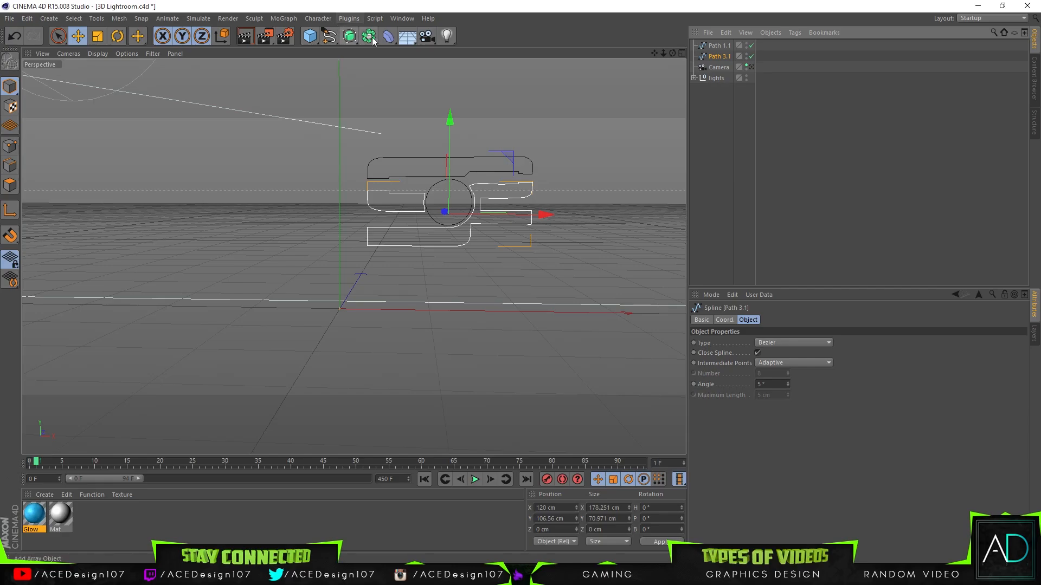
left_click(347, 42)
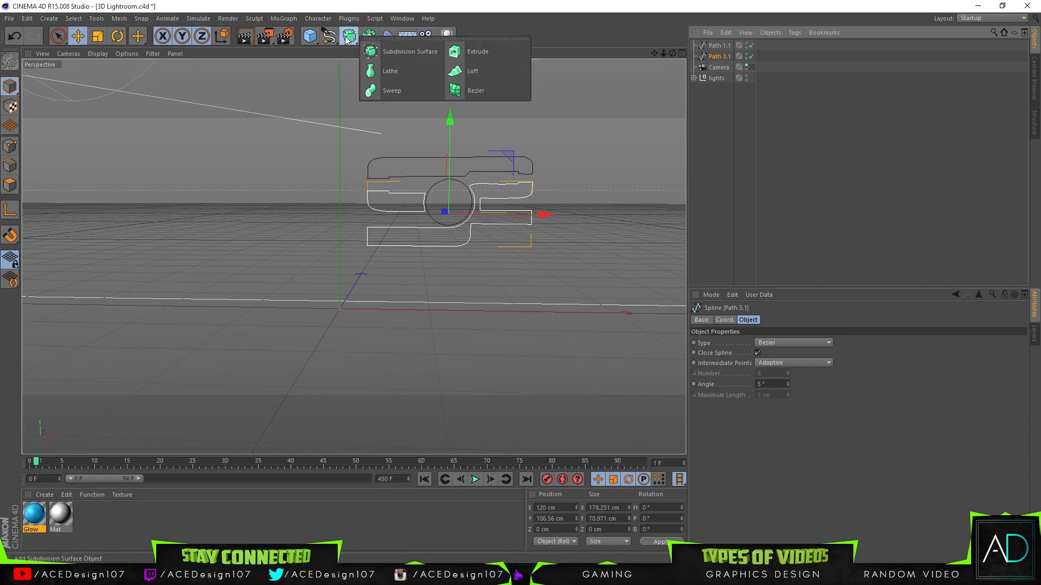
left_click(473, 47, "alt")
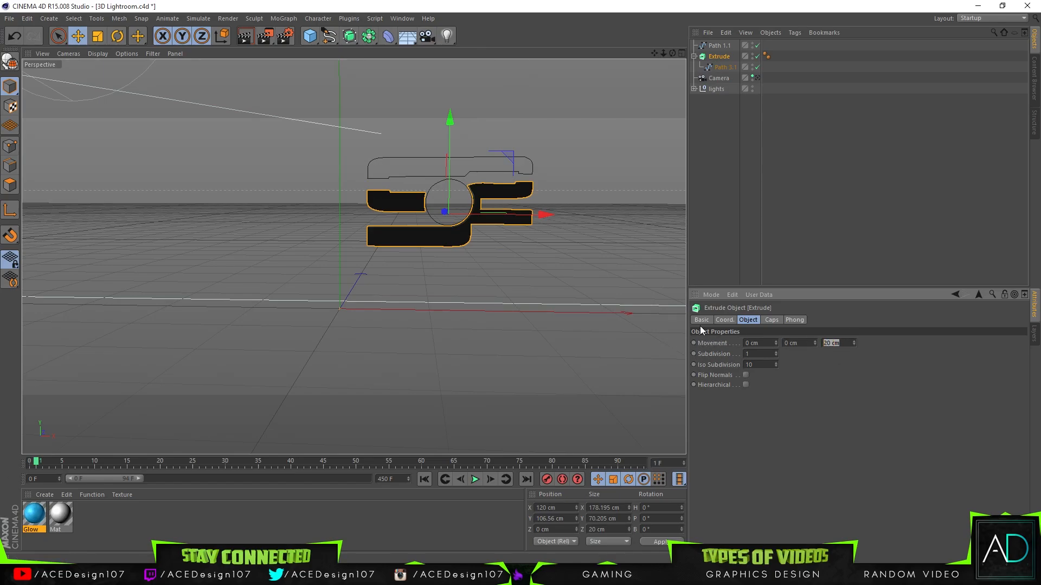
type("80")
key("Return")
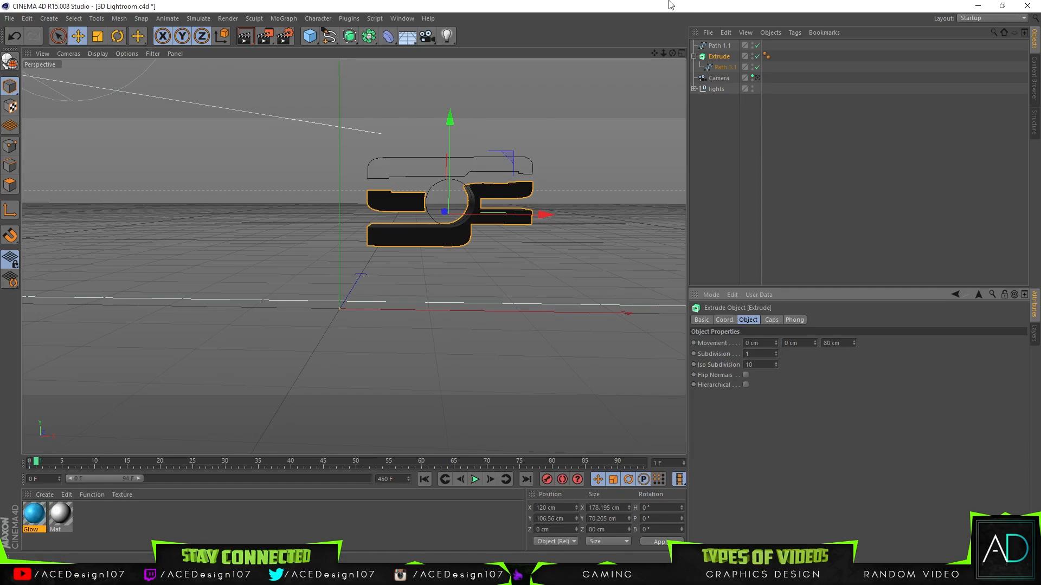
Look through the scene camera and set the Path 3.1 extrusion's depth to 60 cm
left_click_drag(672, 54, 698, 57)
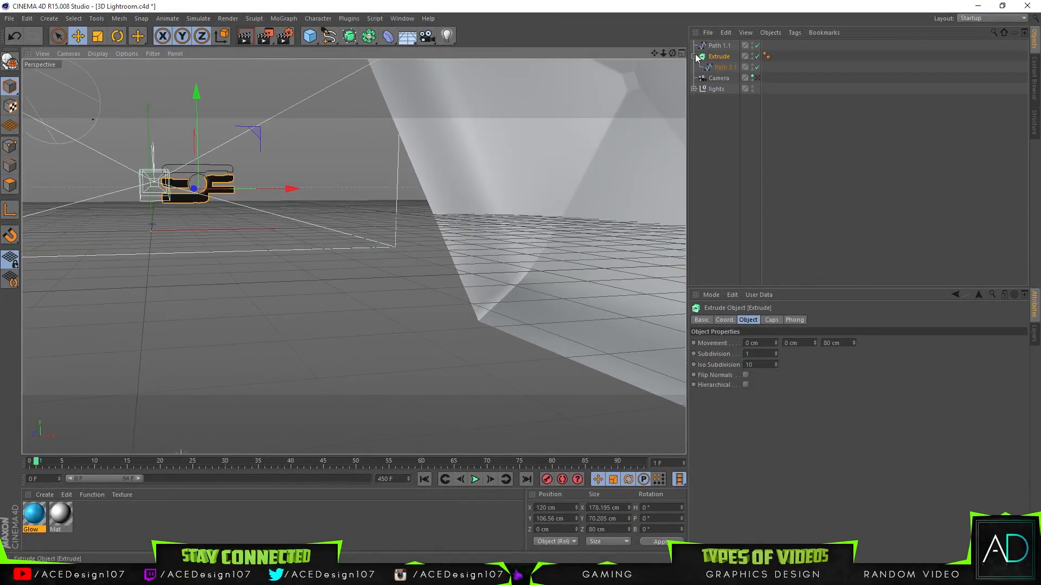
left_click(758, 78)
left_click(752, 77)
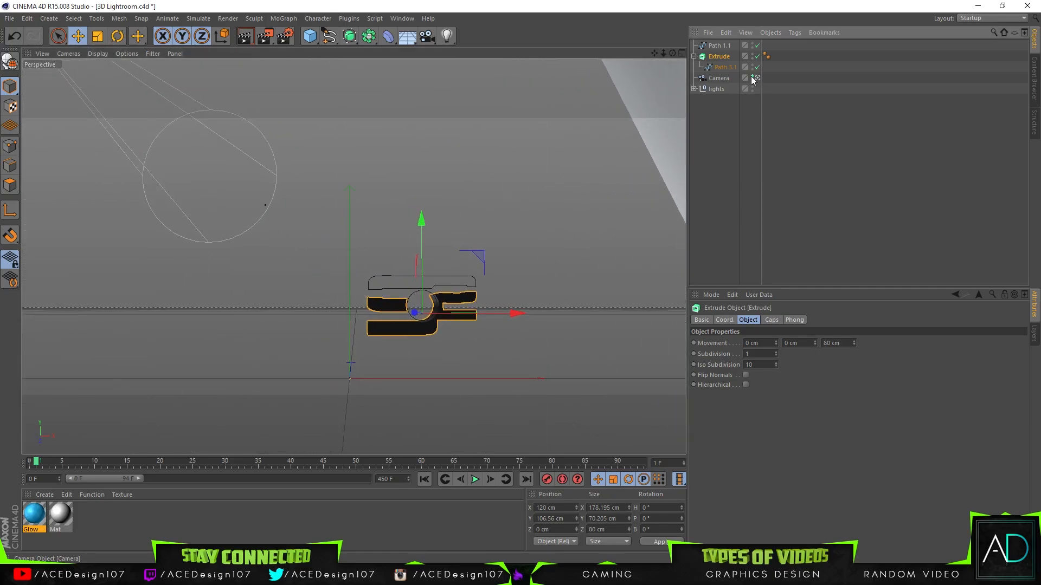
left_click(844, 342)
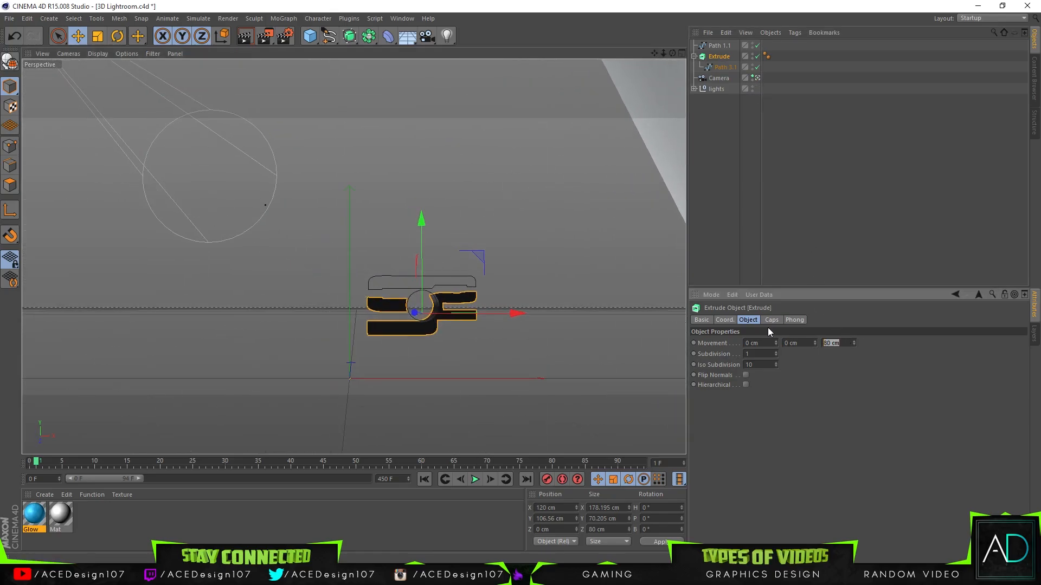
type("60")
key("Return")
Move Path 1.1 and the extruded logo part together to about X -14.5, Y 234.6, Z -7.9 cm
left_click(721, 58)
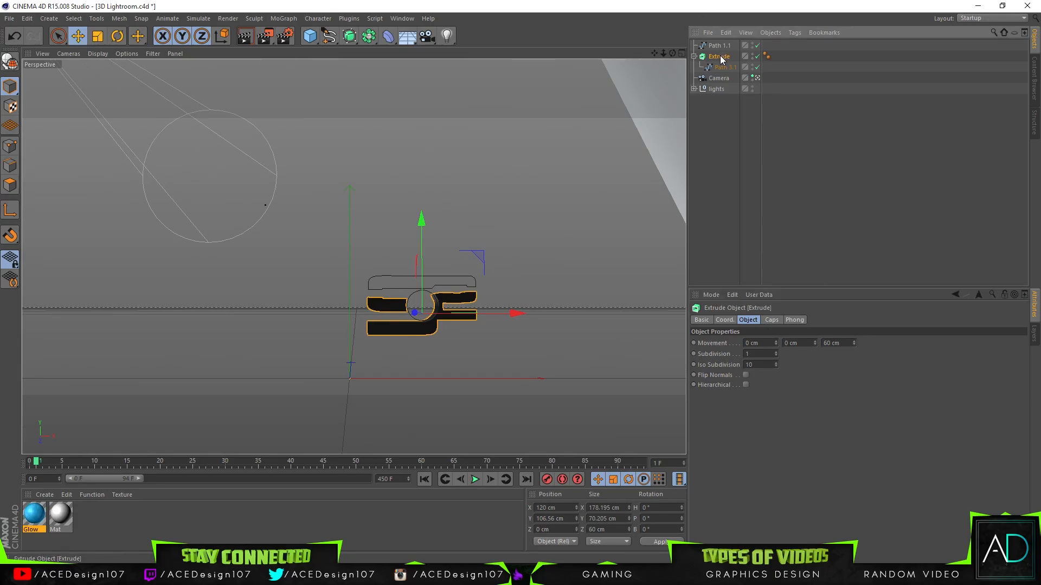
left_click(720, 47, "ctrl")
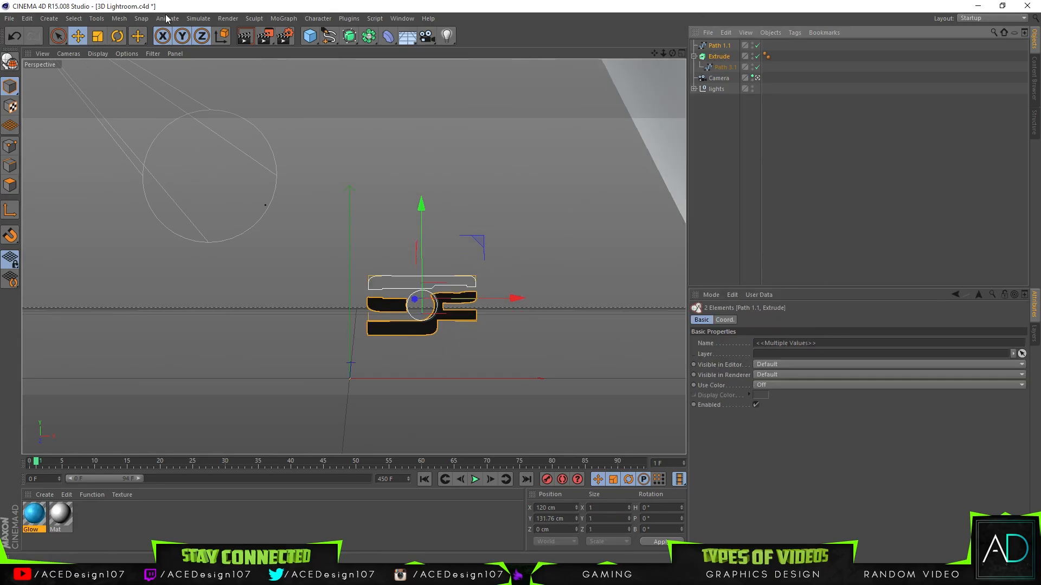
left_click_drag(458, 294, 370, 294)
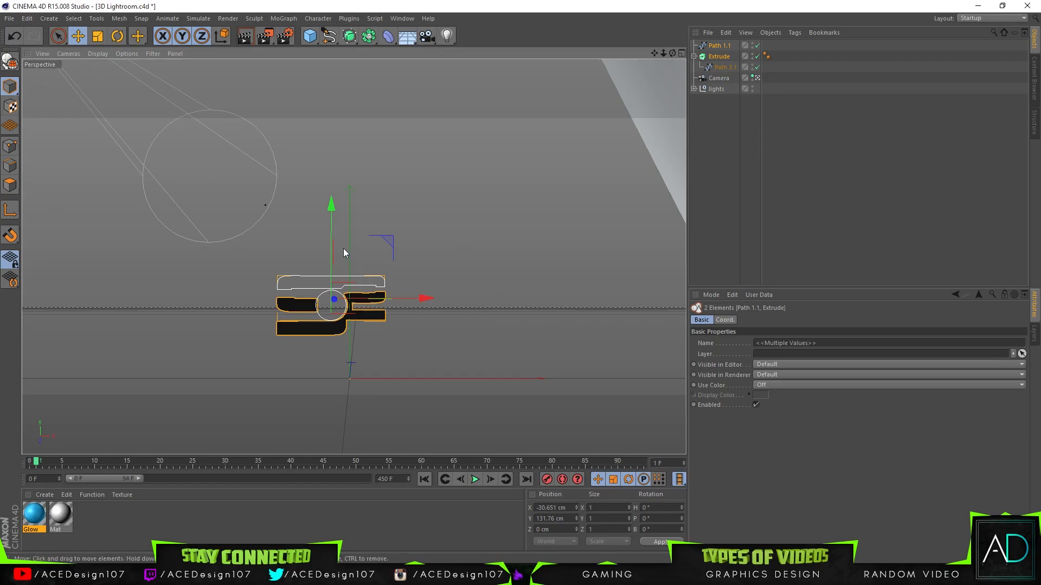
left_click_drag(330, 230, 329, 167)
left_click_drag(420, 237, 428, 235)
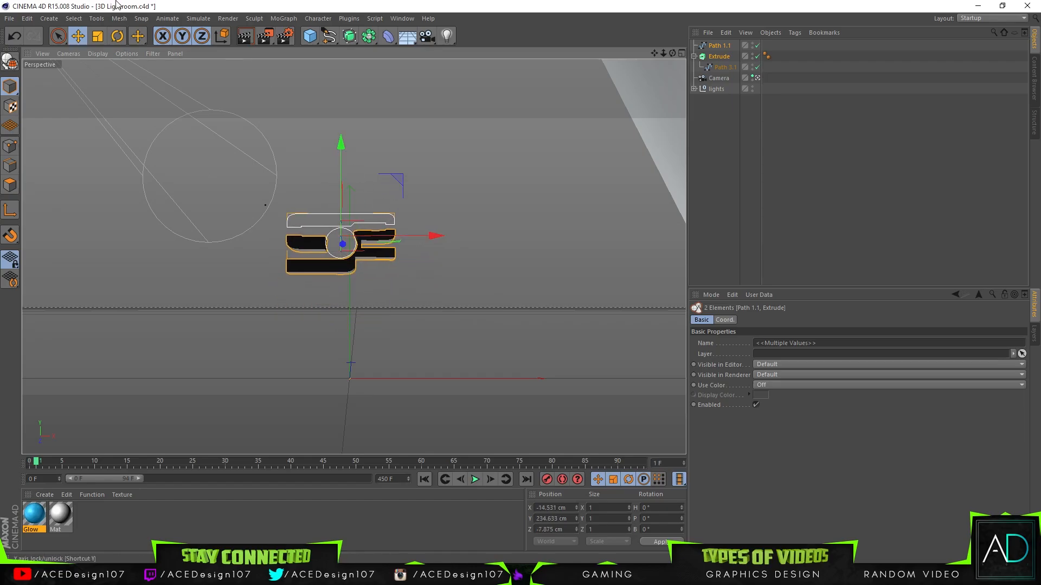
Pitch both logo parts by about 1.2° and scale them up uniformly to about 245 cm wide
left_click(117, 35)
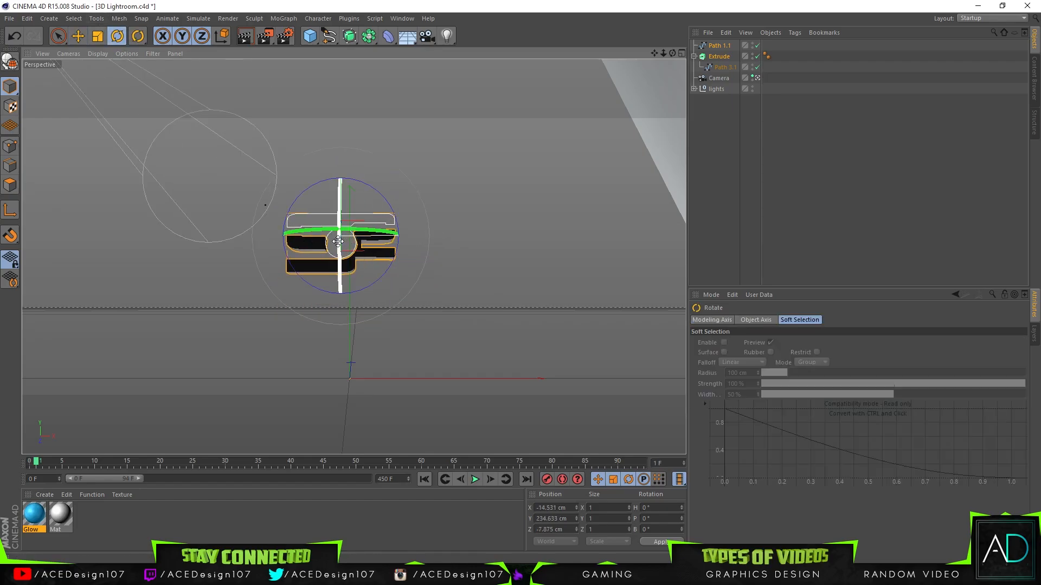
left_click_drag(340, 239, 338, 243)
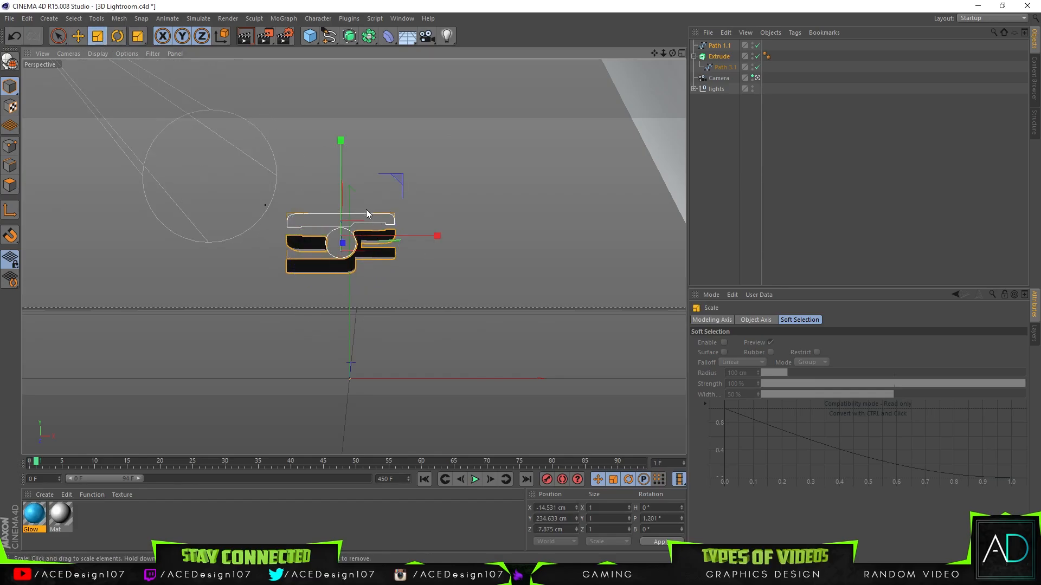
left_click_drag(391, 181, 417, 157)
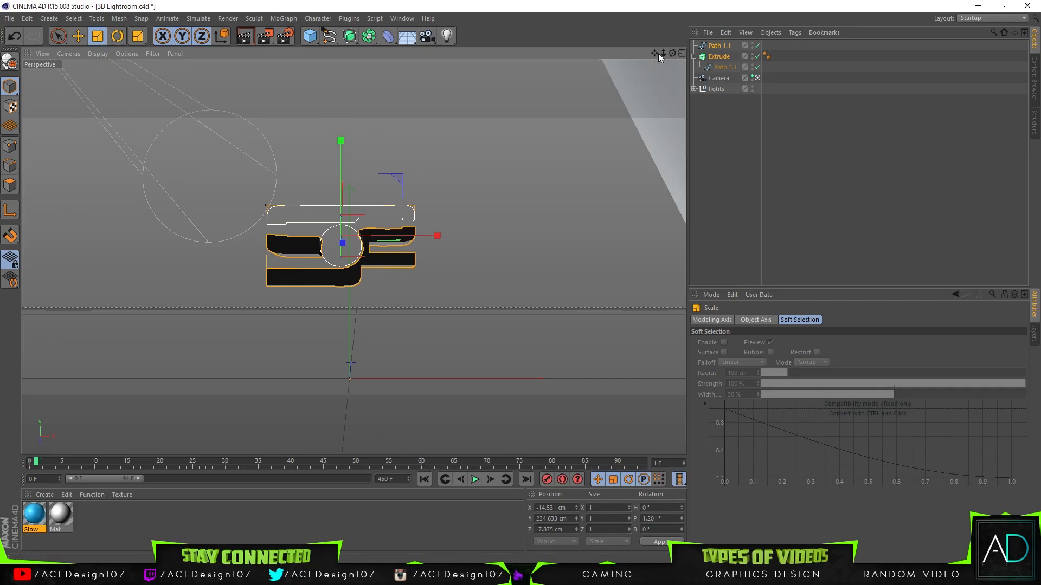
mouse_move(663, 53)
left_mouse_down()
mouse_move(693, 53)
mouse_move(673, 58)
left_mouse_up()
Extrude Path 1.1, the logo's upper bar and circle
left_click(728, 47)
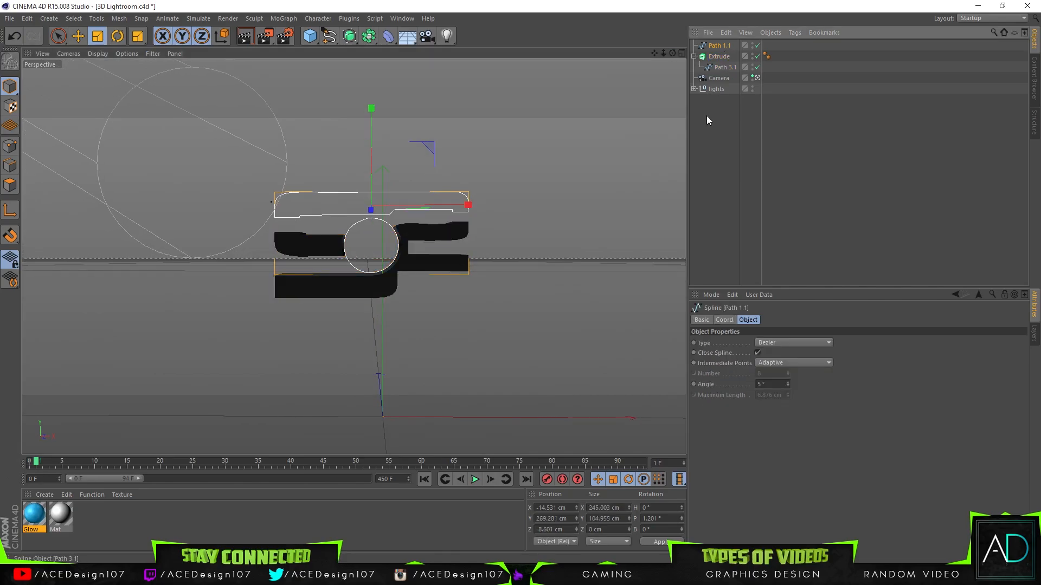
left_click(707, 116)
left_click(726, 46)
left_click(694, 56)
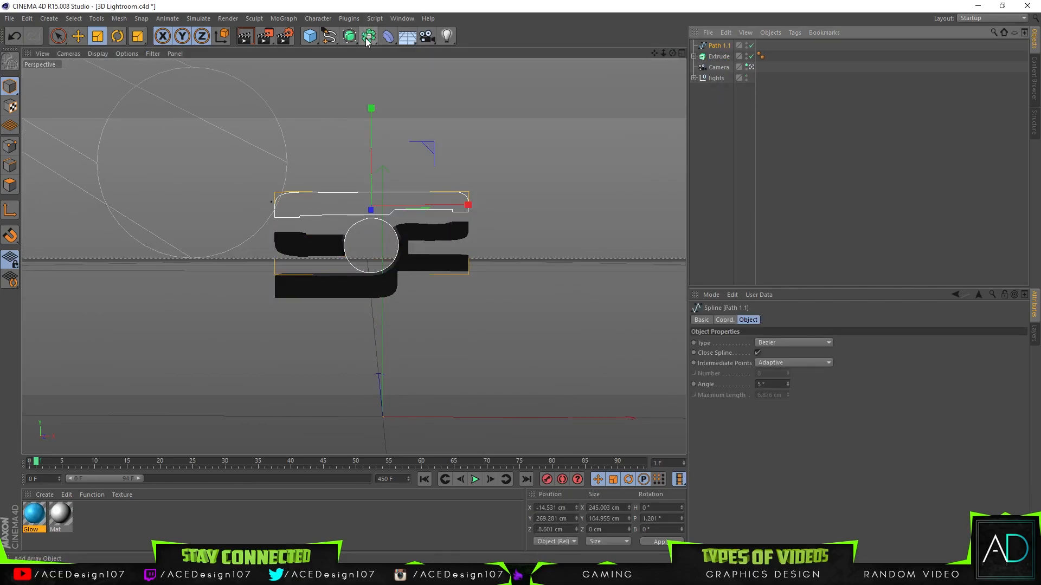
left_click(349, 36)
left_click(464, 55, "alt")
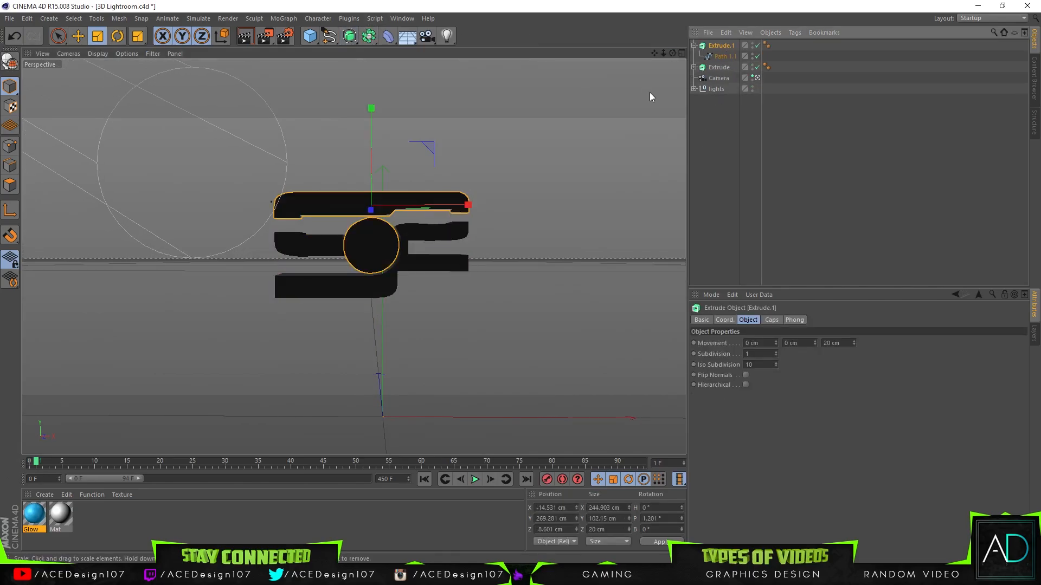
Set the upper bar and circle's extrusion depth to 82.515 cm to match the other extrusion
left_click(725, 67)
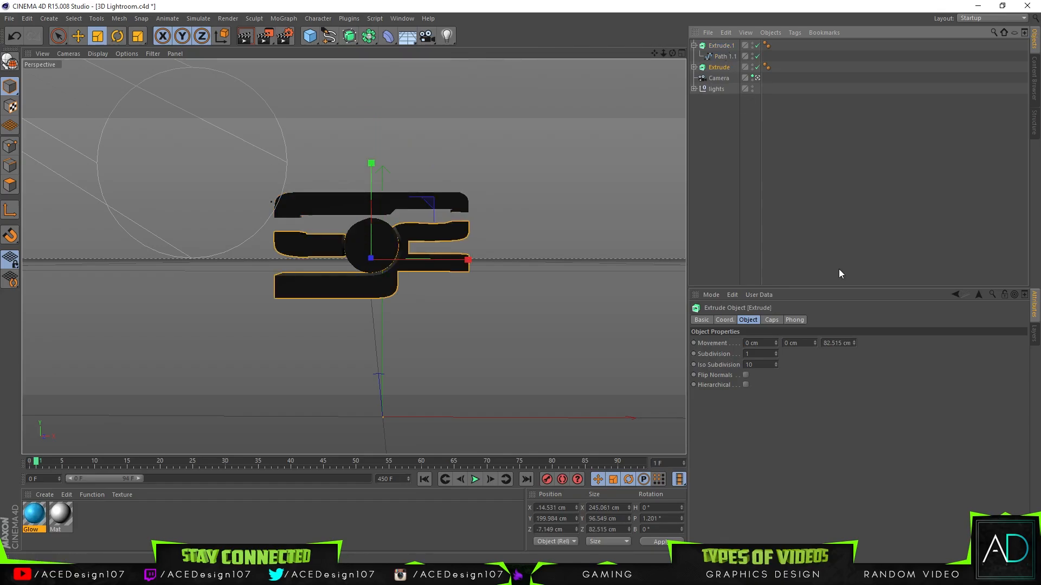
left_click_drag(825, 338, 884, 339)
left_click(720, 47)
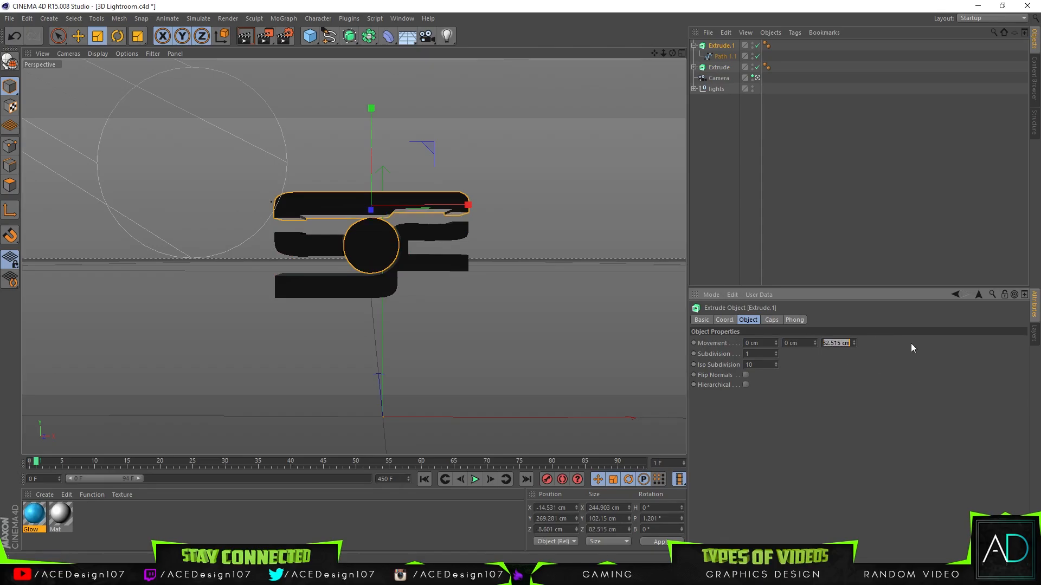
Set the depth of both logo extrusions to 80 cm
left_click(737, 67)
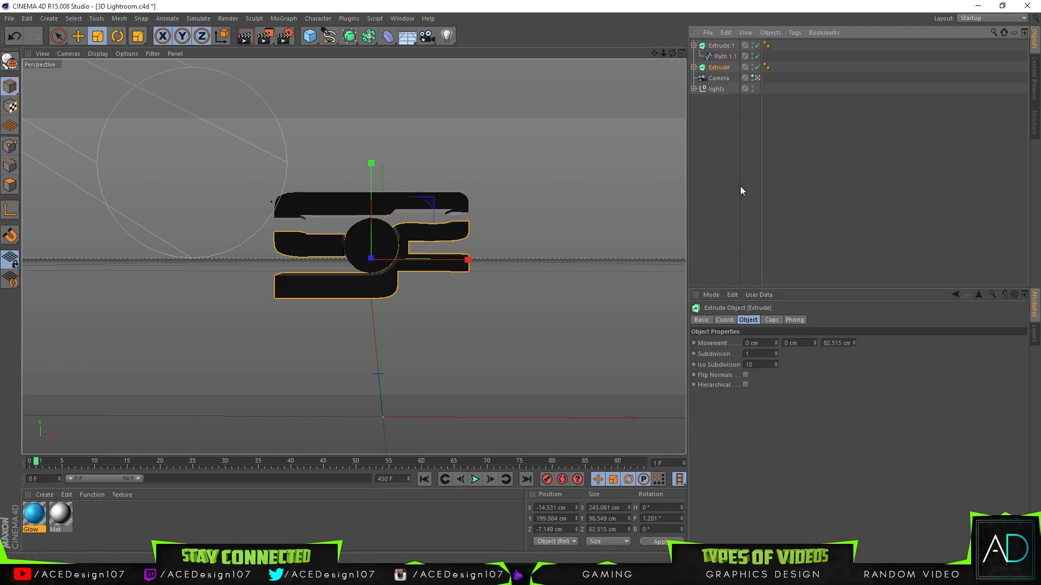
left_click(828, 340)
type("80")
key("Return")
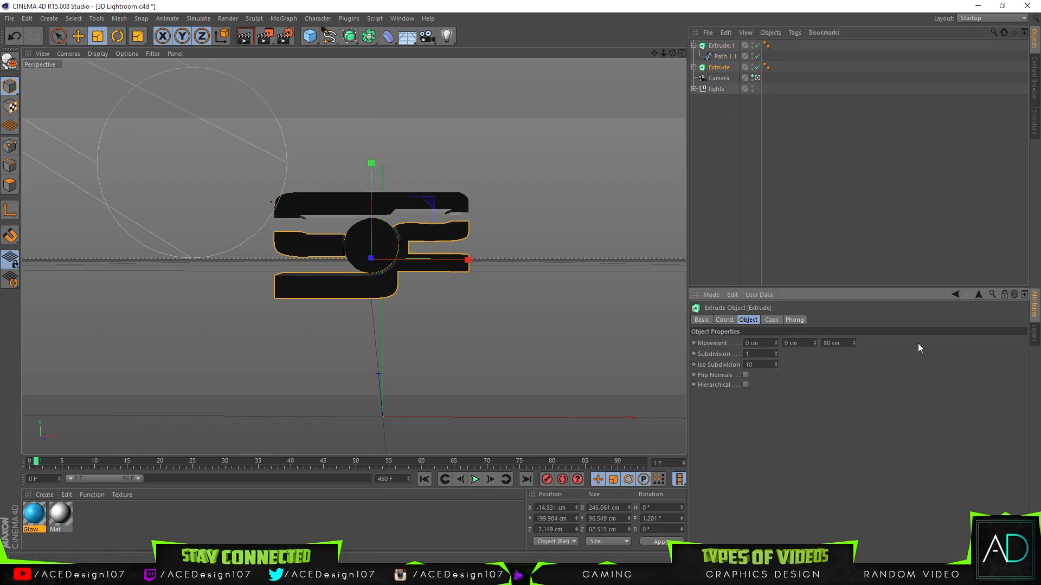
left_click(720, 47)
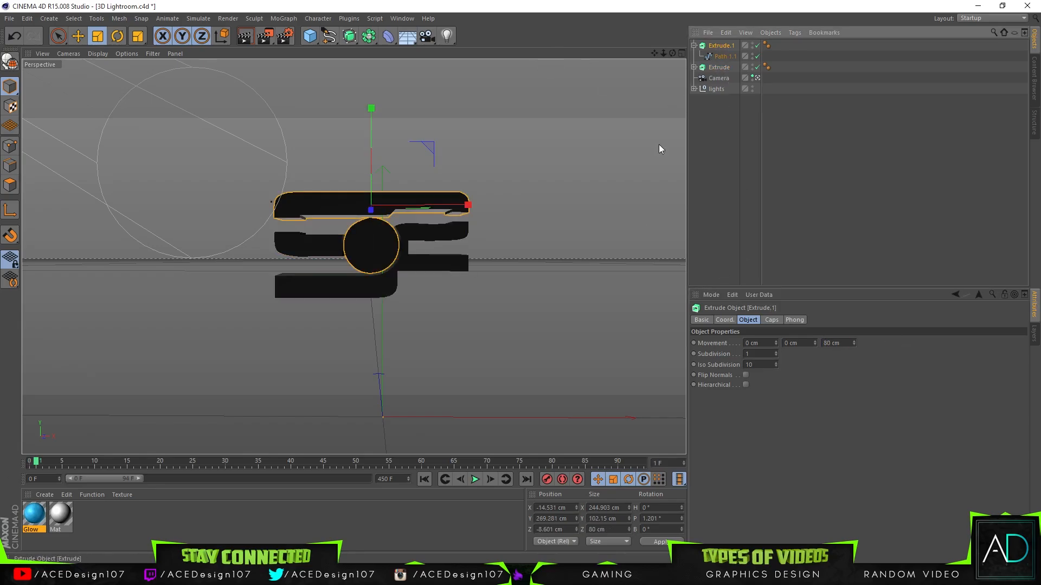
Create a new material and set its color to pure white (255, 255, 255)
left_click(64, 514)
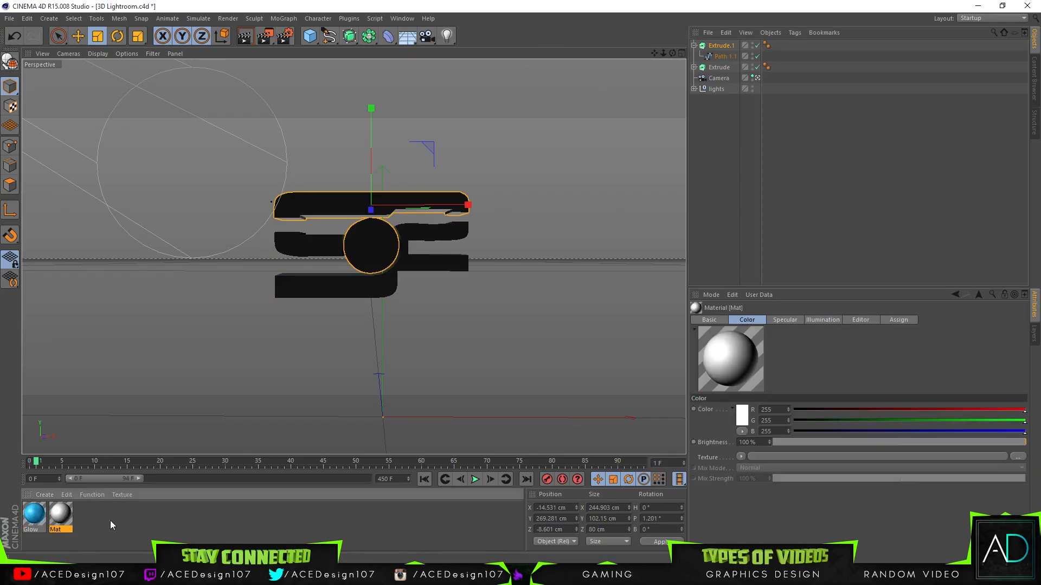
left_click(111, 524)
left_click(45, 496)
left_click(64, 403)
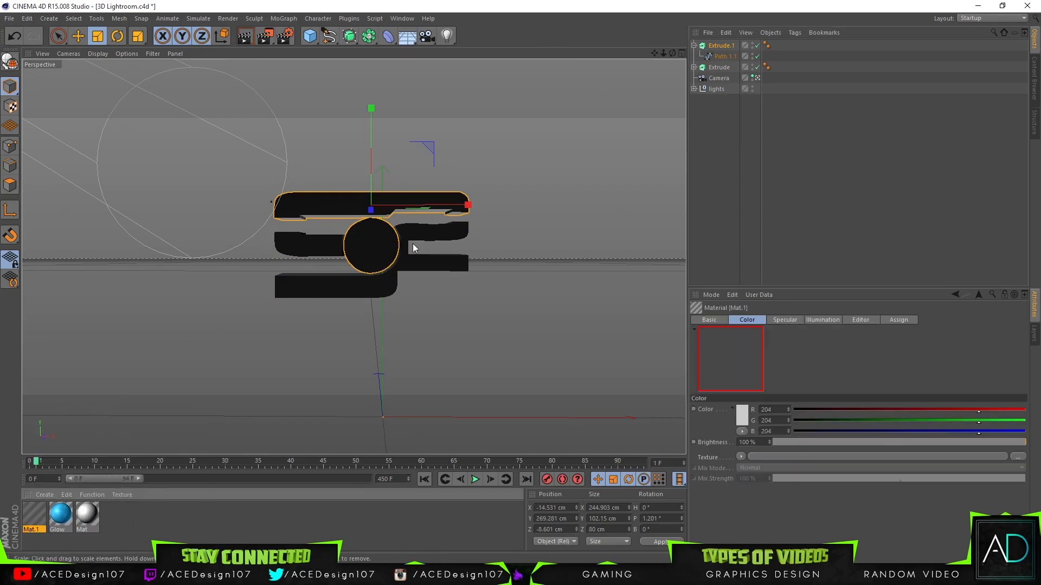
right_click(32, 515)
left_click(51, 401)
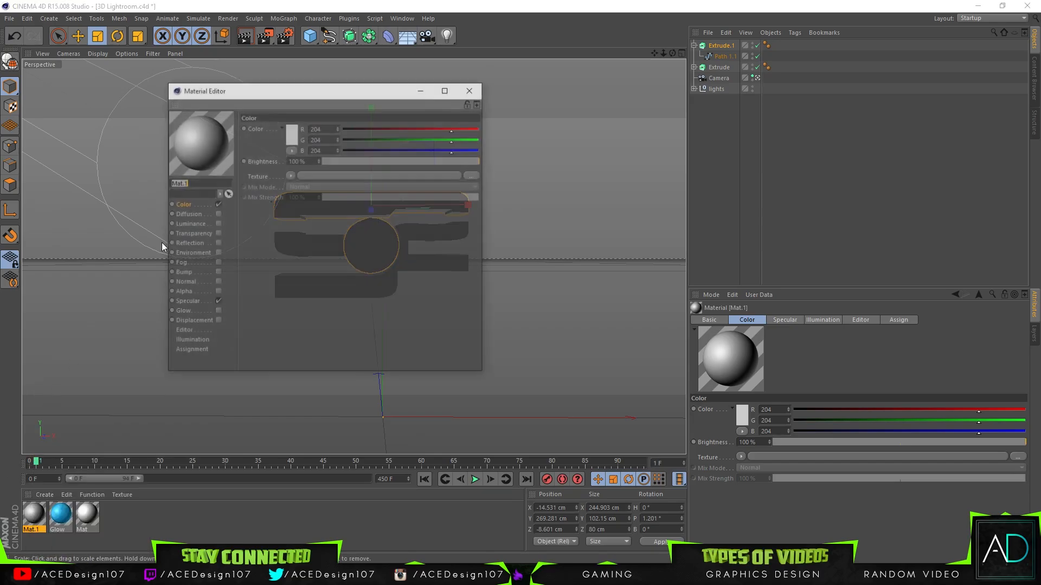
left_click(291, 134)
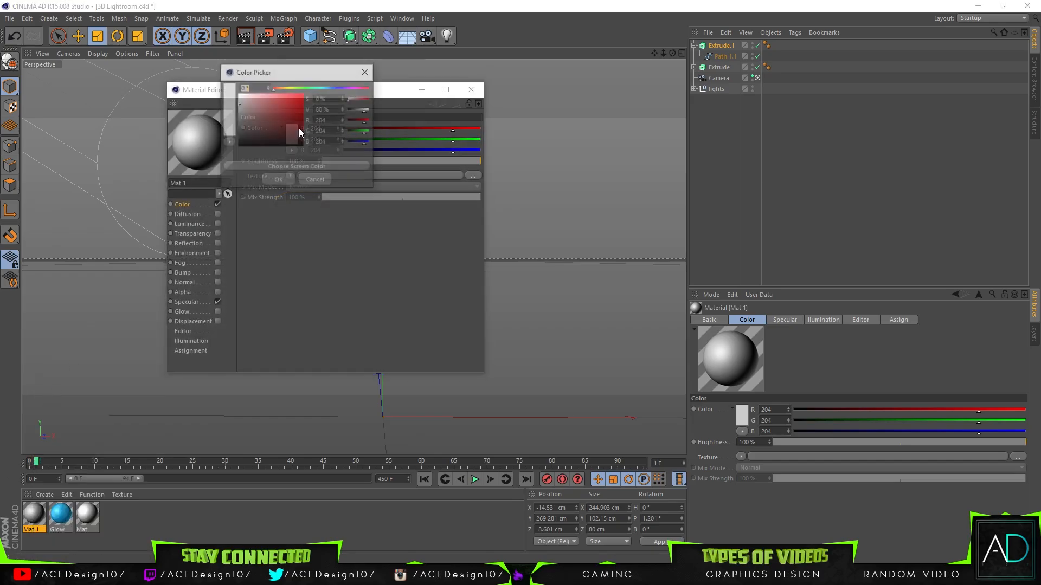
left_click(277, 180)
left_click(471, 89)
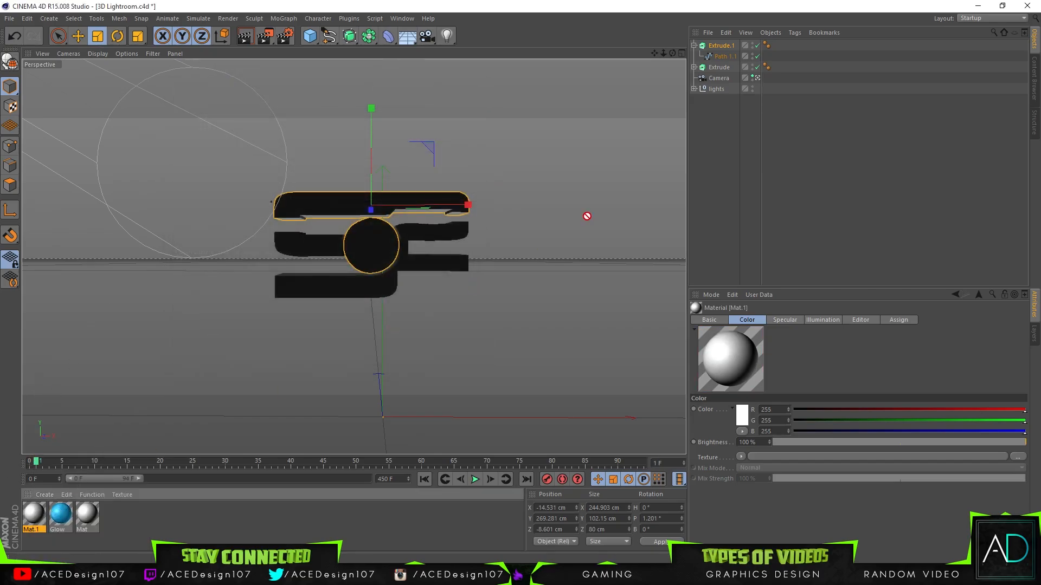
Apply the new white material to the upper bar and circle extrusion and test-render the logo from two view angles
left_click_drag(715, 52, 716, 51)
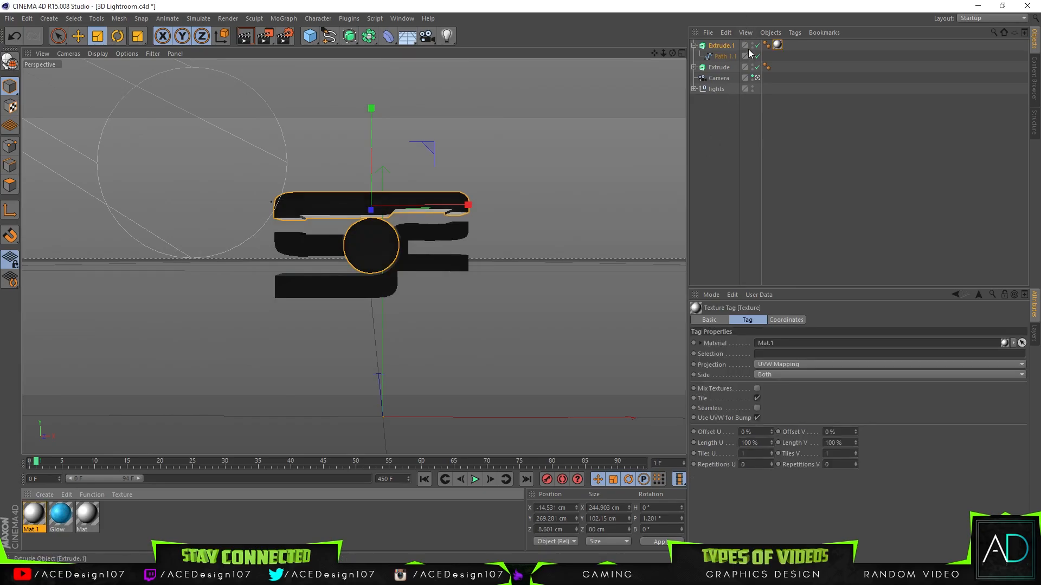
left_click(694, 46)
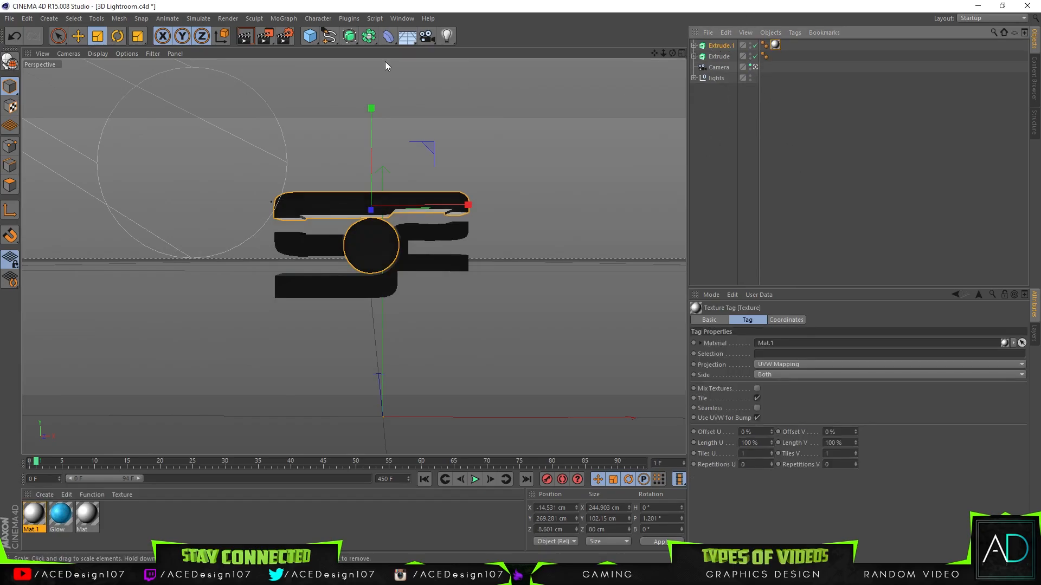
left_click(245, 36)
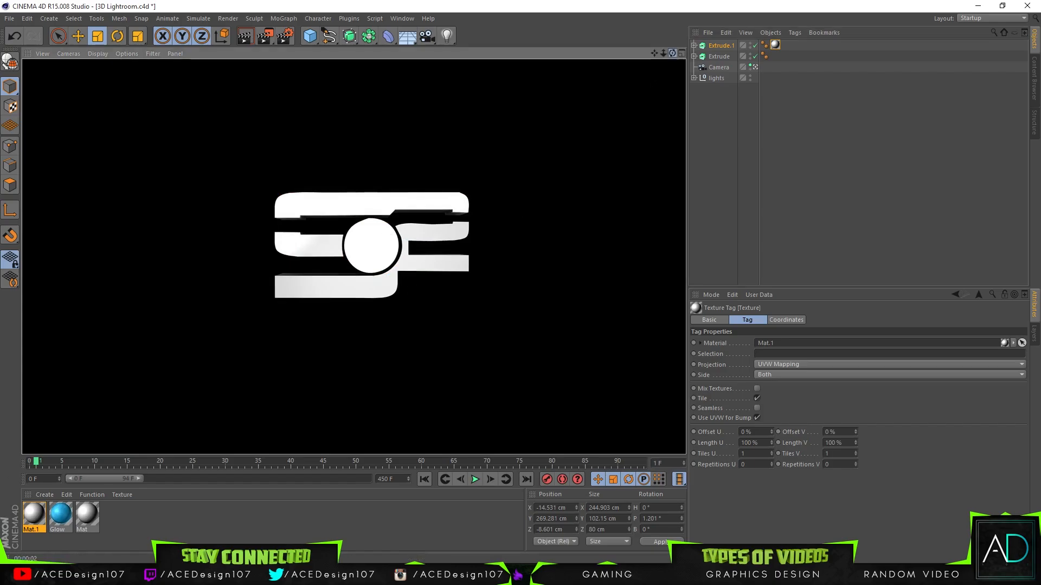
left_click_drag(672, 53, 673, 39)
left_click(244, 36)
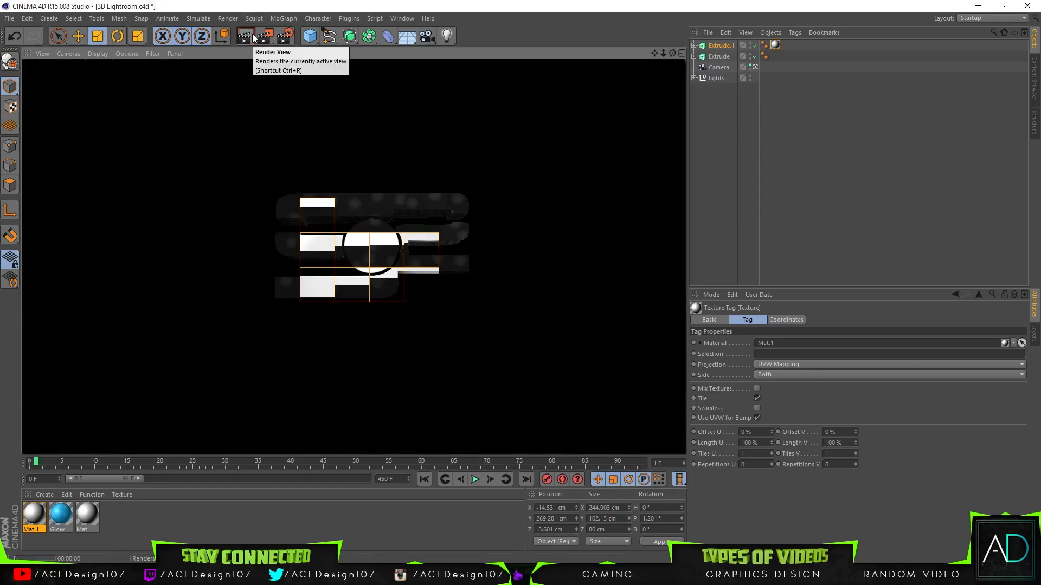
Move both extrusions together back to about Y 238.2 cm and Z 163.9 cm, and render the view
left_click(716, 57)
left_click(722, 48, "shift")
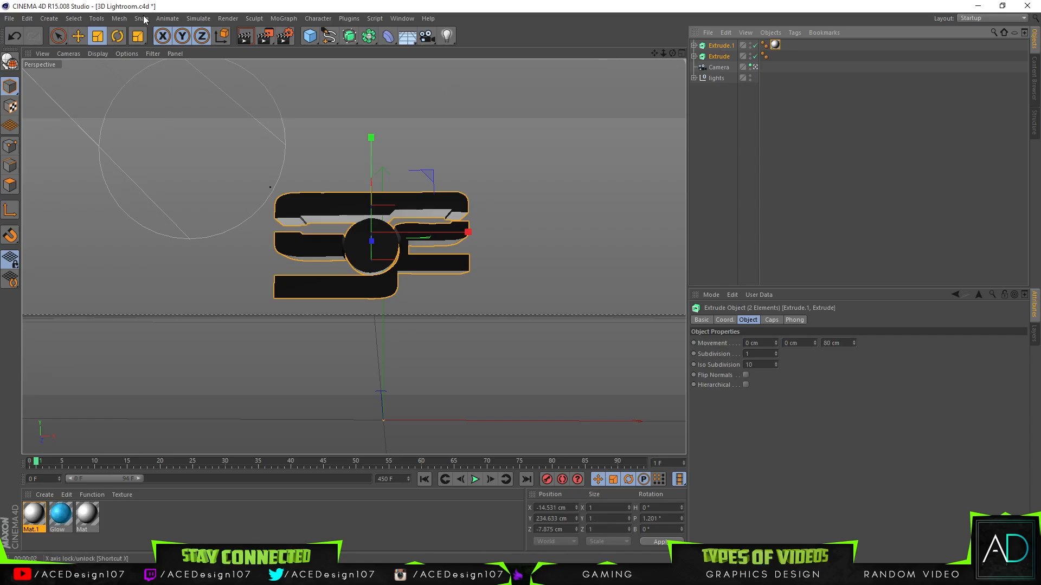
left_click(80, 37)
mouse_move(371, 241)
left_mouse_down()
mouse_move(372, 256)
mouse_move(362, 237)
left_mouse_up()
left_click(245, 37)
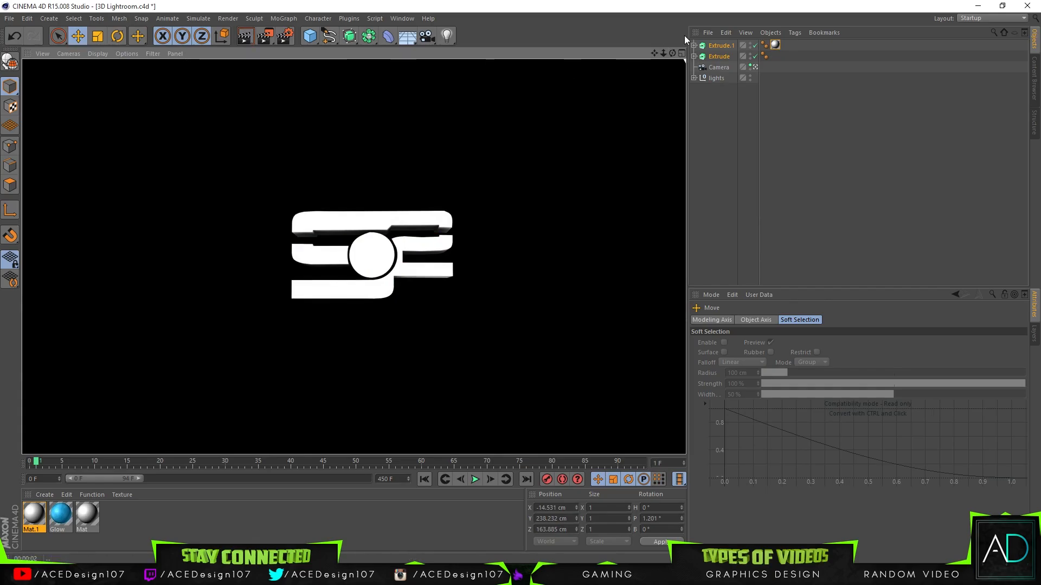
Expand the lights group and render the logo view again
left_click_drag(672, 53, 650, 57)
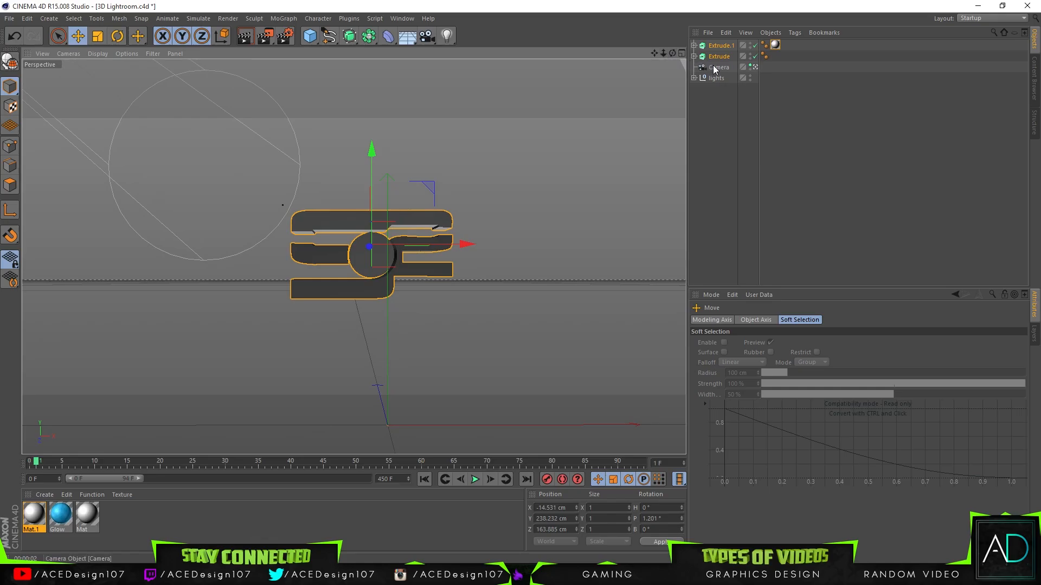
left_click(694, 79)
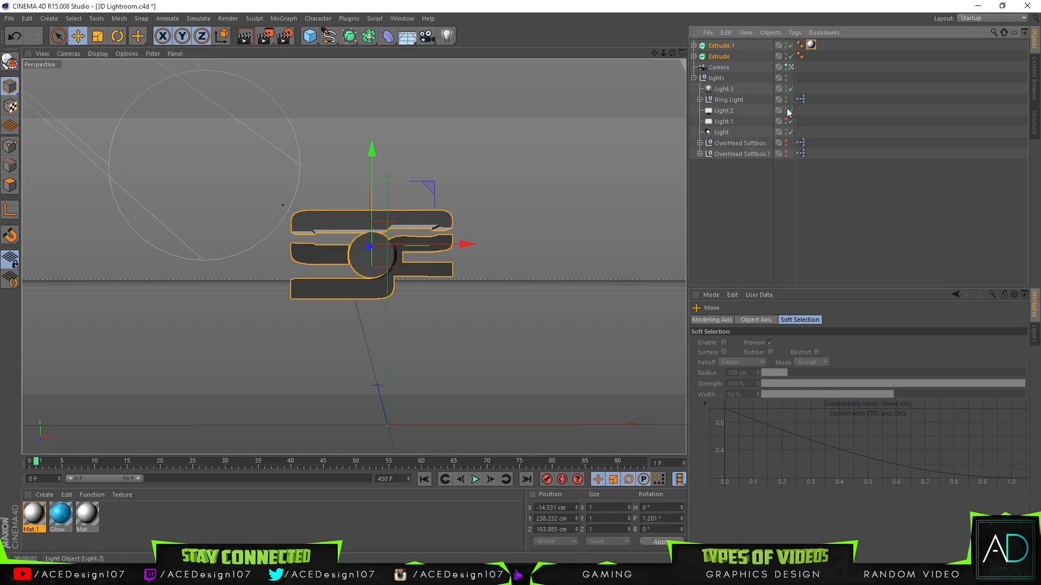
left_click(245, 36)
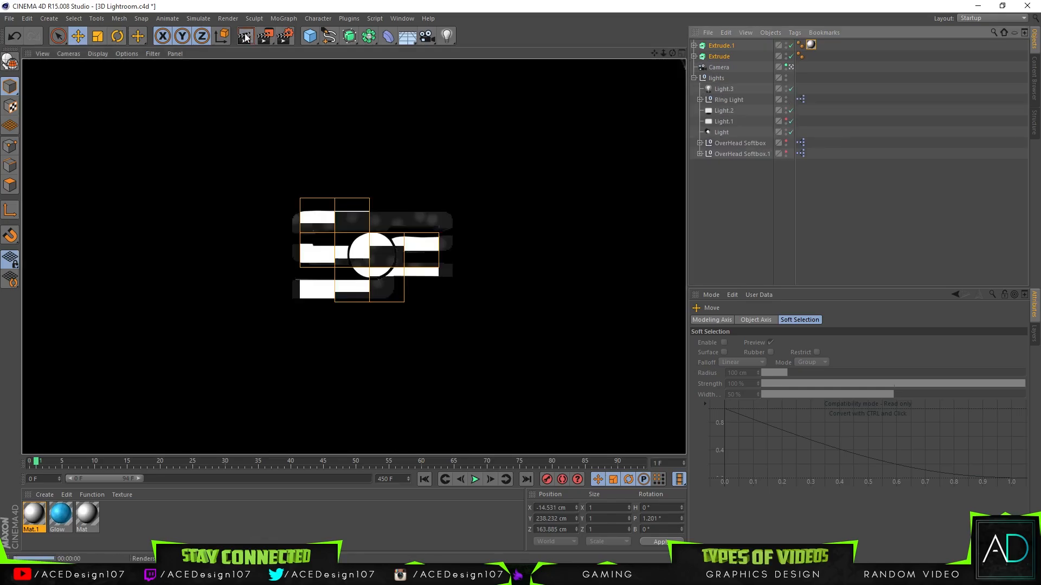
Move the white material from the upper bar and circle extrusion to the extrusion of the lower bars
left_click(715, 56)
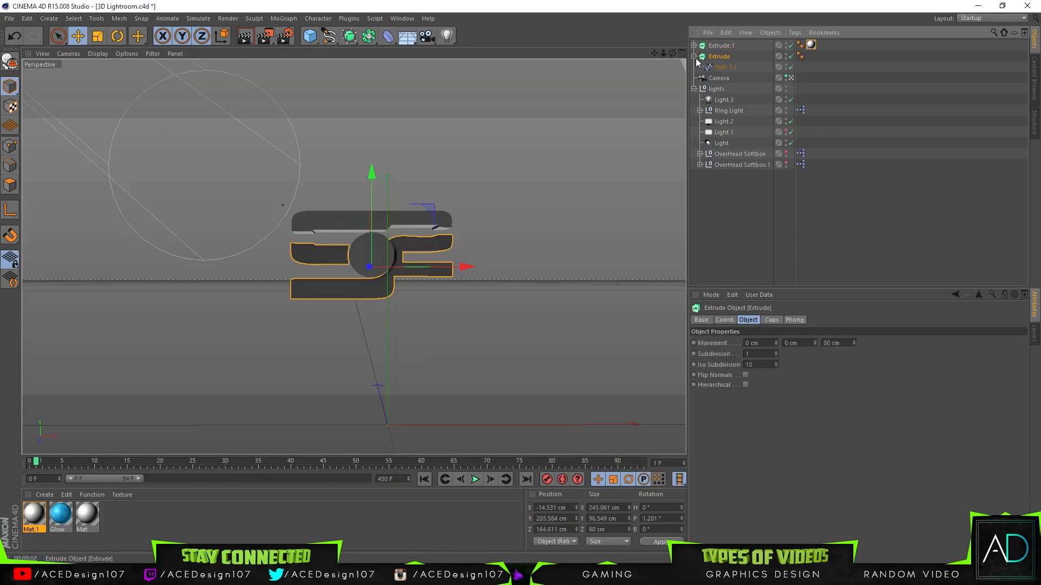
left_click(726, 46)
left_click_drag(811, 45, 721, 57)
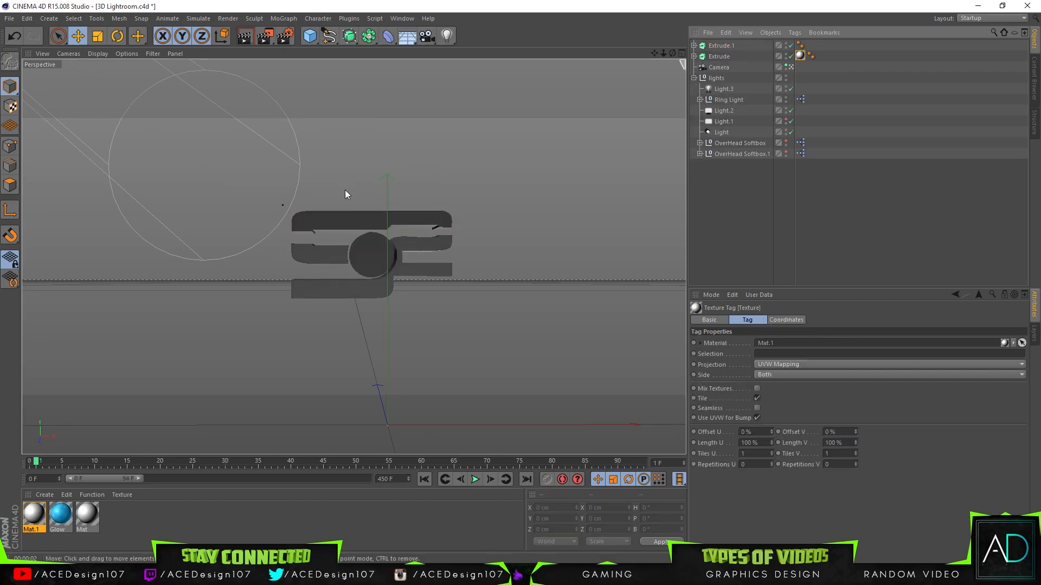
Try the Glow material on the upper bar and circle extrusion in a test render, and remove its texture tag
left_click_drag(66, 514, 325, 412)
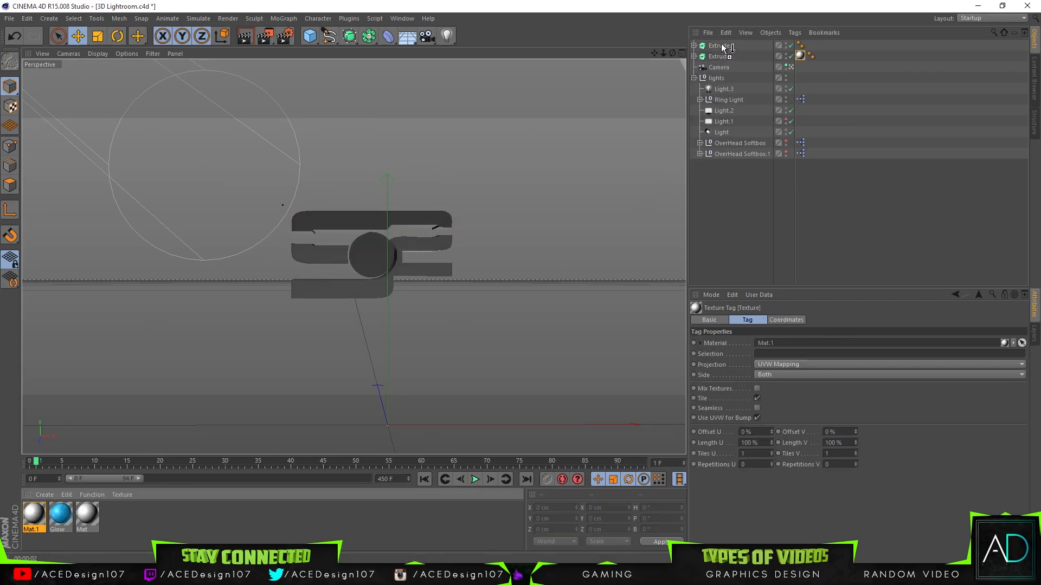
left_click_drag(722, 46, 722, 46)
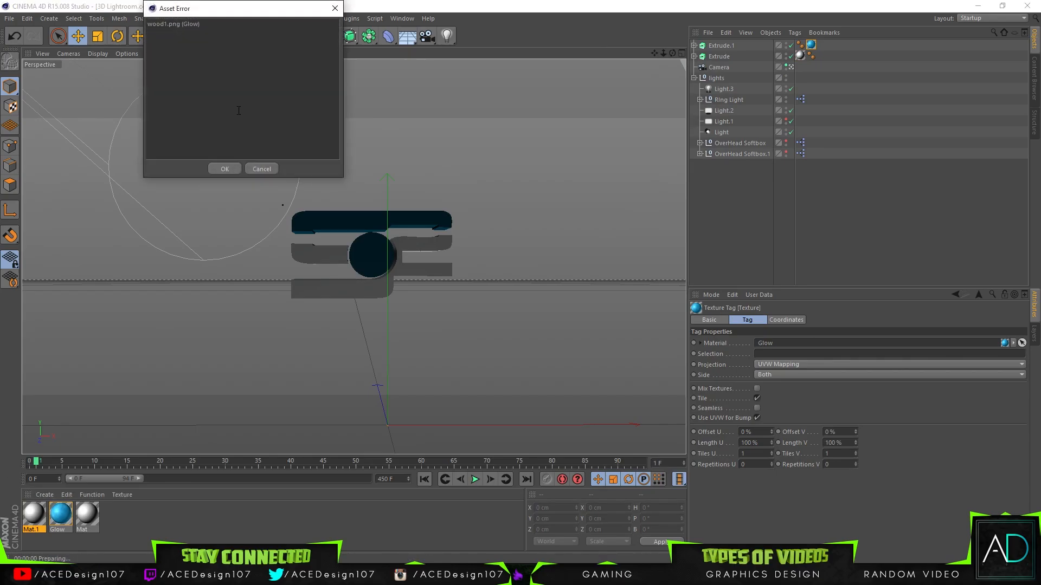
left_click(222, 169)
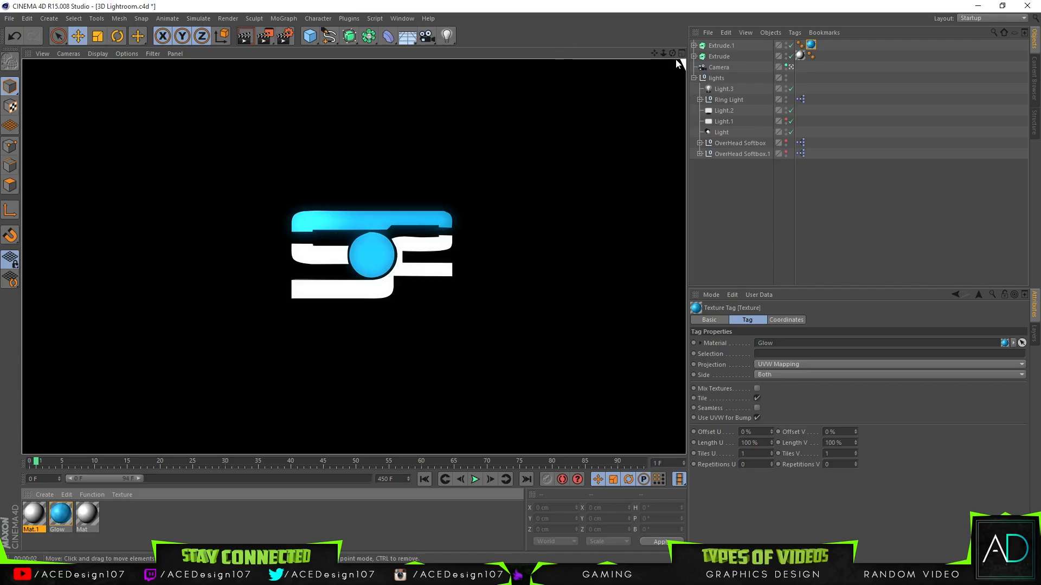
left_click(811, 48)
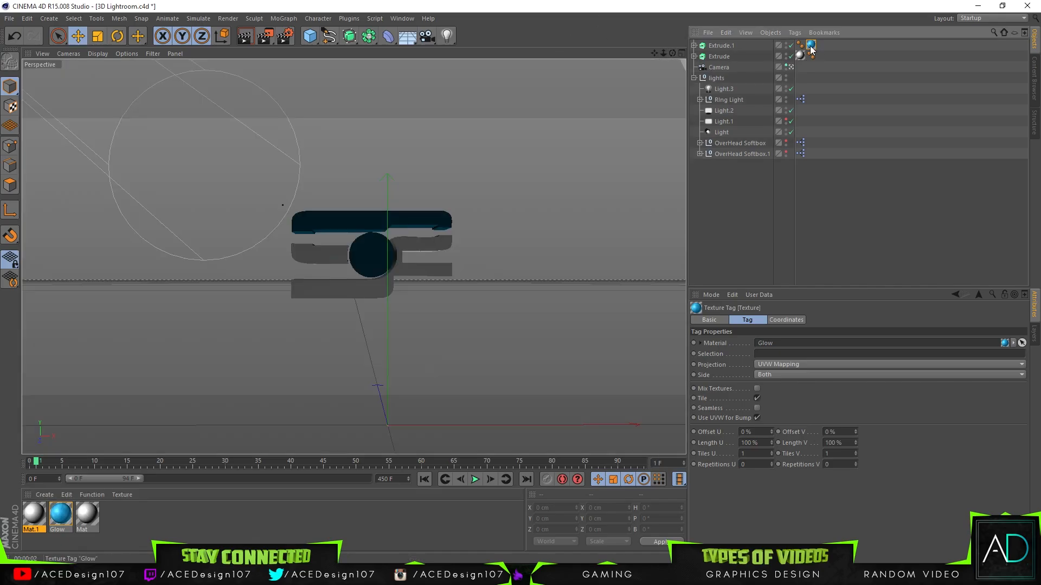
key("Delete")
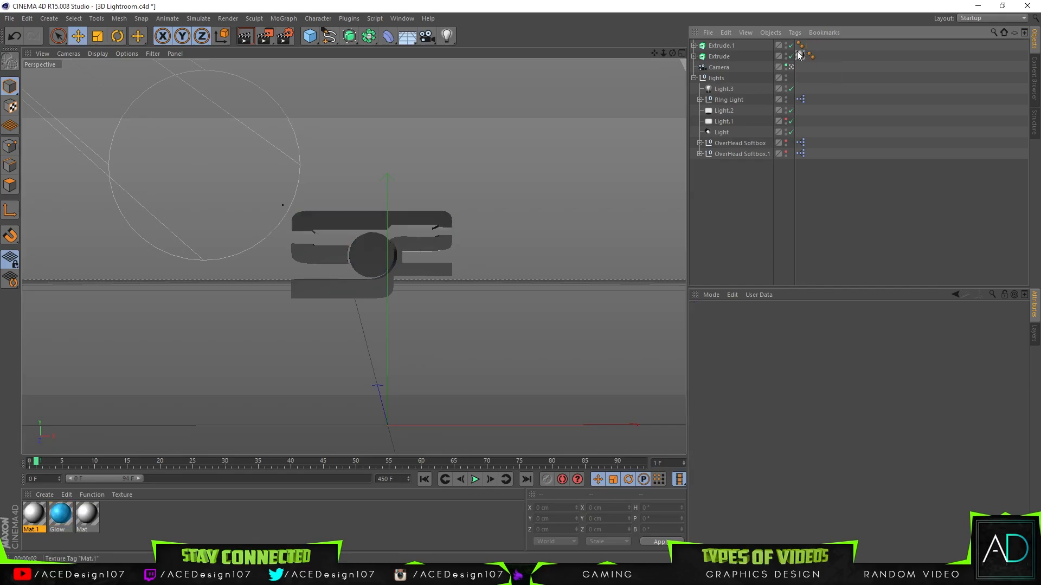
Create another new material and set its color to bright cyan (0, 221, 255)
left_click(44, 495)
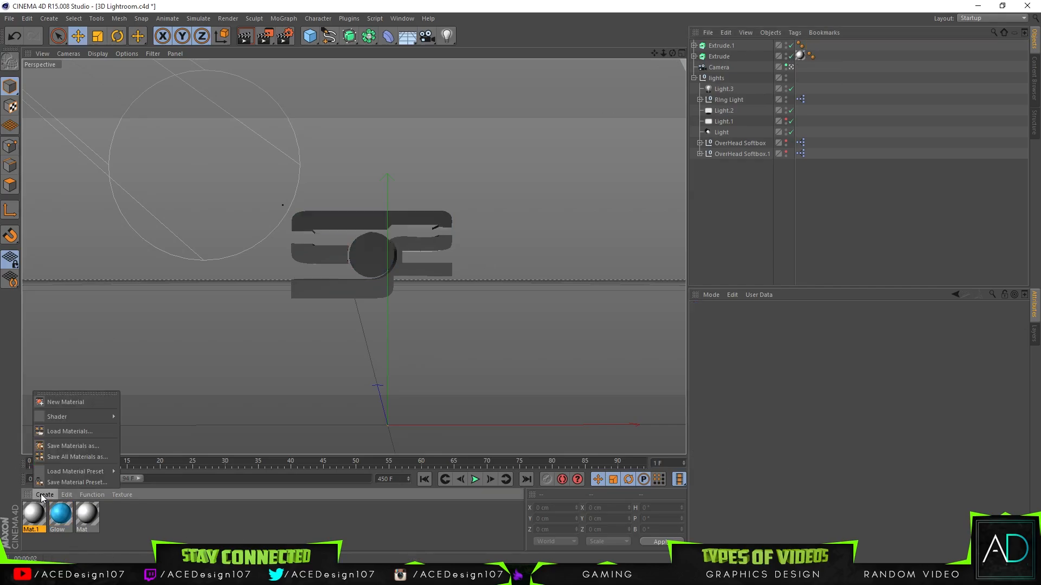
left_click(73, 402)
right_click(30, 509)
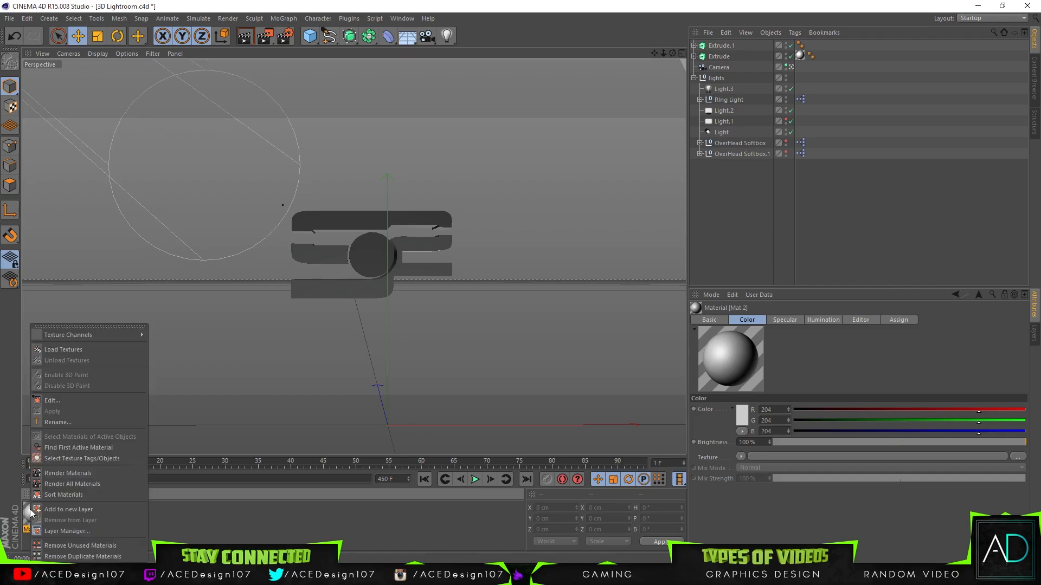
left_click(58, 400)
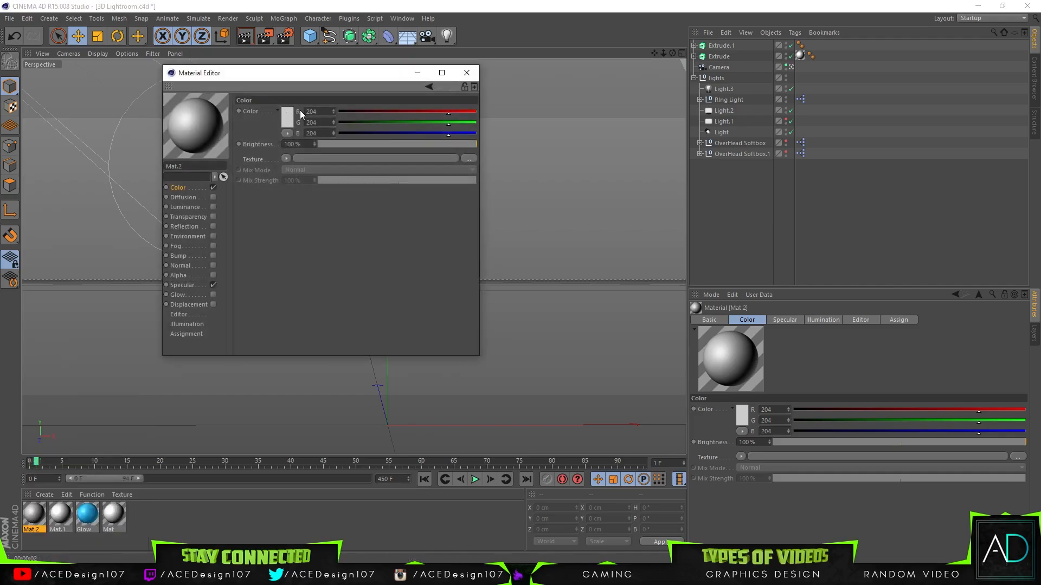
left_click(287, 118)
left_click(314, 74)
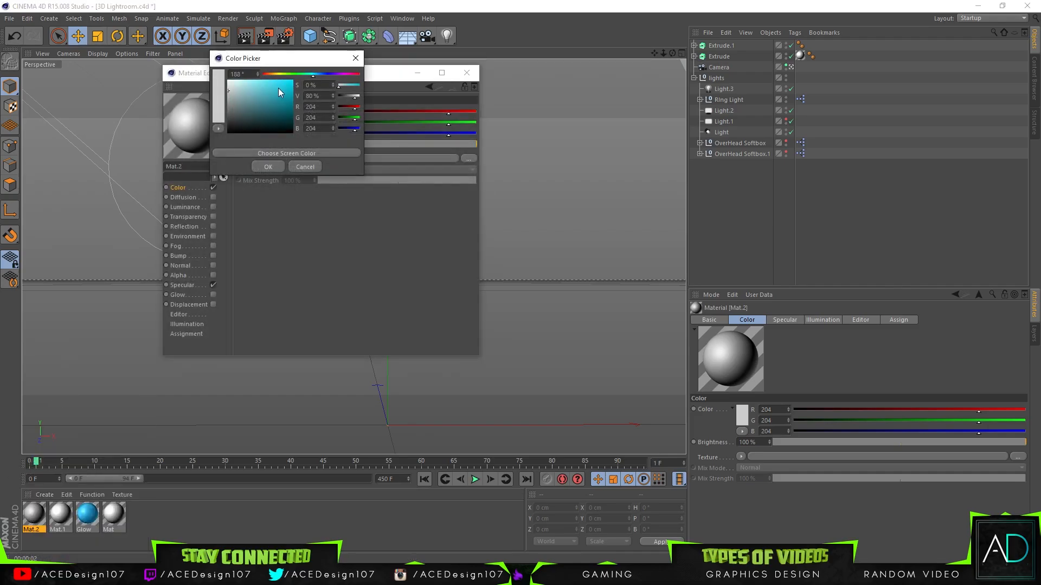
left_click(278, 88)
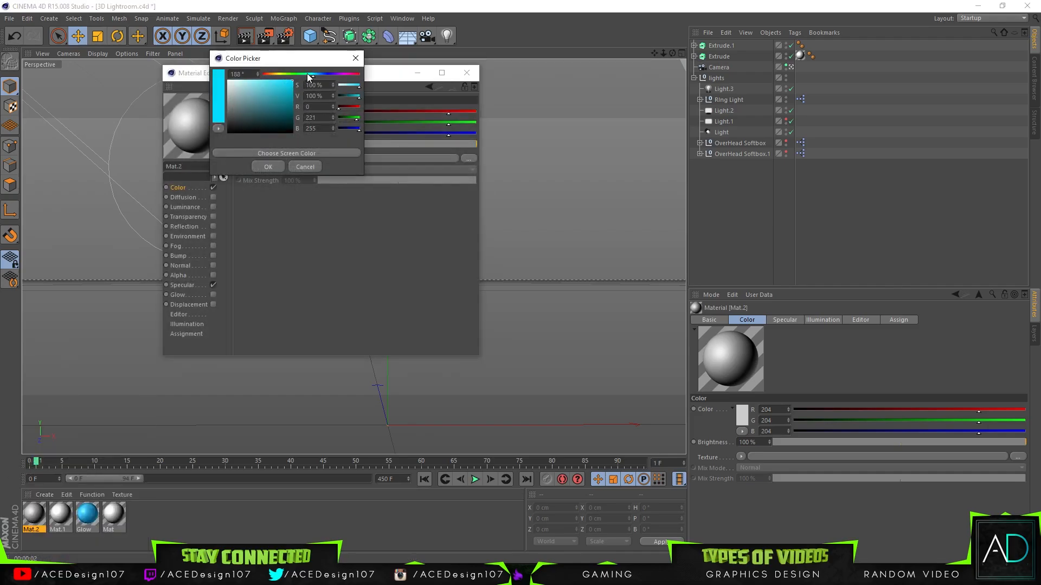
left_click(275, 167)
Start loading an image as the texture in the cyan material's Color channel
left_click(179, 294)
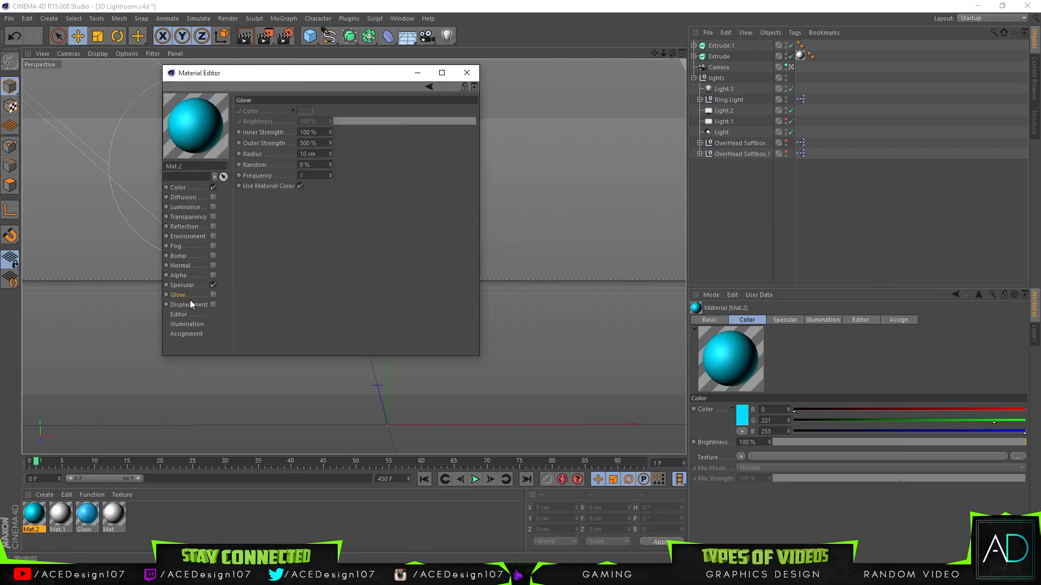
left_click(176, 188)
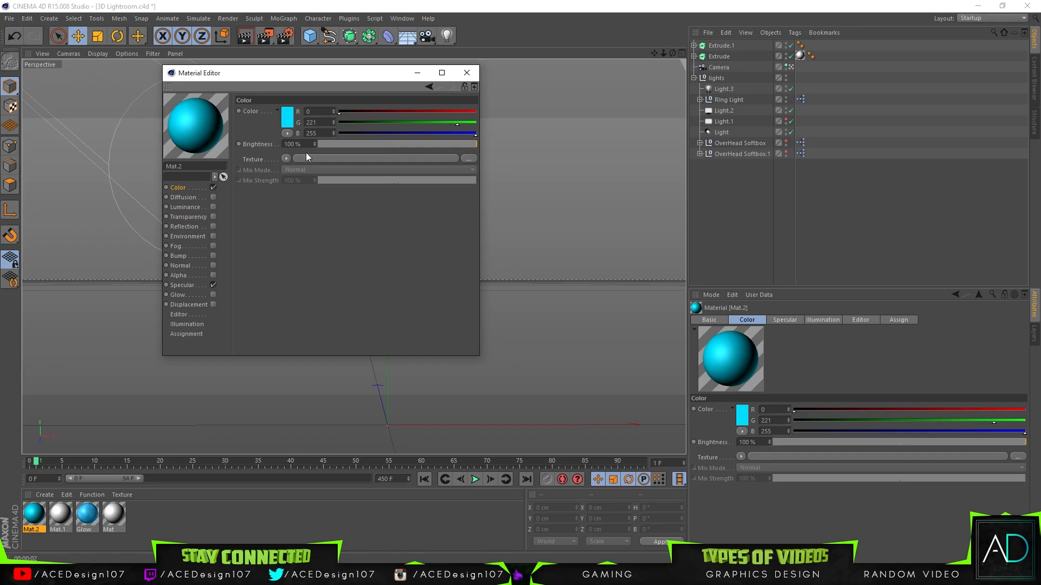
left_click(286, 159)
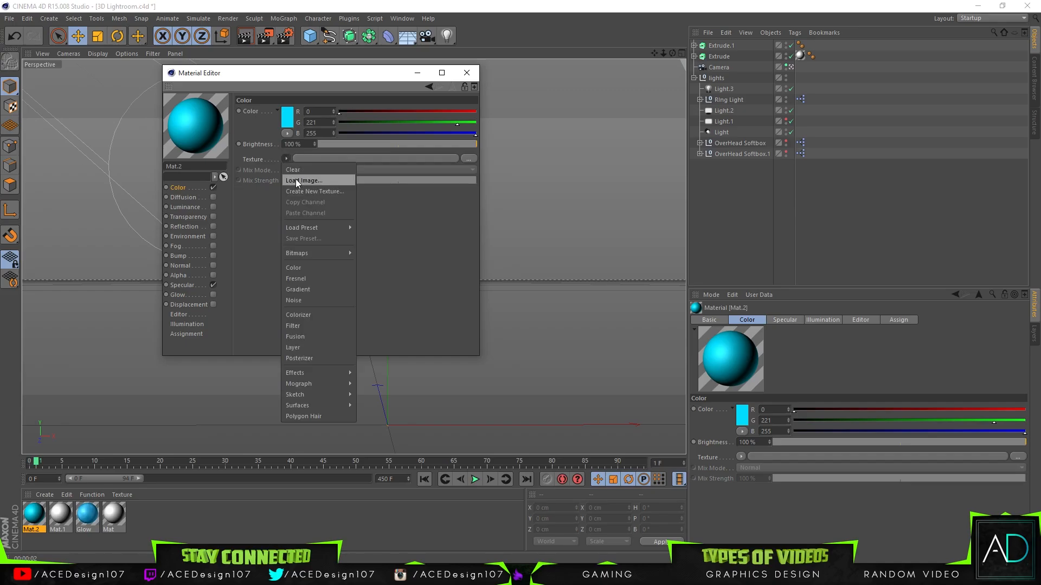
left_click(295, 178)
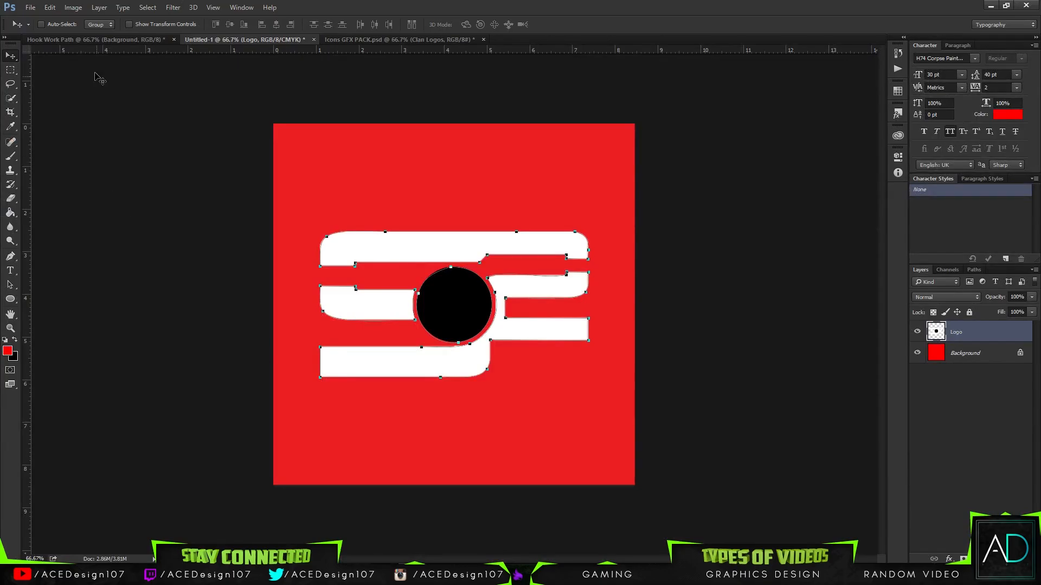
left_click(29, 7)
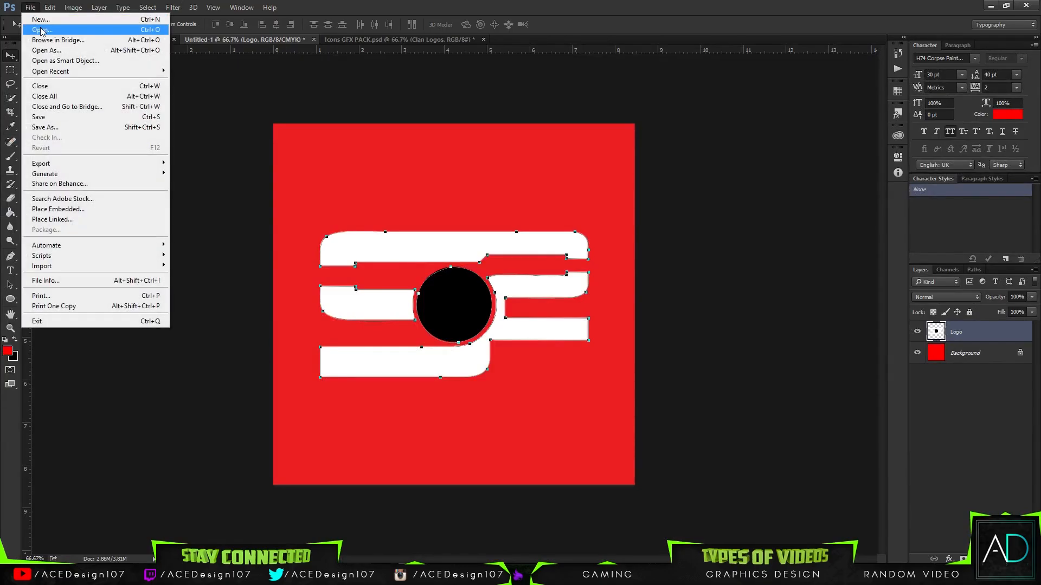
left_click(41, 30)
left_click(482, 275)
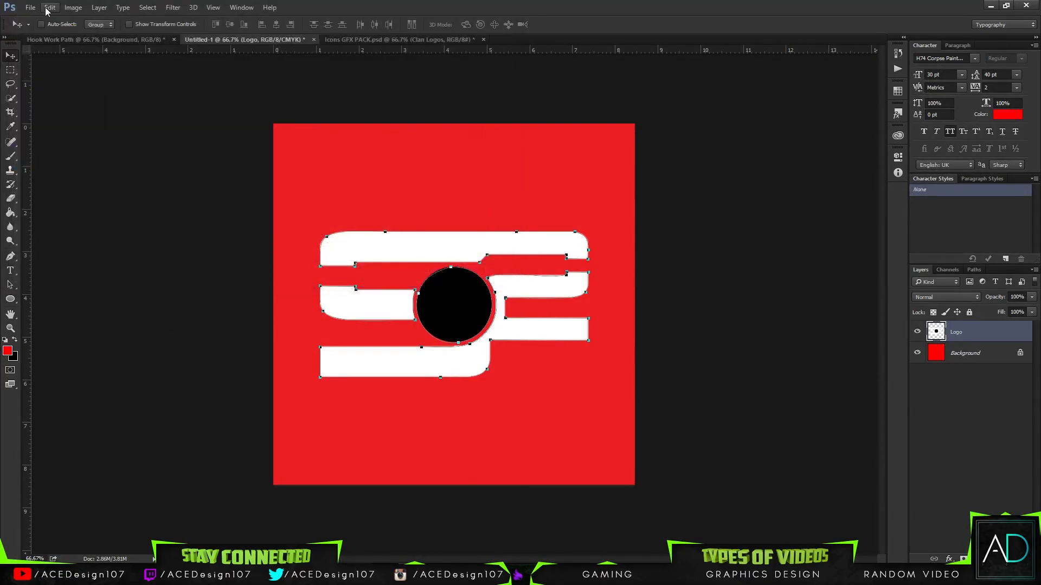
In Photoshop, create a new widescreen RGB document 1080 pixels high at 300 pixels/inch with a white background
left_click(30, 7)
left_click(32, 17)
key("Tab")
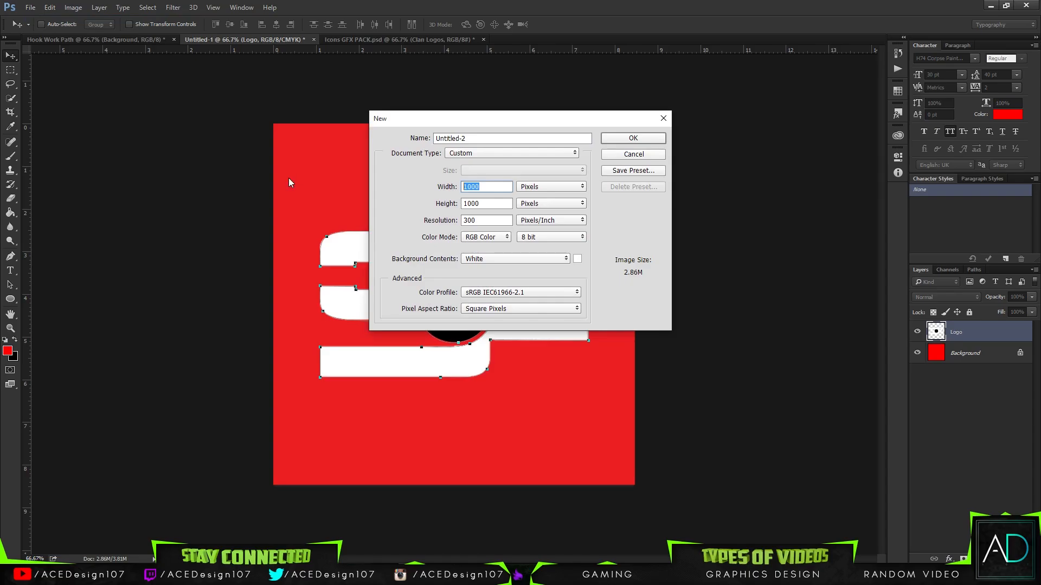
key("Tab")
type("1080")
key("Return")
Reset the foreground and background colors to black and white and fill the background layer with the Clouds render filter
left_click(179, 8)
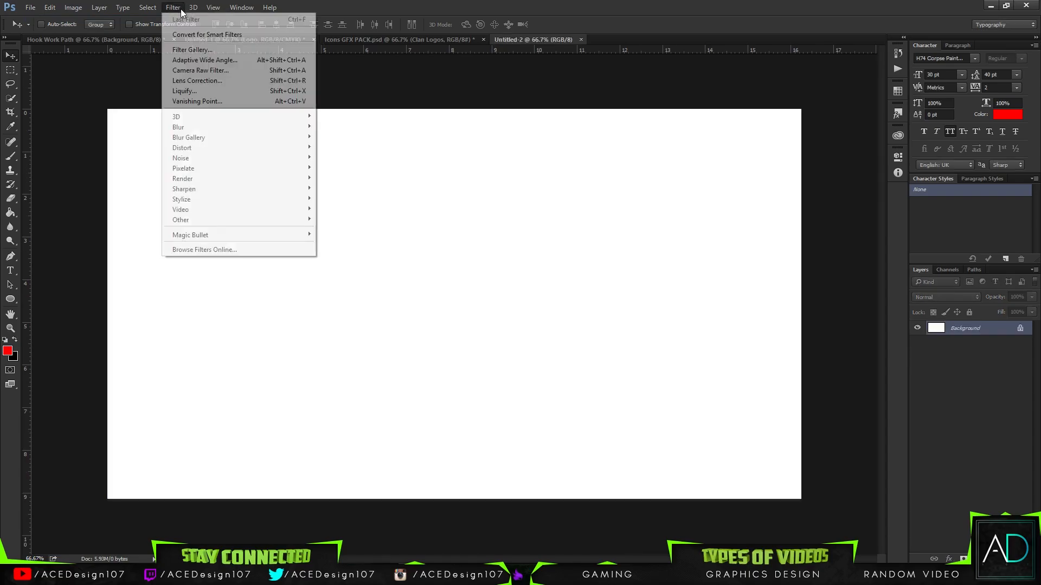
mouse_move(179, 178)
left_click(349, 212)
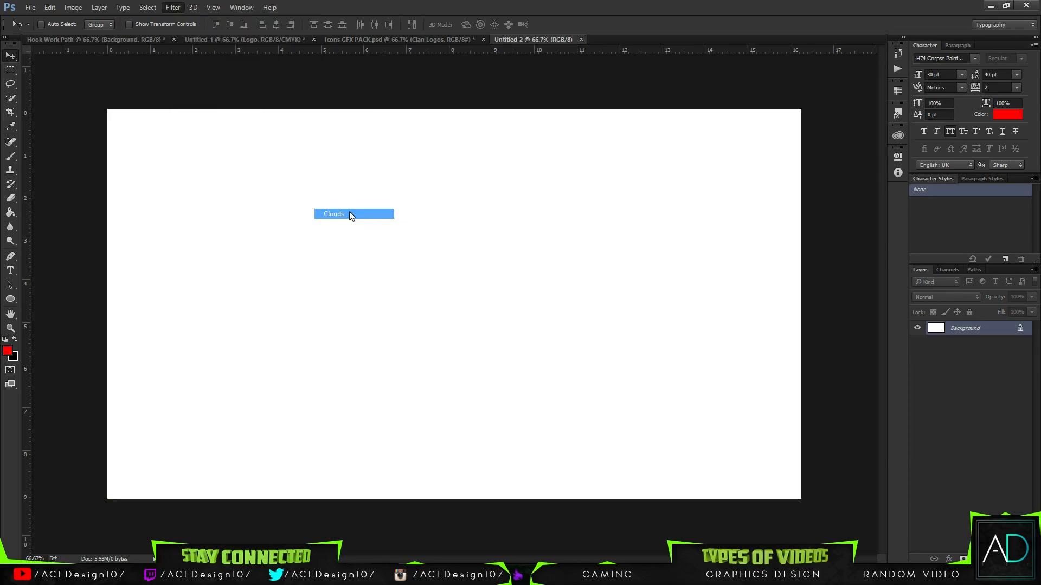
key("ctrl+z")
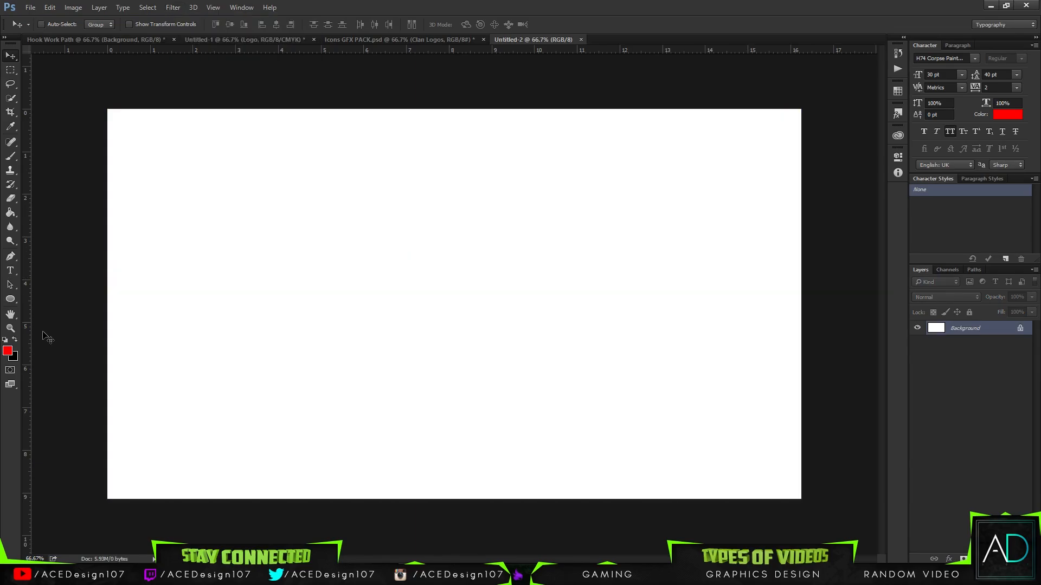
left_click(7, 339)
key("ctrl+f")
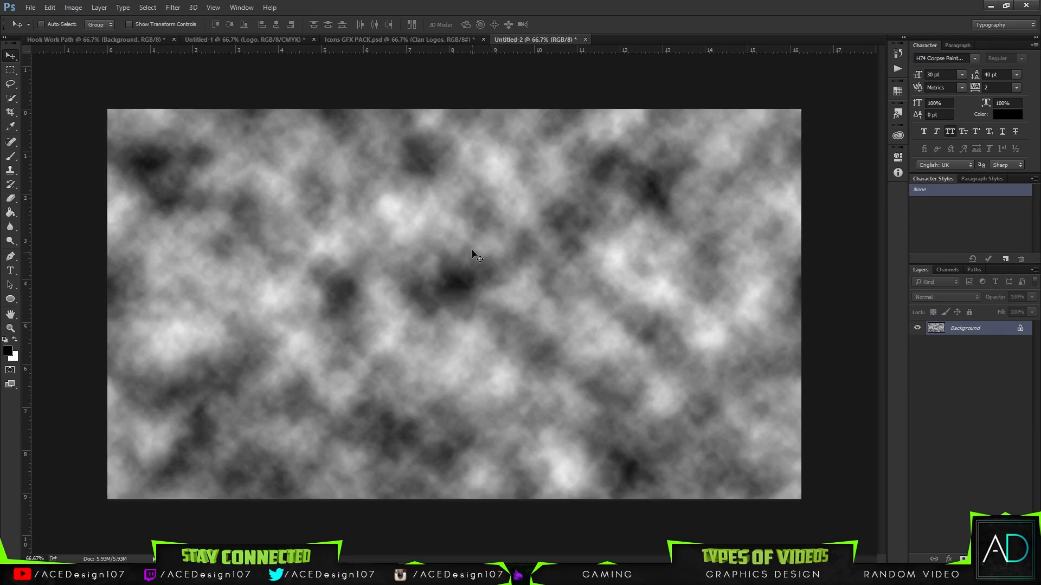
key("ctrl+f")
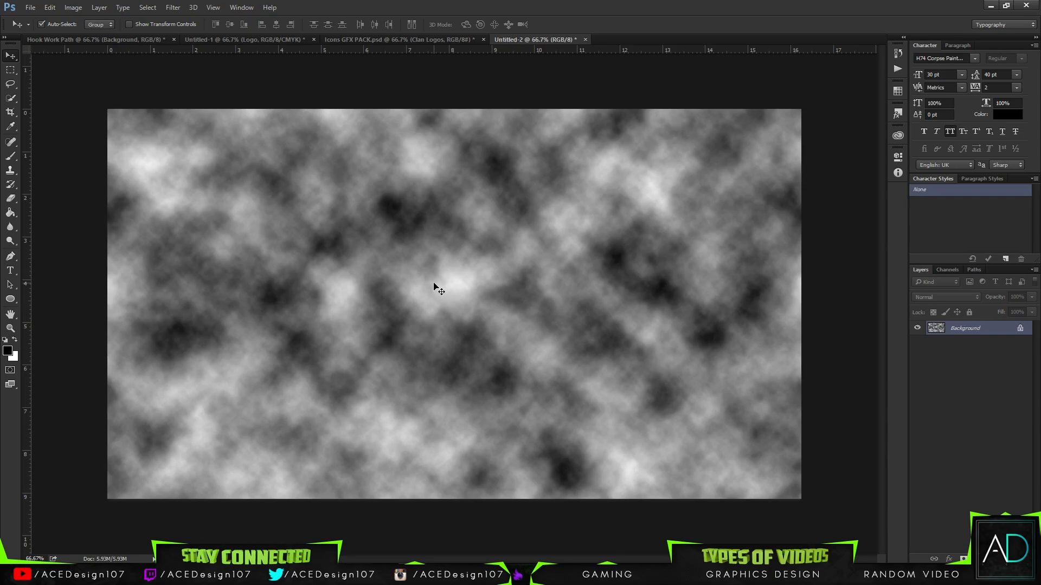
Start saving the clouds document and browse to the 3D Logo Banner Tutorial folder on Local Disk (D:)
key("ctrl+s")
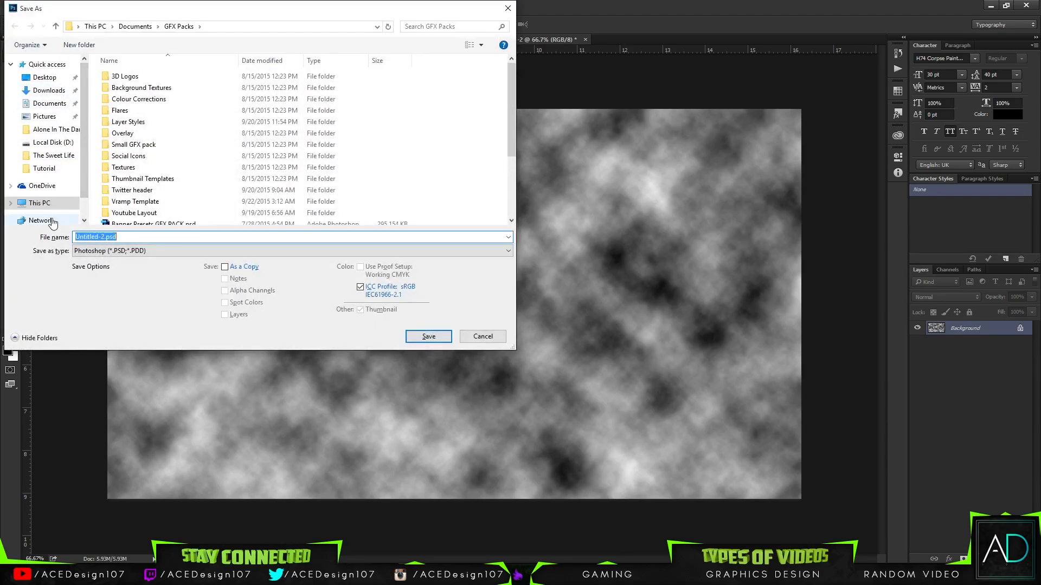
left_click(39, 203)
double_click(260, 162)
left_click(122, 97)
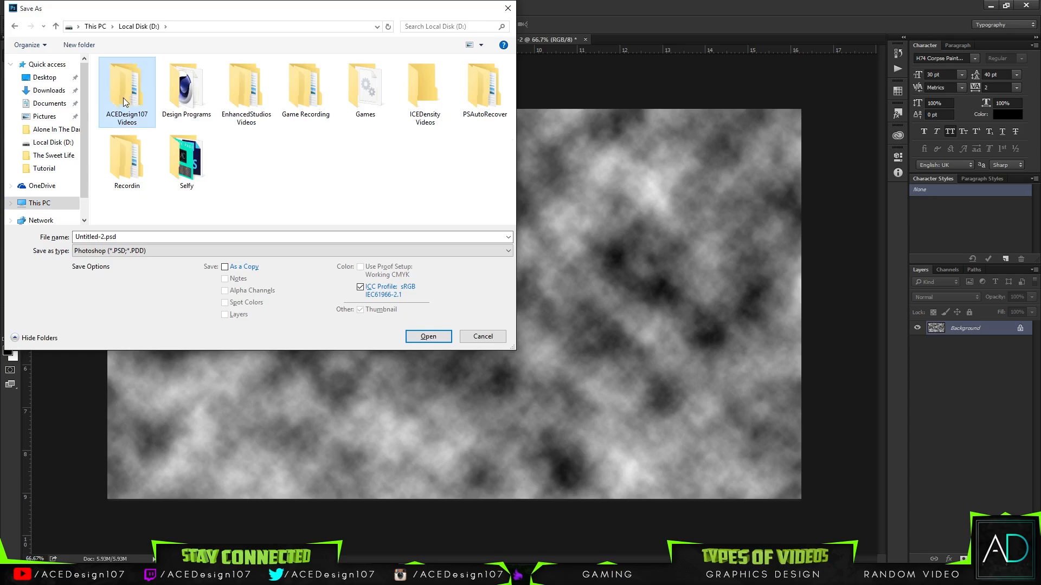
double_click(122, 97)
double_click(124, 76)
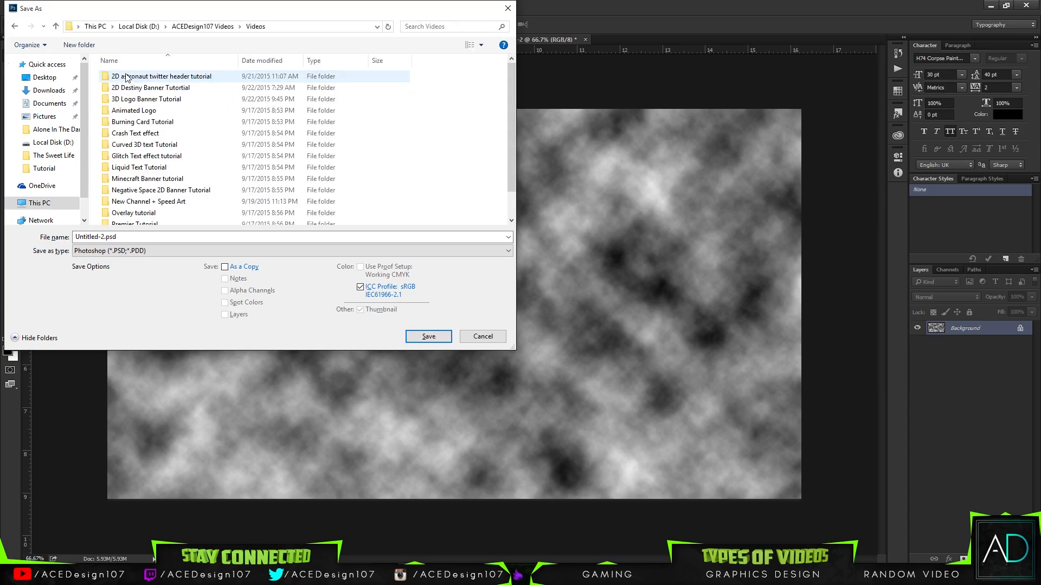
double_click(143, 99)
Create a folder named Assest there and save the document in it as Clouds in Photoshop format
key("ctrl+shift+n")
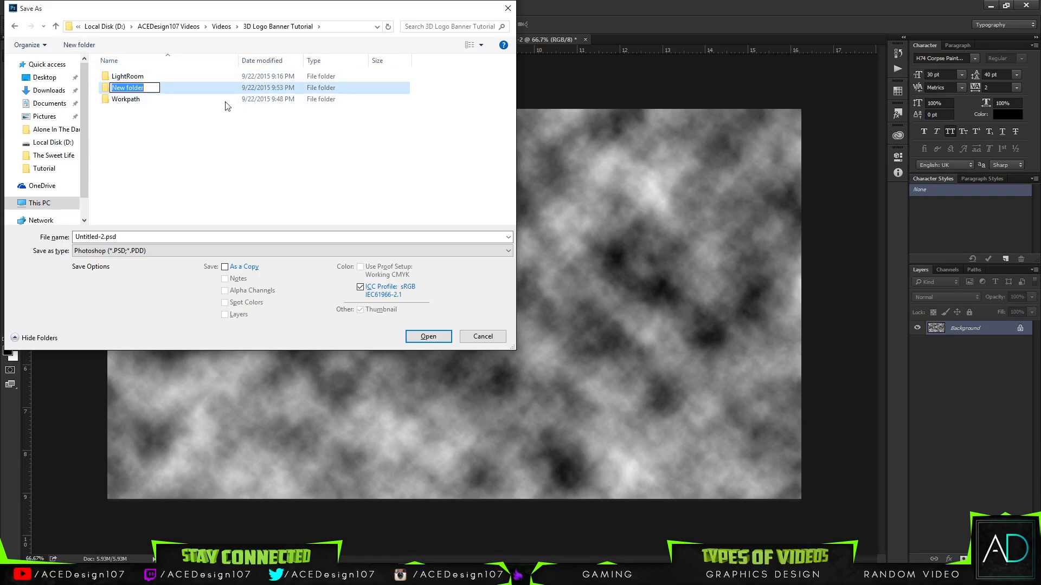
type("Assest")
key("Return")
key("Return")
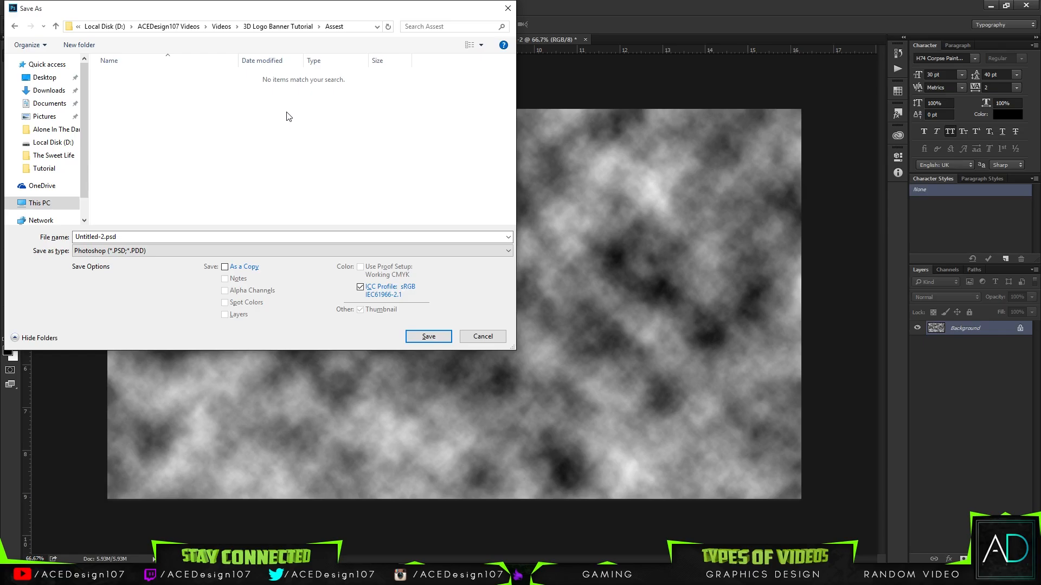
left_click(111, 237)
type("Clouds")
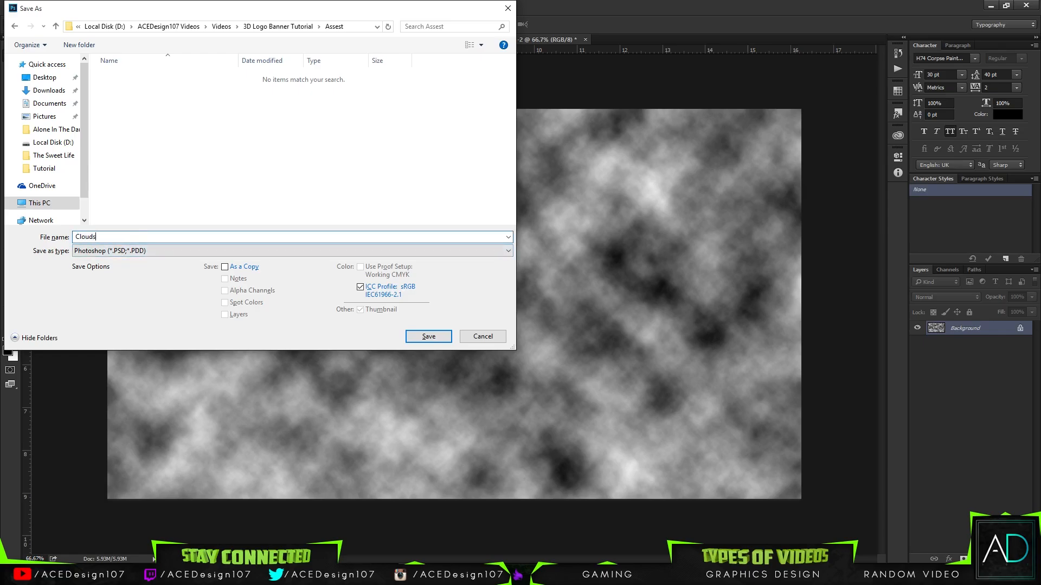
key("Return")
Save another version of the clouds image in the Assest folder as Clouds.png in PNG format
key("ctrl+shift+s")
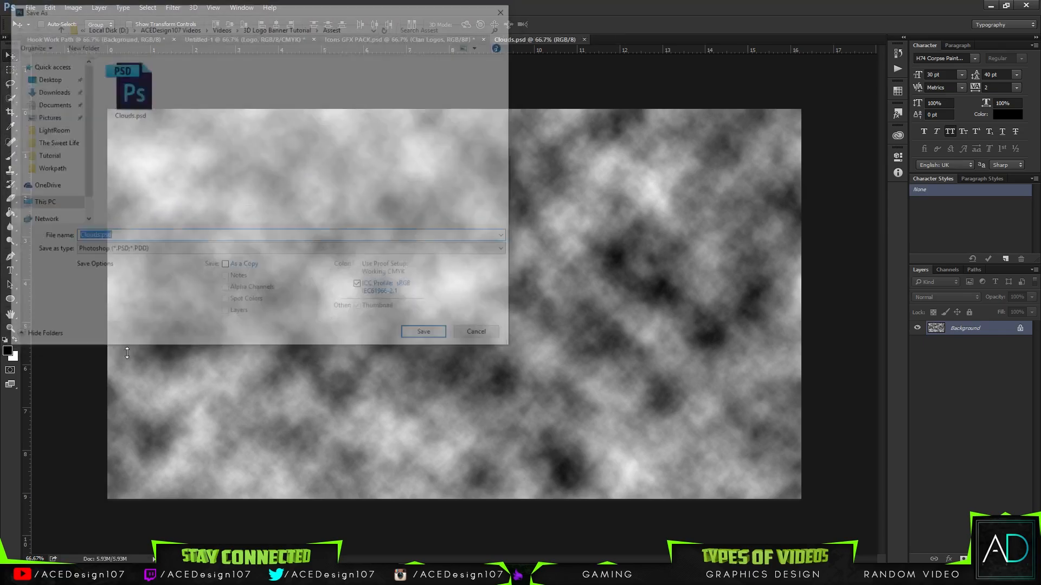
left_click(123, 252)
left_click(93, 400)
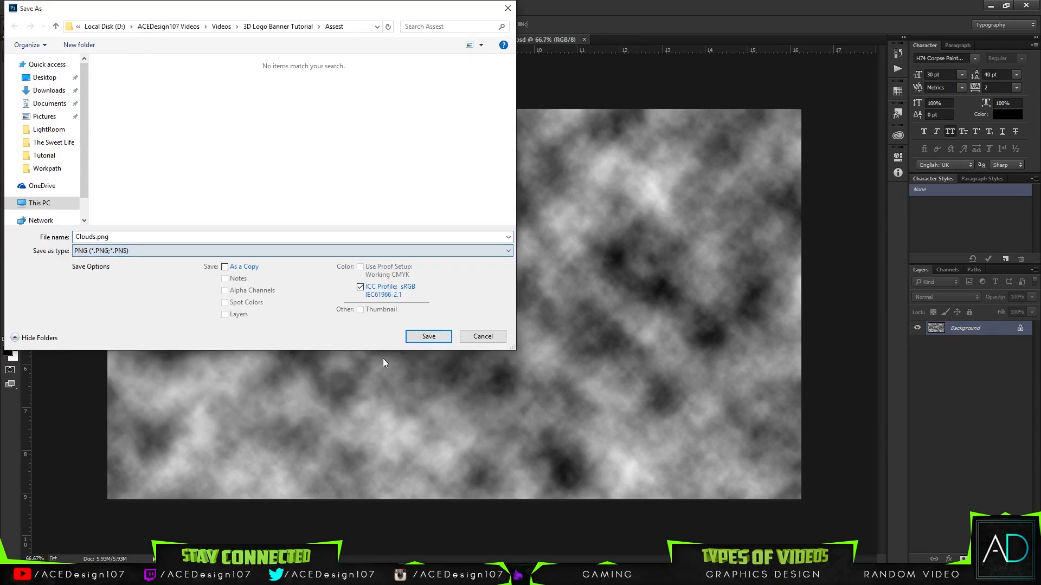
left_click(425, 337)
left_click(553, 179)
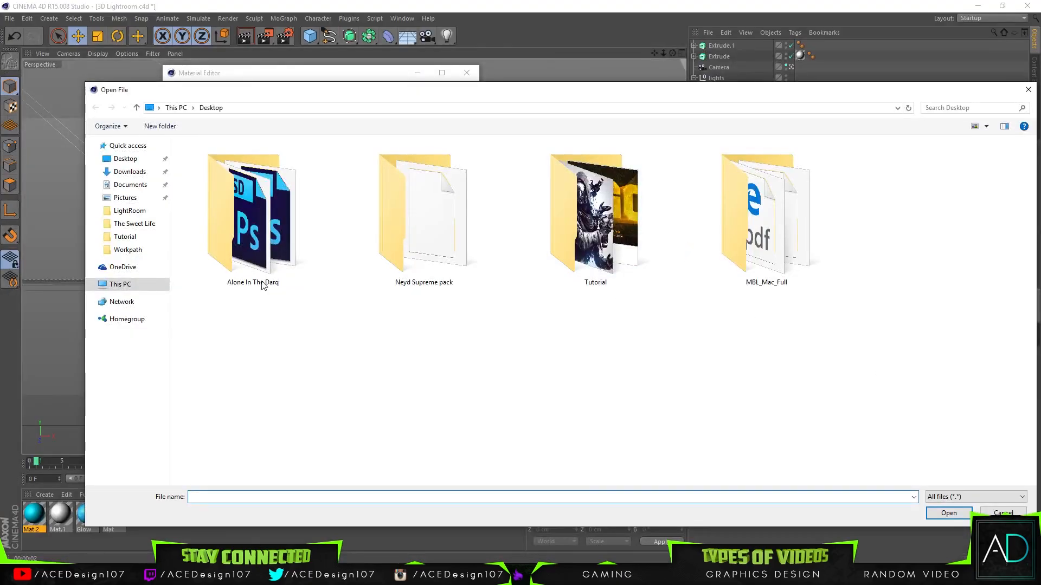
In Cinema 4D, load Clouds.png from the Assest folder as Mat.2's color texture and set its mix strength to 33%
left_click(120, 285)
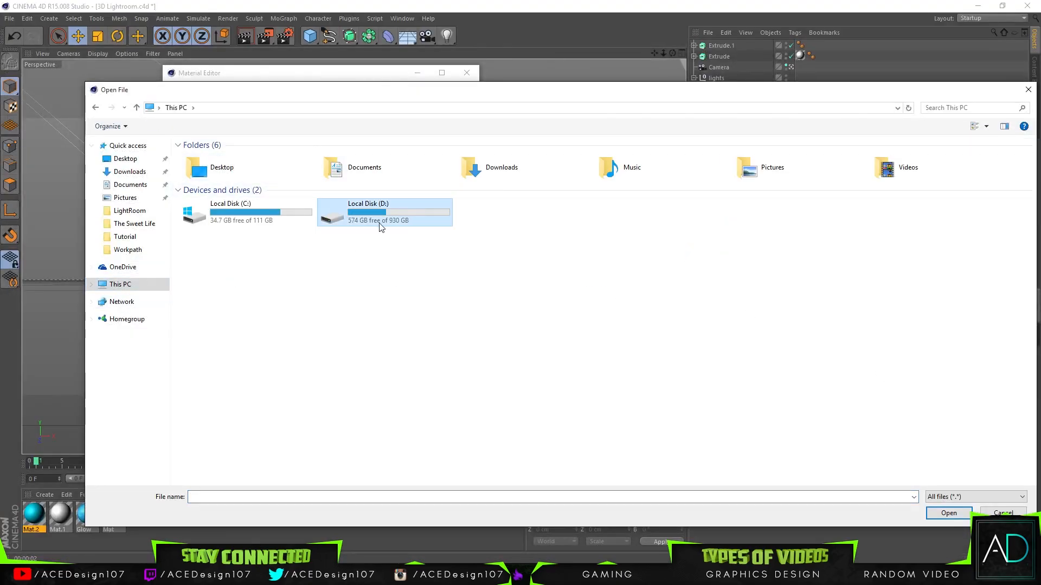
double_click(410, 217)
double_click(216, 168)
double_click(215, 158)
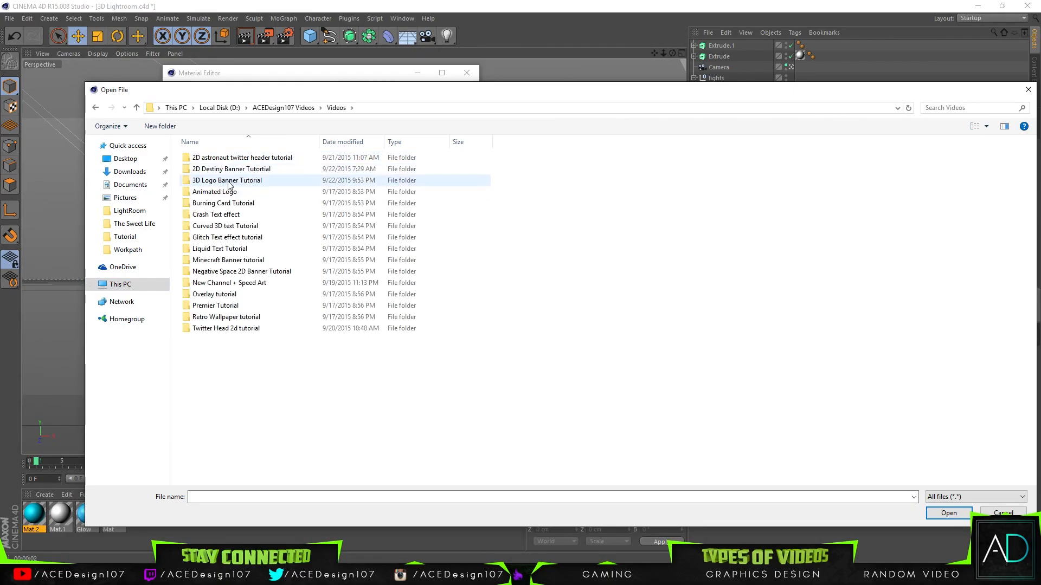
double_click(230, 168)
double_click(221, 163)
left_click(205, 158)
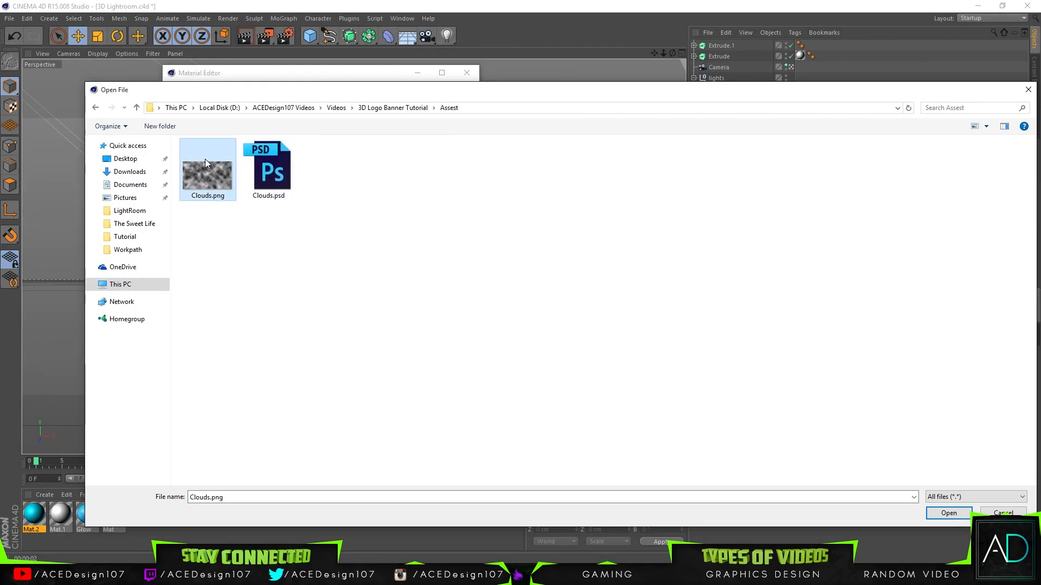
double_click(205, 158)
left_click(532, 328)
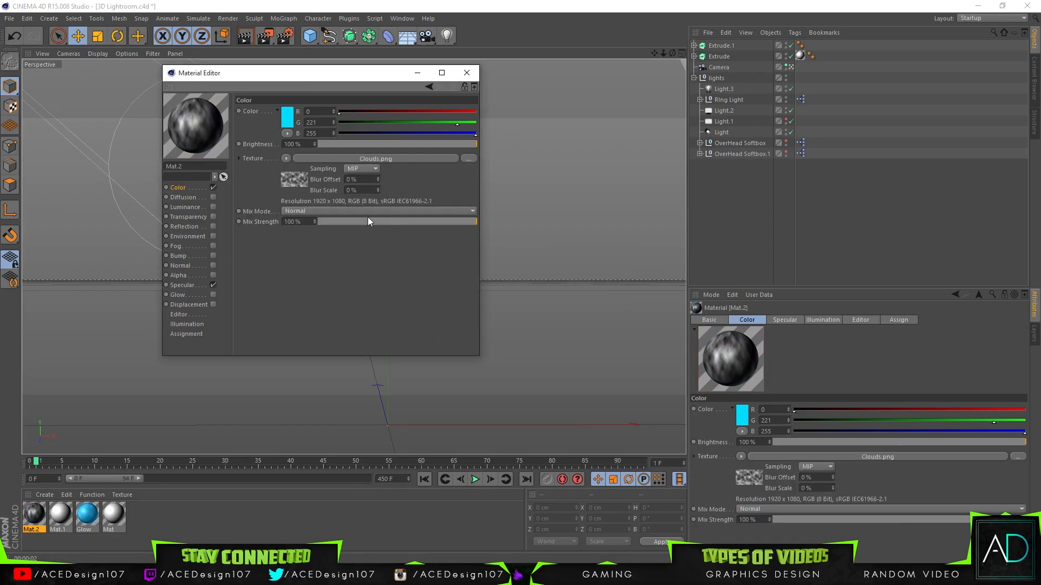
left_click_drag(433, 223, 366, 220)
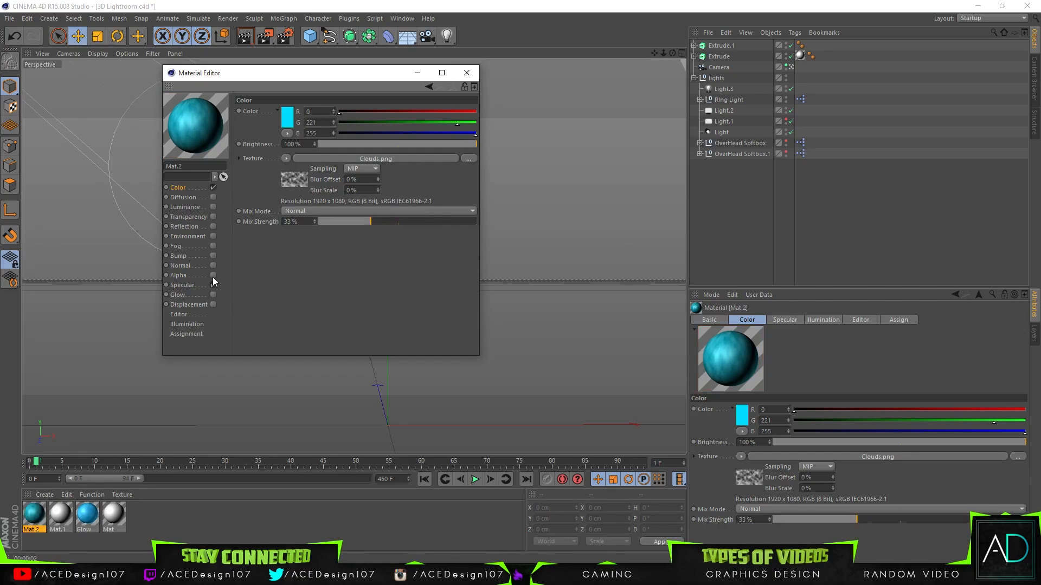
Enable Glow on Mat.2 with an inner strength of 65% and an outer strength of 5%
left_click(187, 296)
left_click(214, 294)
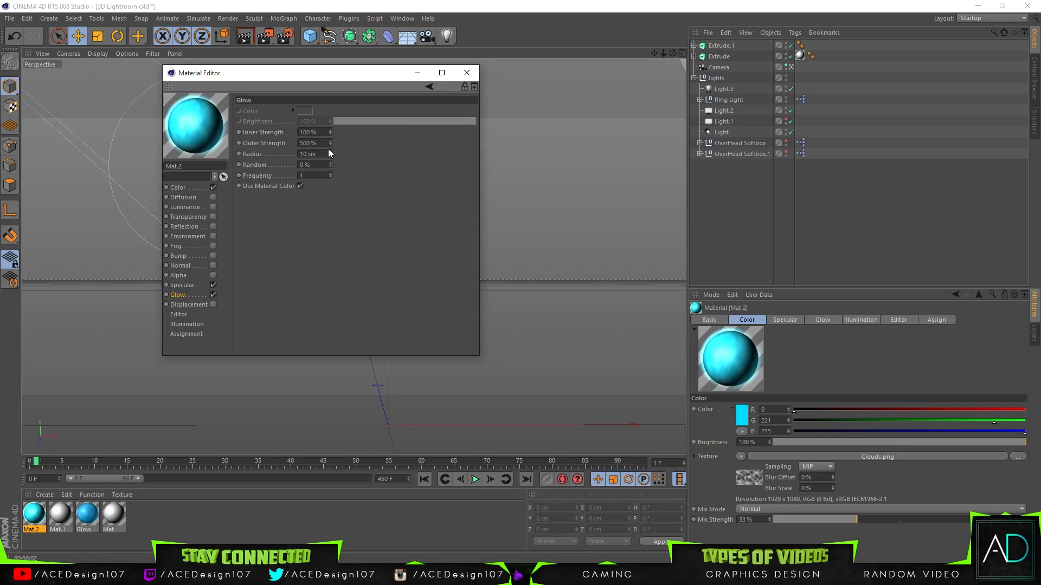
left_click_drag(330, 144, 329, 145)
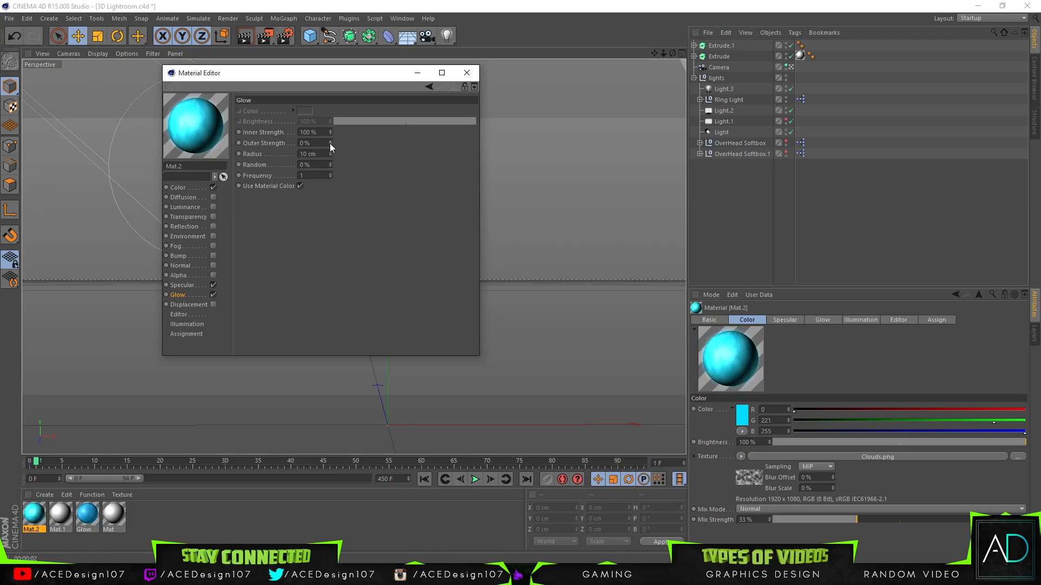
left_click_drag(330, 143, 295, 144)
type("5")
key("Return")
type("65")
key("Return")
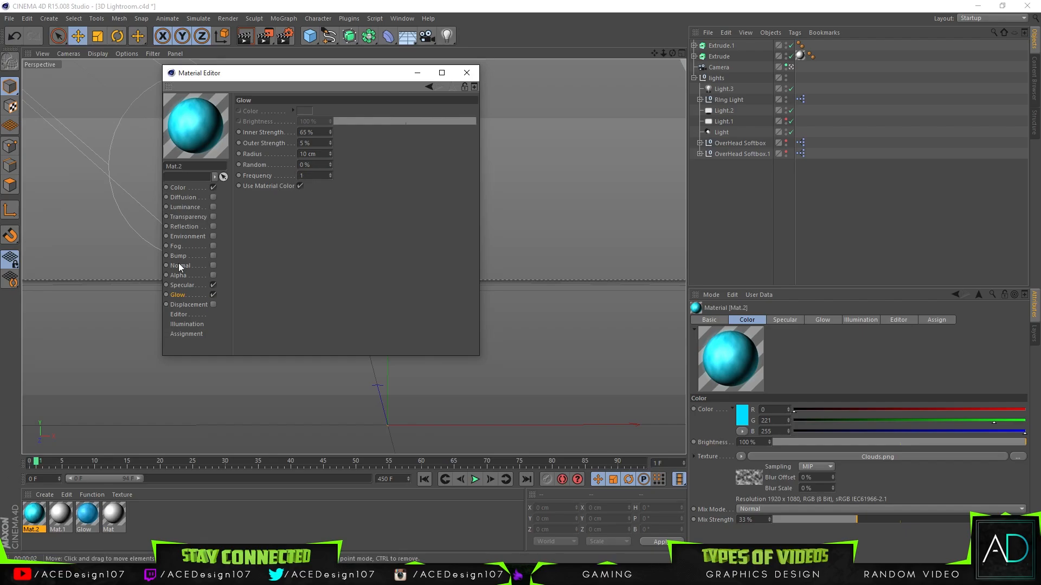
Stop Mat.2's glow from using the material color, give it a dark blue color, and close the Material Editor
left_click(300, 186)
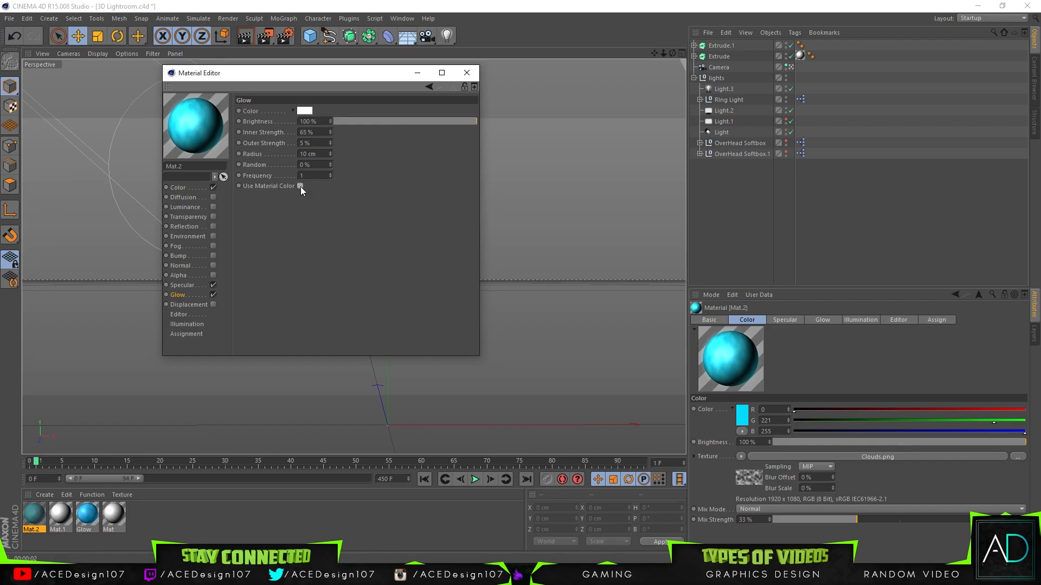
left_click(305, 111)
left_click_drag(326, 74, 330, 74)
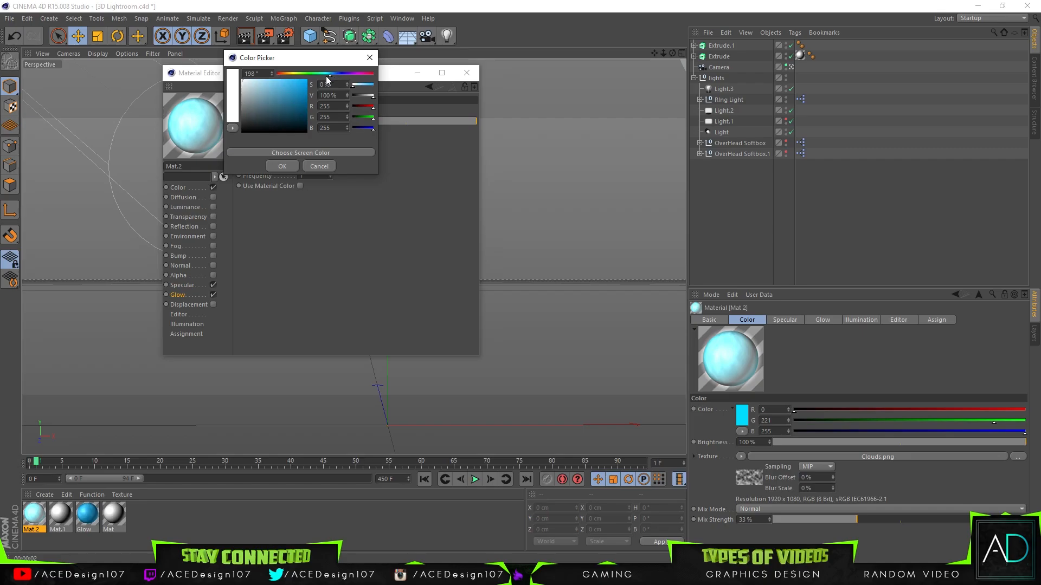
mouse_move(302, 107)
left_mouse_down()
mouse_move(307, 114)
mouse_move(308, 97)
mouse_move(307, 110)
left_mouse_up()
left_click(335, 75)
left_click(283, 166)
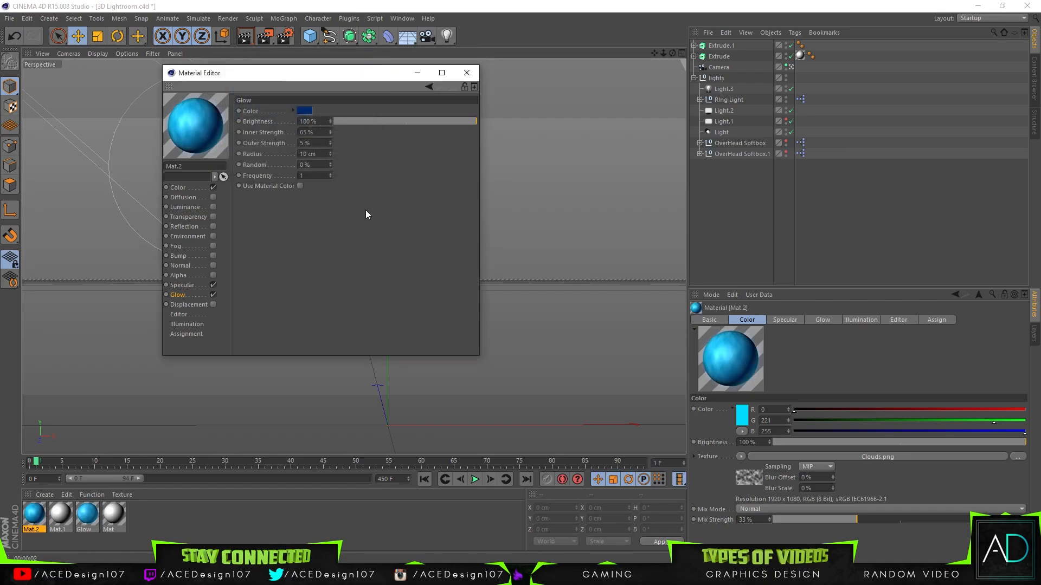
left_click_drag(0, 62, 0, 379)
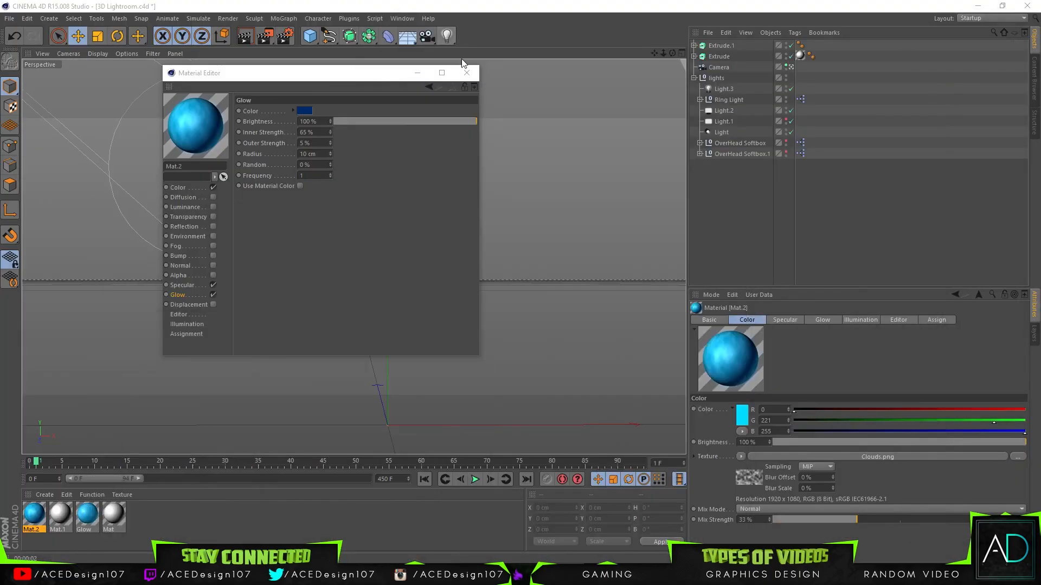
left_click(467, 73)
Apply Mat.2 to the Extrude.1 object and render the view to check it
left_click(97, 518)
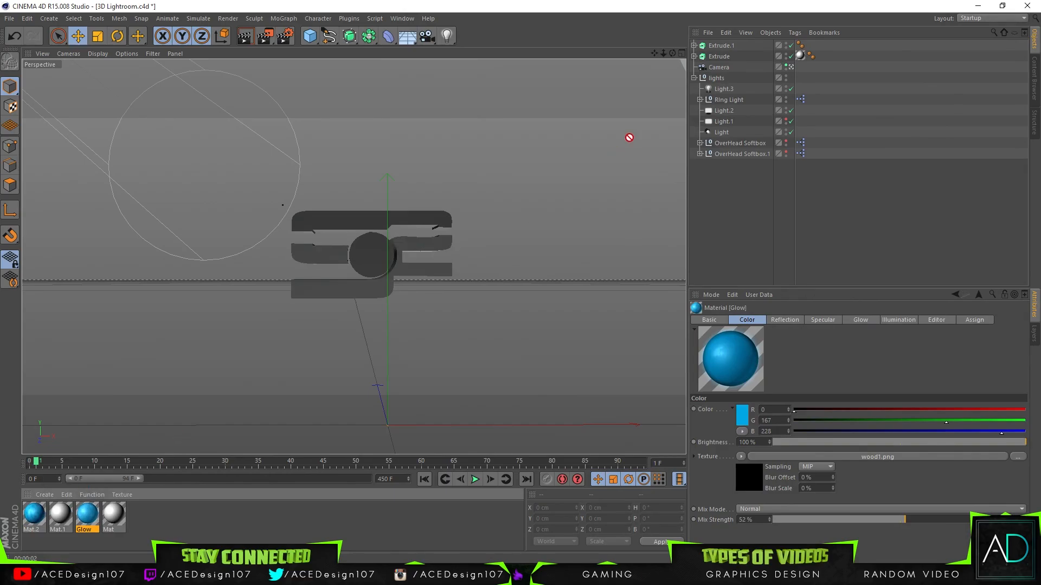
left_click_drag(743, 23, 726, 48)
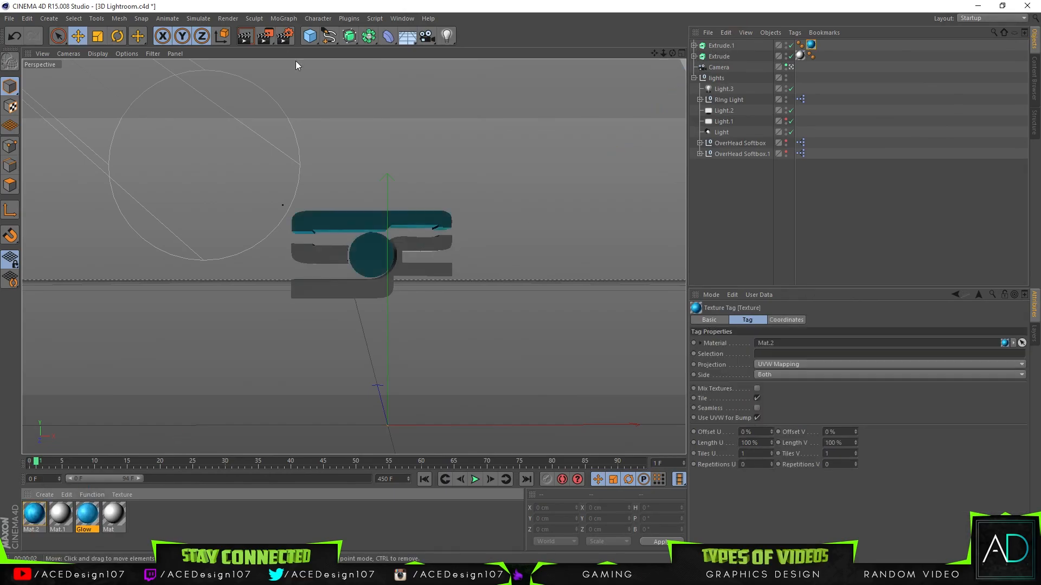
left_click(244, 36)
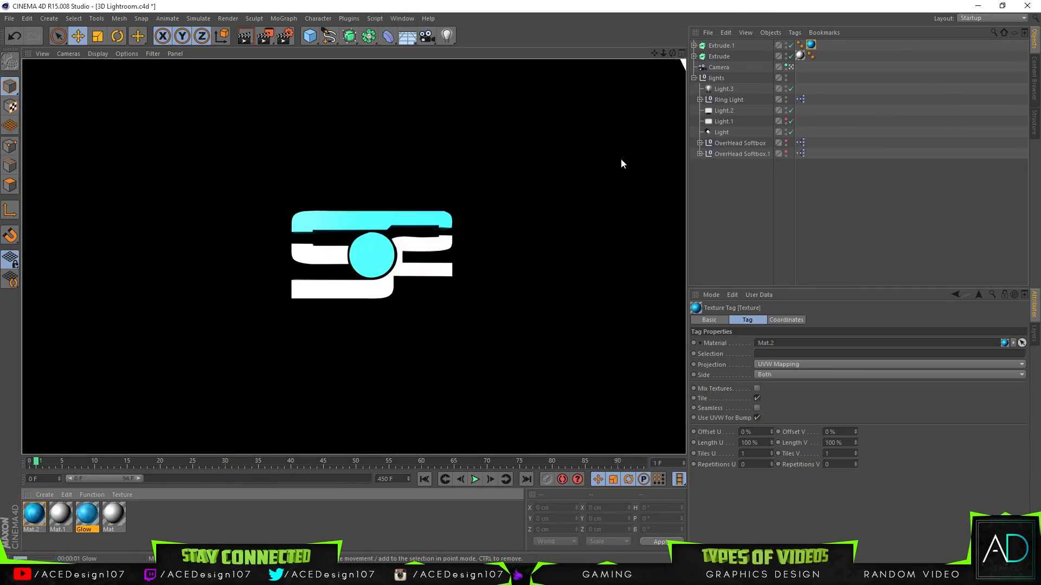
Set the projection of Extrude.1's Mat.2 texture tag to Cubic and render the view
left_click(811, 46)
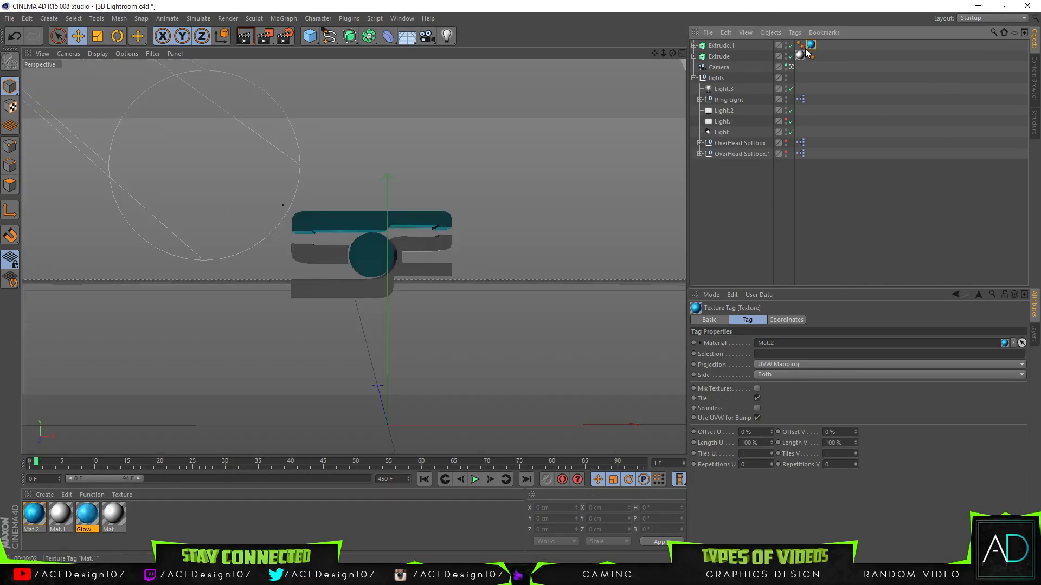
left_click(779, 363)
left_click(771, 407)
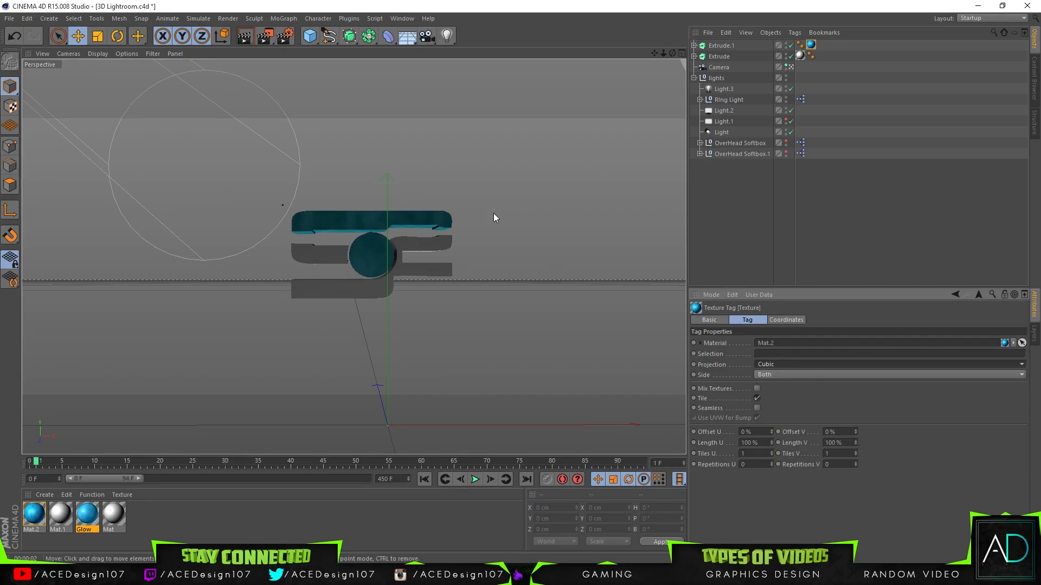
left_click(245, 37)
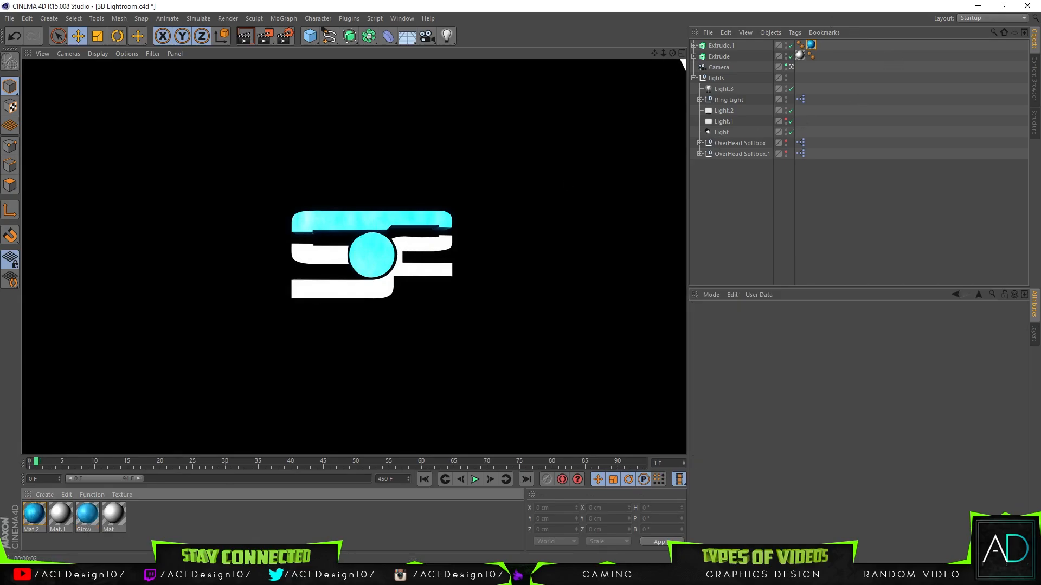
Replace the Glow material's color texture with Clouds.png and close the Material Editor
left_click(86, 515)
right_click(95, 518)
left_click(115, 401)
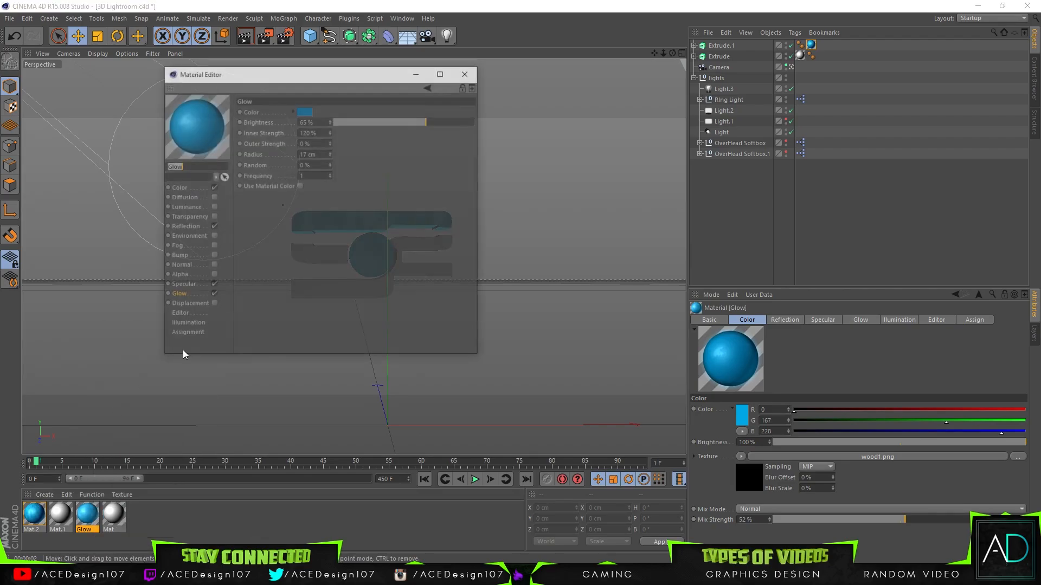
left_click(177, 188)
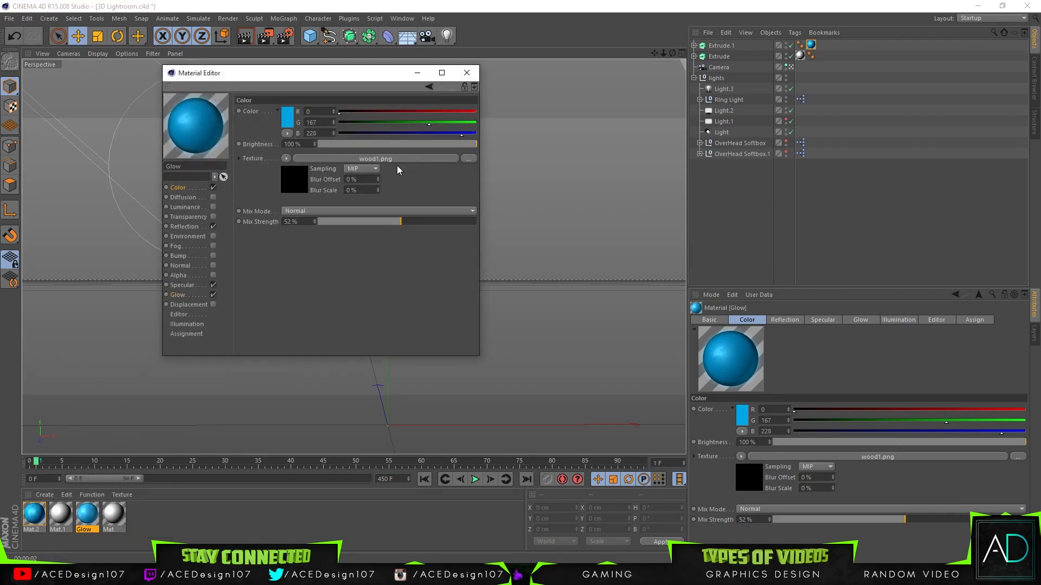
left_click(286, 159)
left_click(292, 178)
left_click(200, 189)
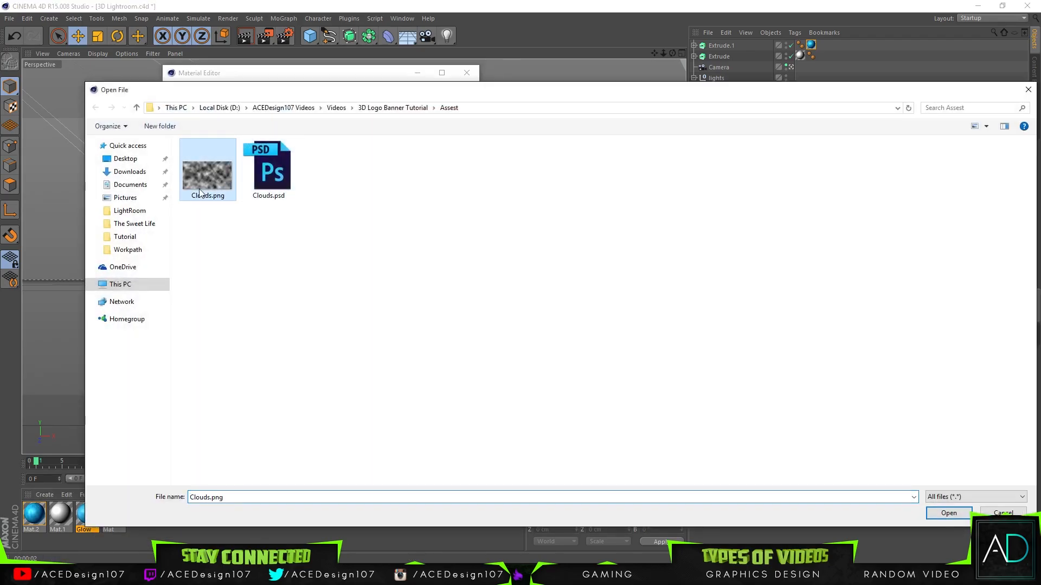
left_click(947, 513)
left_click(534, 329)
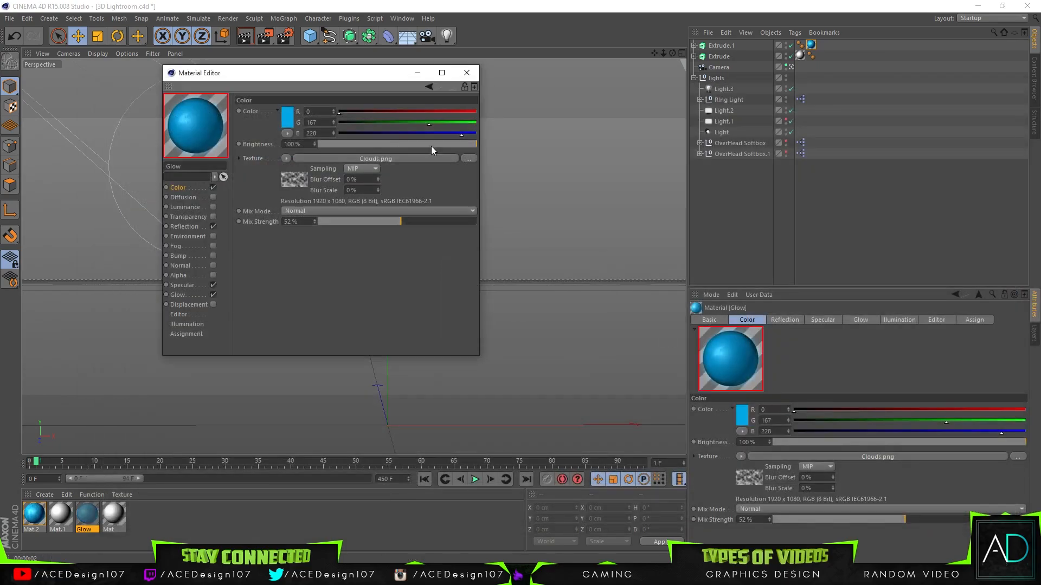
left_click(467, 72)
Replace Mat.2 on the Extrude.1 object with the Glow material and render the view
left_click_drag(101, 506, 718, 47)
left_click(810, 48)
key("Delete")
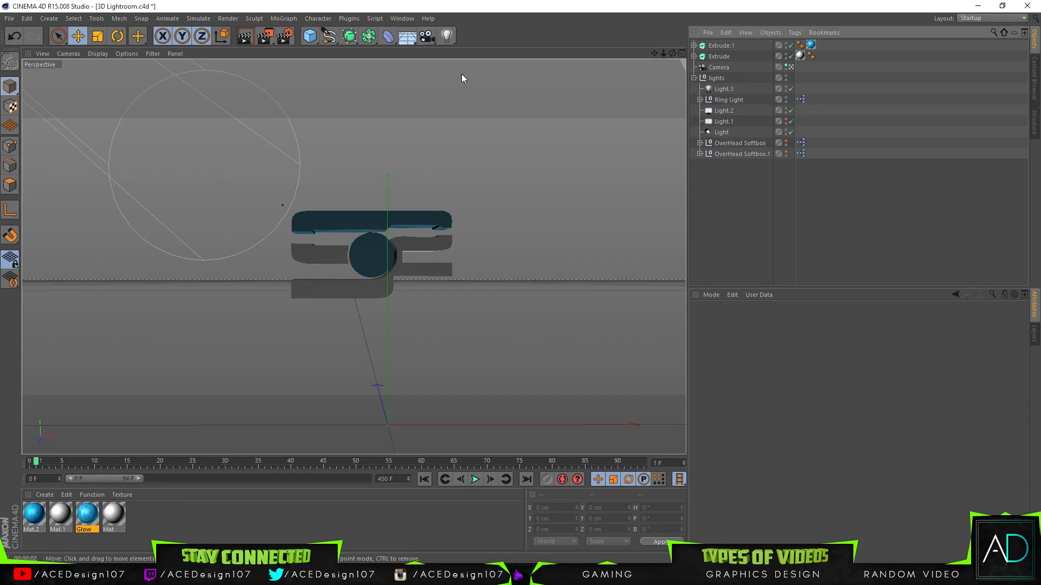
left_click(244, 37)
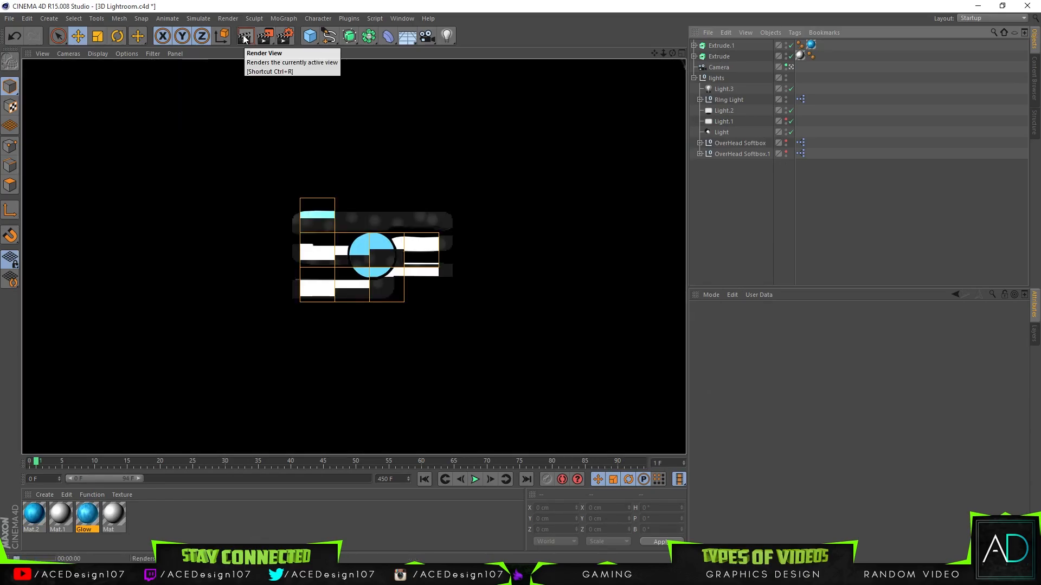
Set the projection of Extrude.1's Glow texture tag to Cubic and render the view again
left_click(810, 45)
left_click(773, 364)
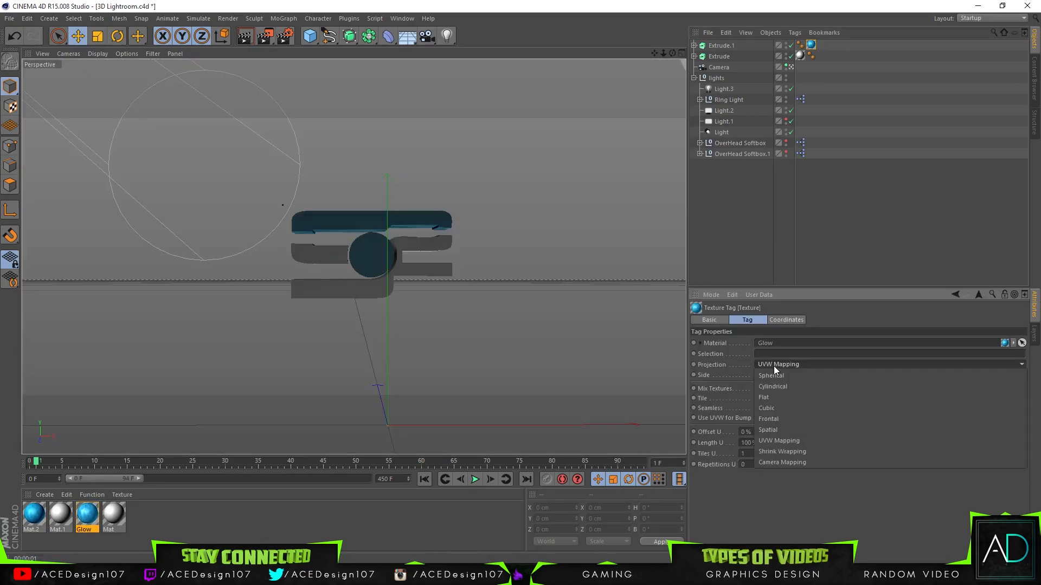
left_click(769, 407)
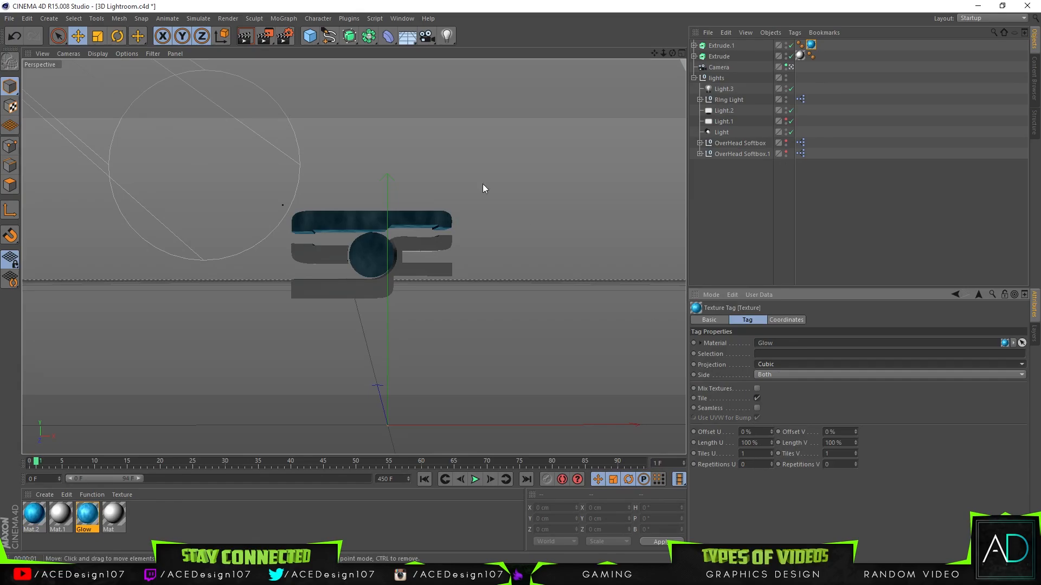
left_click(247, 37)
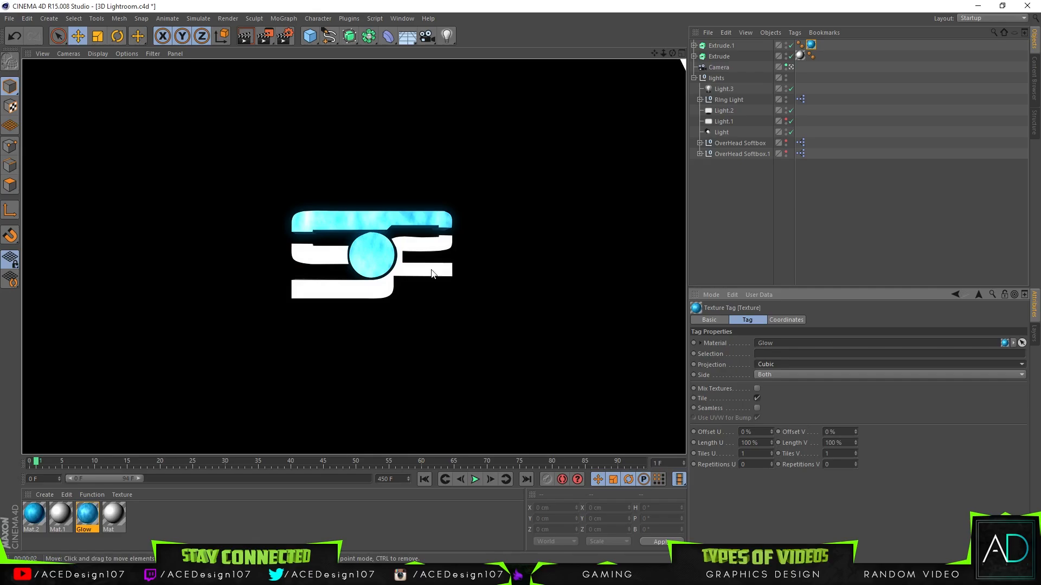
Raise the Glow material's glow brightness and set its glow color to a brighter blue, RGB 0, 138, 208
right_click(85, 519)
left_click(93, 400)
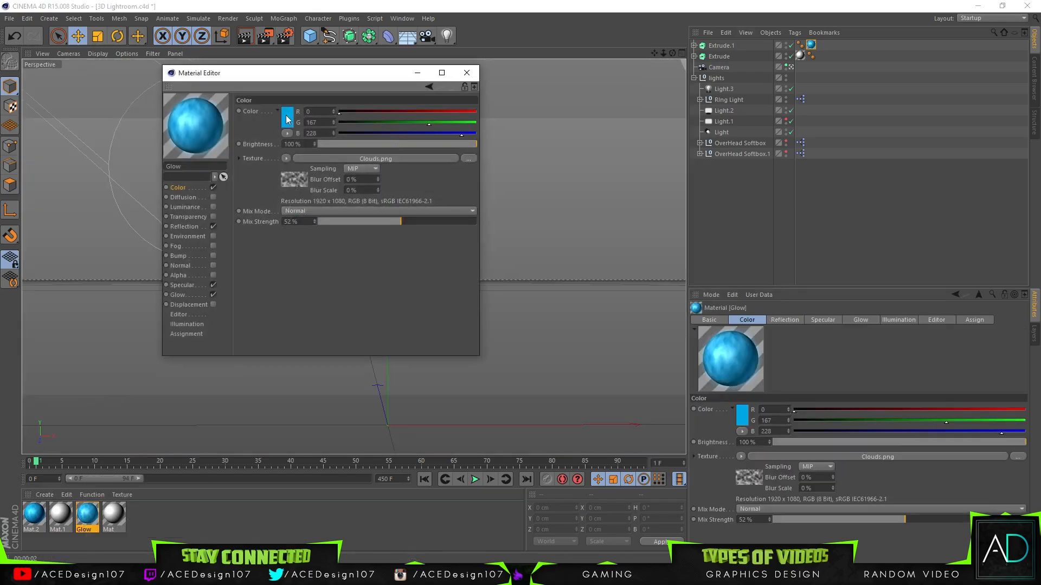
left_click(287, 118)
left_click(352, 60)
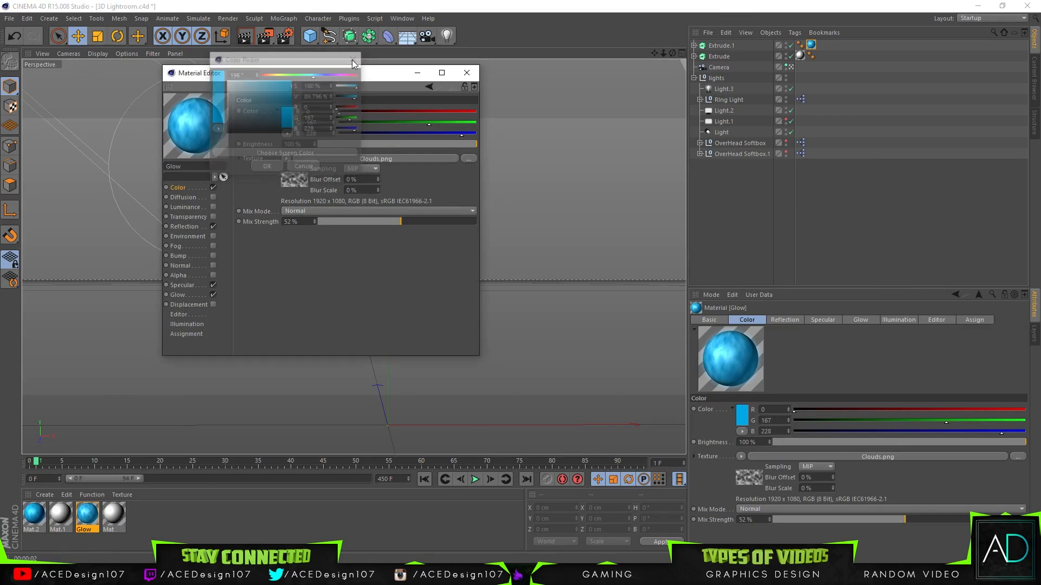
left_click(178, 296)
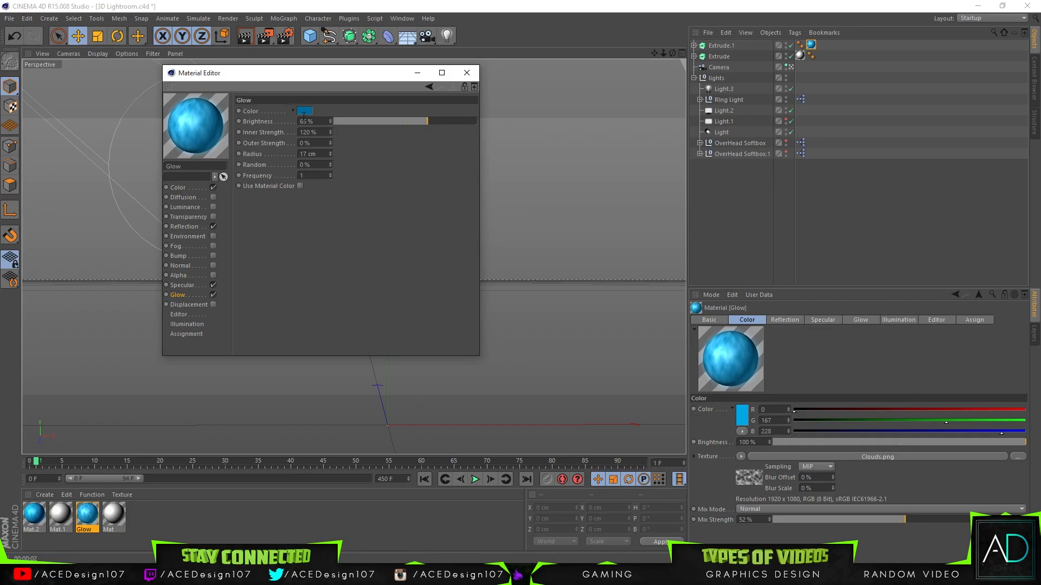
left_click_drag(330, 132, 314, 85)
left_click(331, 130)
left_click(308, 110)
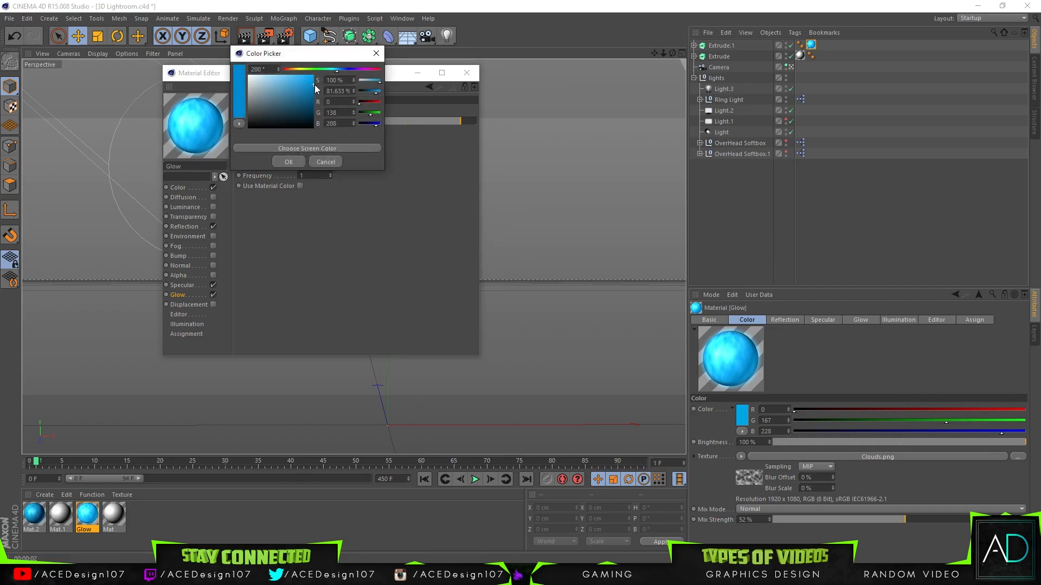
left_click(291, 161)
left_click(466, 72)
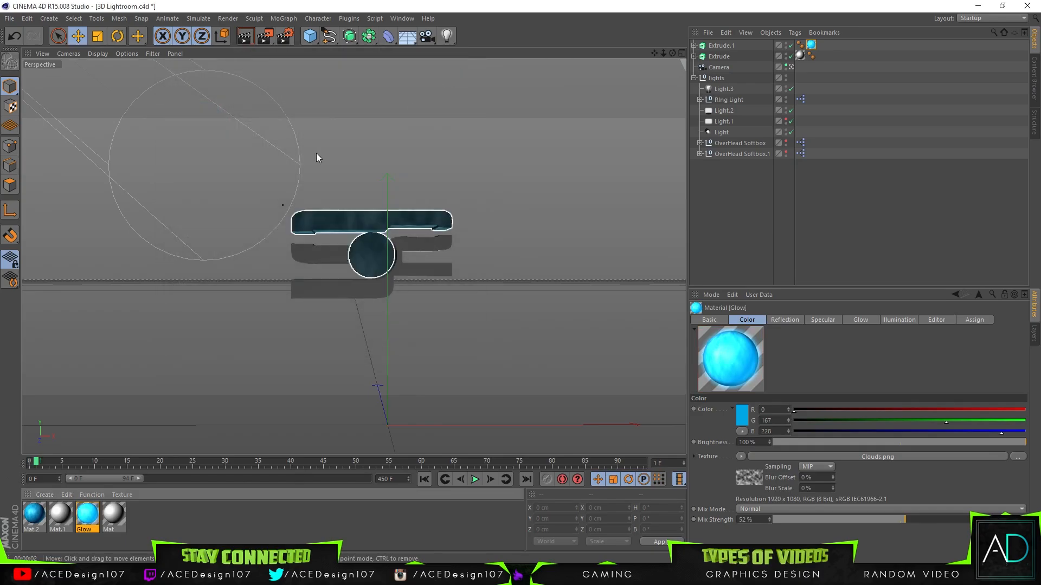
Render the view and set the Glow material's glow inner strength to 174% and glow brightness to 54%
left_click(244, 36)
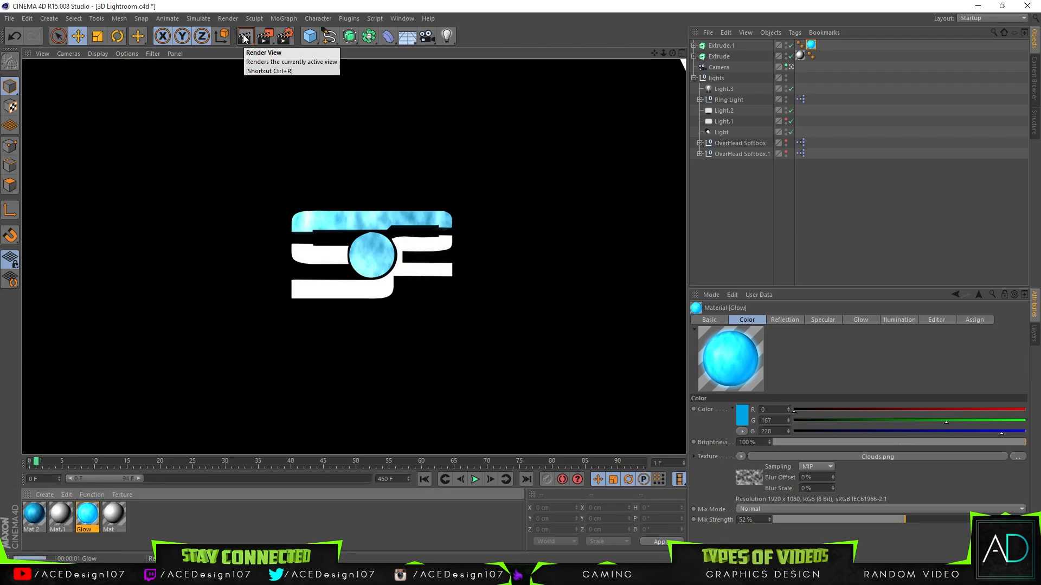
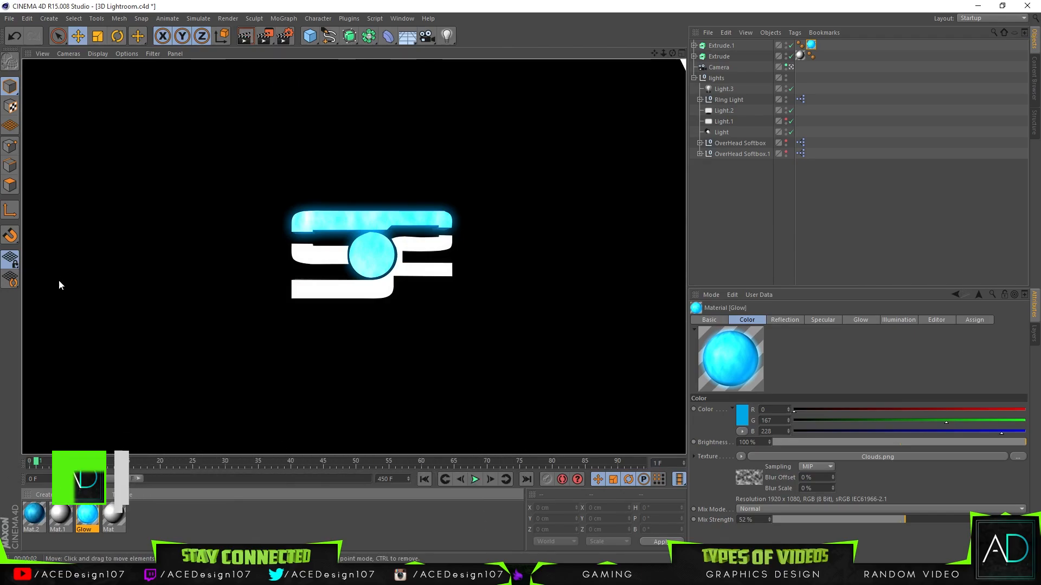
right_click(90, 508)
left_click(124, 400)
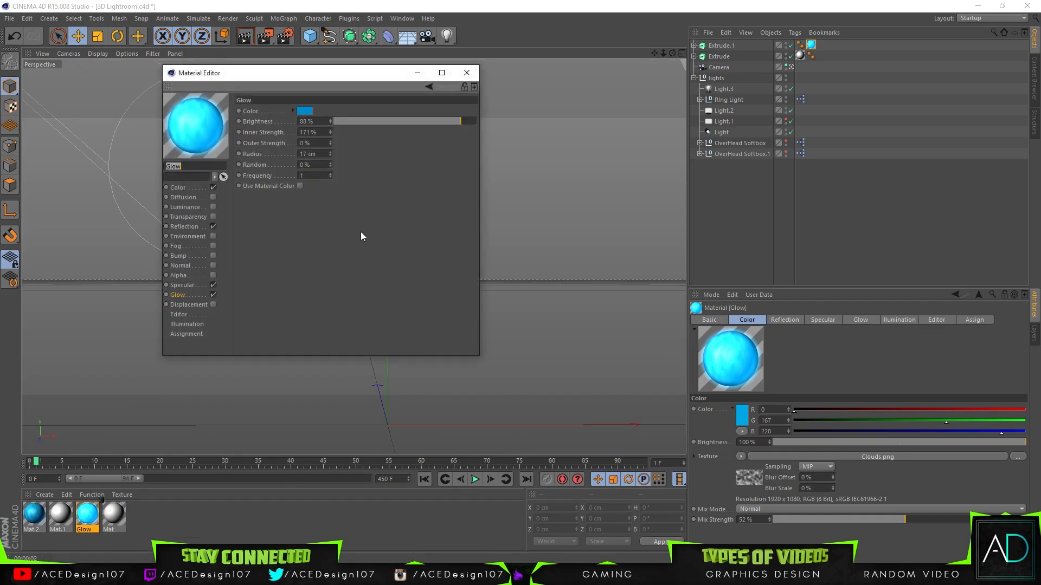
left_click_drag(330, 133, 329, 131)
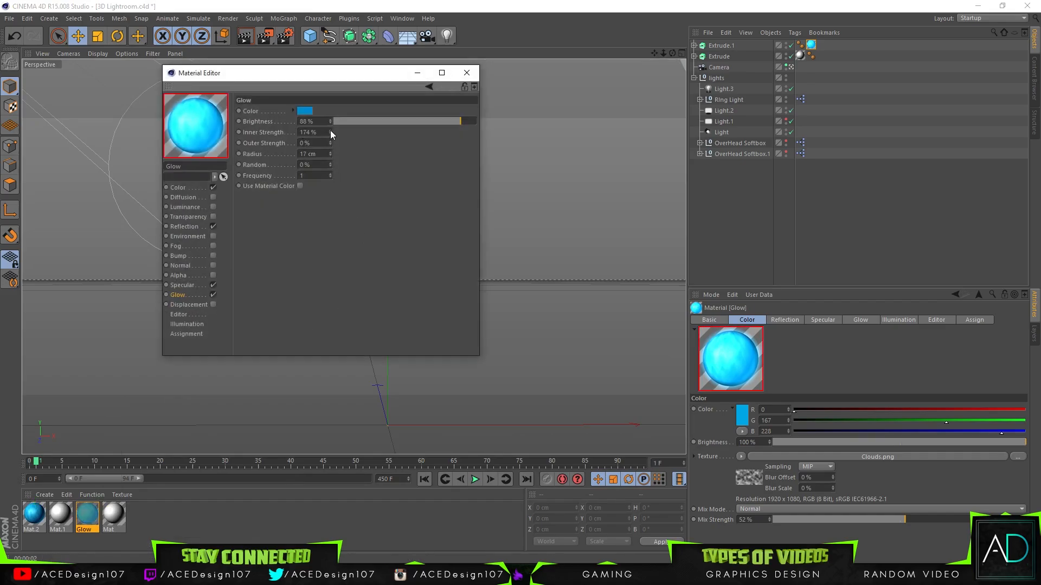
left_click_drag(466, 122, 416, 122)
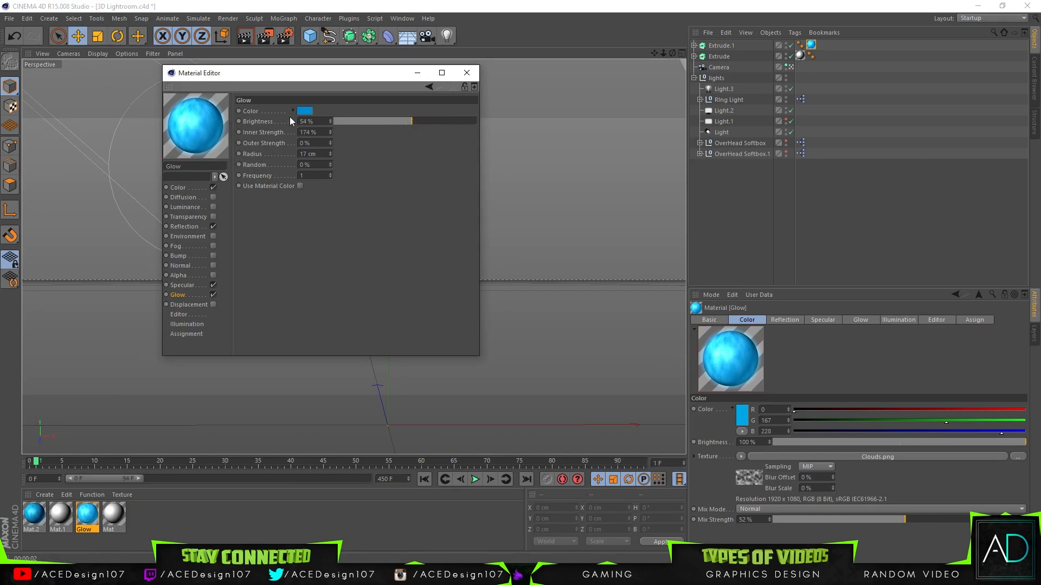
Set the Glow material's texture mix strength to 30% and its color to bright cyan, RGB 0, 238, 255, and render the view
left_click(177, 188)
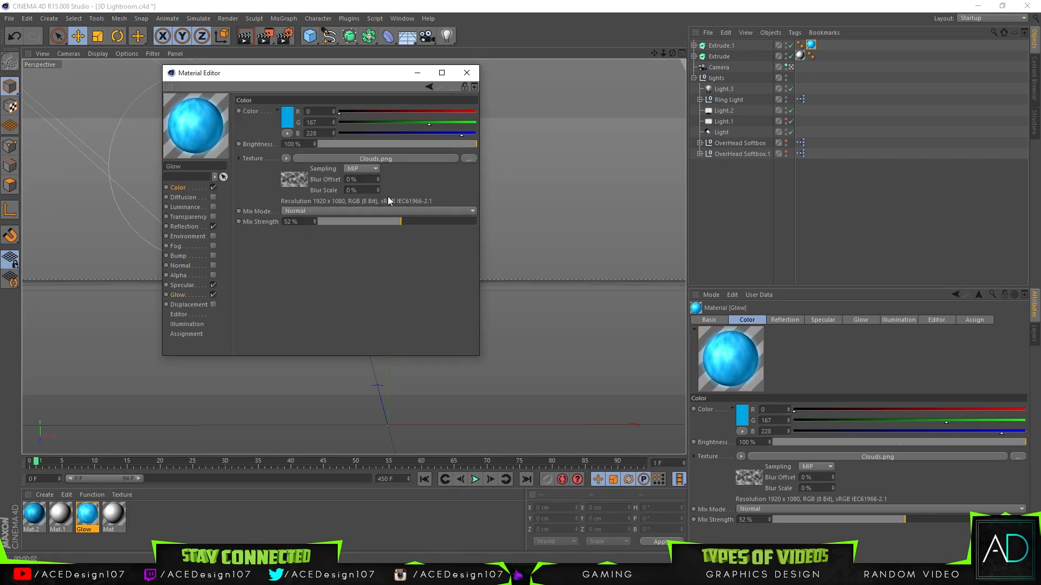
left_click_drag(401, 222, 365, 222)
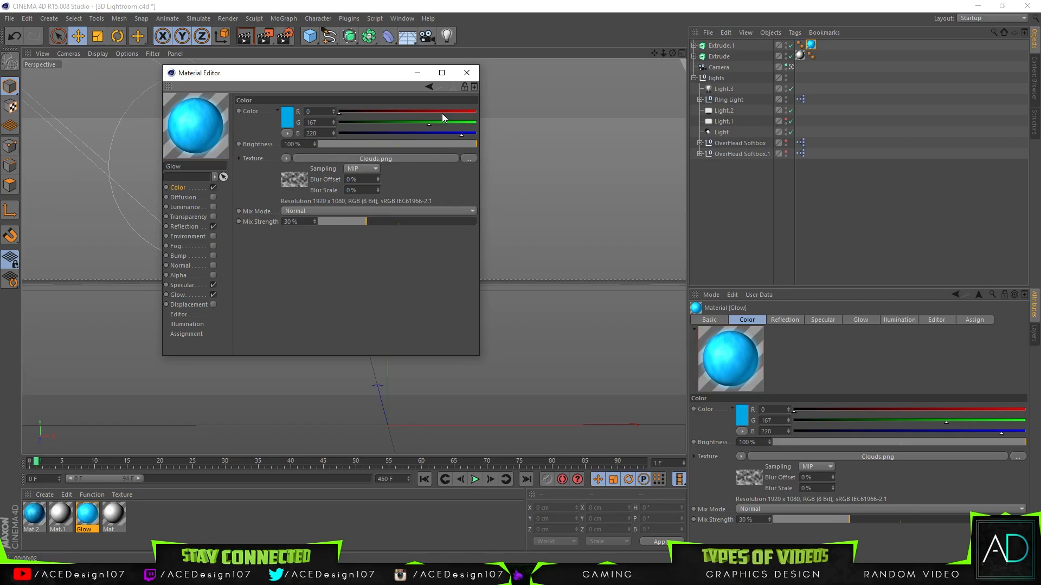
left_click_drag(459, 144, 489, 143)
left_click(292, 112)
left_click_drag(320, 72, 298, 78)
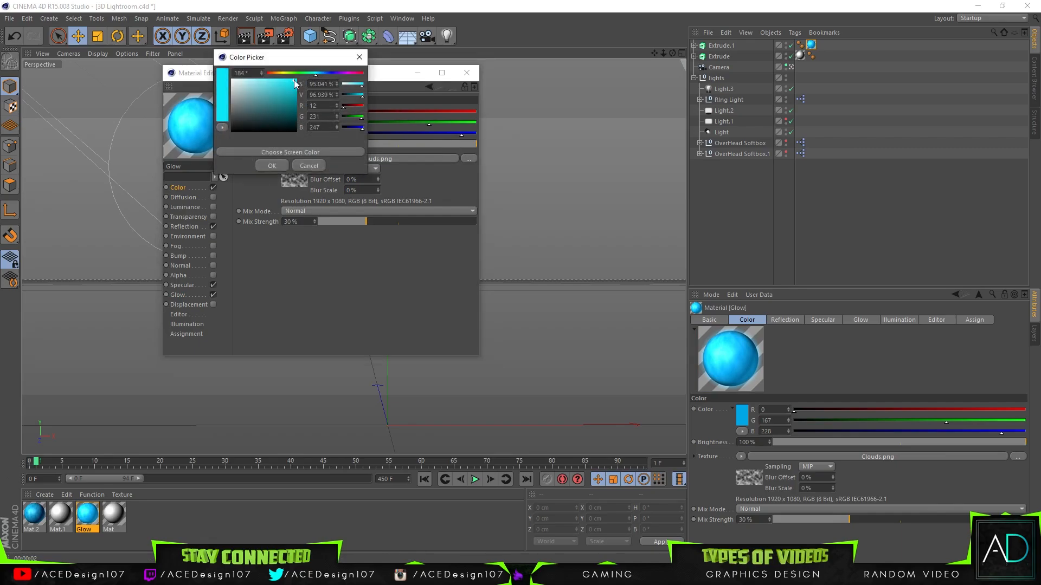
left_click(272, 166)
left_click(477, 70)
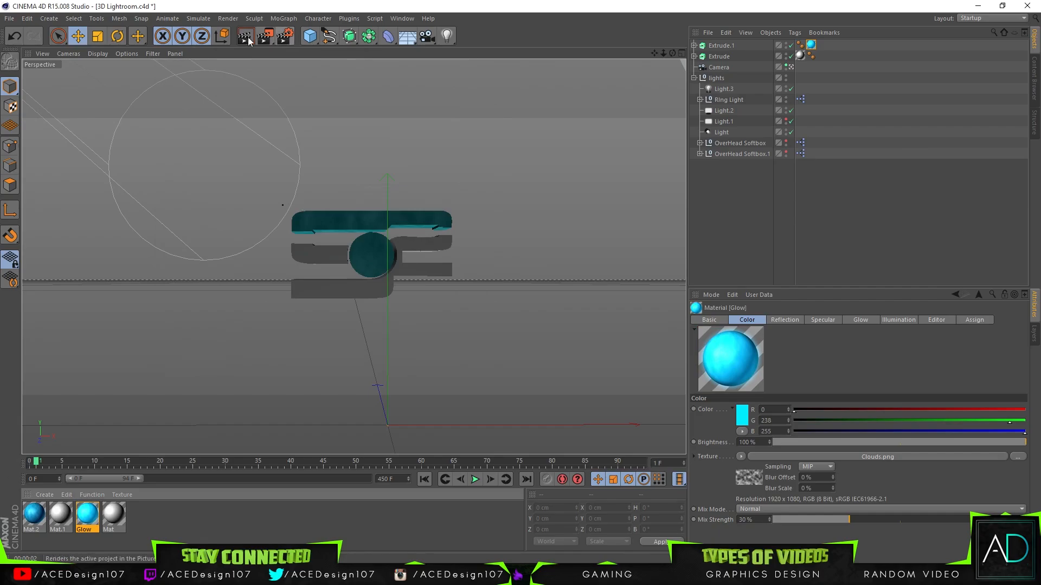
left_click(245, 37)
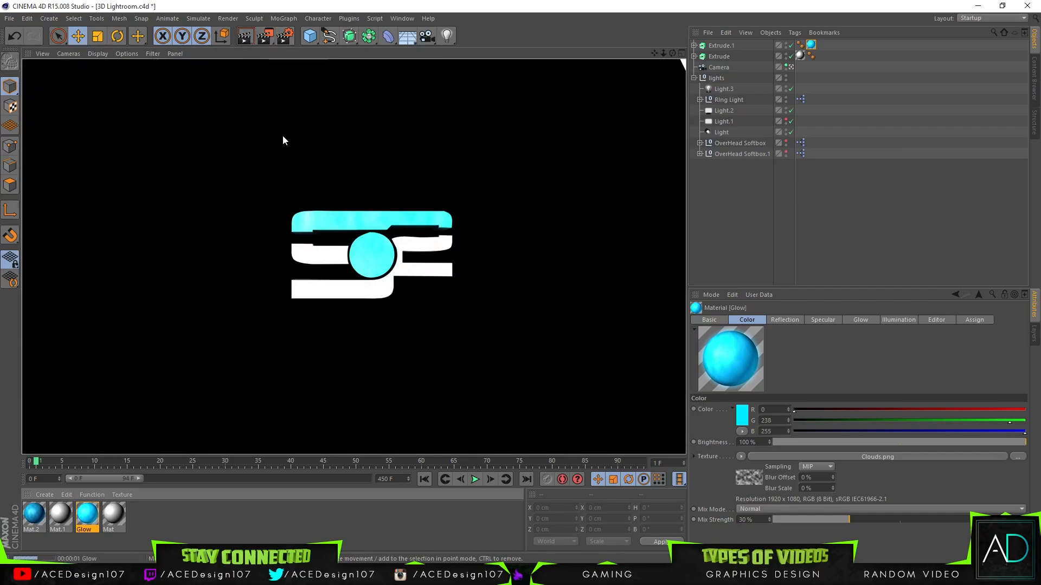
Move Extrude.1 and Extrude together farther back from the camera and render the view
left_click(722, 44)
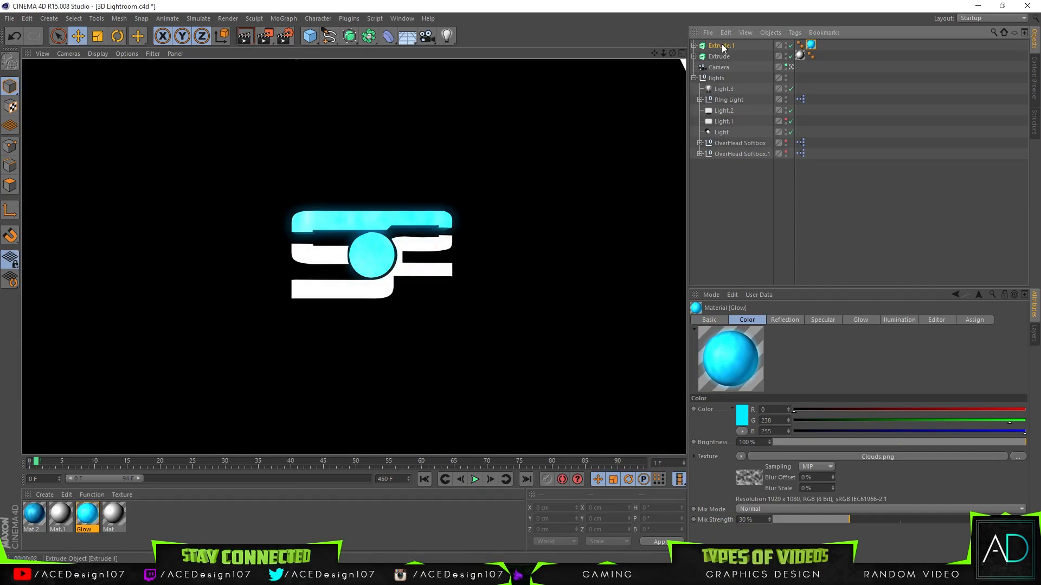
left_click_drag(419, 221, 458, 111)
key("ctrl+z")
left_click(714, 58, "shift")
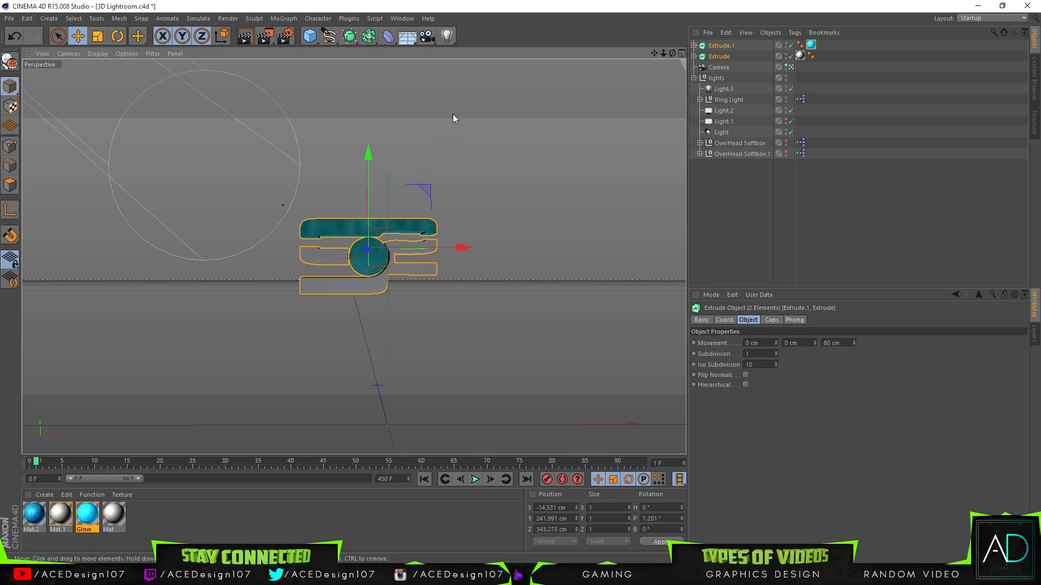
left_click(245, 36)
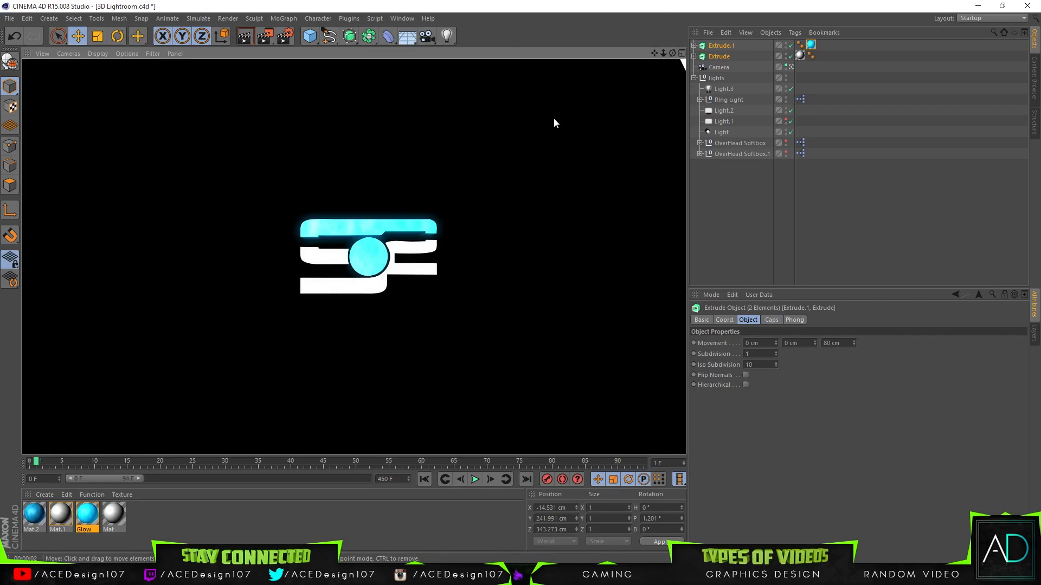
Orbit the camera slightly around the logo, deselect all objects and render the view again
left_click(671, 52)
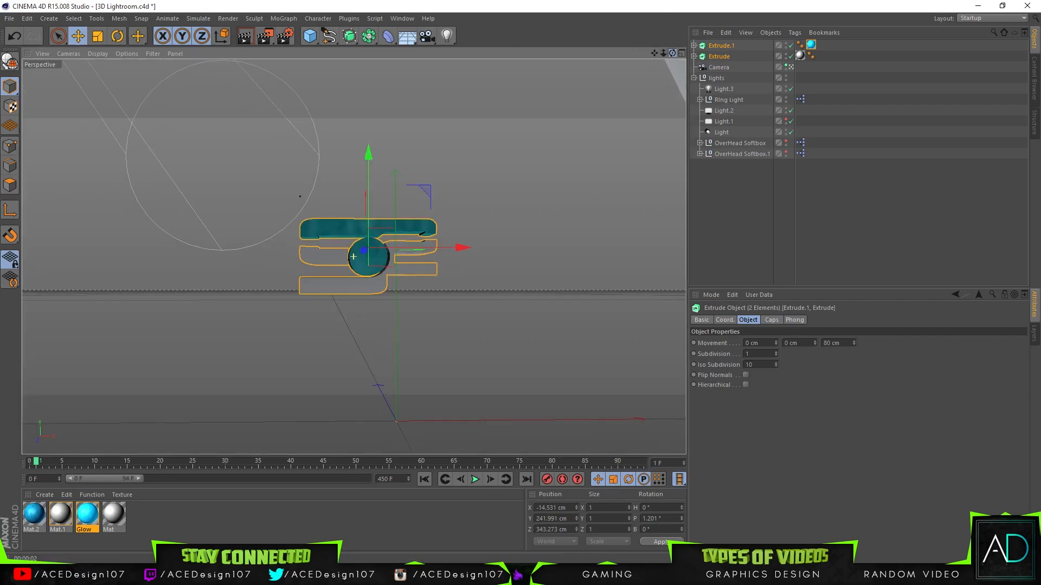
left_click_drag(672, 52, 645, 41)
left_click(725, 183)
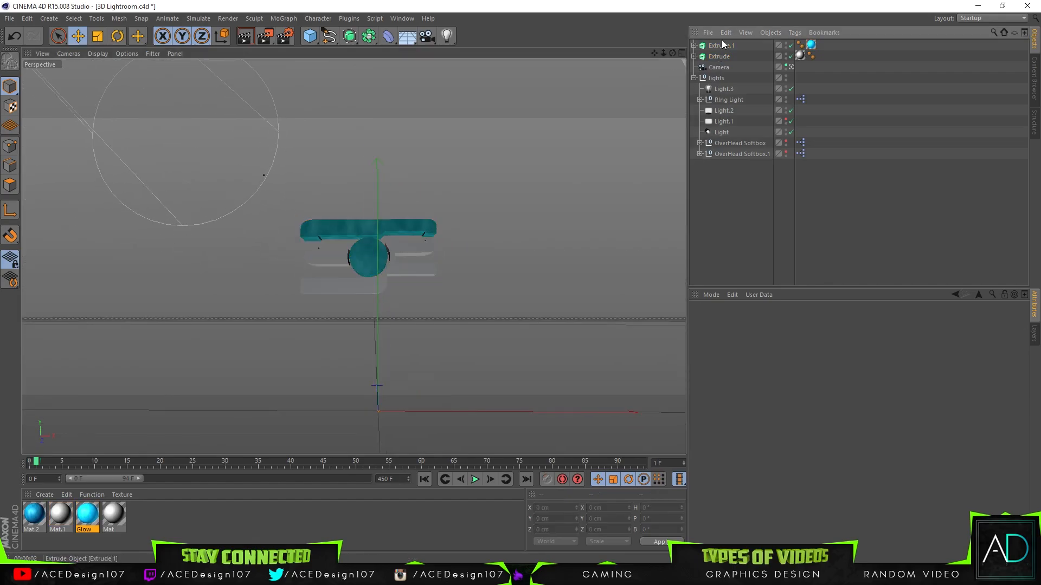
left_click(245, 37)
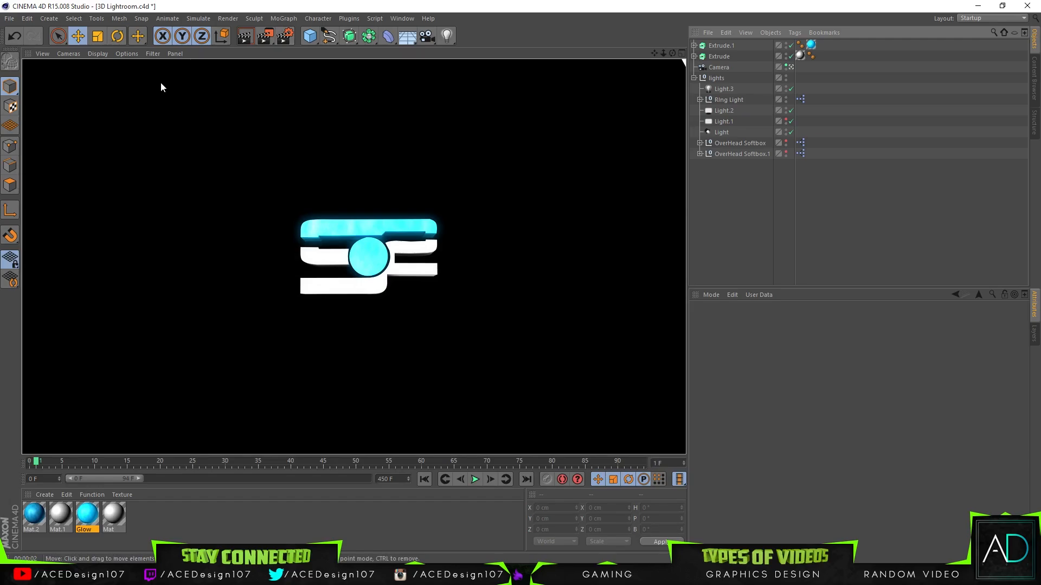
Merge Hook WorkPath.ai into the scene with the default import settings and delete the Mat.2 material
left_click(9, 18)
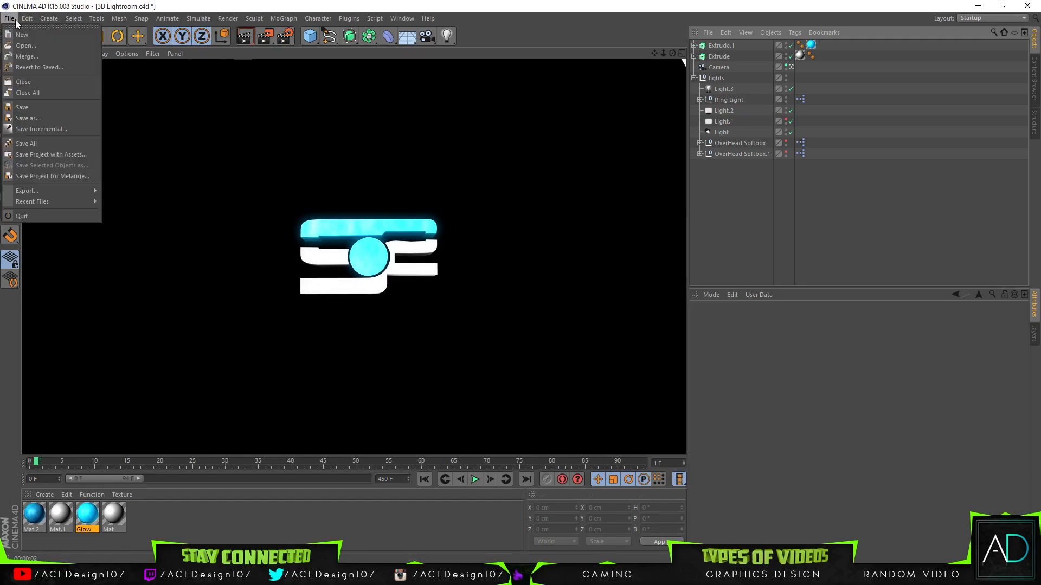
left_click(25, 54)
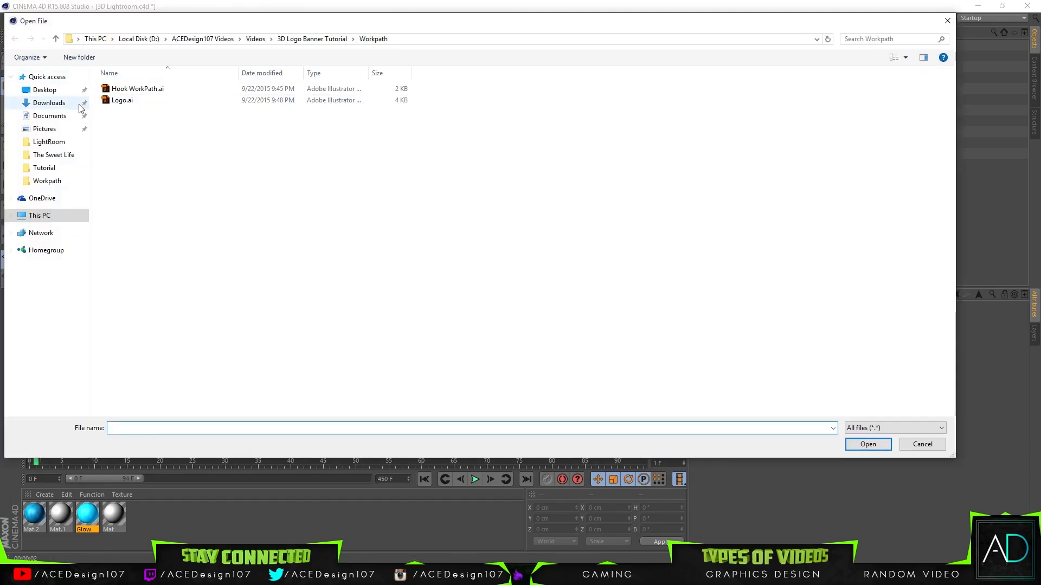
left_click(139, 101)
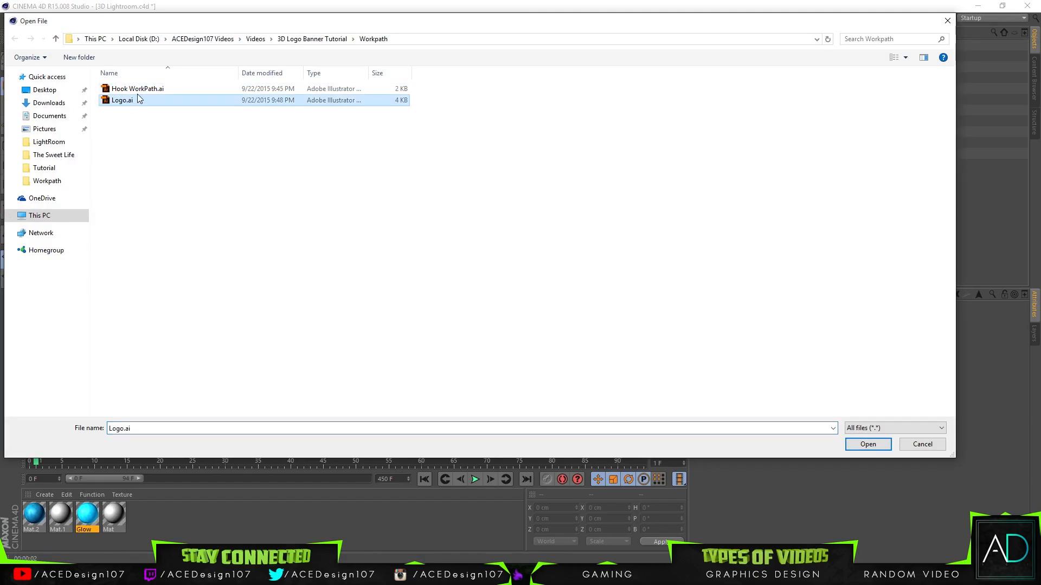
left_click(140, 89)
key("Return")
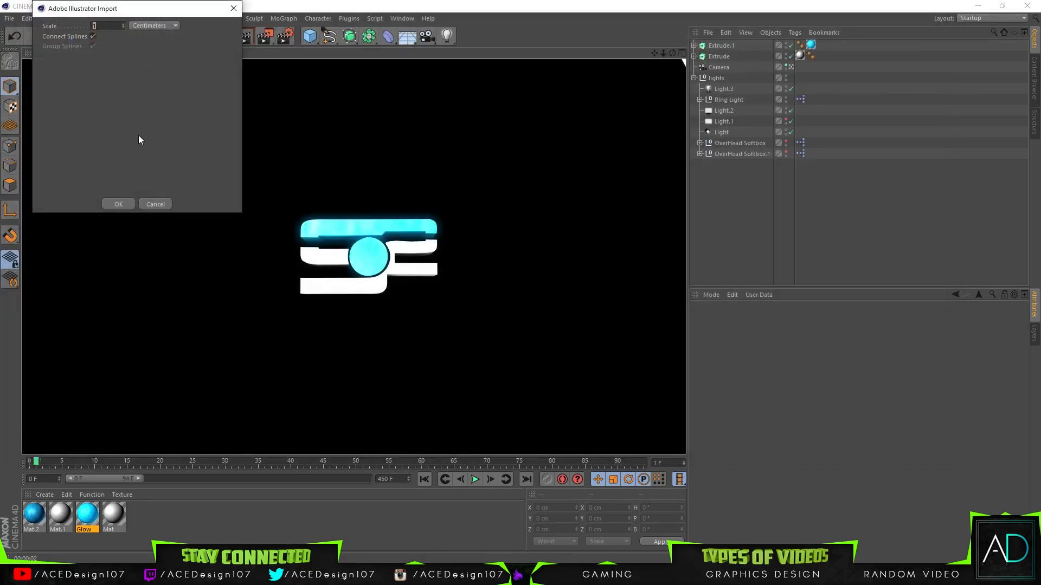
left_click(118, 204)
left_click(44, 519)
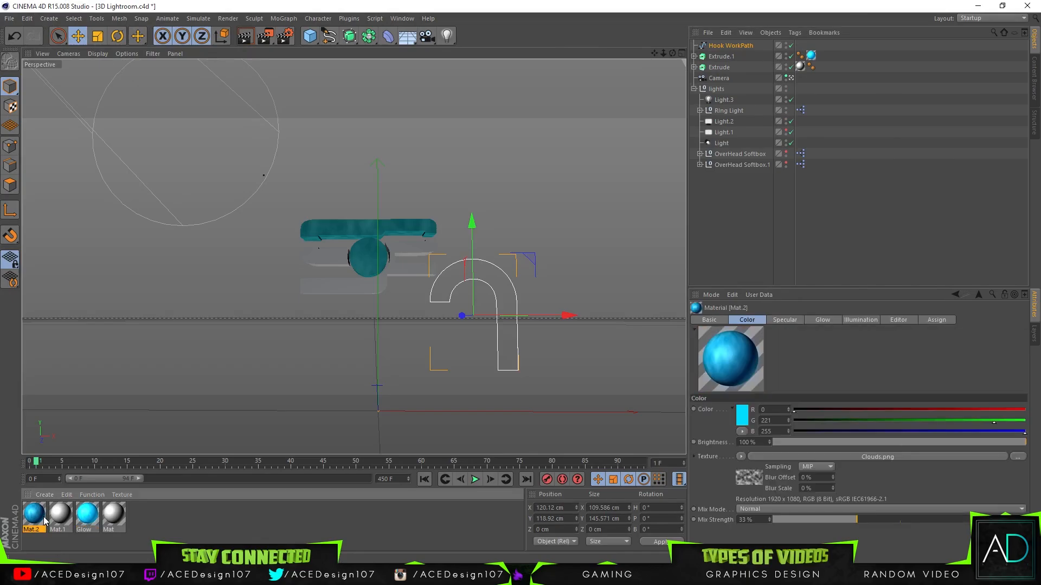
key("Delete")
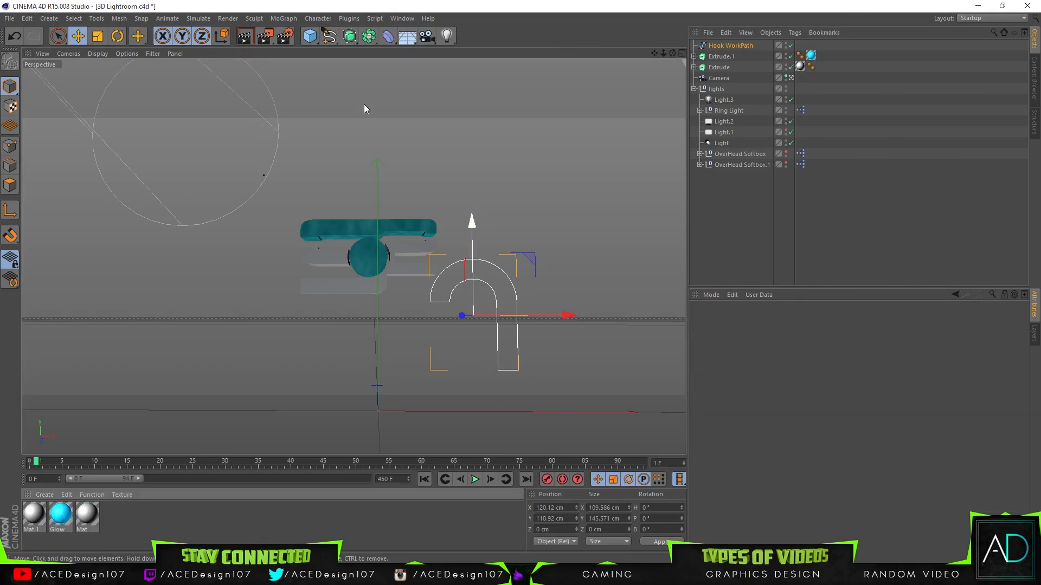
Rotate the Hook WorkPath spline to about H 29°, P -22°, B 12° so it turns at an angle
left_click(117, 36)
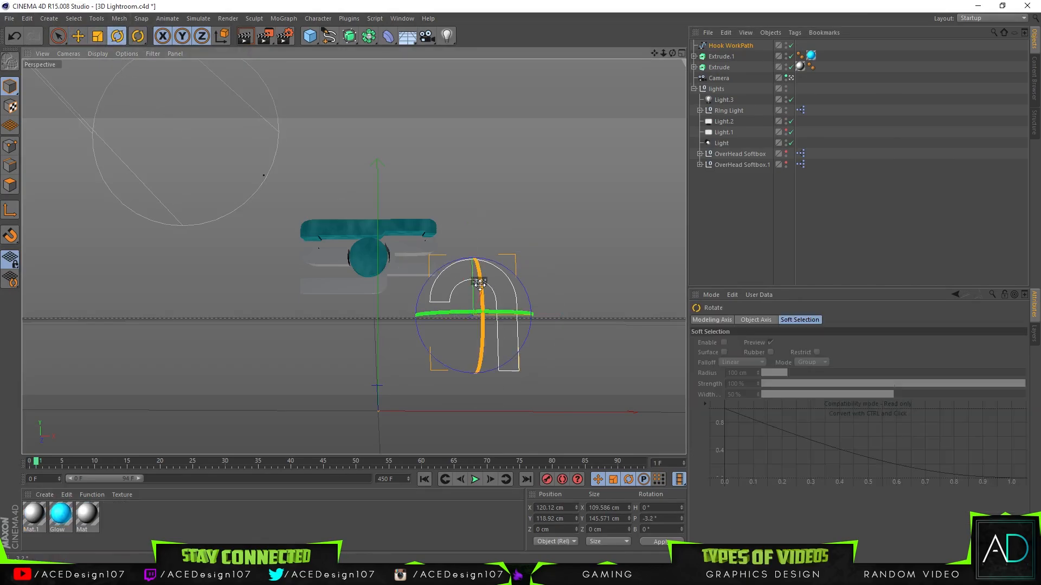
left_click_drag(477, 284, 483, 262)
left_click_drag(454, 299, 508, 282)
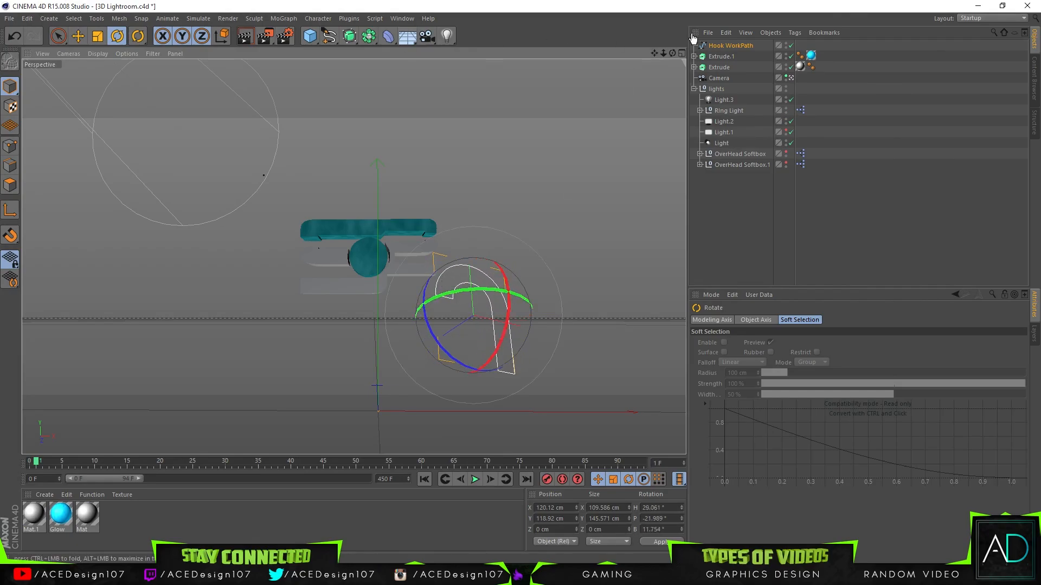
Add an Extrude object as the parent of the Hook WorkPath spline and set its Z movement to 60 cm
left_click(721, 47)
left_click_drag(350, 36, 490, 53)
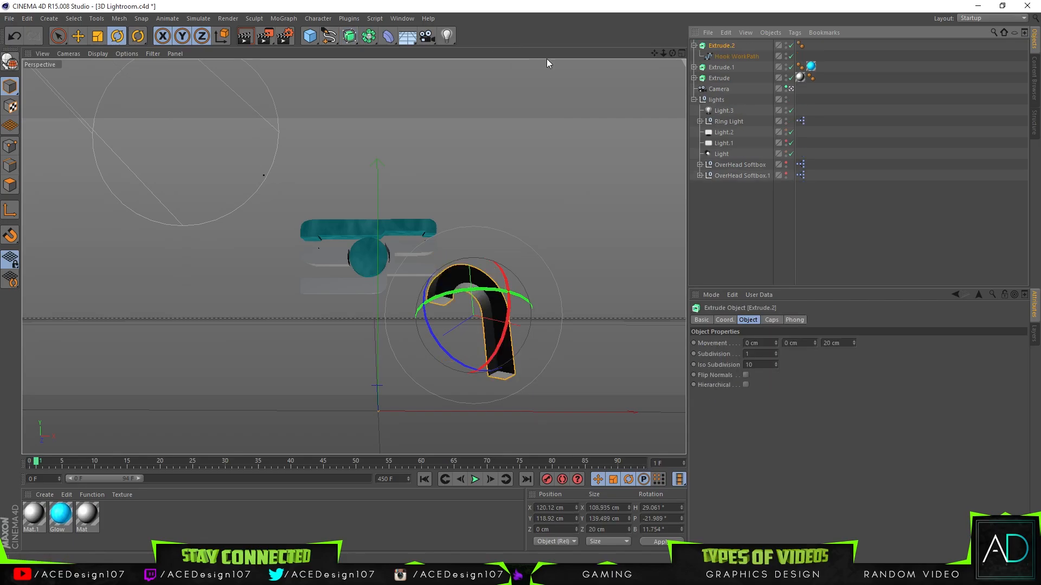
left_click(833, 342)
type("60")
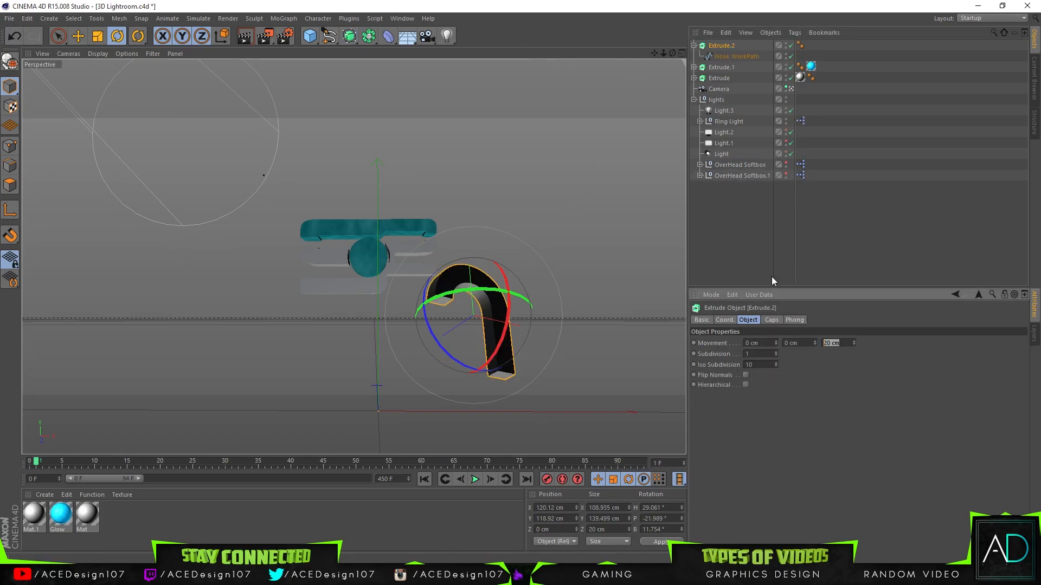
key("Return")
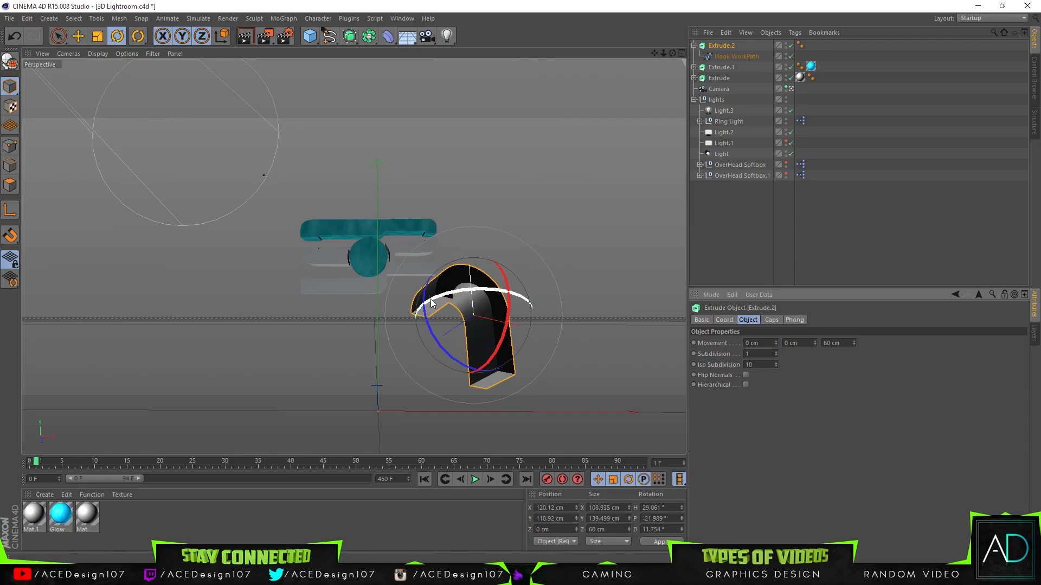
Rotate the extruded hook about its heading axis to adjust its angle beside the logo
left_click_drag(487, 295, 513, 301)
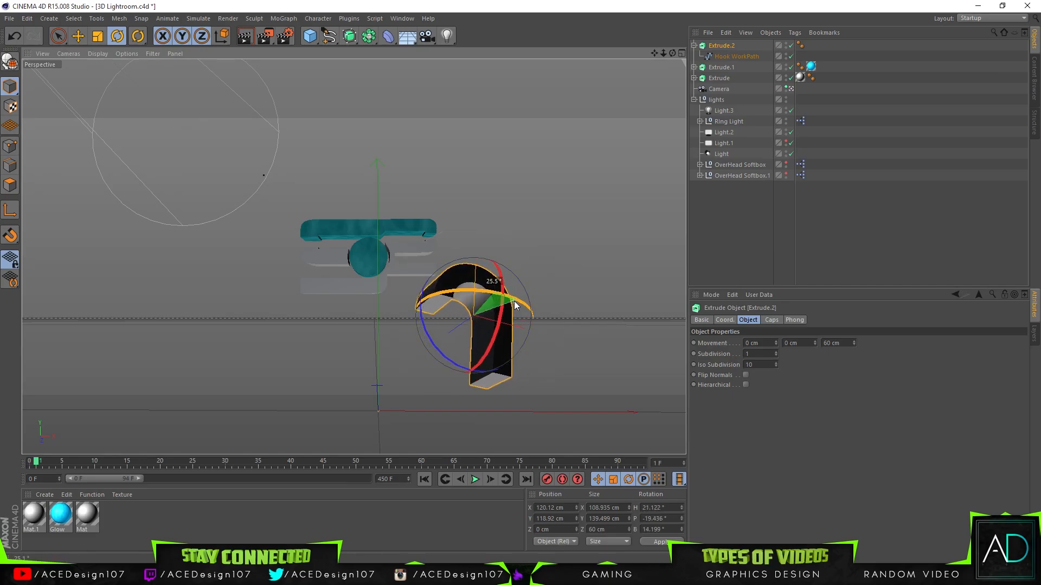
Move the hook extrusion onto the logo's upper-left end, at about X -102, Y 301, Z 358 cm, correcting its depth outside the camera view
left_click(77, 37)
left_click_drag(455, 334, 341, 312)
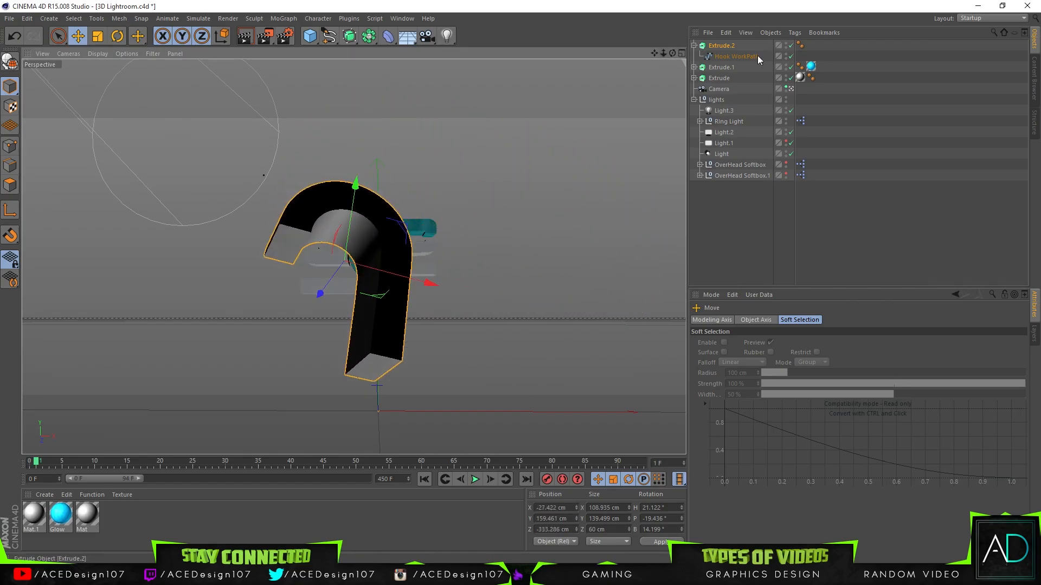
left_click(791, 89)
left_click_drag(672, 53, 799, 57)
left_click_drag(502, 239, 269, 67)
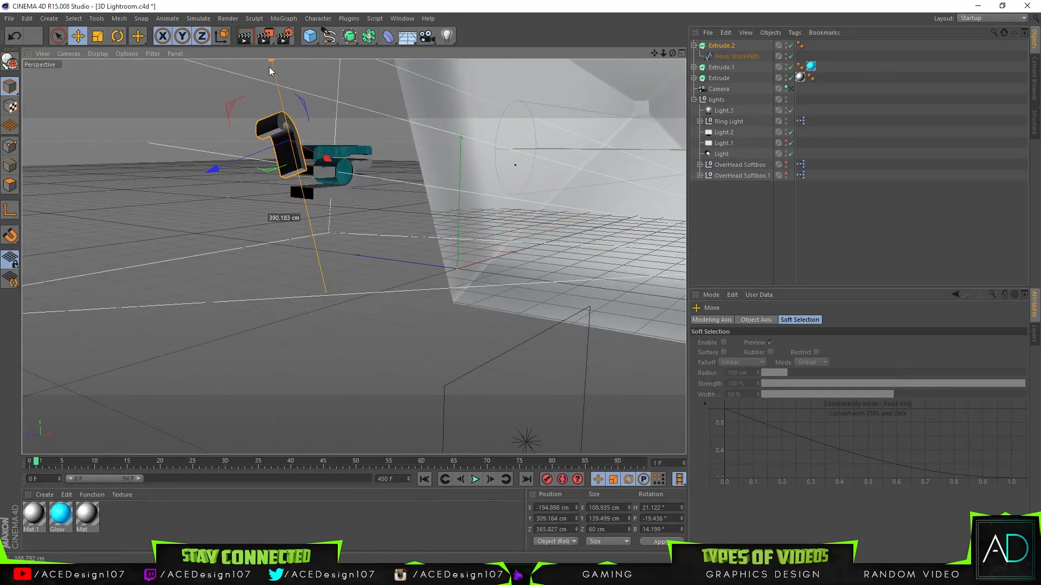
mouse_move(326, 159)
left_mouse_down()
mouse_move(349, 174)
mouse_move(333, 173)
left_mouse_up()
left_click_drag(271, 162, 283, 157)
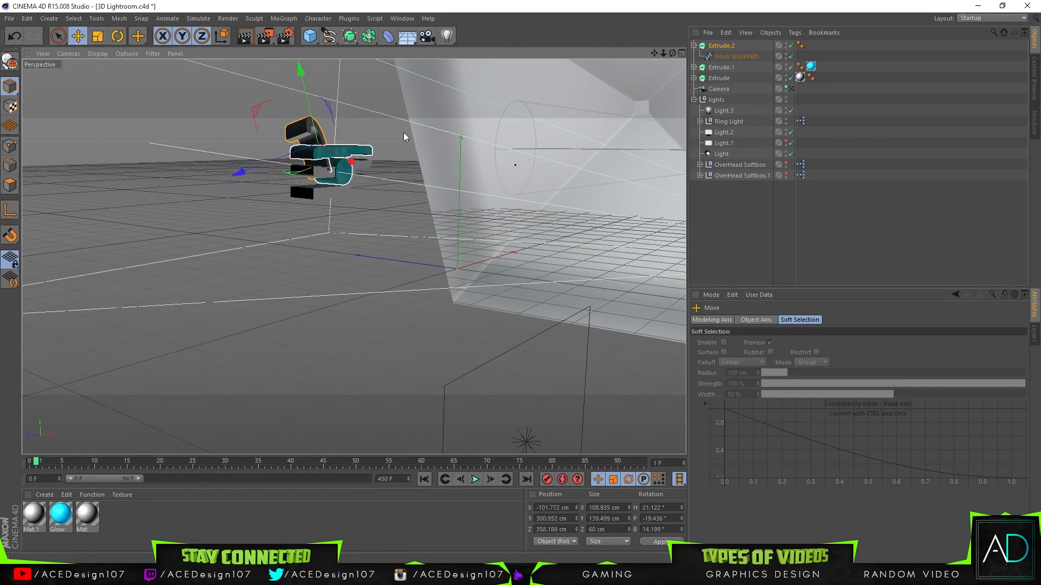
left_click(787, 89)
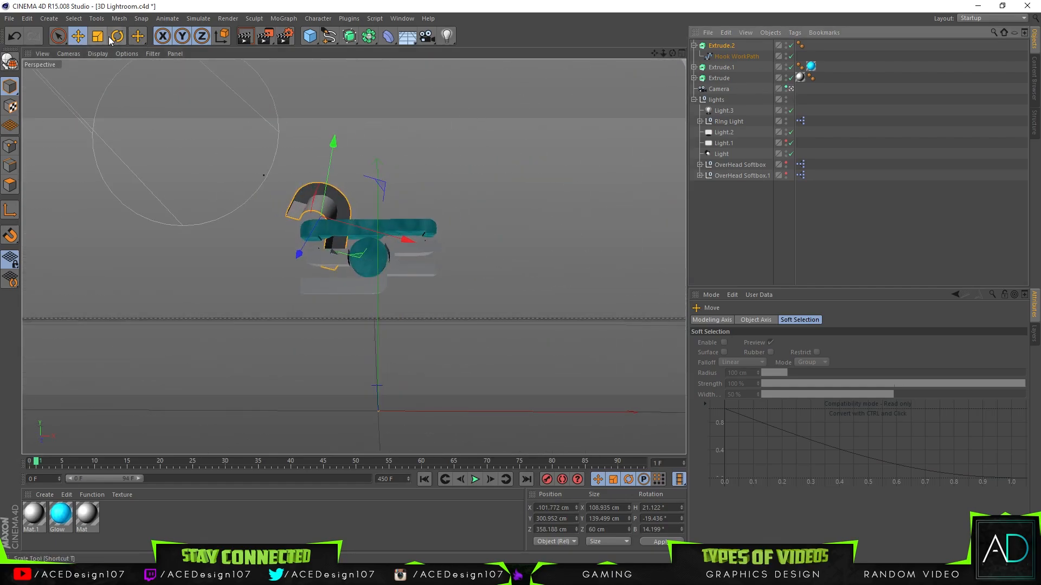
Rotate the hook to a bank of about -39° and scale it down to about 69 × 89 × 38 cm
left_click(117, 36)
left_click_drag(265, 194, 285, 259)
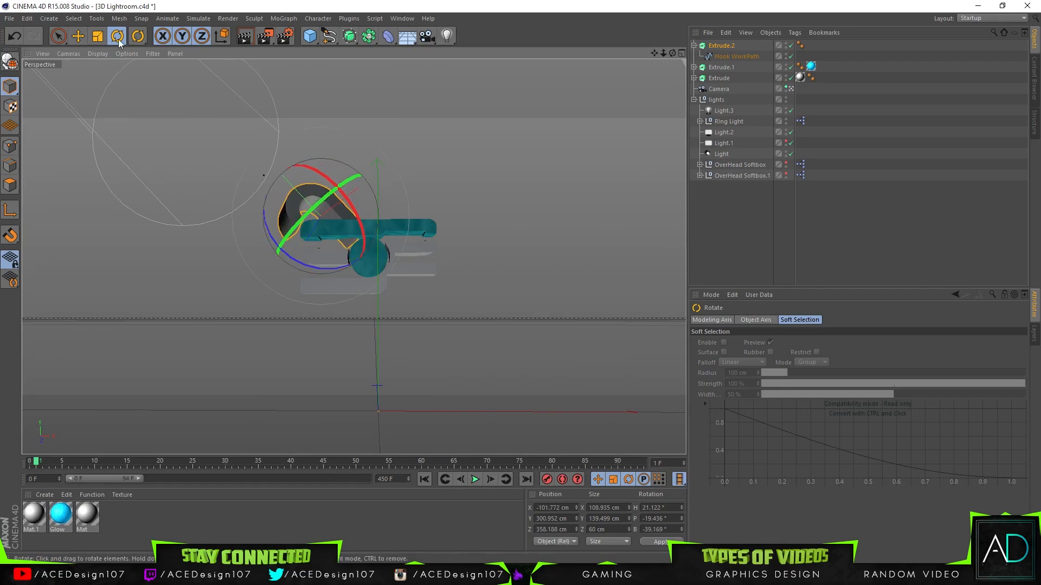
left_click(78, 36)
left_click_drag(369, 198, 313, 170)
Move the hook down over the left end of the teal bar, to about X -91, Y 256, Z 320 cm
left_click(78, 36)
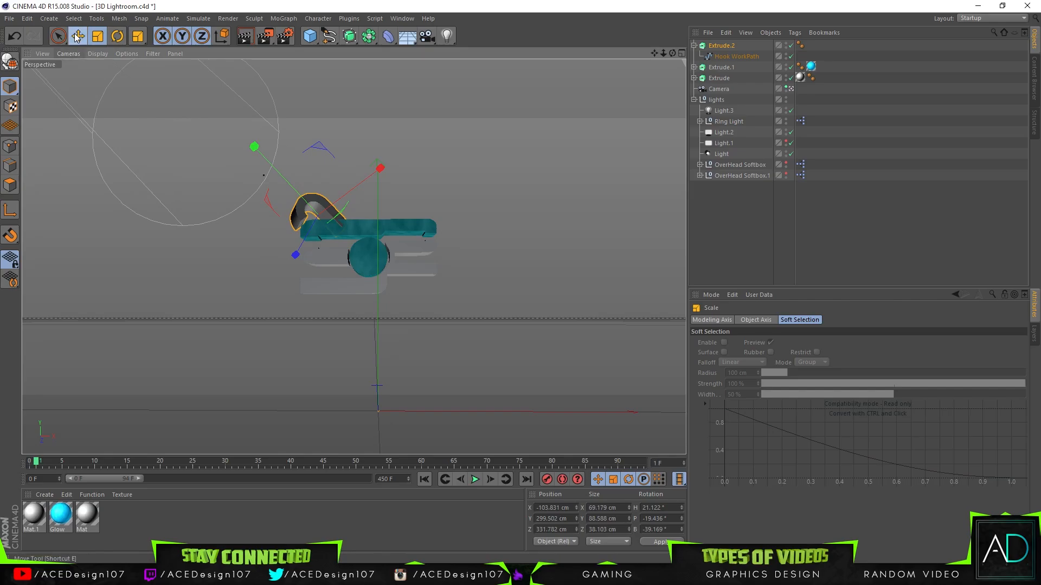
left_click_drag(255, 149, 269, 162)
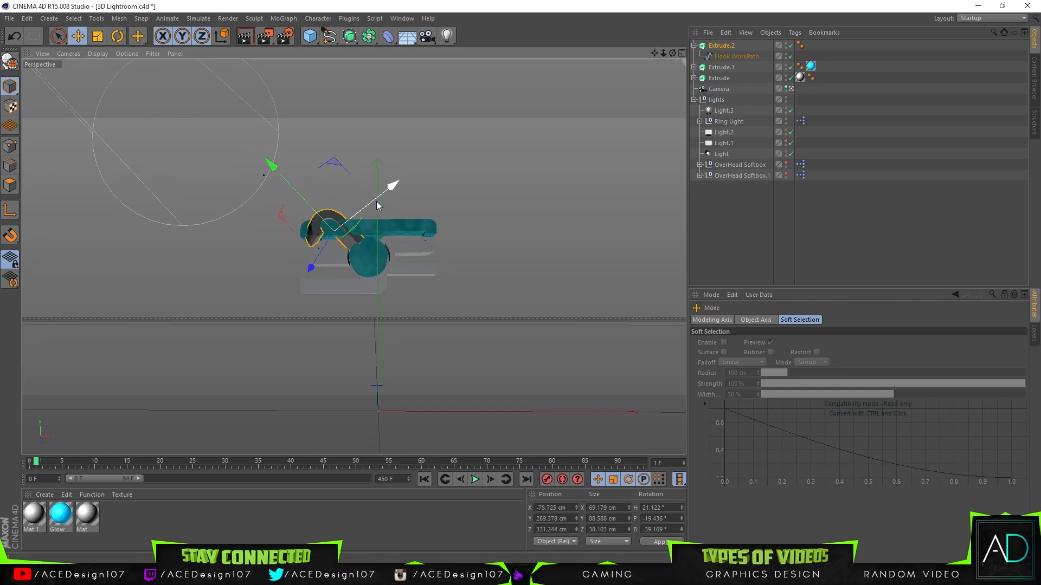
left_click_drag(391, 184, 365, 204)
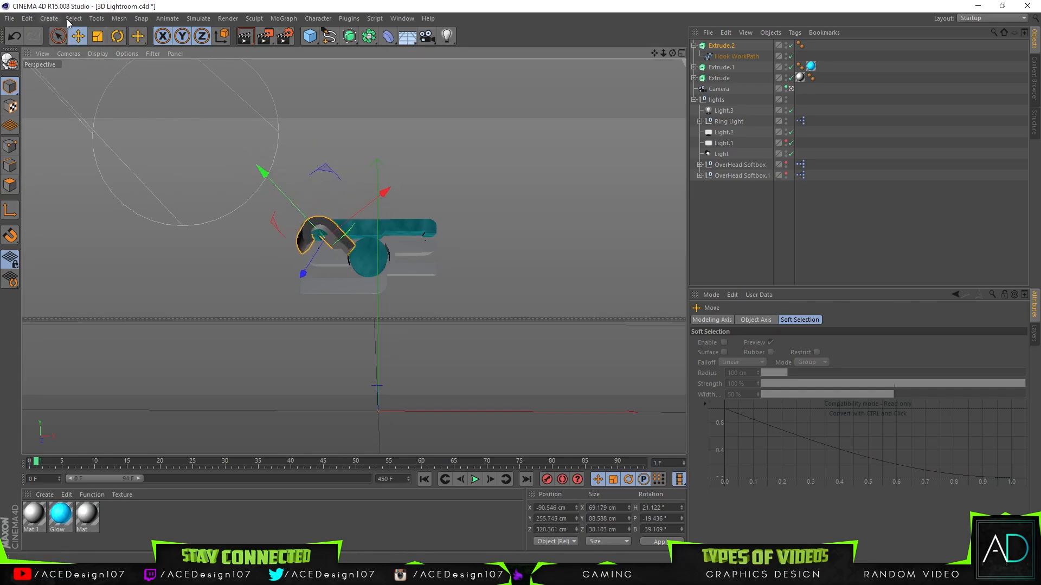
Rotate the hook to face the camera more squarely, at about H 14°, P -9°, B -41°
left_click(117, 36)
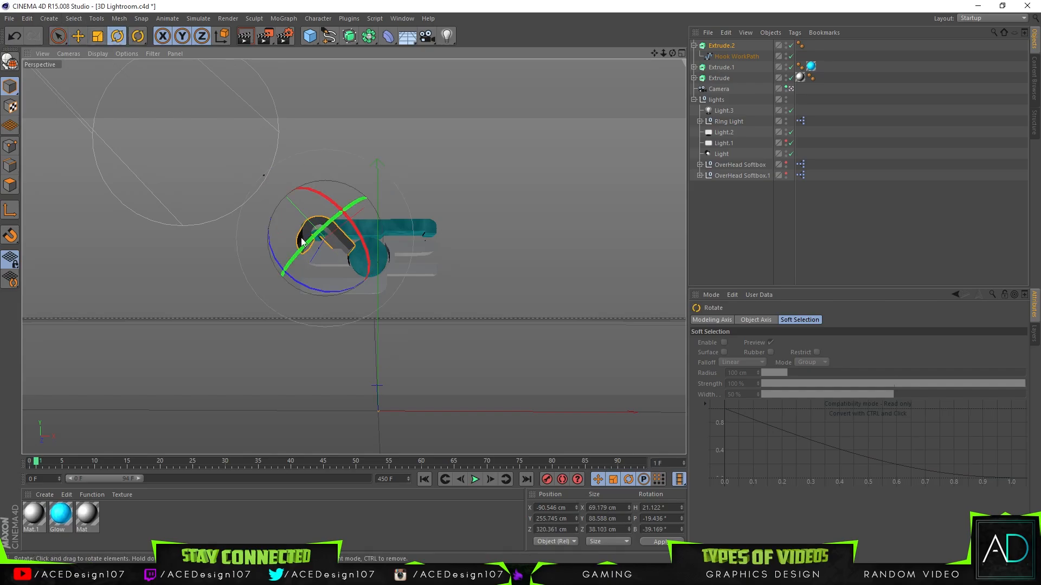
left_click_drag(306, 233, 293, 250)
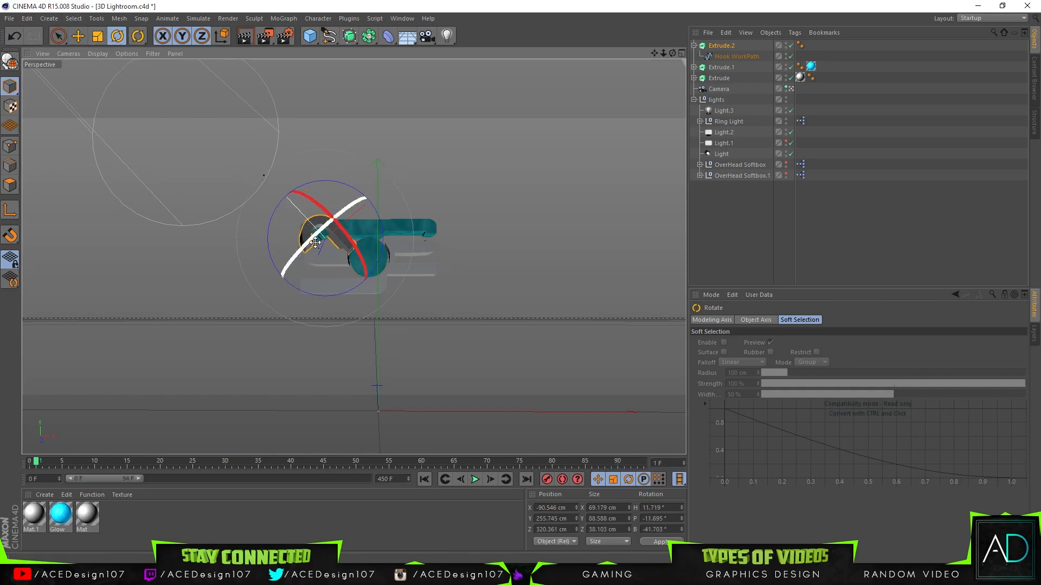
left_click(78, 36)
left_click(718, 45)
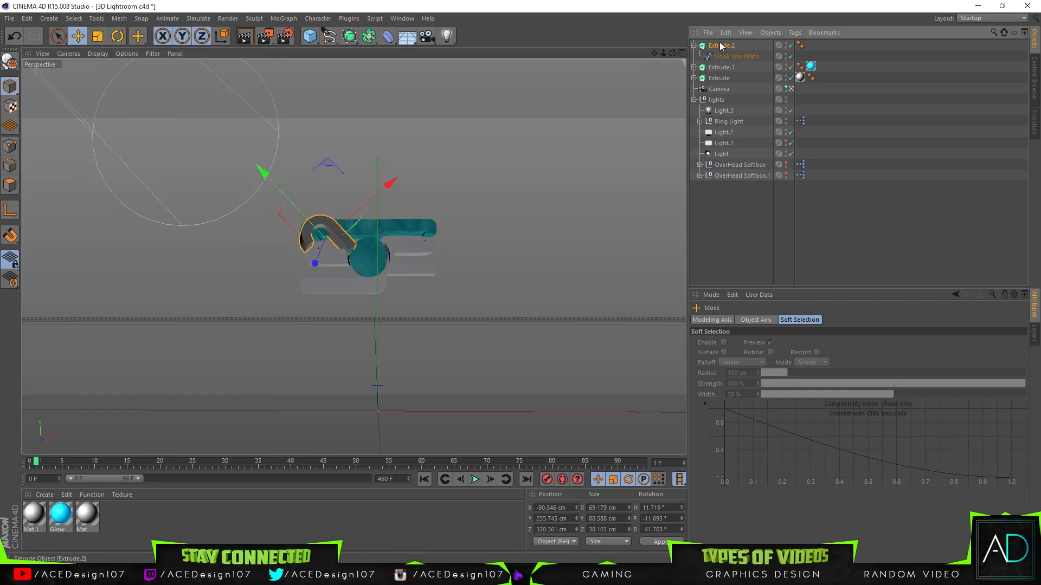
left_click(117, 36)
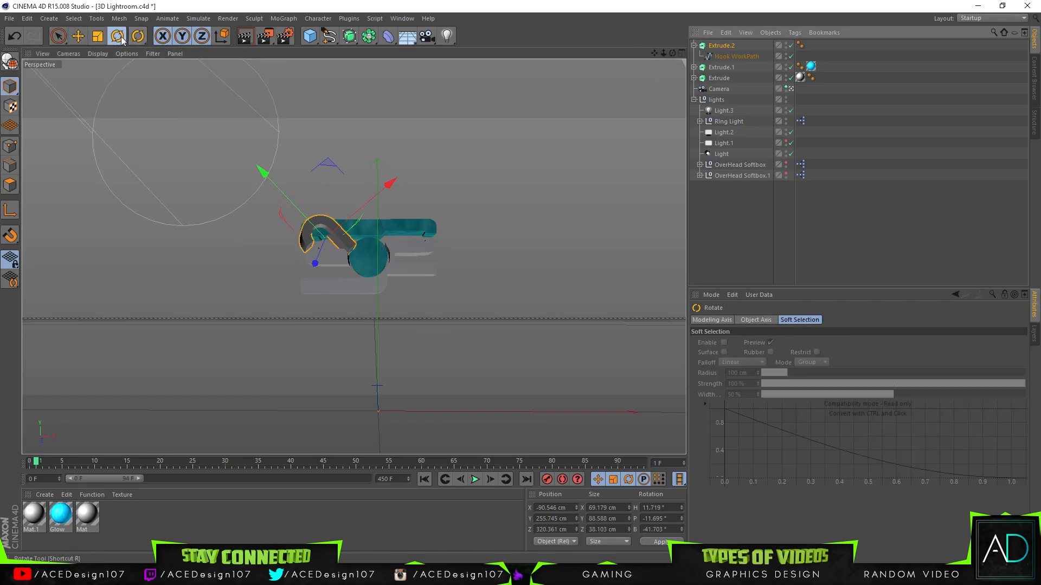
left_click_drag(301, 197, 290, 163)
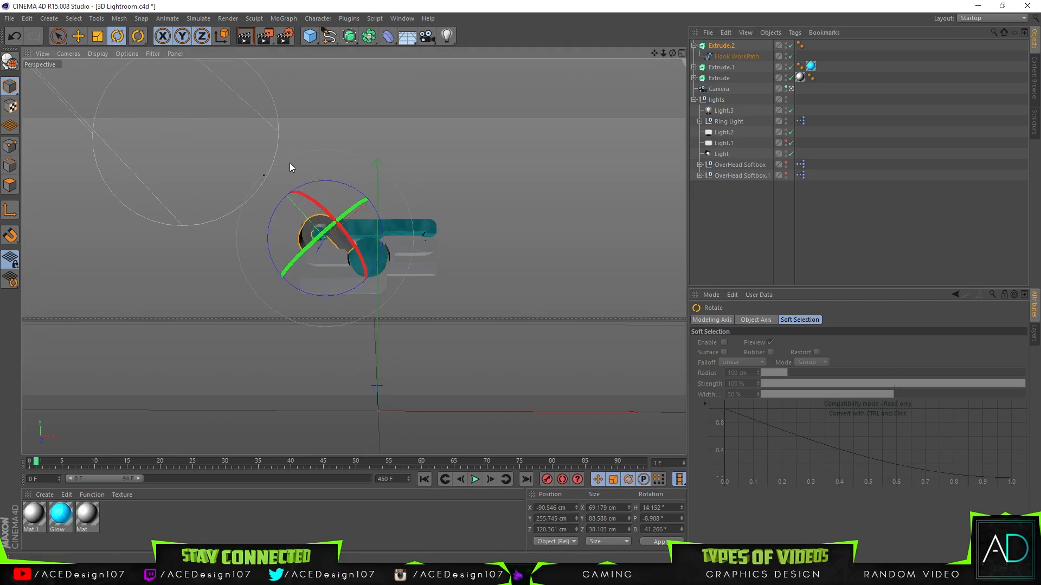
Rotate the hook to about H 23°, P 1°, B -41° and nudge it to about X -89, Y 254, Z 318 cm
key("e")
mouse_move(312, 260)
left_mouse_down()
mouse_move(304, 266)
mouse_move(315, 259)
left_mouse_up()
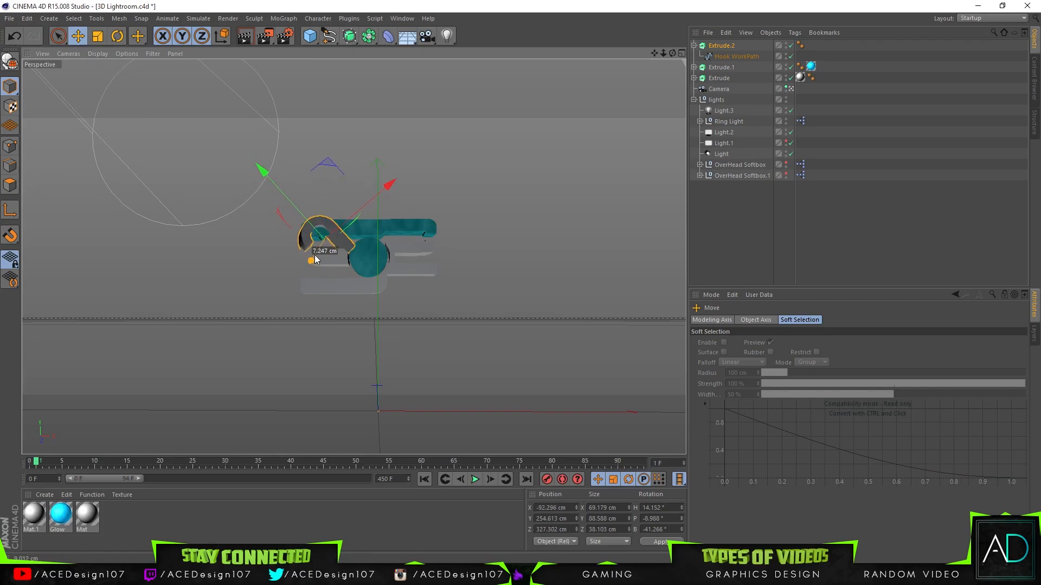
left_click(117, 36)
left_click_drag(329, 215, 312, 247)
left_click(76, 37)
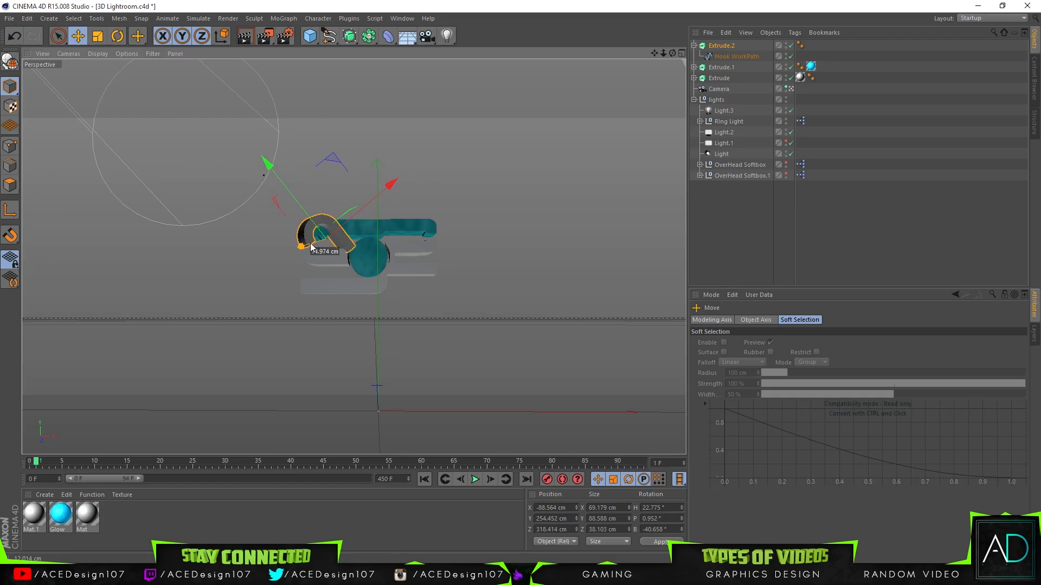
Scale the hook up to about 91 × 116 × 50 cm and shift it to about X -91, Y 251, Z 325 cm
left_click(96, 37)
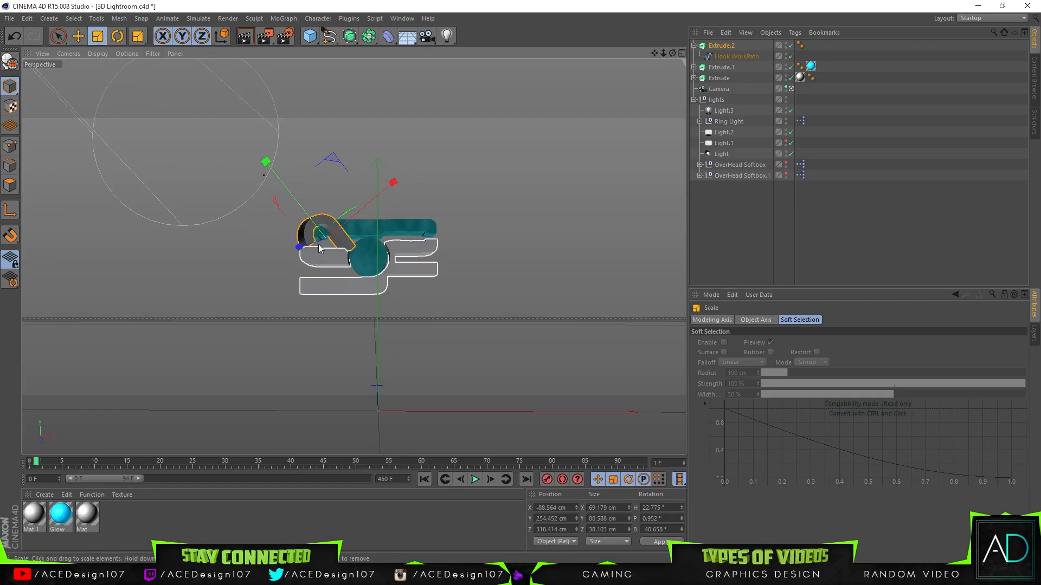
left_click_drag(325, 239, 330, 143)
left_click(78, 36)
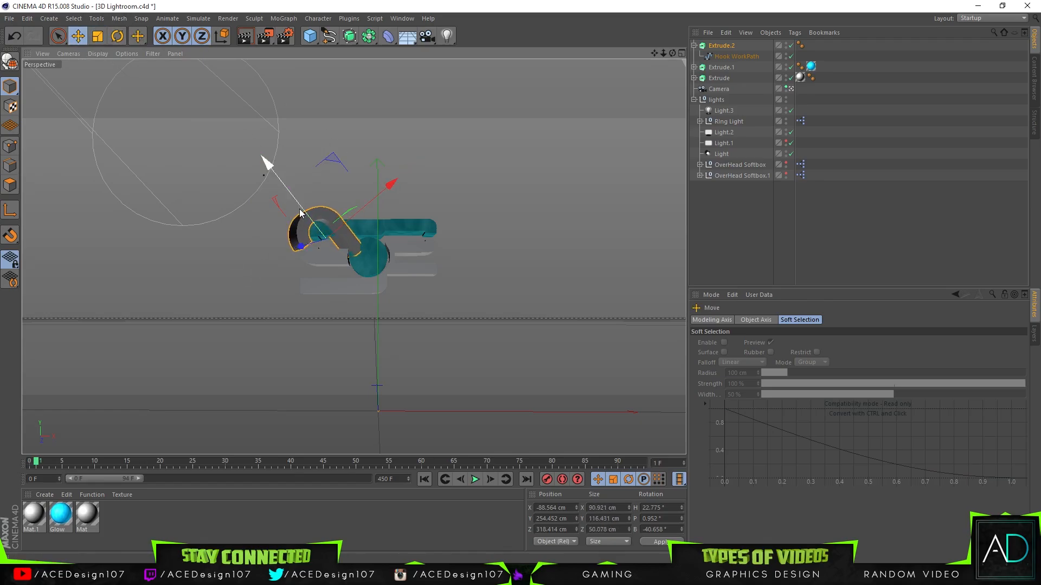
left_click_drag(300, 209, 318, 248)
Preview-render the logo, rotate the hook to a bank of about -29°, and render the view again
left_click(248, 42)
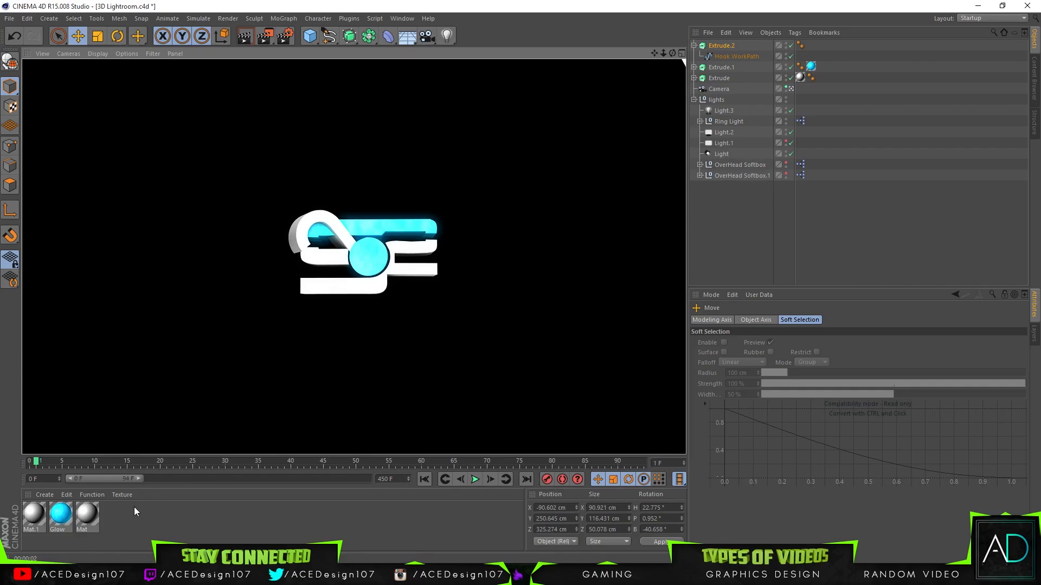
left_click(226, 534)
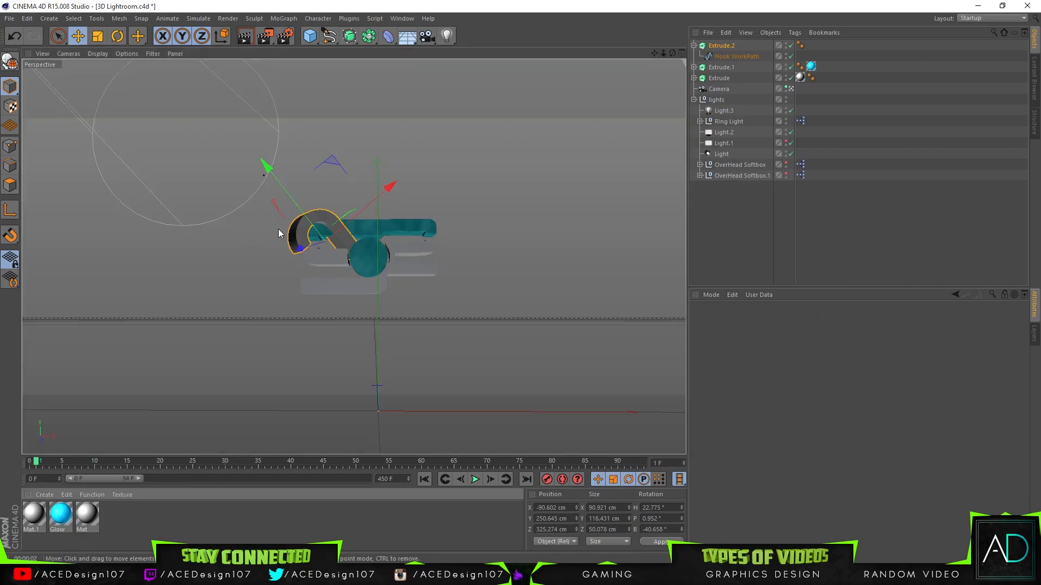
left_click(117, 37)
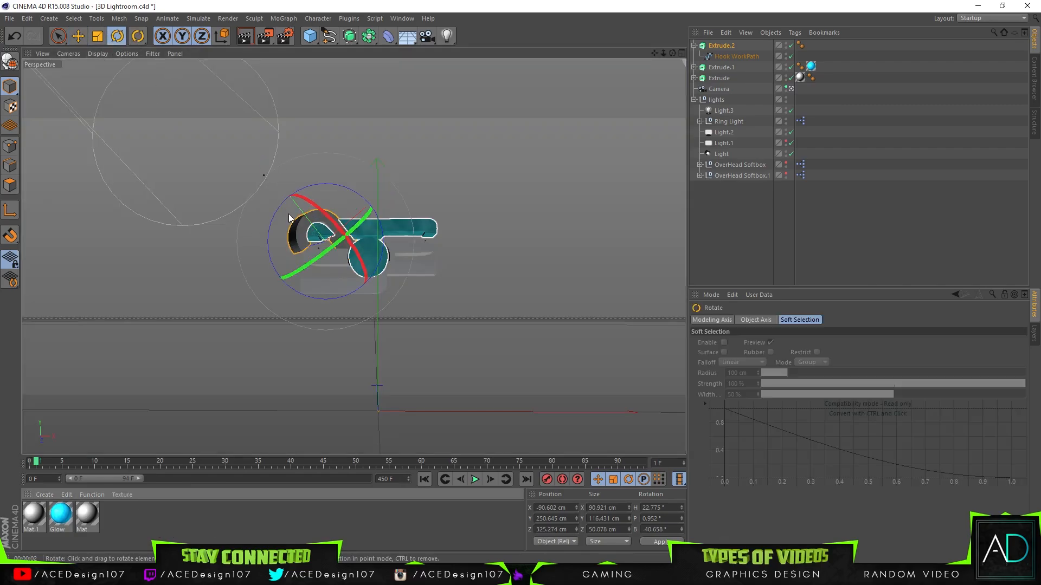
left_click_drag(269, 215, 271, 206)
key("ctrl+r")
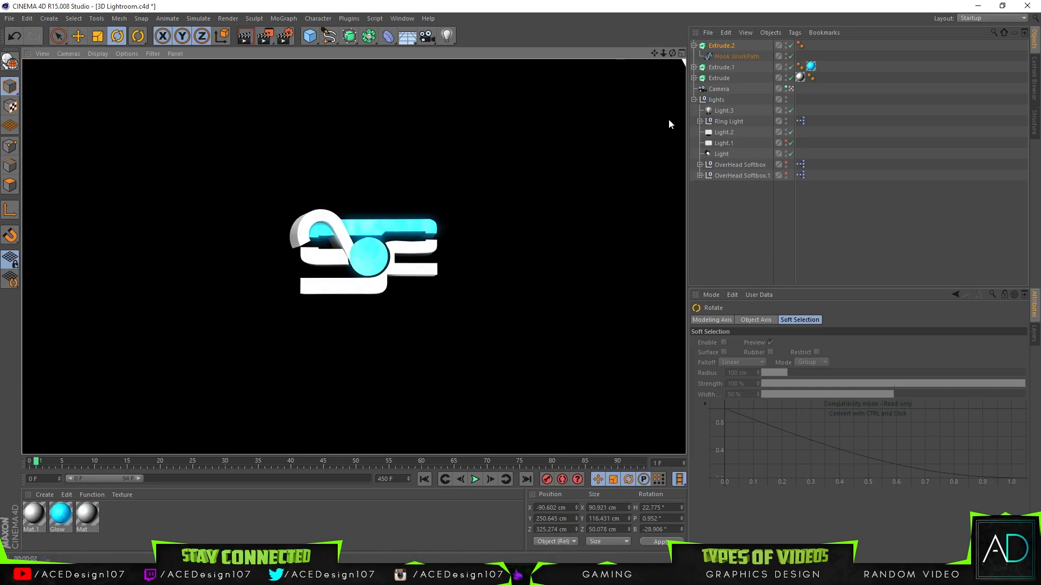
Start saving a copy of the scene in the 3D Logo Banner Tutorial folder and create a new folder there
left_click(721, 45)
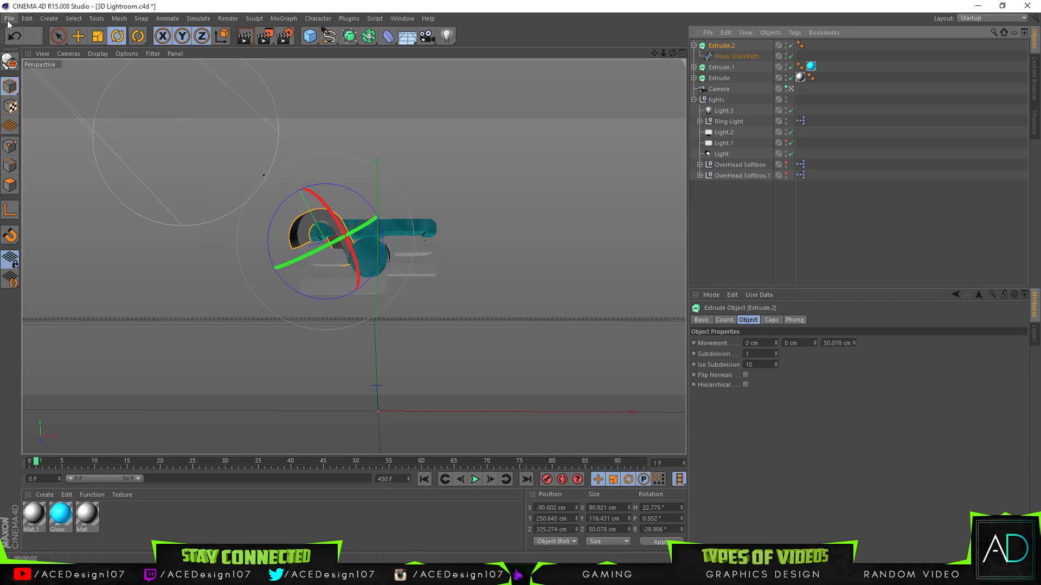
key("ctrl+shift+s")
left_click(312, 39)
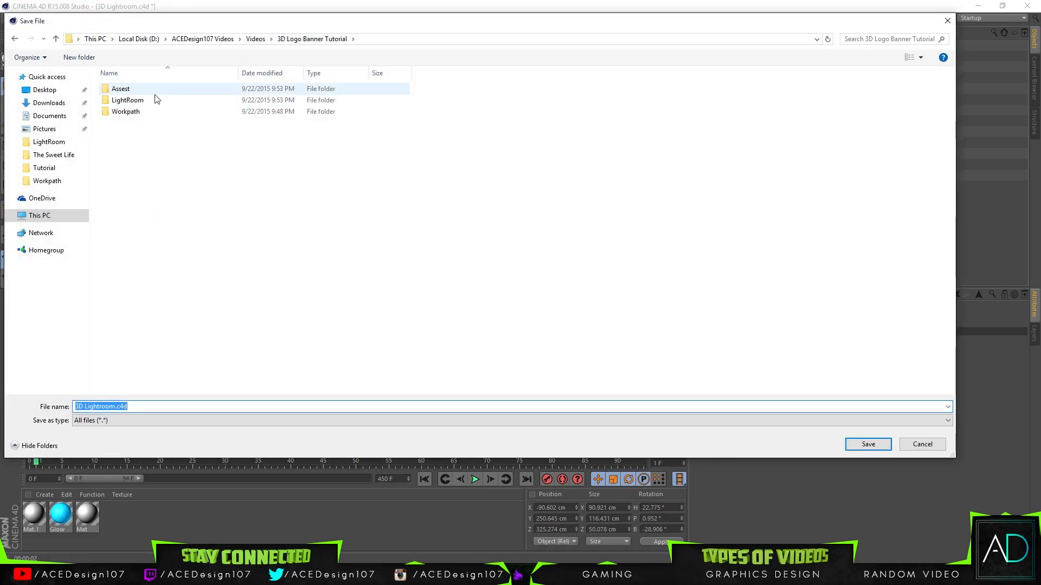
left_click(79, 56)
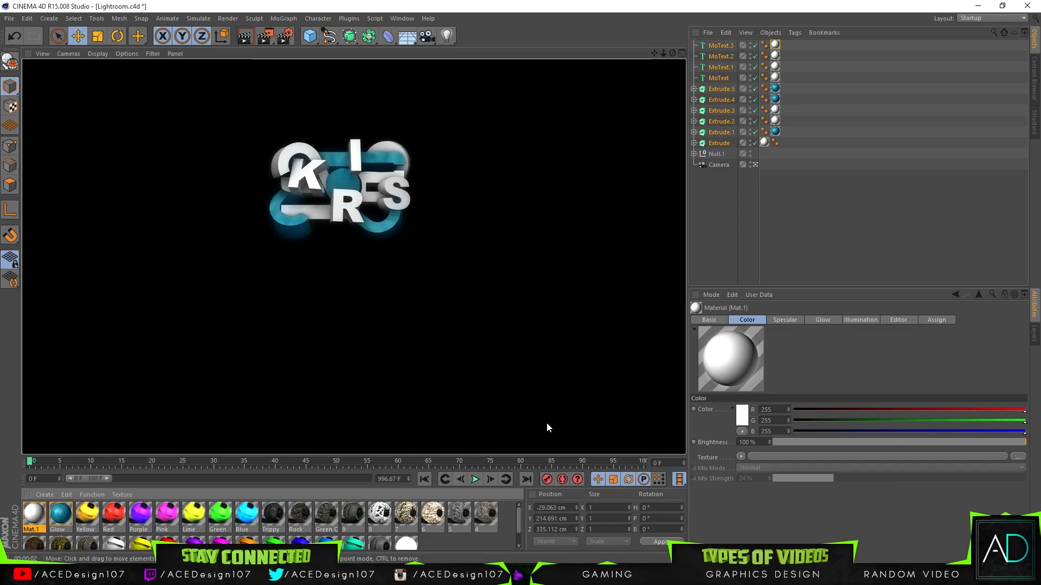
Deselect all objects in the finished lettered logo scene, preview-render it, and select the Glow material
left_click(734, 190)
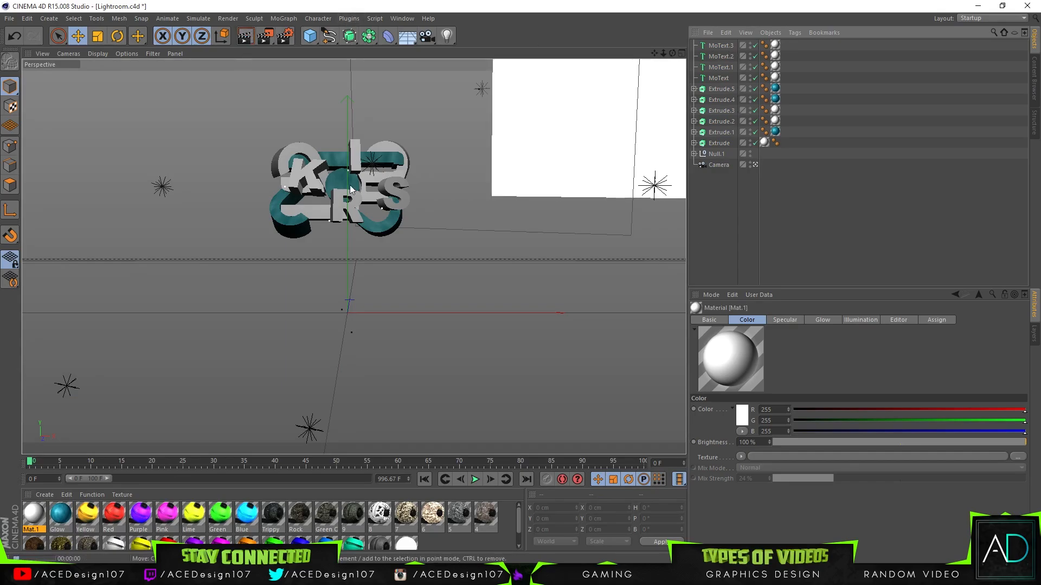
left_click(244, 36)
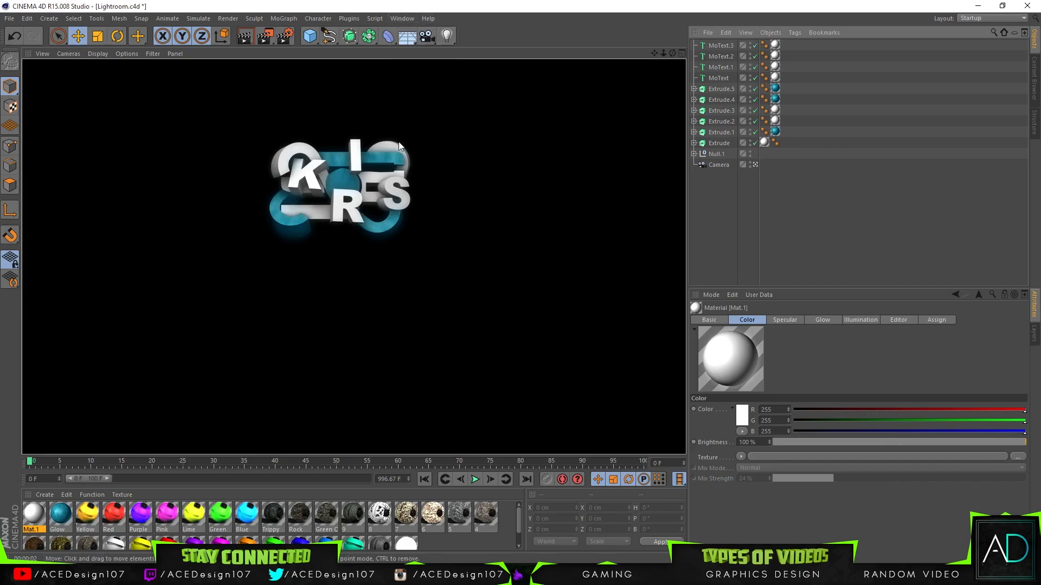
right_click(63, 510)
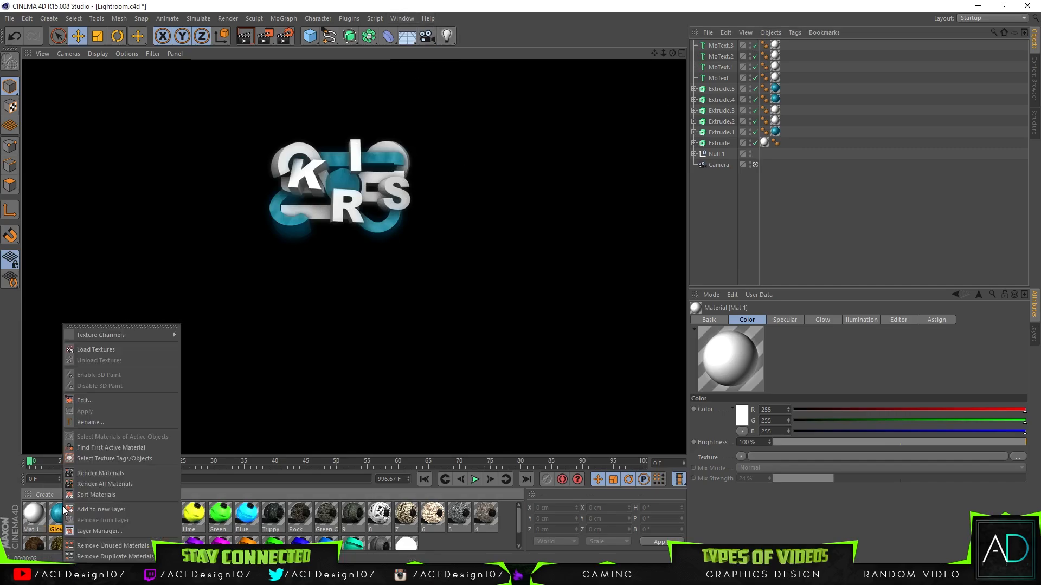
left_click(60, 514)
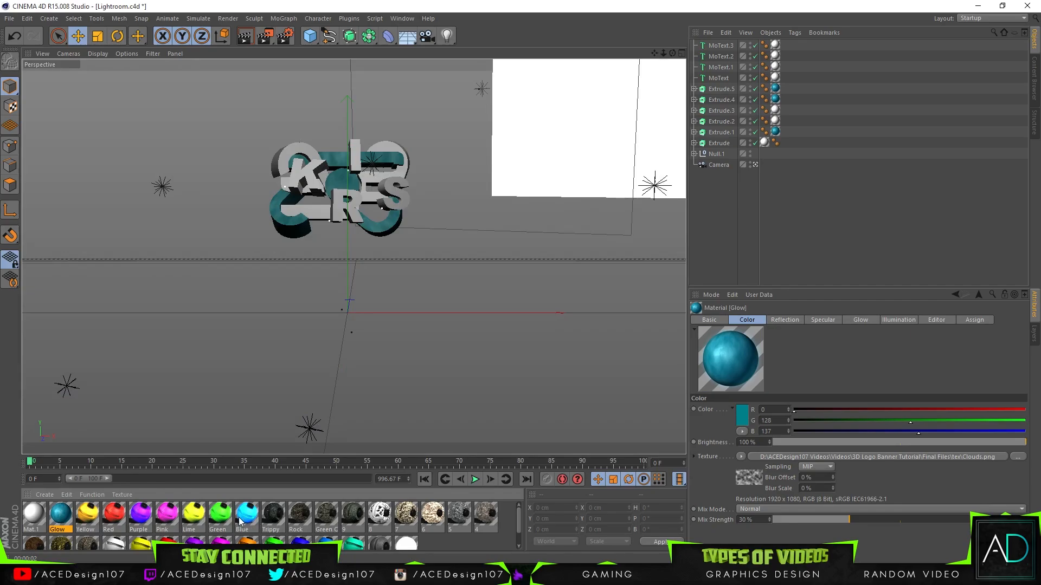
Replace the teal material on Extrude.5, Extrude.4 and Extrude.1 with the Blue material and preview-render the logo
left_click_drag(520, 272, 777, 90)
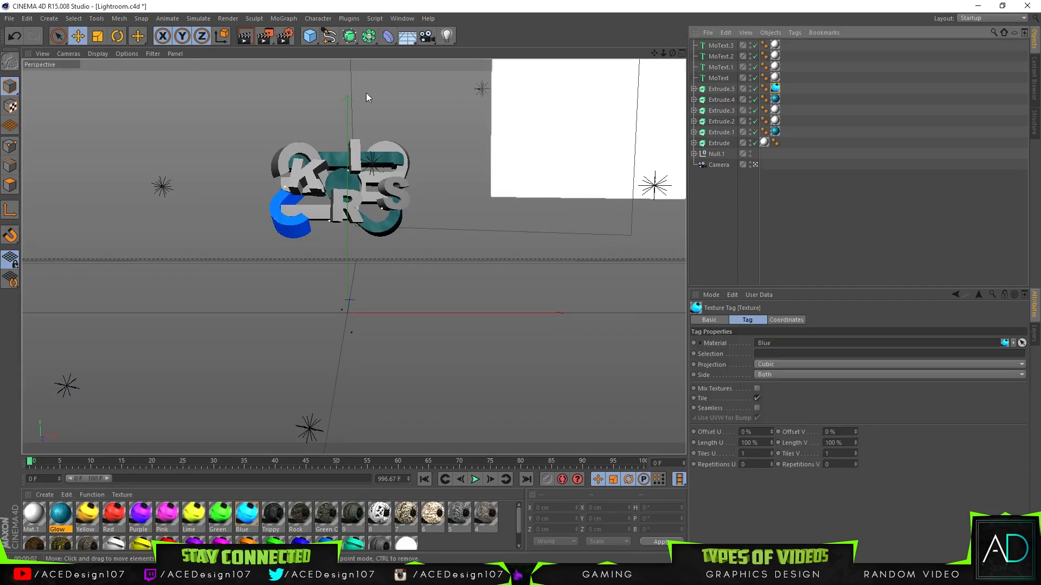
left_click(251, 34)
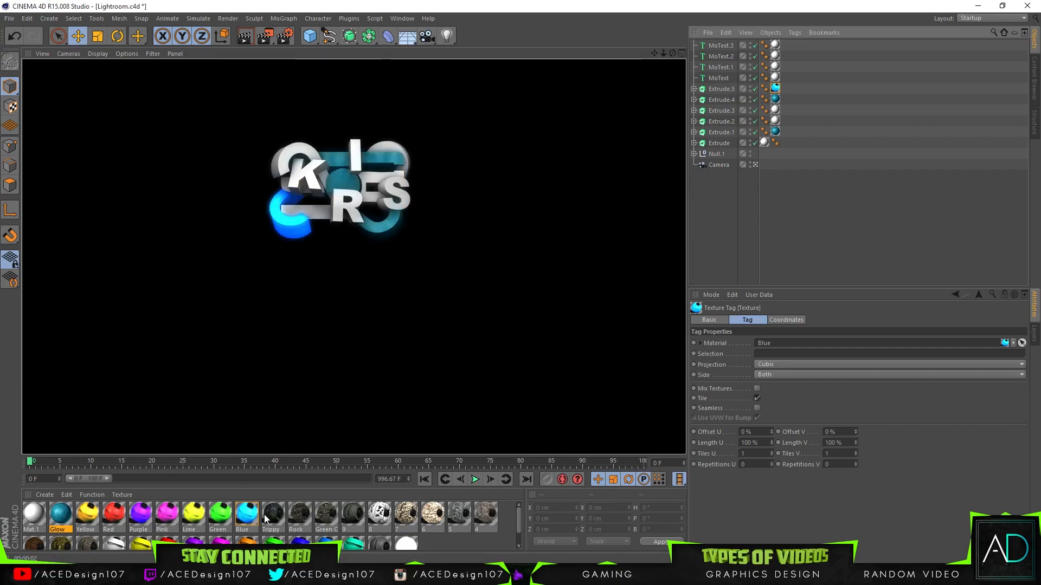
left_click_drag(247, 514, 794, 138)
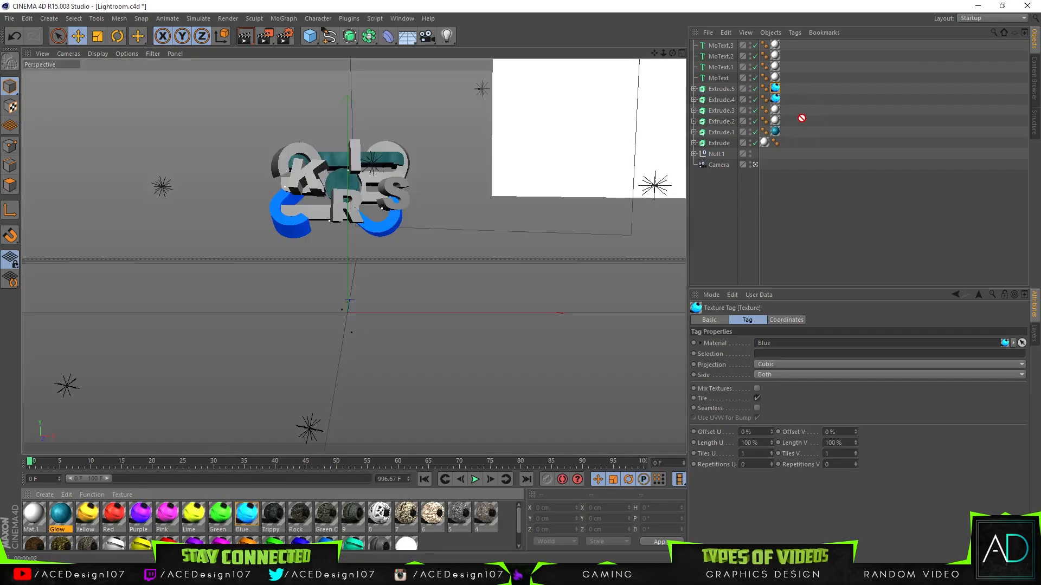
left_click_drag(781, 129, 780, 132)
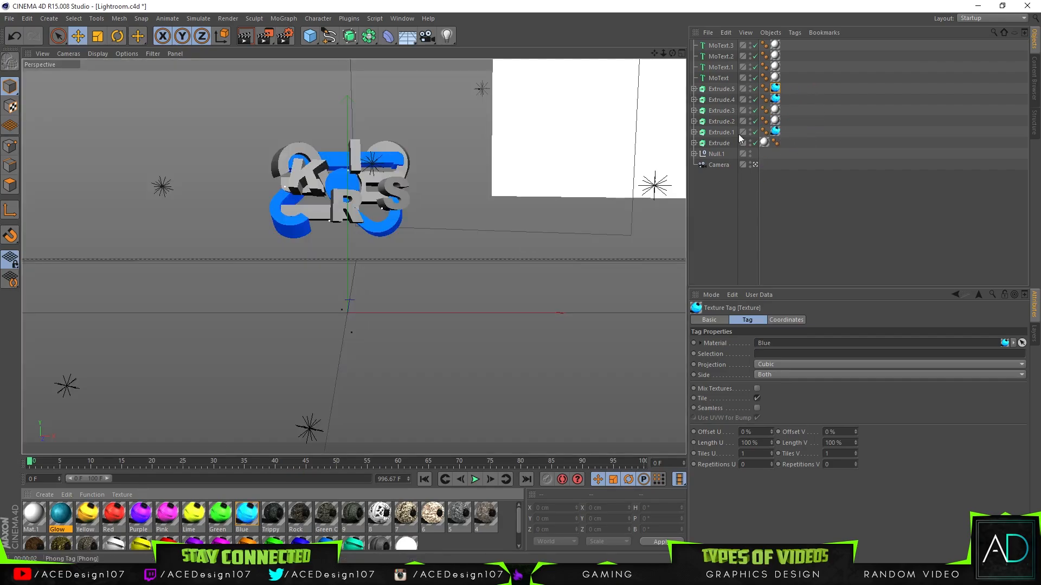
left_click(250, 34)
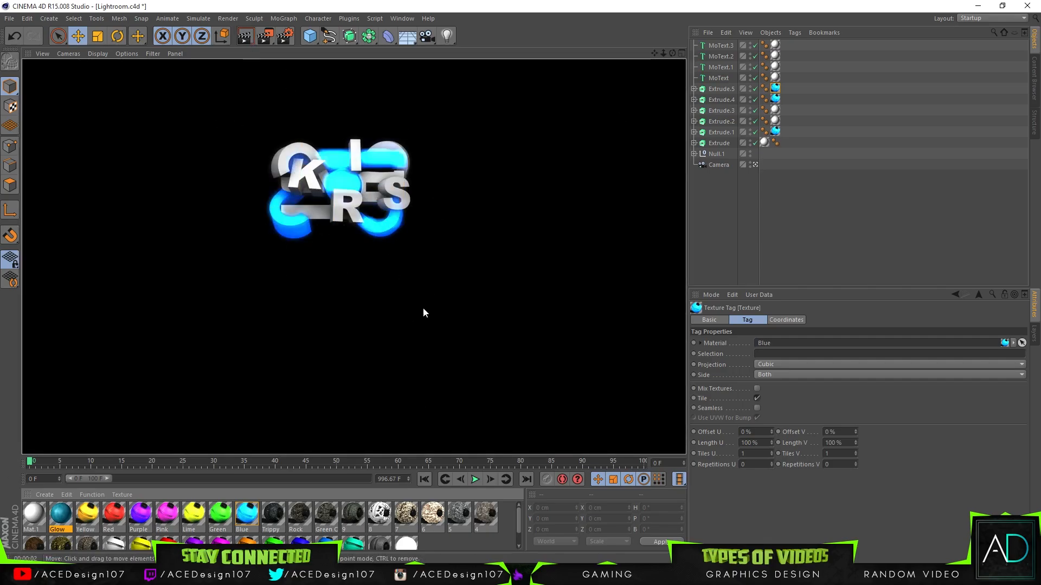
Reduce the Blue material's glow to 97% inner strength and 7% outer strength, and preview-render the logo
right_click(249, 514)
left_click(278, 402)
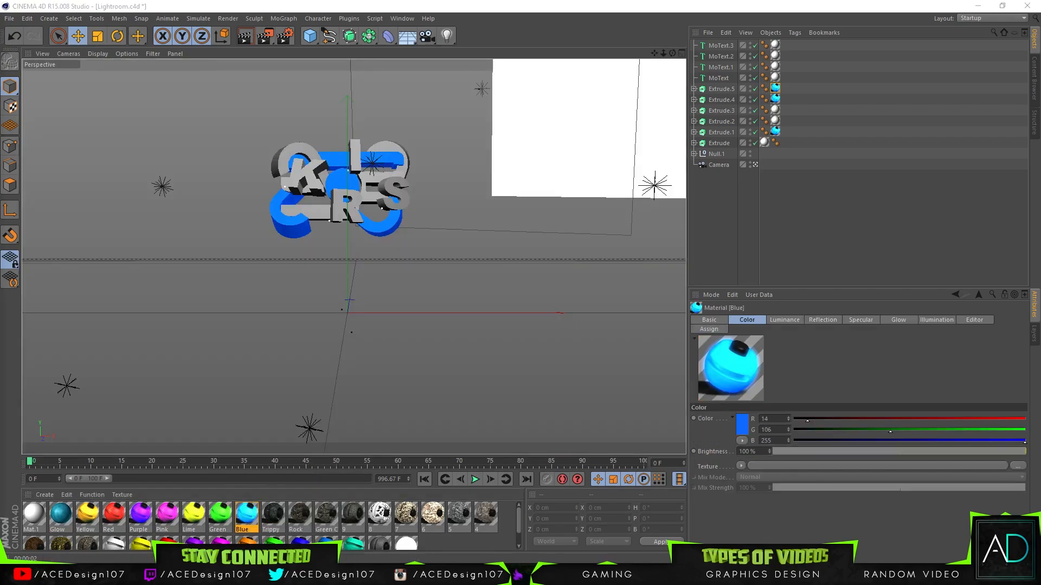
left_click_drag(0, 168, 379, 1)
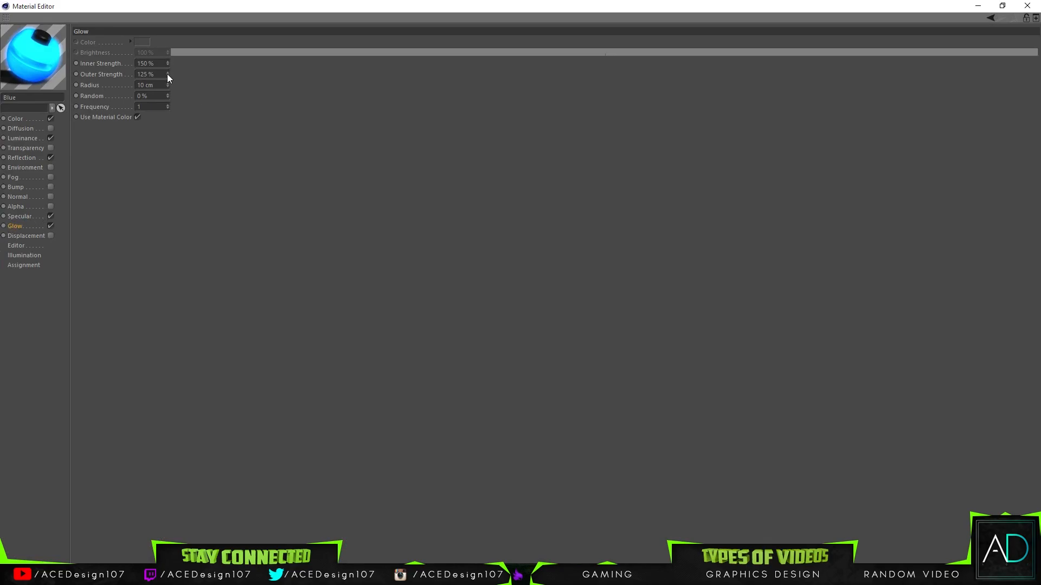
left_click_drag(167, 75, 167, 122)
mouse_move(167, 67)
left_mouse_down()
mouse_move(167, 96)
mouse_move(166, 59)
mouse_move(171, 68)
left_mouse_up()
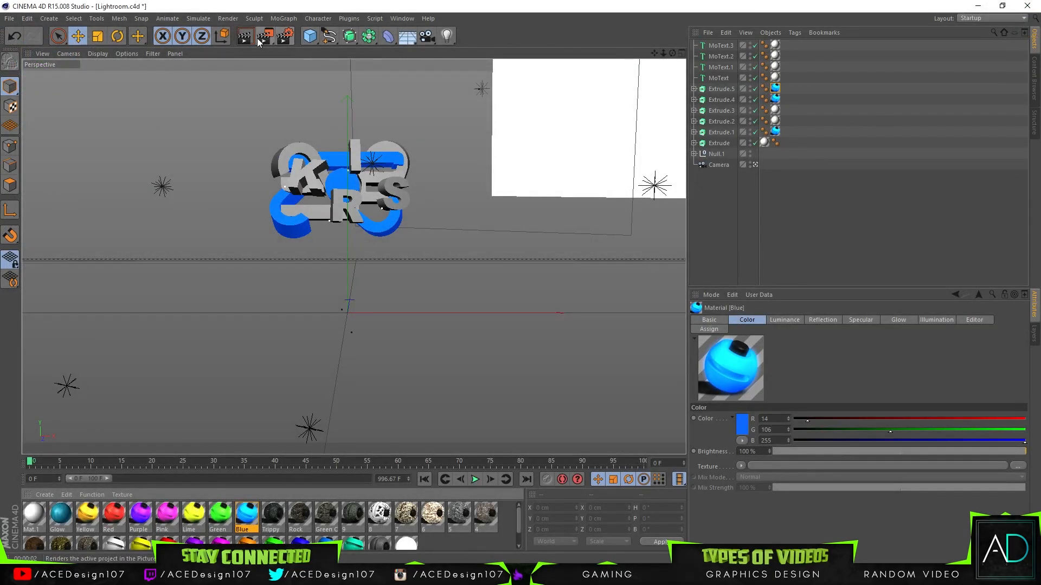
left_click(248, 38)
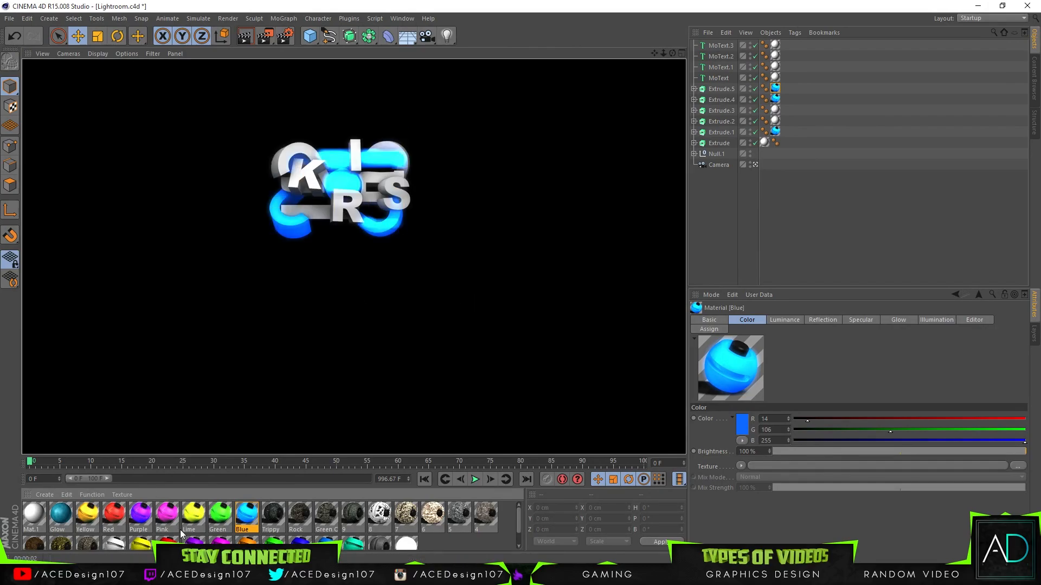
Set the Blue material's inner glow strength to 52% and glow radius to 3 cm, and render the view
right_click(245, 521)
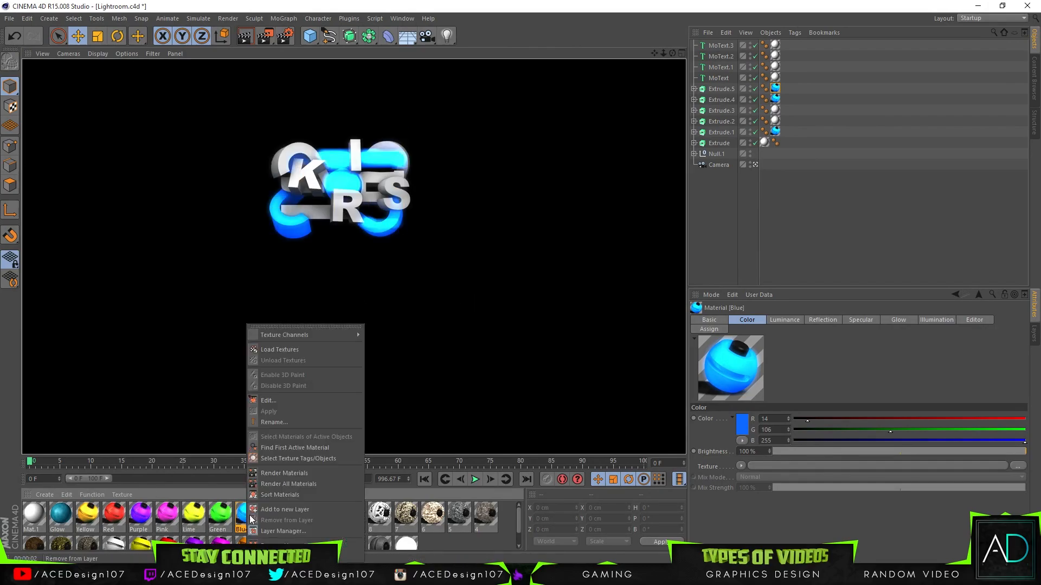
left_click(288, 402)
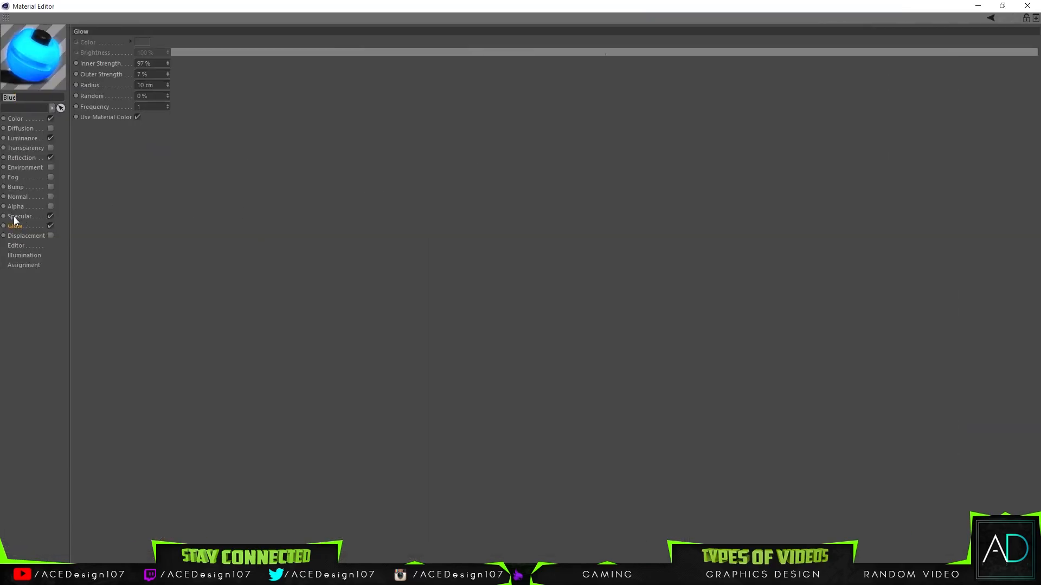
left_click(16, 217)
left_click(51, 216)
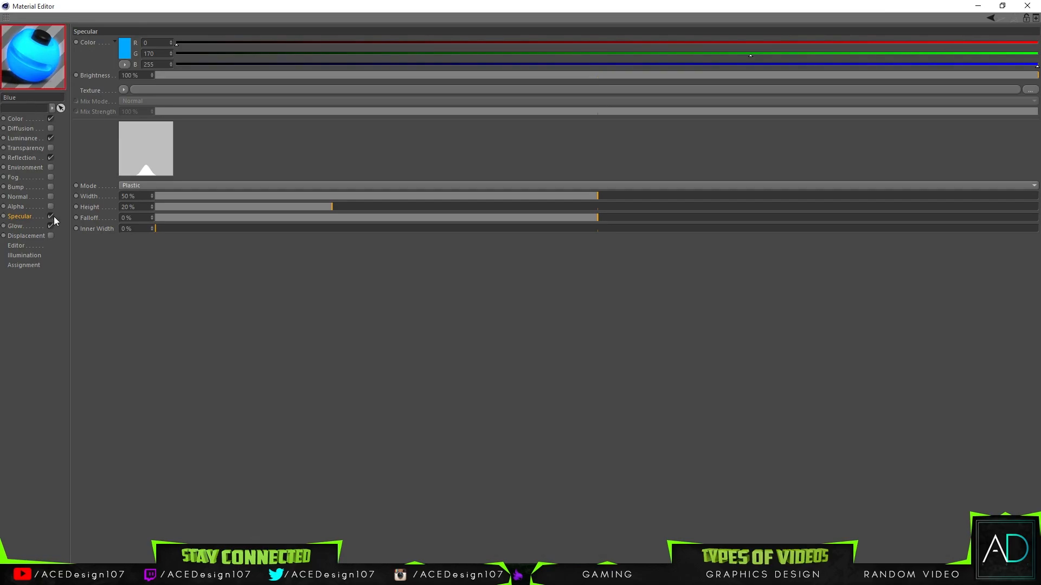
left_click(34, 228)
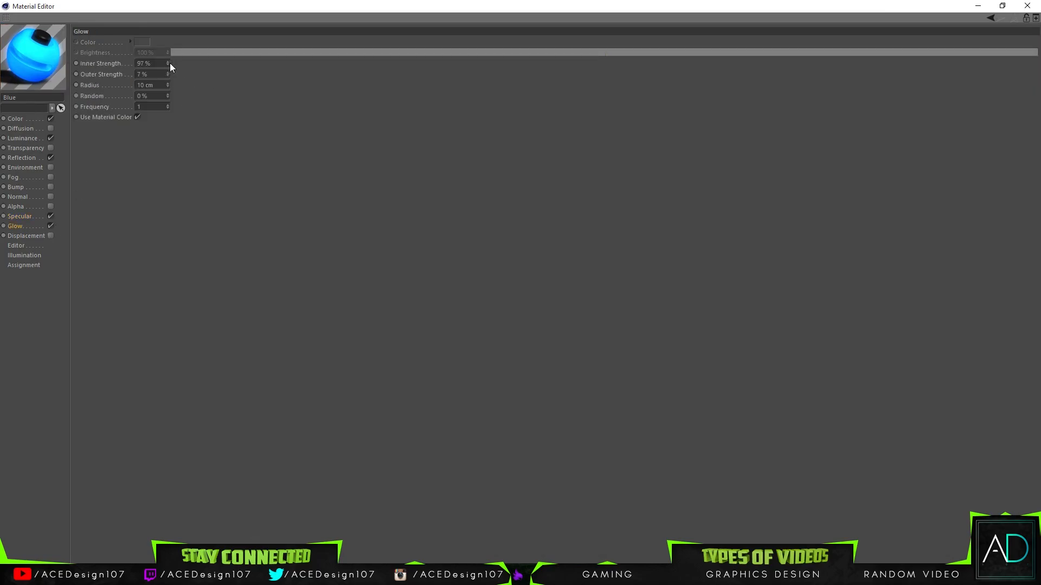
left_click_drag(168, 64, 169, 88)
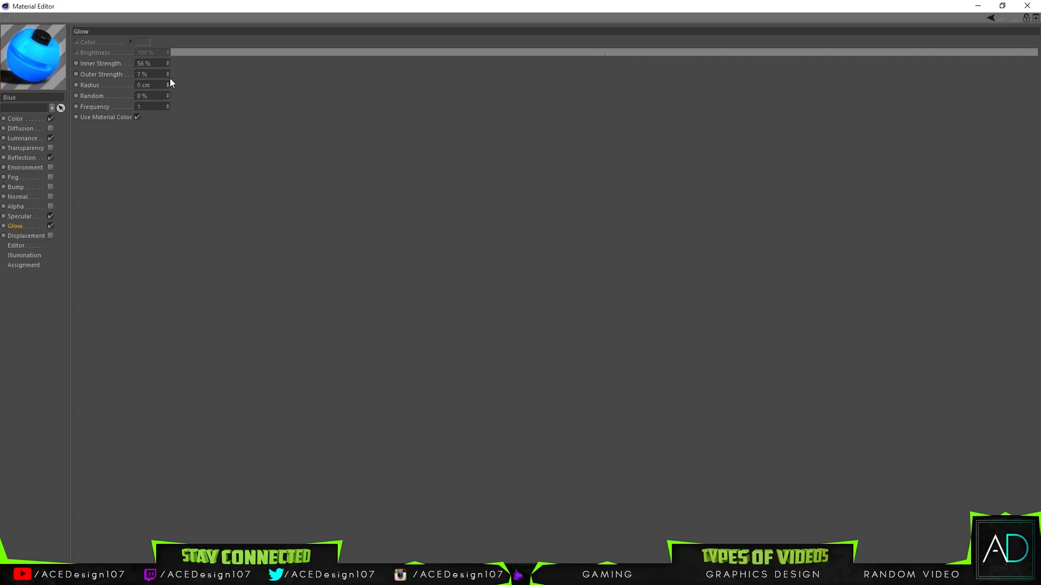
left_click(168, 82)
left_click(168, 82)
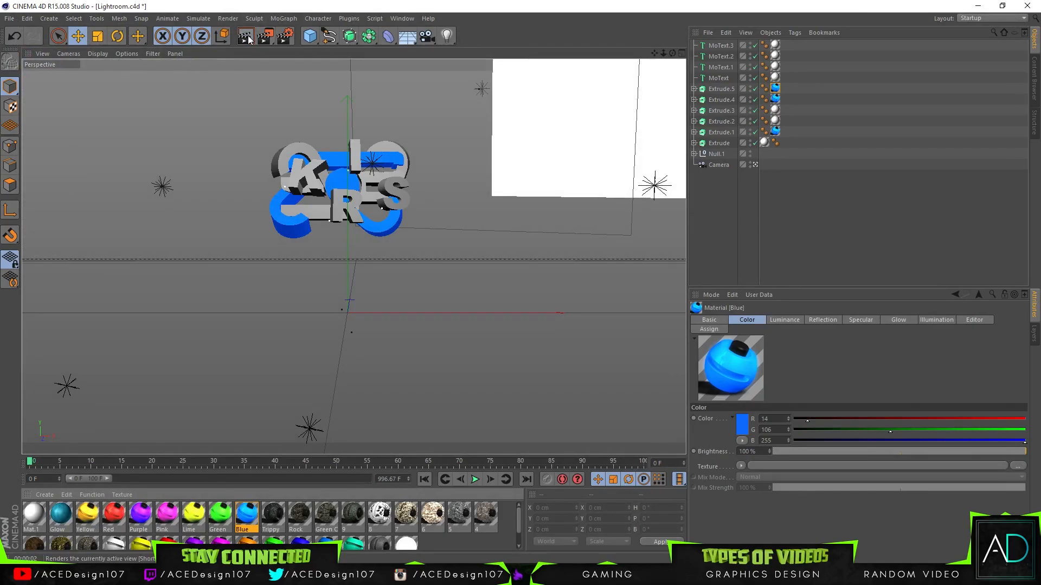
left_click(247, 38)
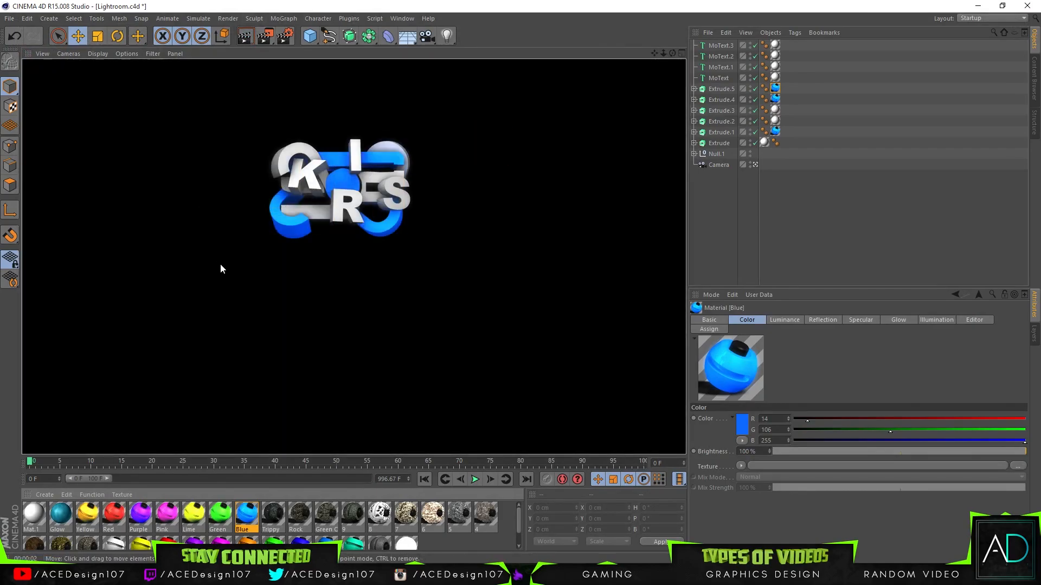
Raise the Blue material's glow to 85% inner strength and 15% outer strength, and preview-render the logo
right_click(250, 515)
left_click(288, 404)
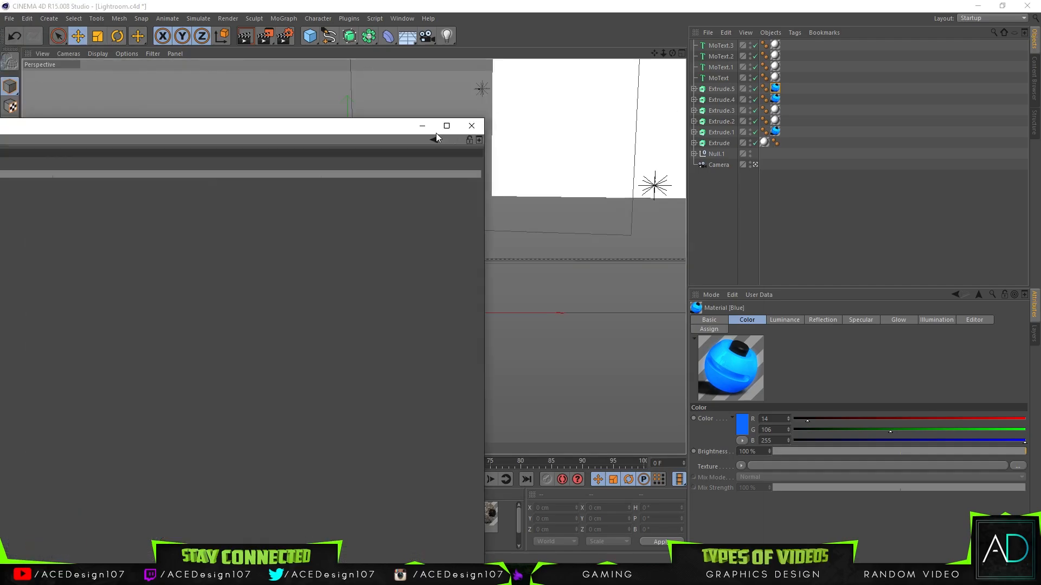
left_click(446, 125)
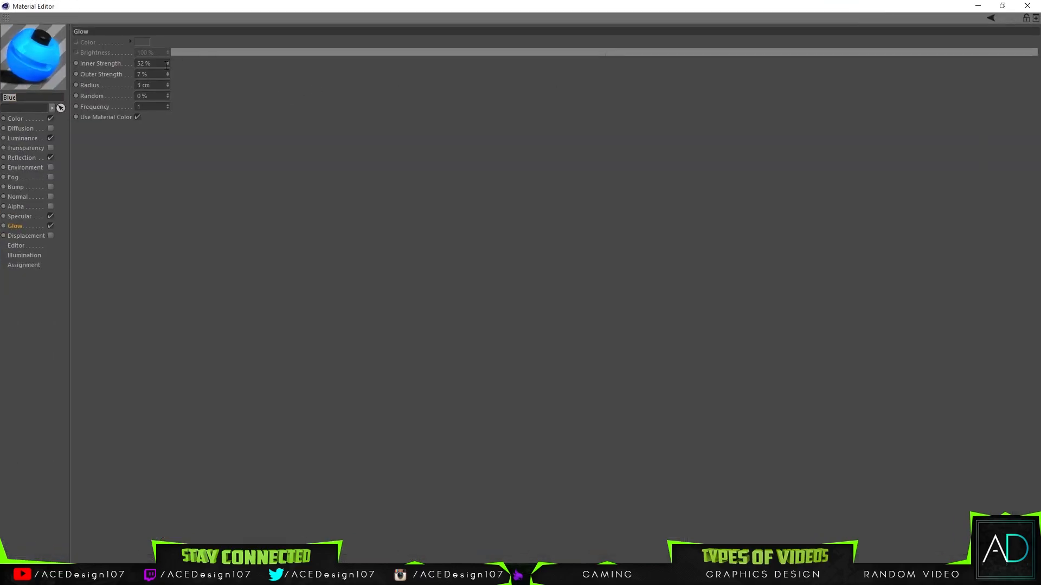
left_click_drag(168, 72, 166, 76)
left_click(168, 61)
left_click(167, 64)
left_click(1027, 5)
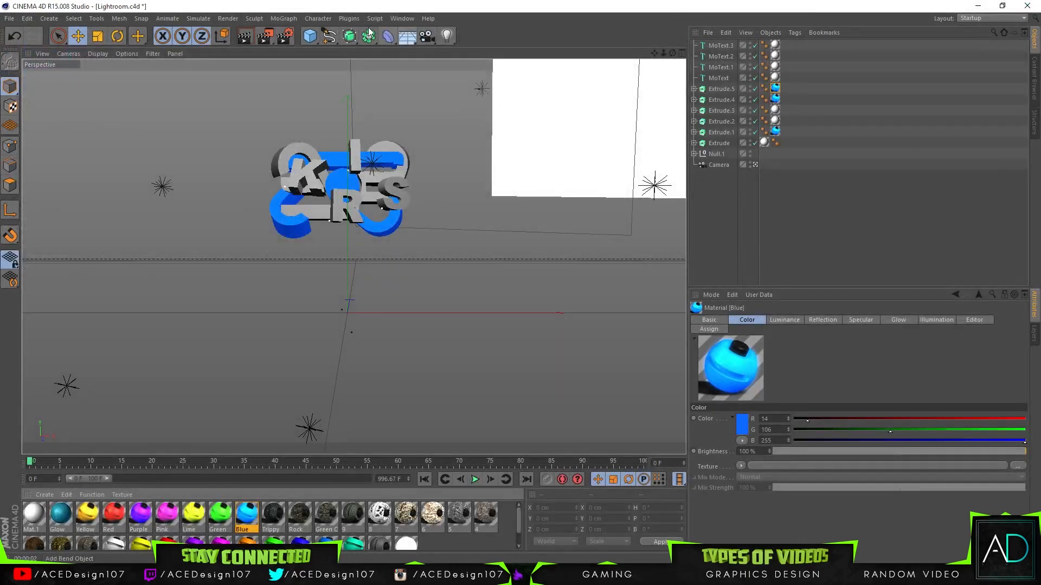
left_click(244, 35)
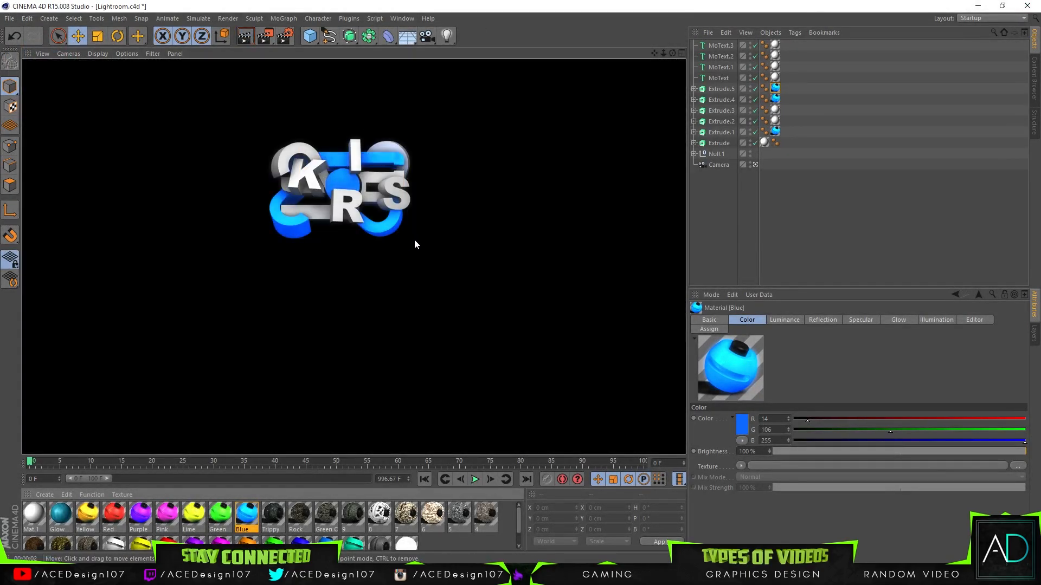
Set the Blue material's inner glow strength to 95% and render the view
right_click(251, 519)
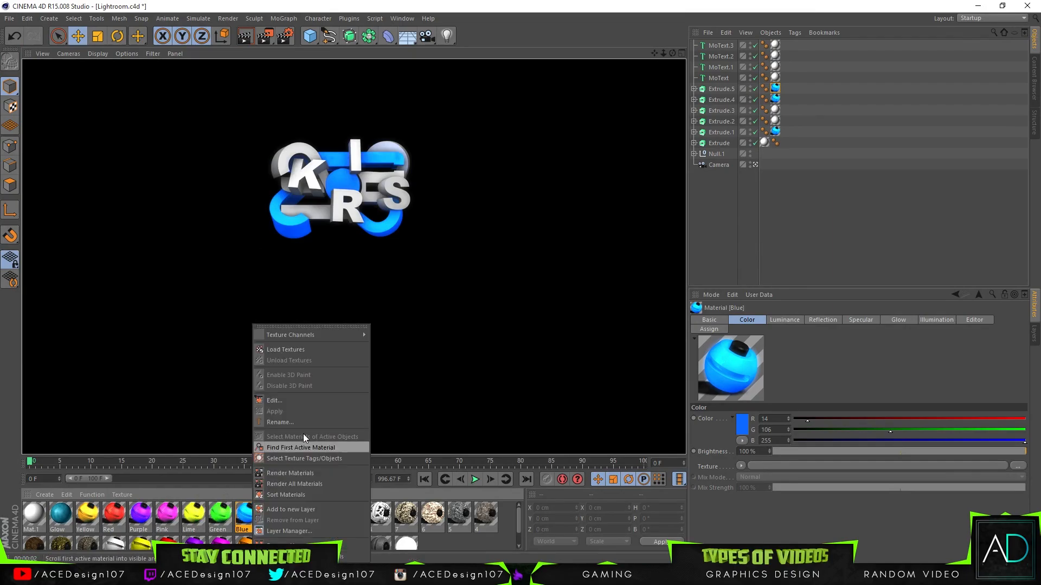
left_click(291, 401)
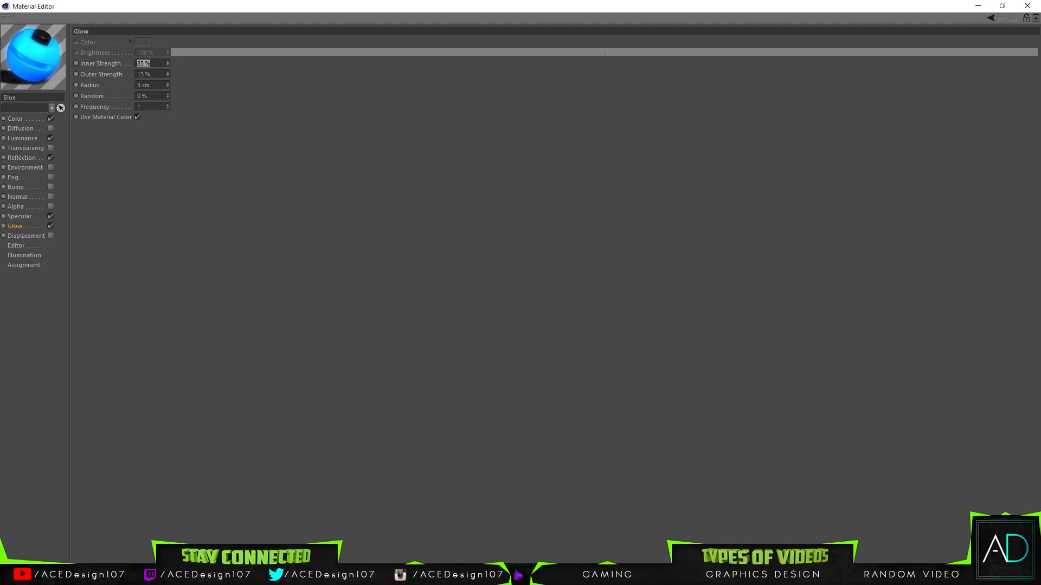
left_click(1027, 6)
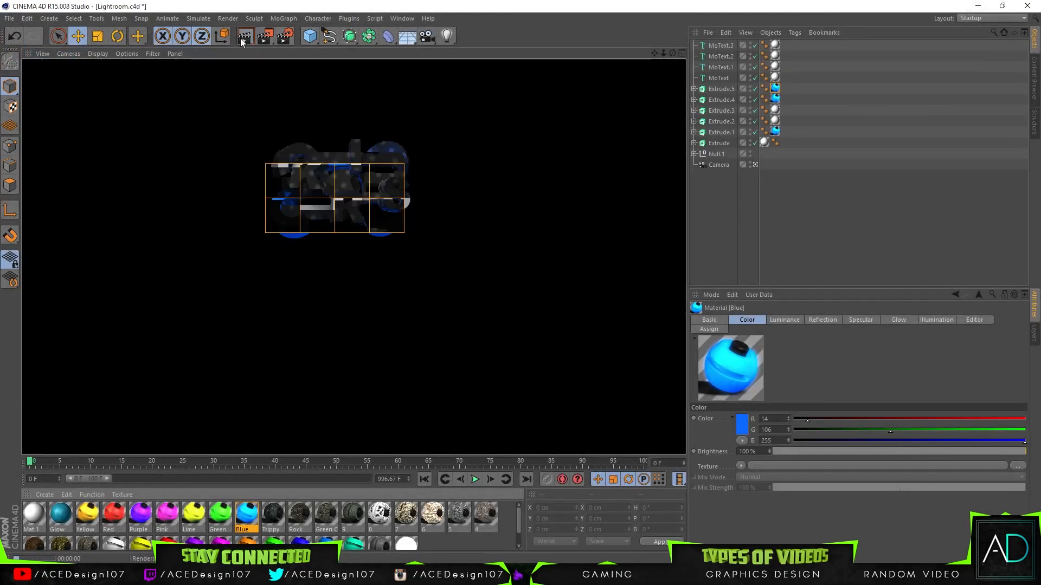
left_click(244, 39)
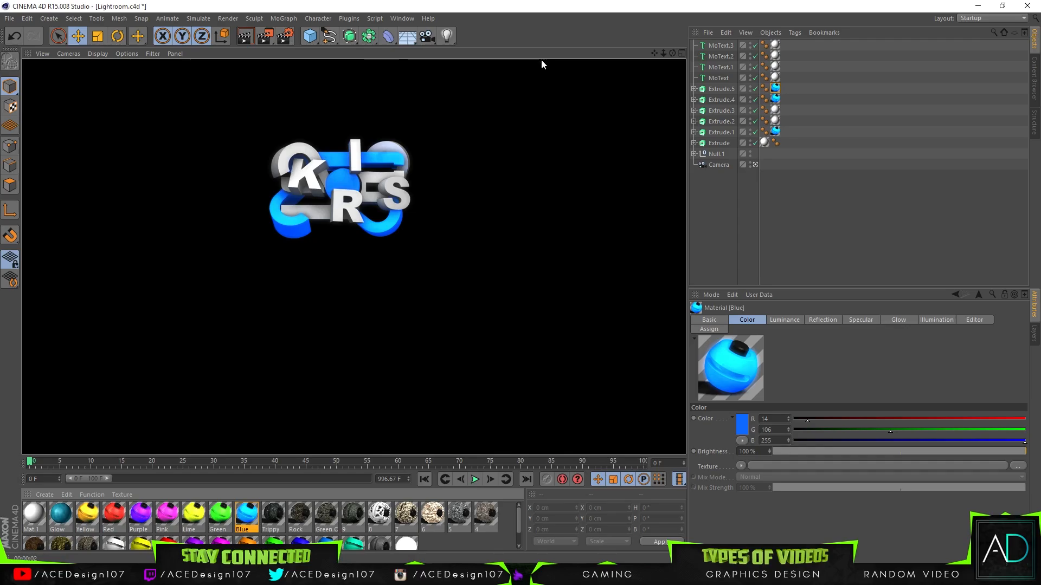
Set the Blue material's inner glow strength to 110% and preview-render the logo
left_click(720, 56)
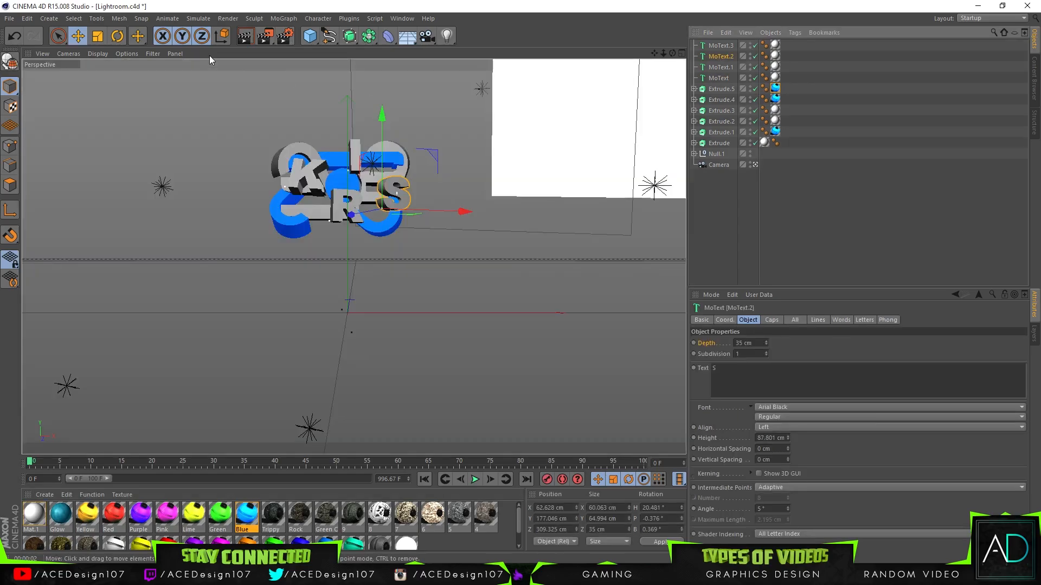
right_click(247, 518)
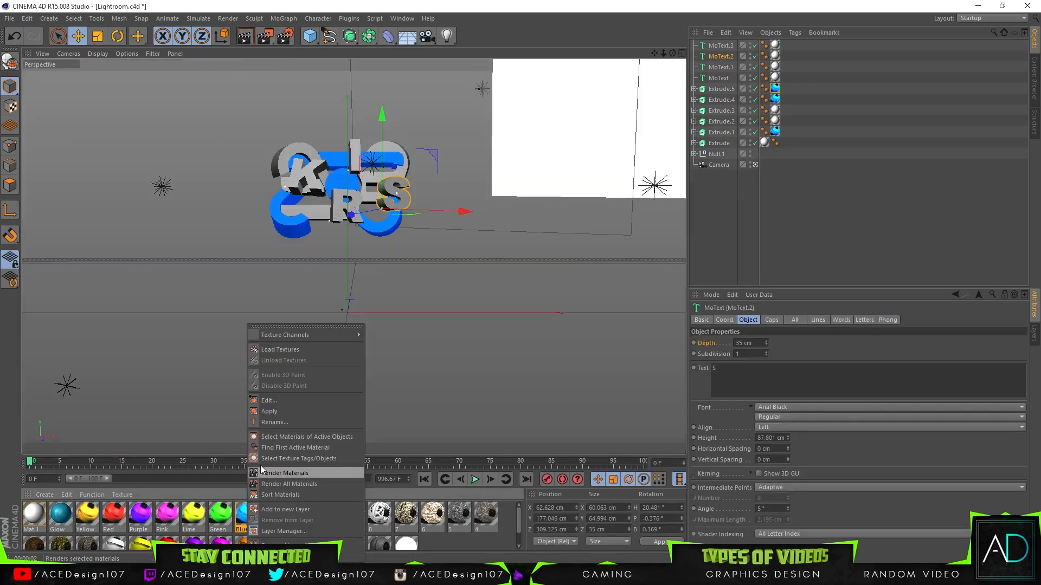
left_click(281, 402)
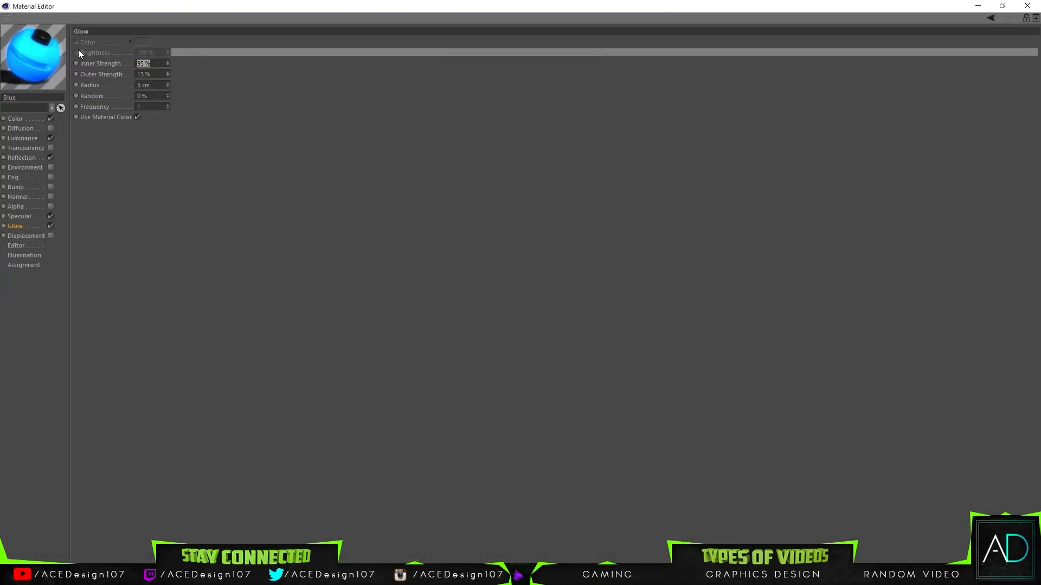
type("110")
left_click(1027, 6)
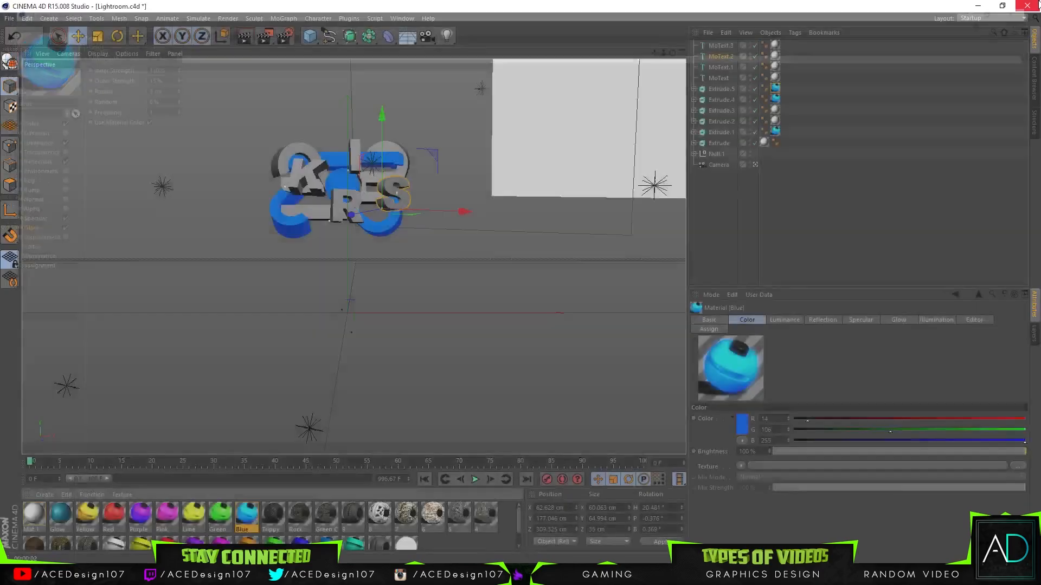
left_click(245, 37)
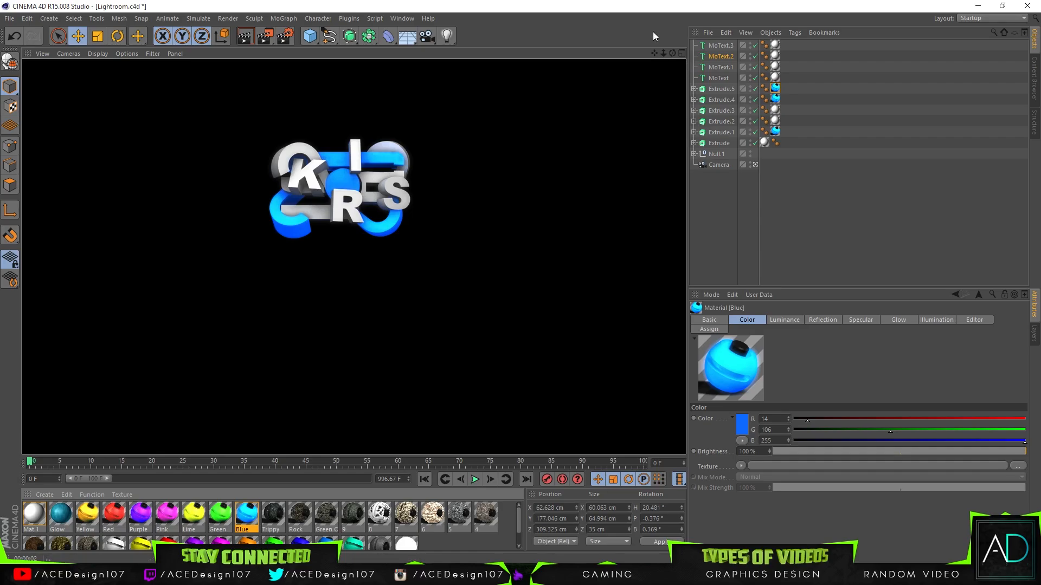
Raise Extrude.3 to a Y position of about 280 cm and rotate it to a bank of about 4.6°
left_click(718, 100)
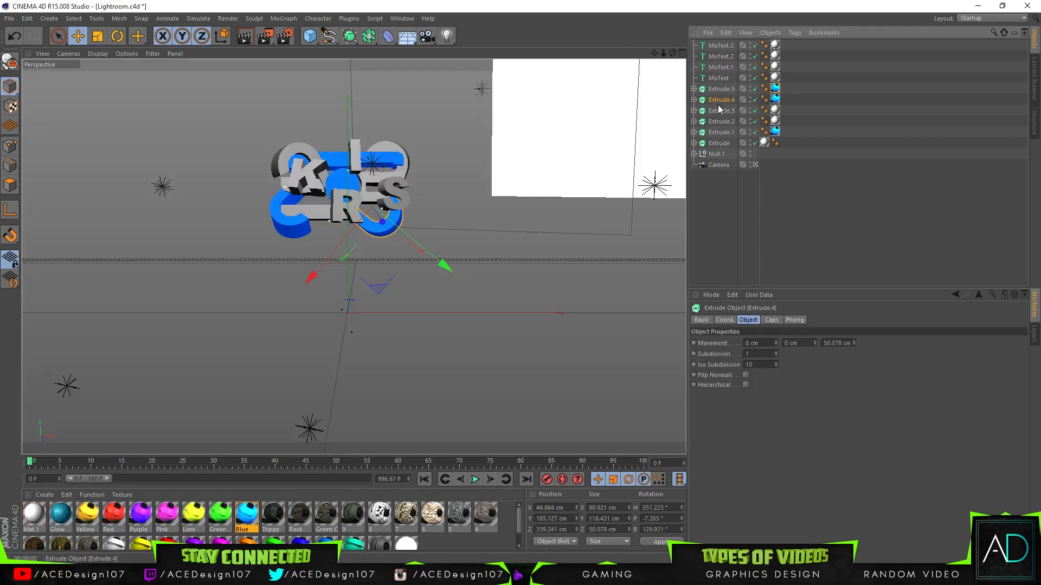
left_click(719, 111)
left_click_drag(392, 169, 395, 147)
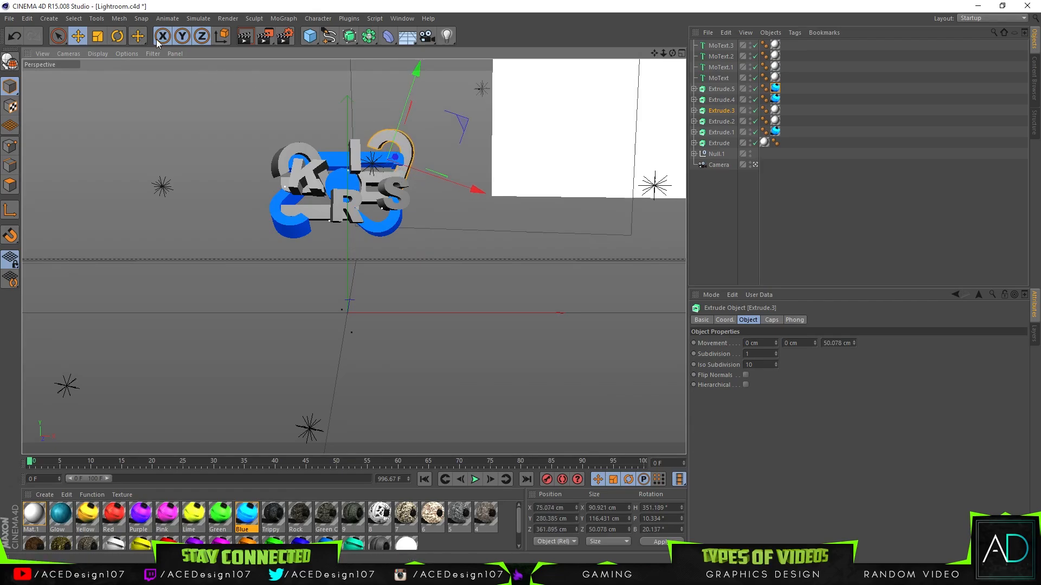
left_click(117, 36)
left_click_drag(346, 119, 337, 133)
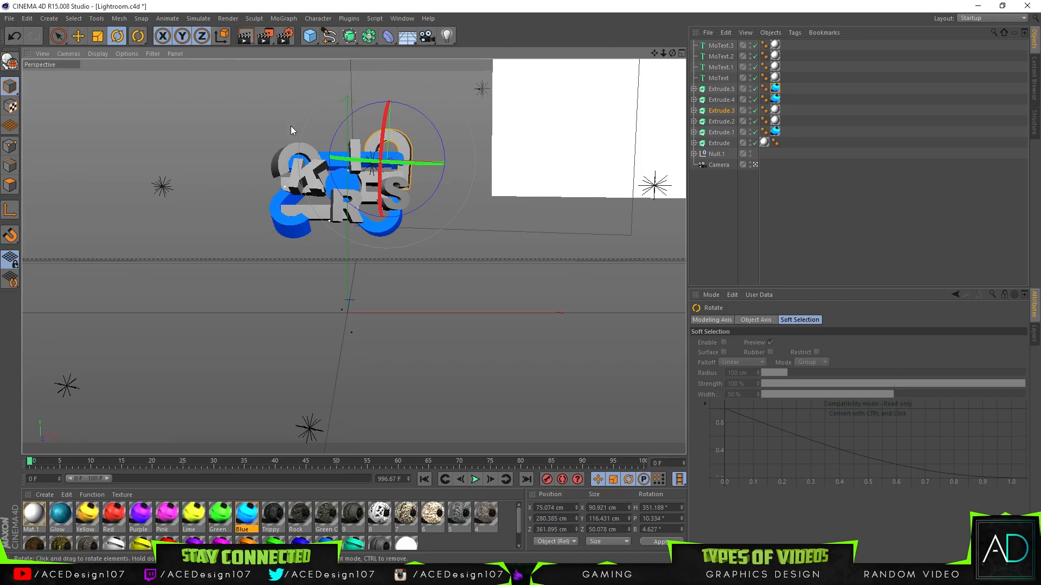
Shift Extrude.3 about 12 cm inward along its X axis and preview-render the logo
left_click(79, 40)
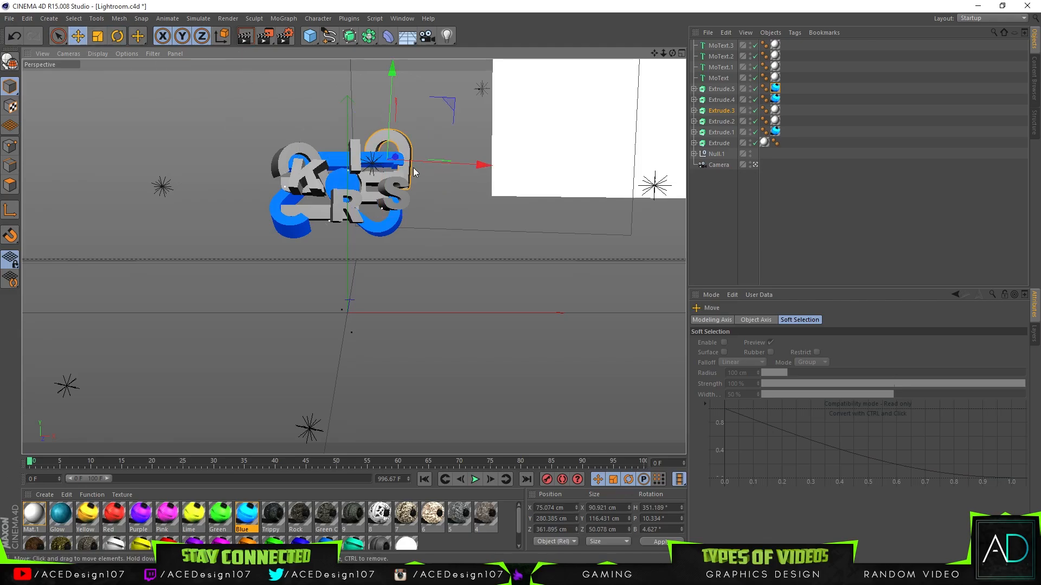
left_click_drag(415, 164, 411, 163)
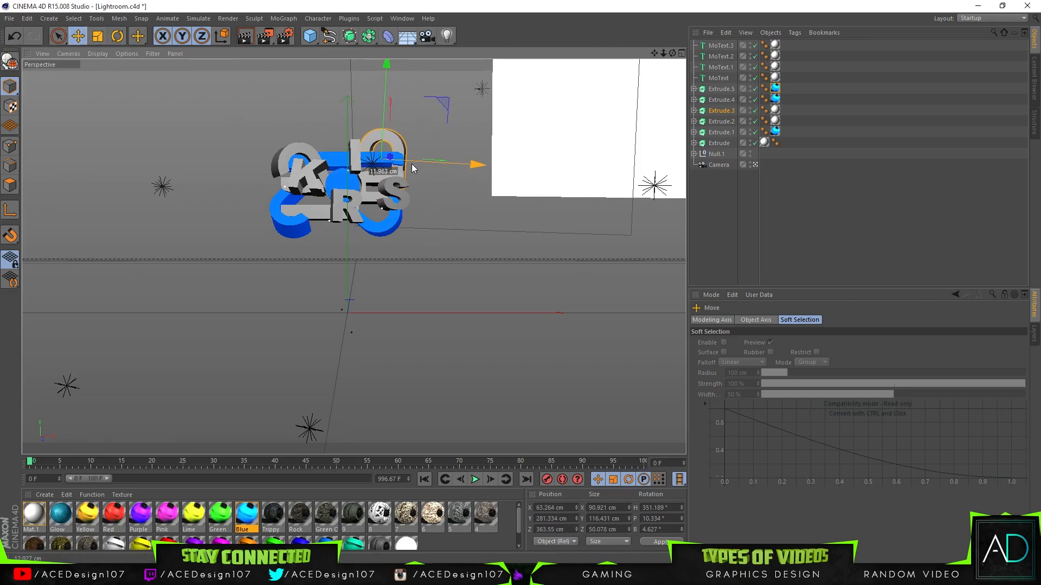
left_click(247, 39)
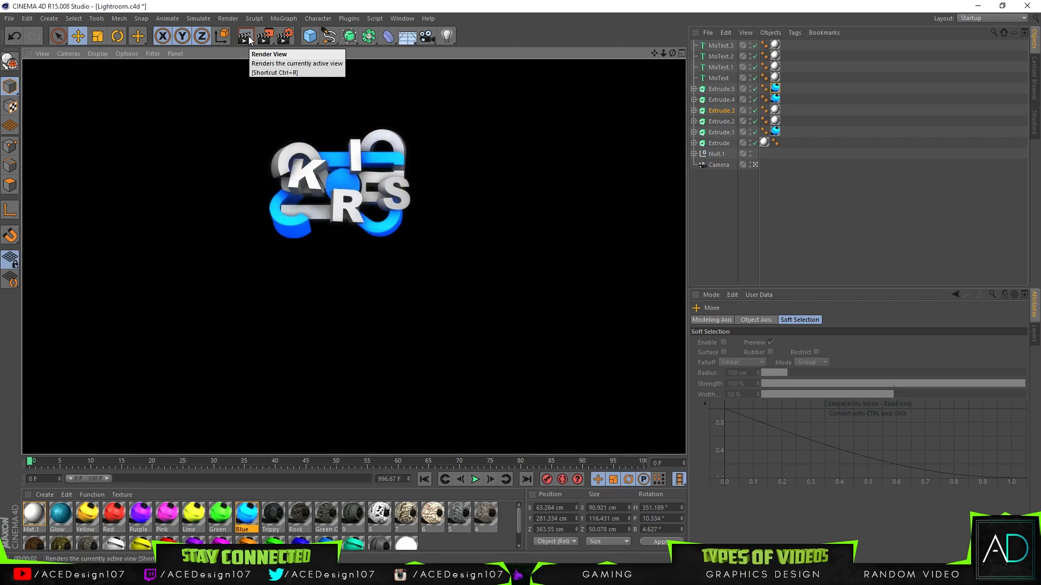
Rotate Extrude.3 to about 353.2° heading, 2.9° pitch and 15° bank, and render the view
left_click(713, 111)
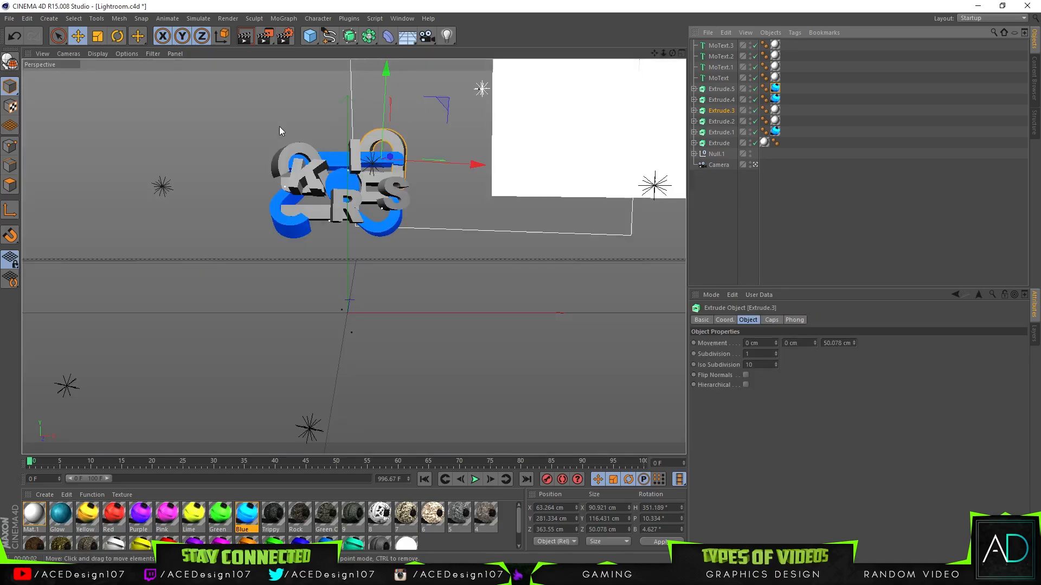
key("r")
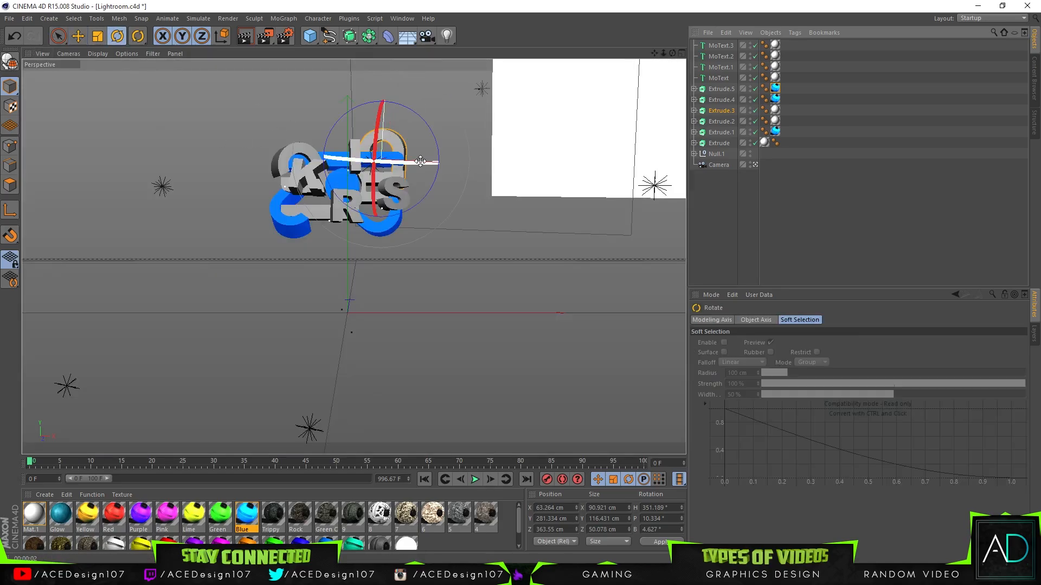
left_click_drag(434, 136, 377, 143)
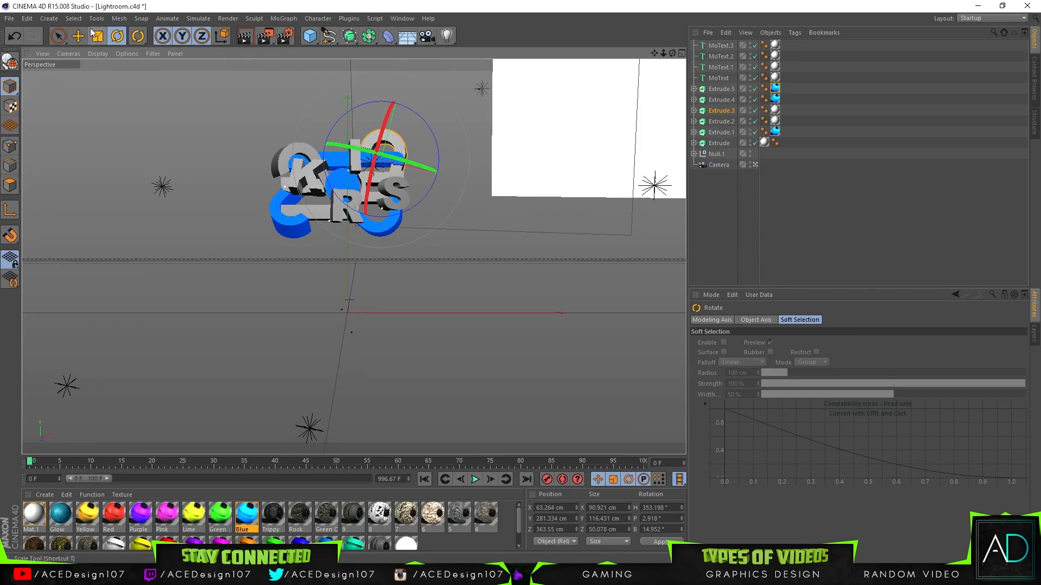
left_click(245, 36)
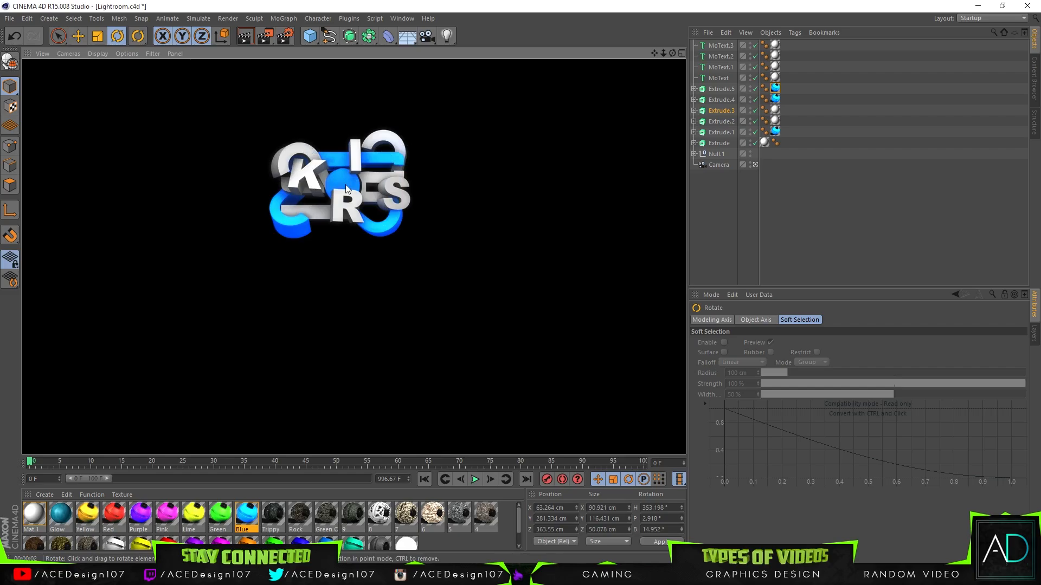
left_click_drag(0, 11, 542, 0)
left_click_drag(633, 5, 0, 133)
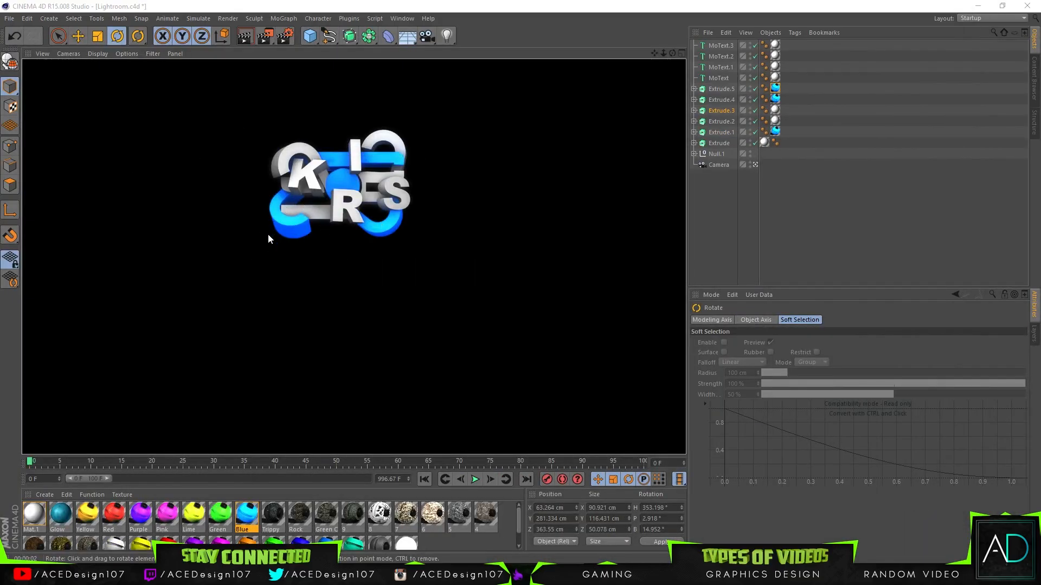
Move Extrude.5 to about X -97 cm, Y 189 cm and Z 347 cm
left_click(718, 103)
left_click(717, 113)
left_click(713, 98)
left_click(715, 91)
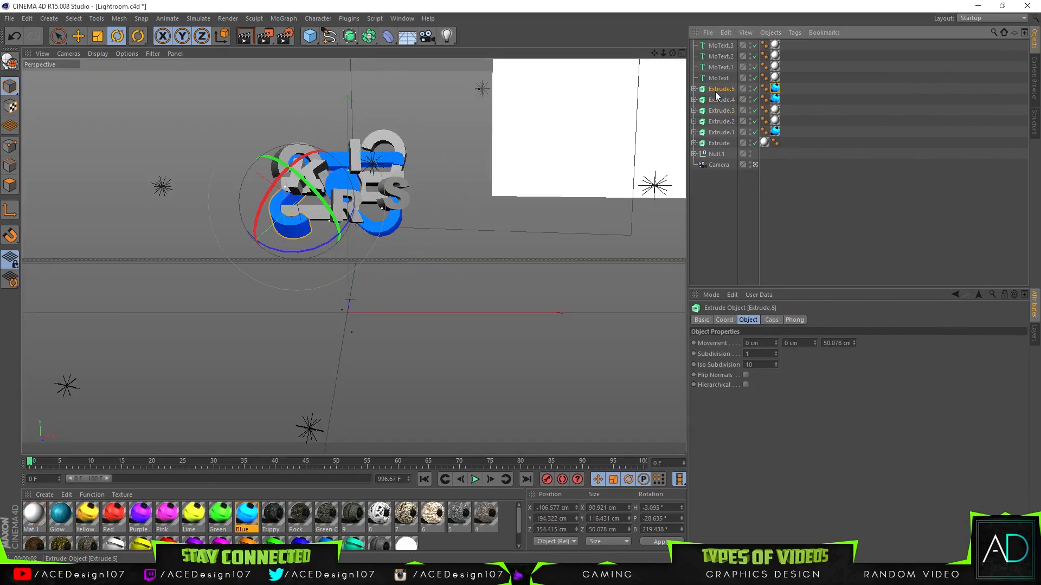
key("e")
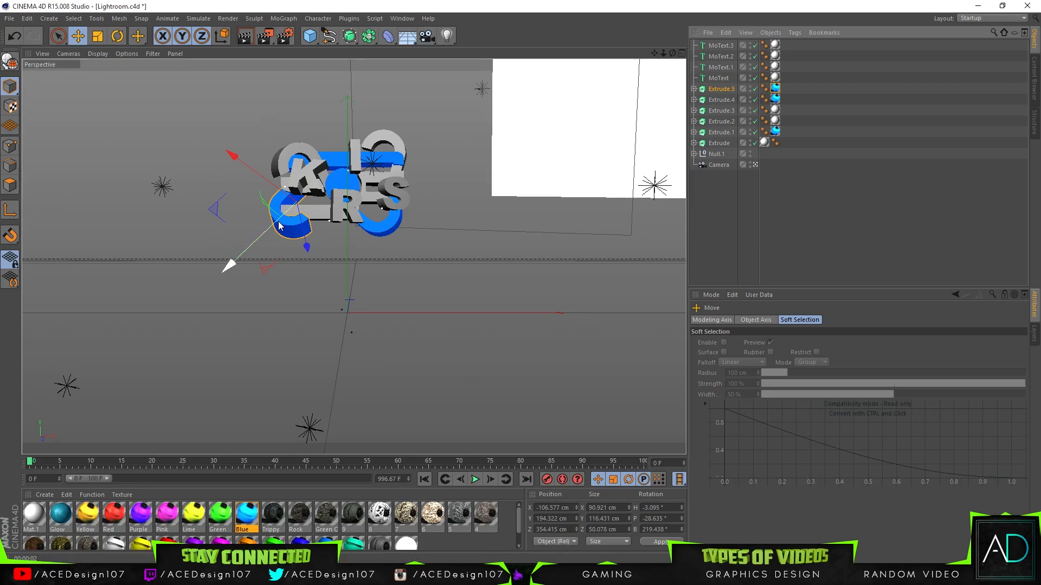
left_click_drag(302, 242, 286, 199)
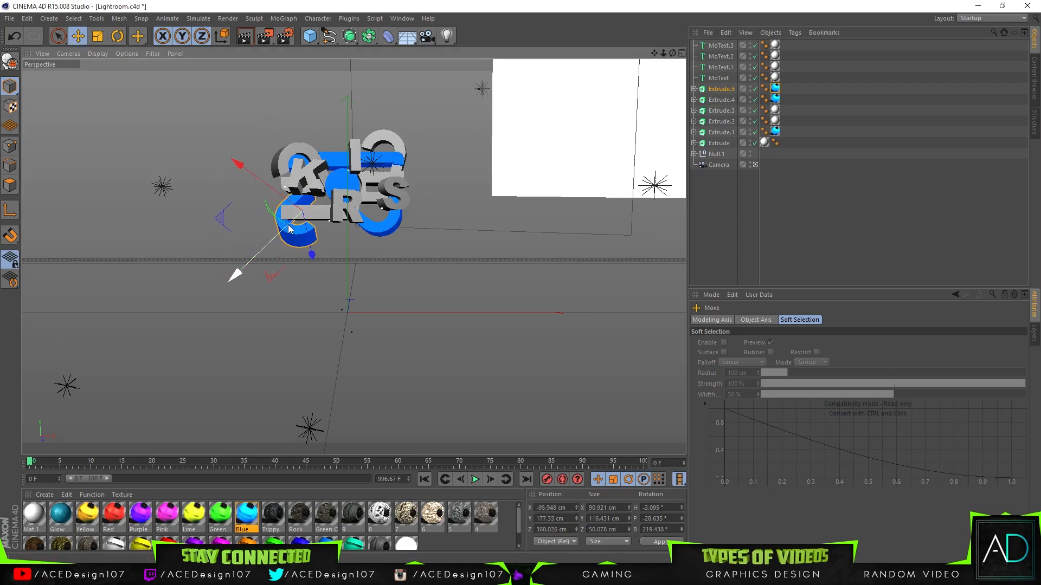
left_click_drag(309, 251, 308, 224)
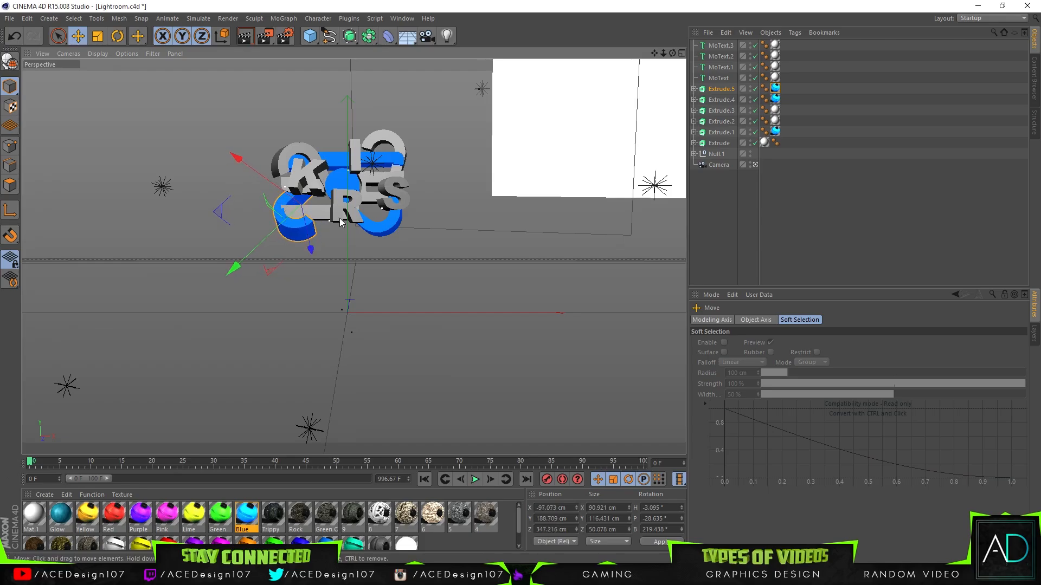
Rotate the letter K to about -10.2° heading and -12.1° pitch, and shift it to about X -131, Y 220, Z 316 cm
left_click(718, 68)
left_click(720, 46)
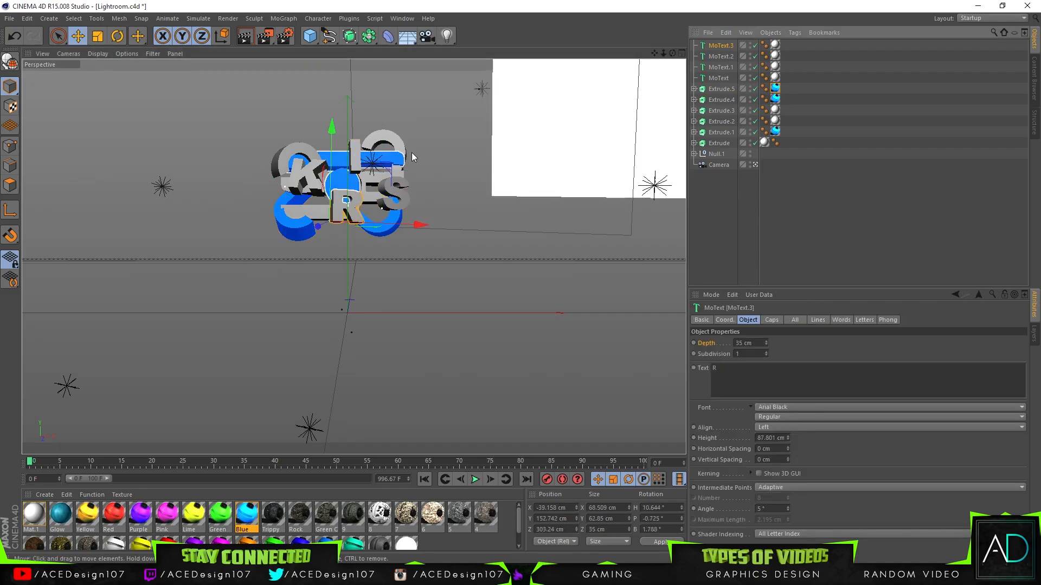
left_click(306, 172)
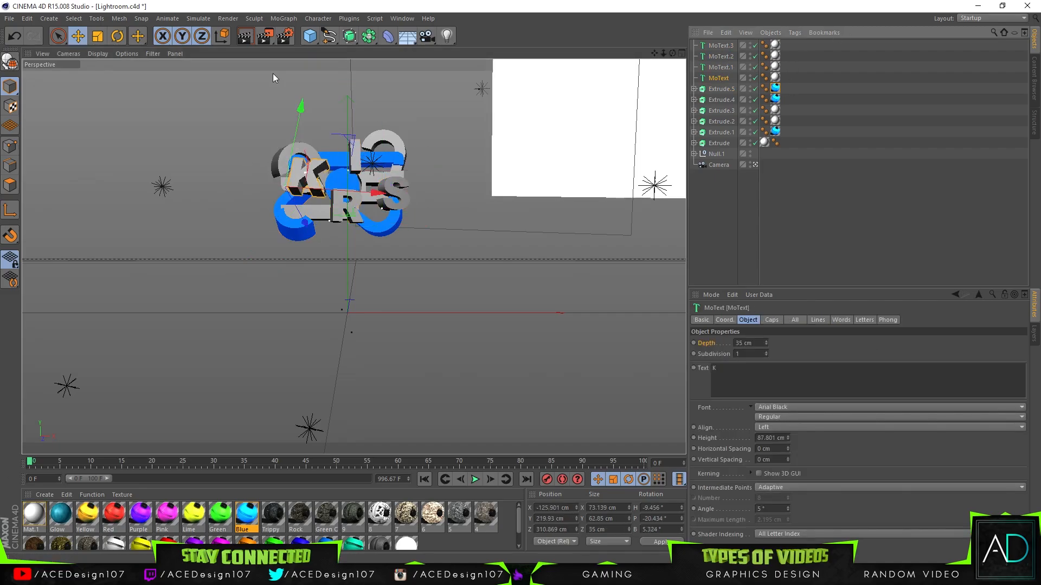
key("r")
left_click_drag(270, 179, 270, 164)
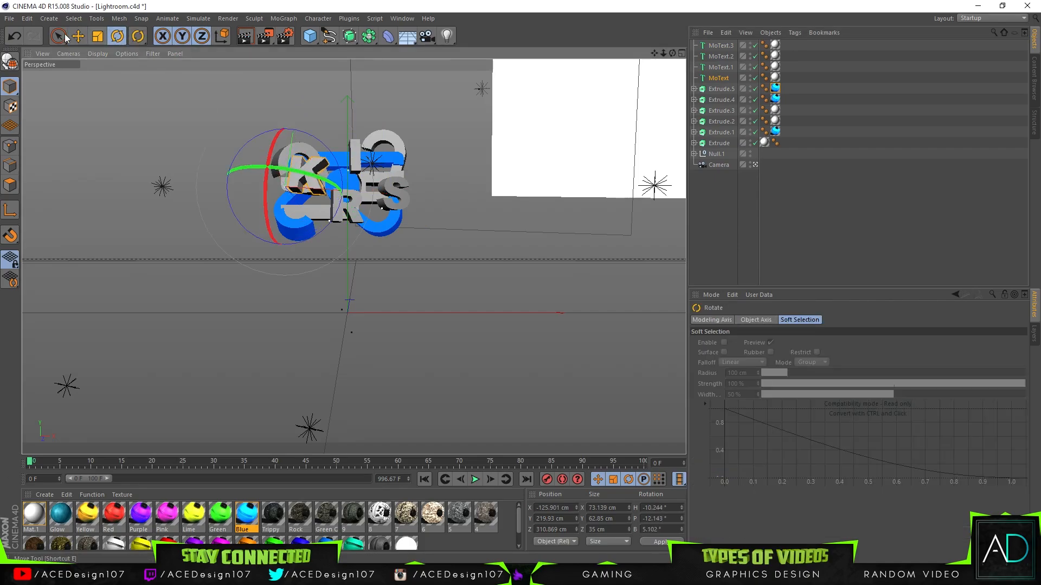
key("e")
left_click_drag(305, 202, 306, 209)
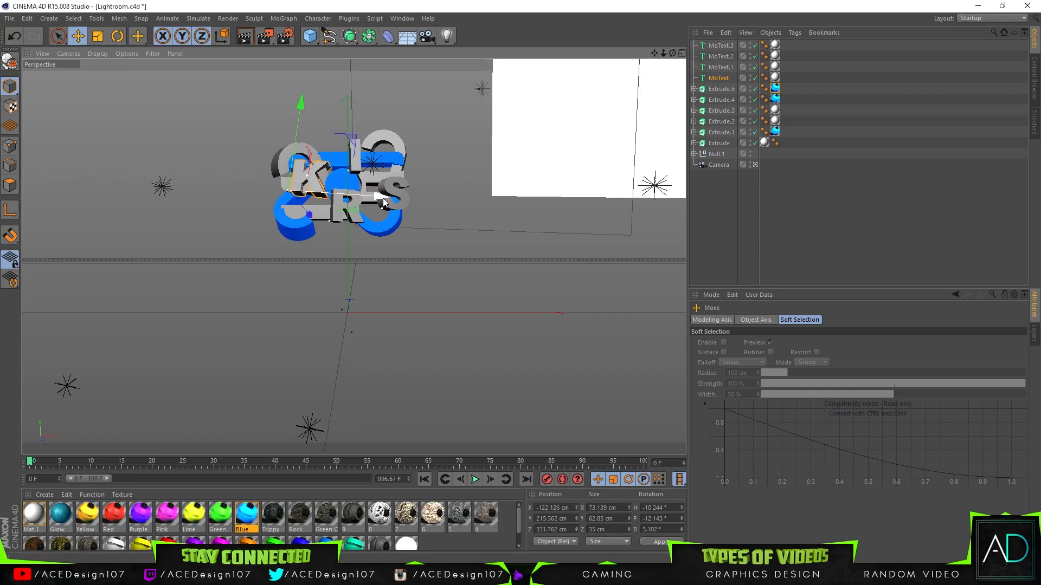
left_click_drag(378, 196, 375, 196)
left_click_drag(288, 151, 291, 200)
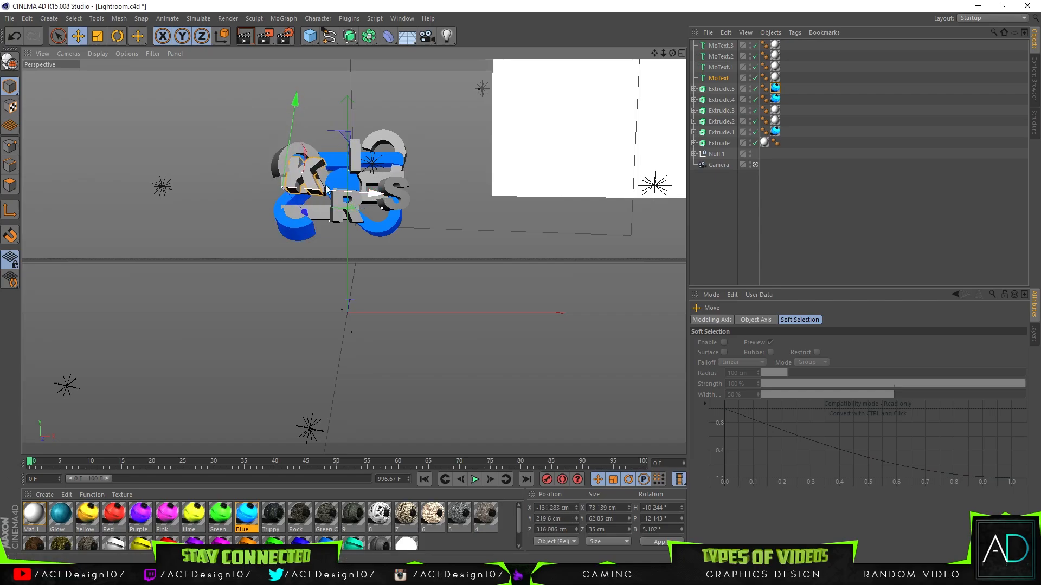
Turn the letter K to about -7.4° heading and 5.7° bank, raise it to about Y 228 cm, and preview-render
left_click(118, 37)
left_click_drag(271, 169, 338, 193)
left_click(77, 36)
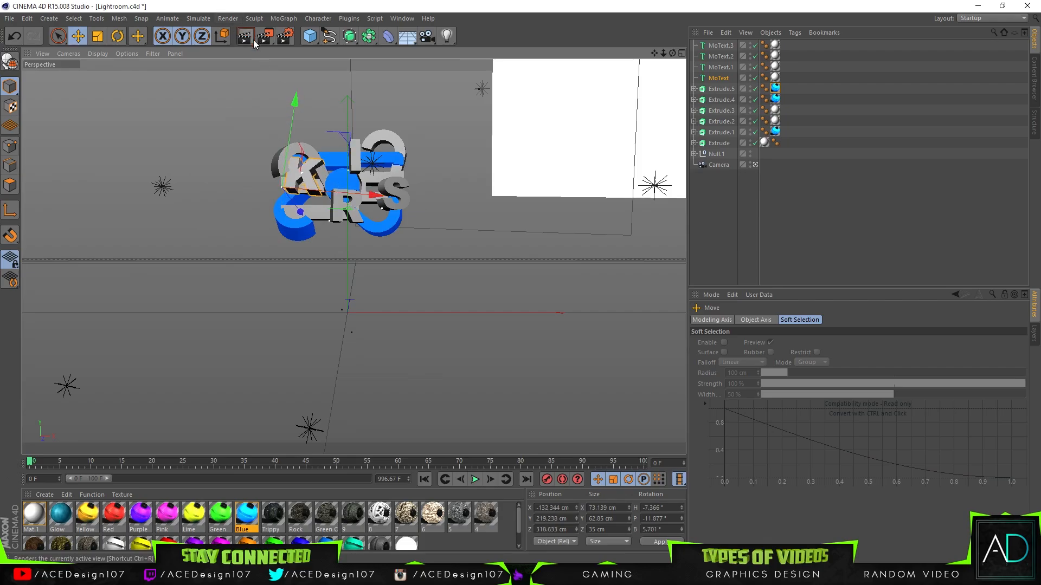
left_click_drag(291, 103, 294, 100)
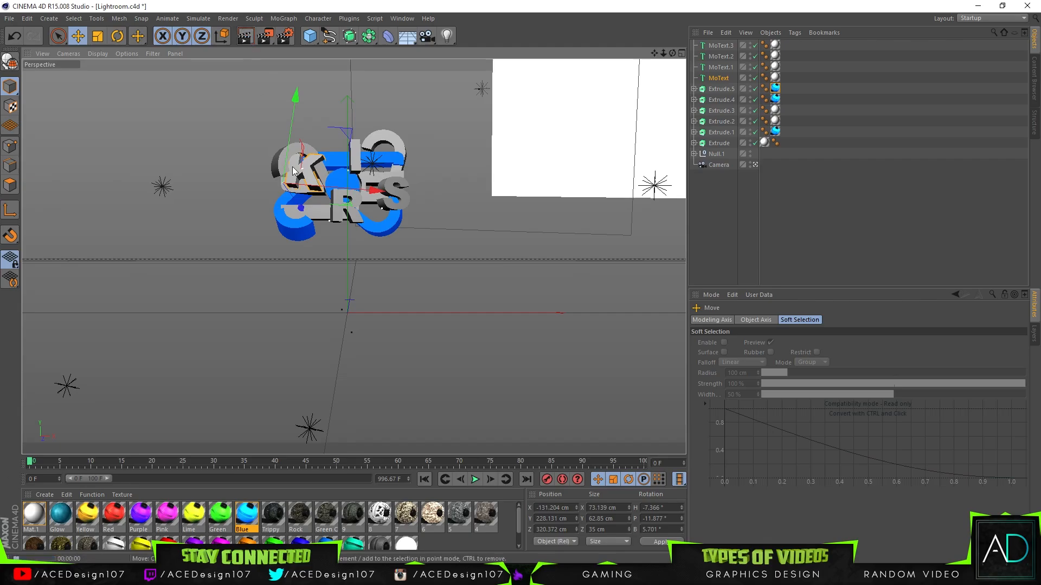
left_click(245, 36)
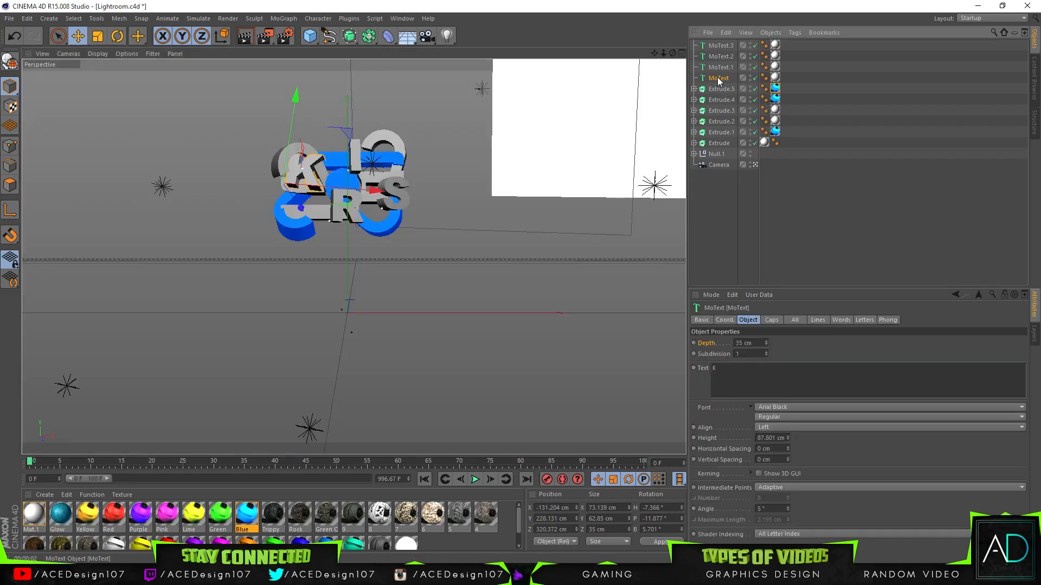
Lower the letter K to a Y position of about 221 cm and preview-render the logo
left_click(299, 165)
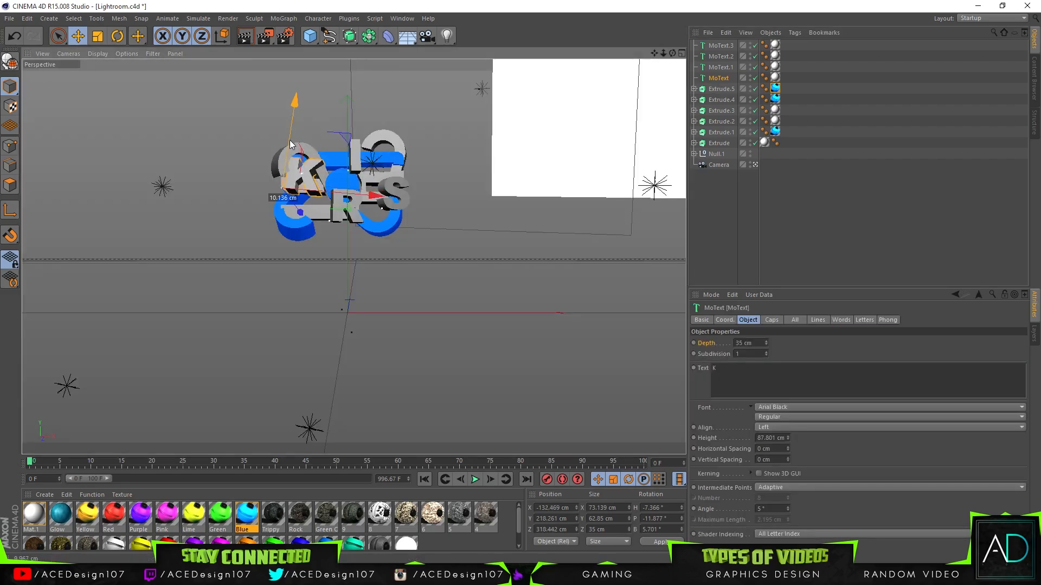
left_click_drag(291, 140, 291, 144)
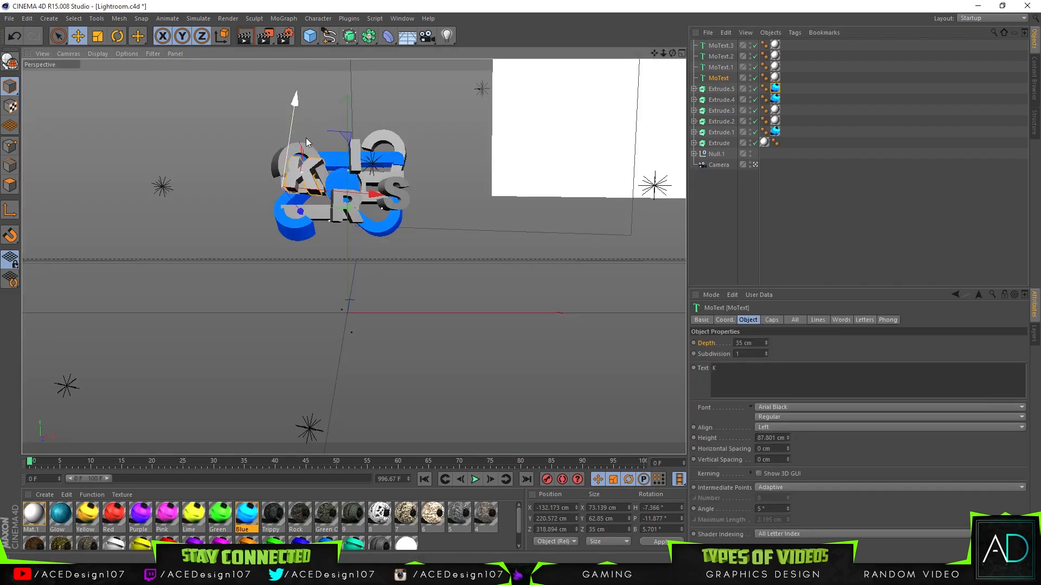
left_click(244, 36)
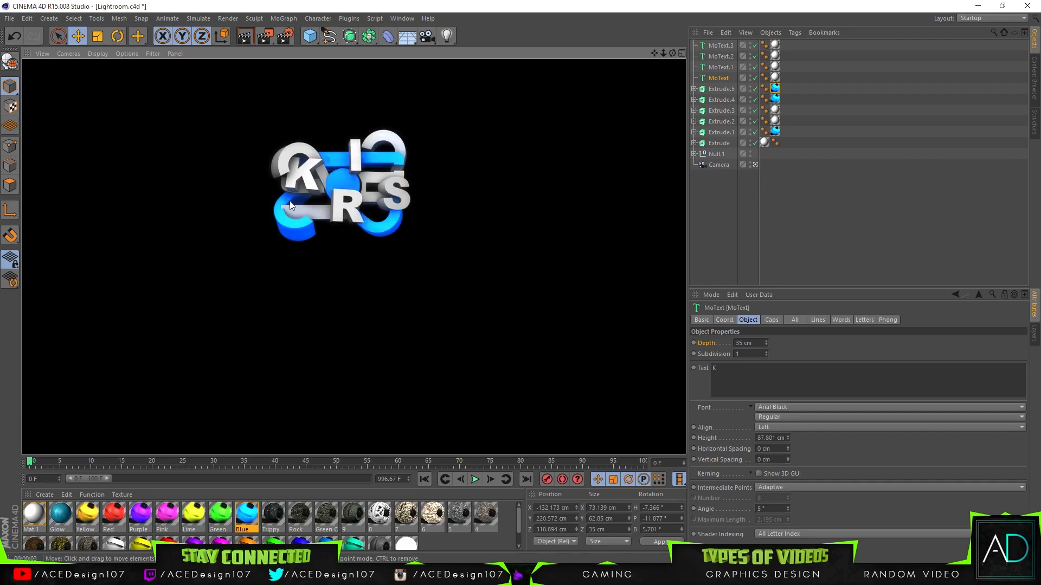
Shift Extrude.5 to about Y 194 cm and Z 338 cm
left_click(718, 133)
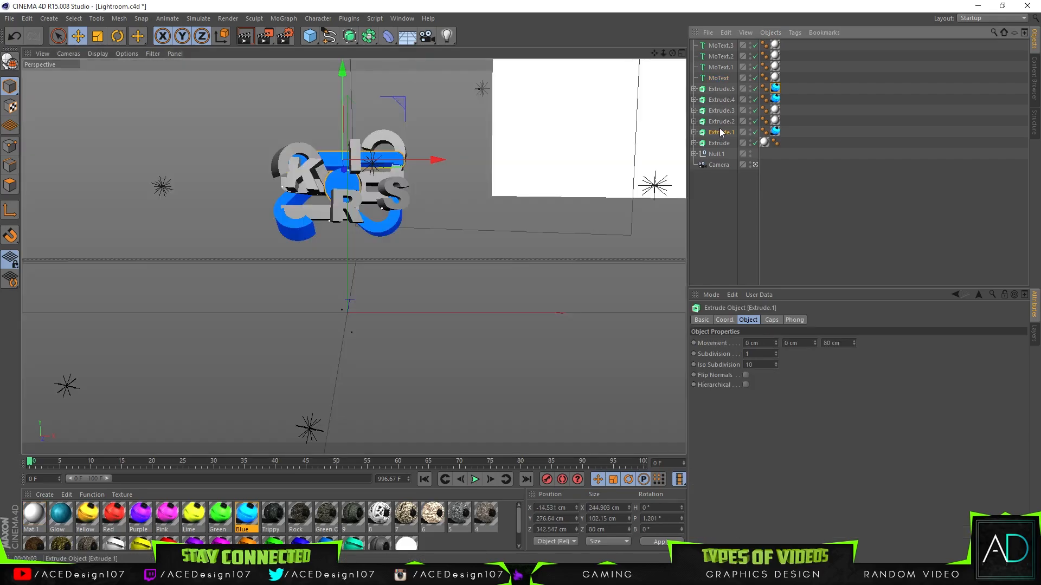
left_click(719, 78)
left_click(721, 89)
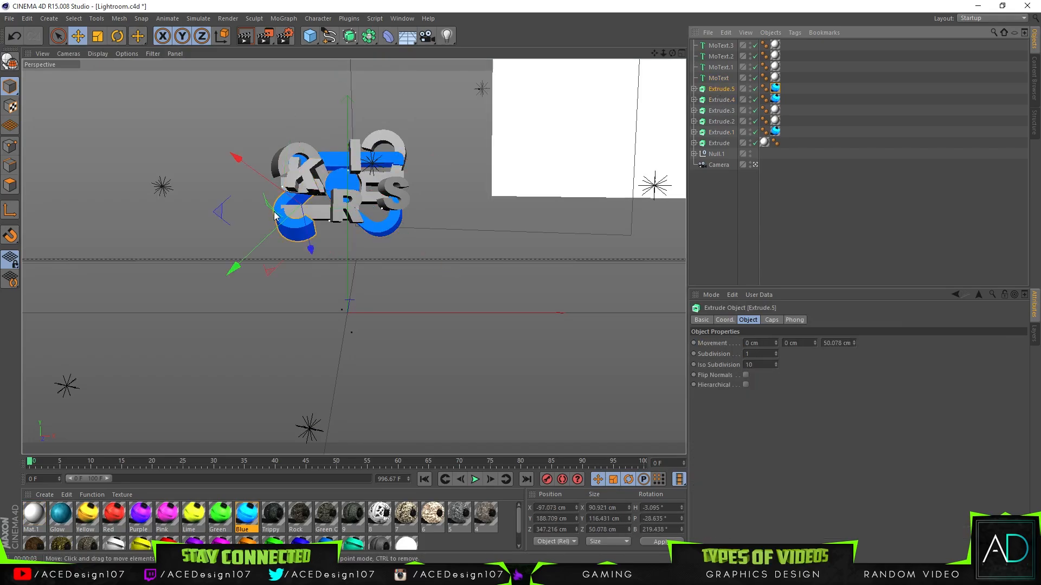
left_click_drag(303, 226, 302, 223)
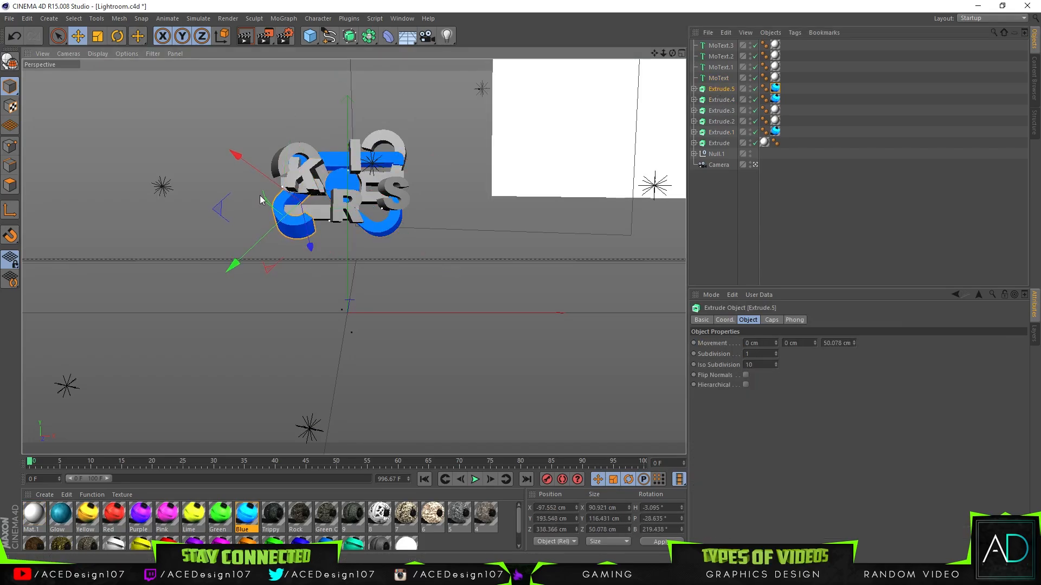
Switch to Photos to compare the logo with the reference banner image, and return to Cinema 4D
key("alt+Tab")
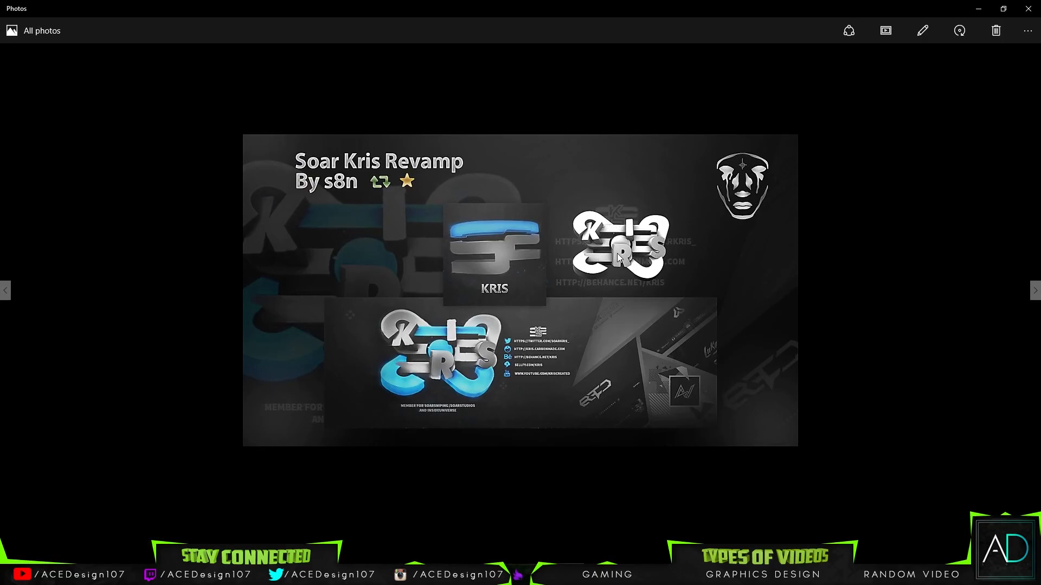
double_click(599, 6)
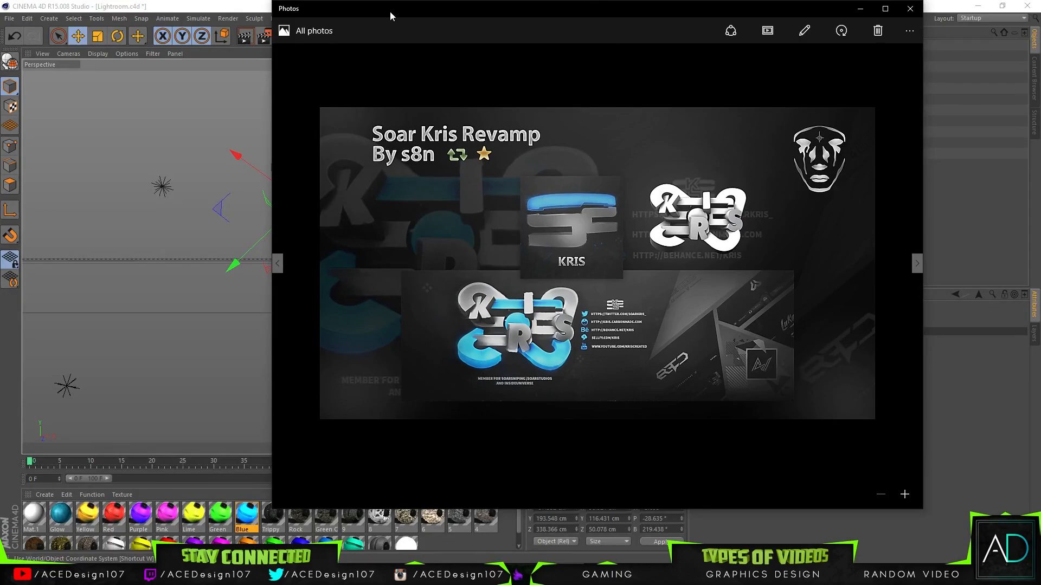
left_click(266, 46)
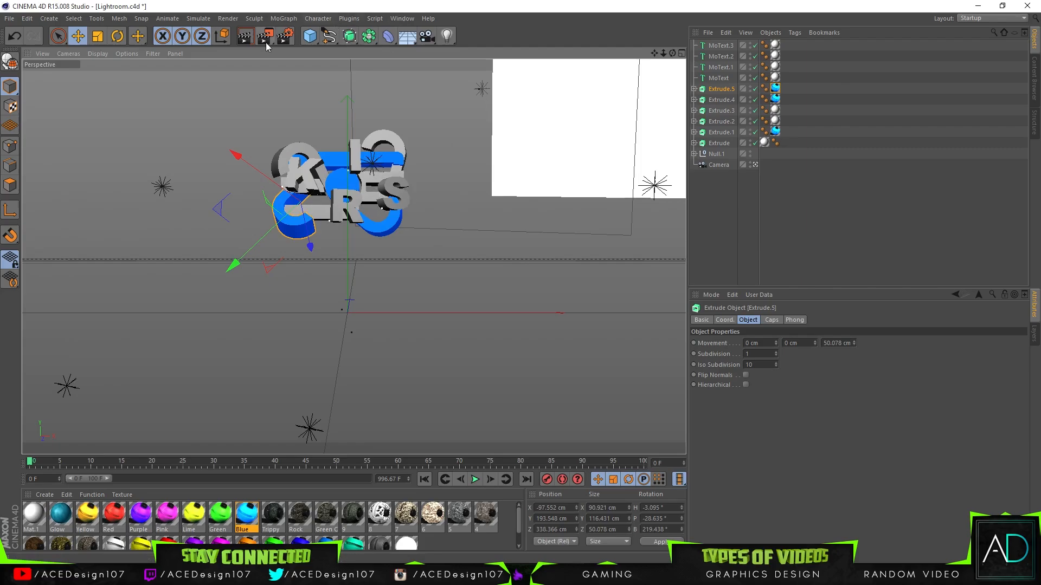
Frame the logo larger in the perspective view and preview-render it
mouse_move(663, 53)
left_mouse_down()
mouse_move(666, 76)
mouse_move(669, 54)
mouse_move(662, 70)
mouse_move(659, 58)
mouse_move(668, 54)
left_mouse_up()
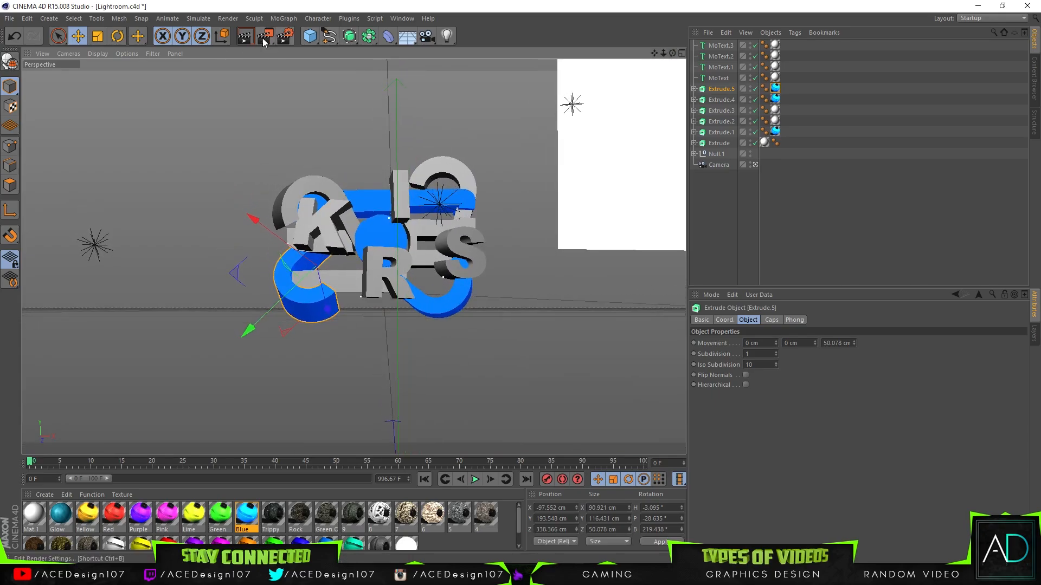
left_click(248, 37)
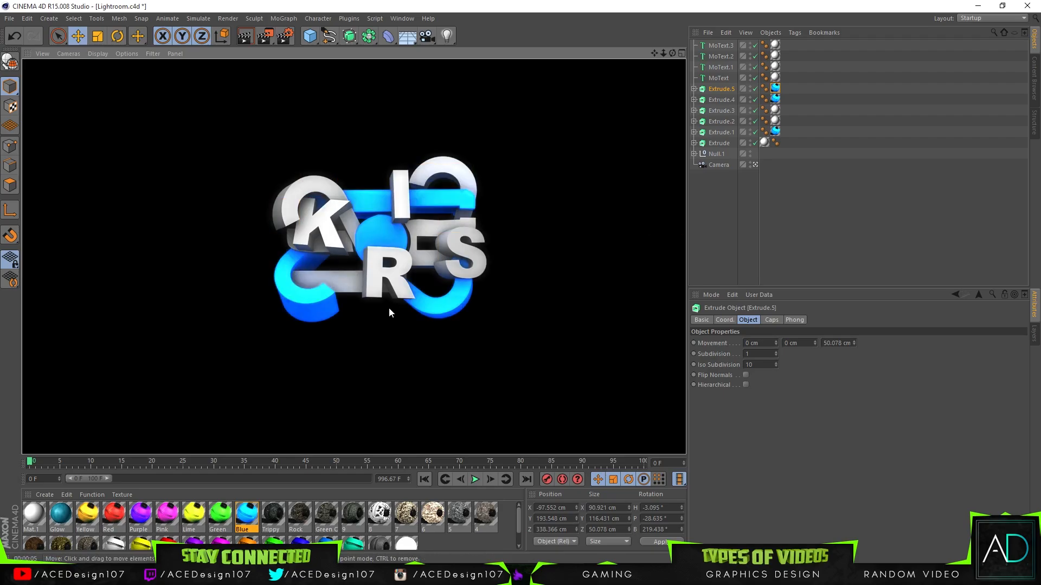
mouse_move(655, 53)
left_mouse_down()
mouse_move(649, 46)
mouse_move(670, 57)
left_mouse_up()
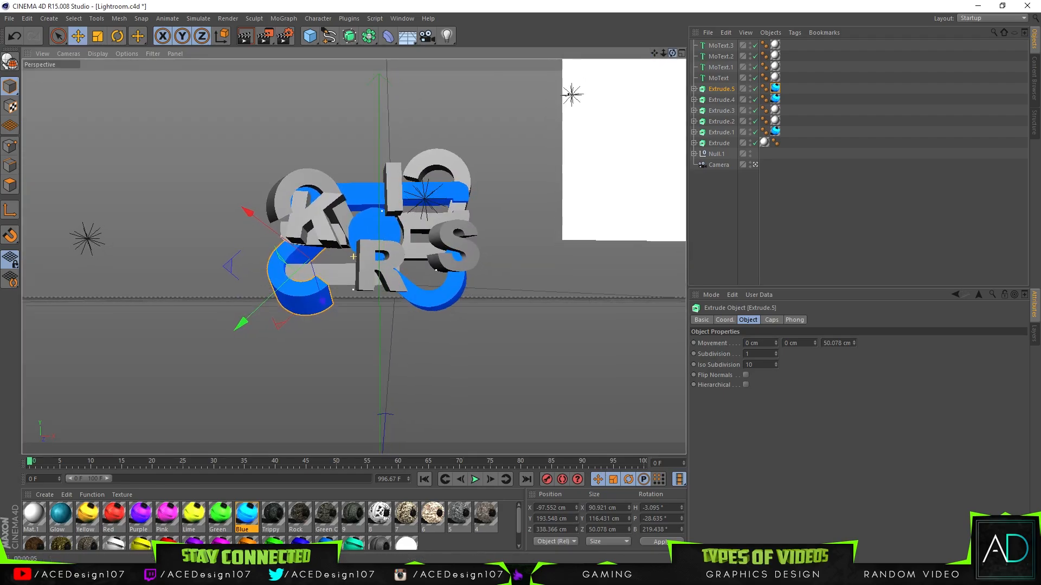
Set the render output file to "Render" in the D: drive's 3D Logo Banner Tutorial\Assest folder
left_click(285, 36)
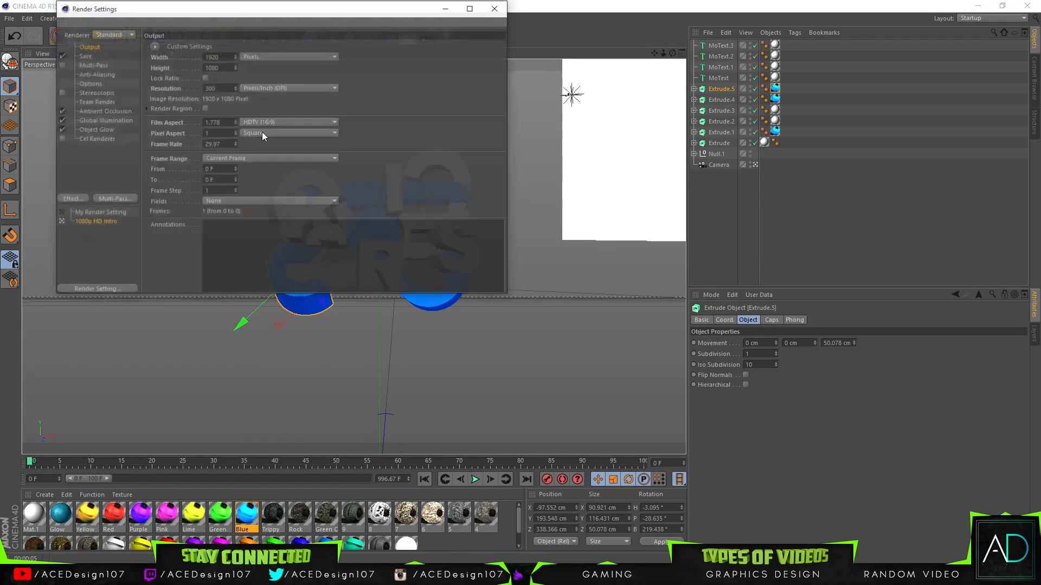
left_click(84, 57)
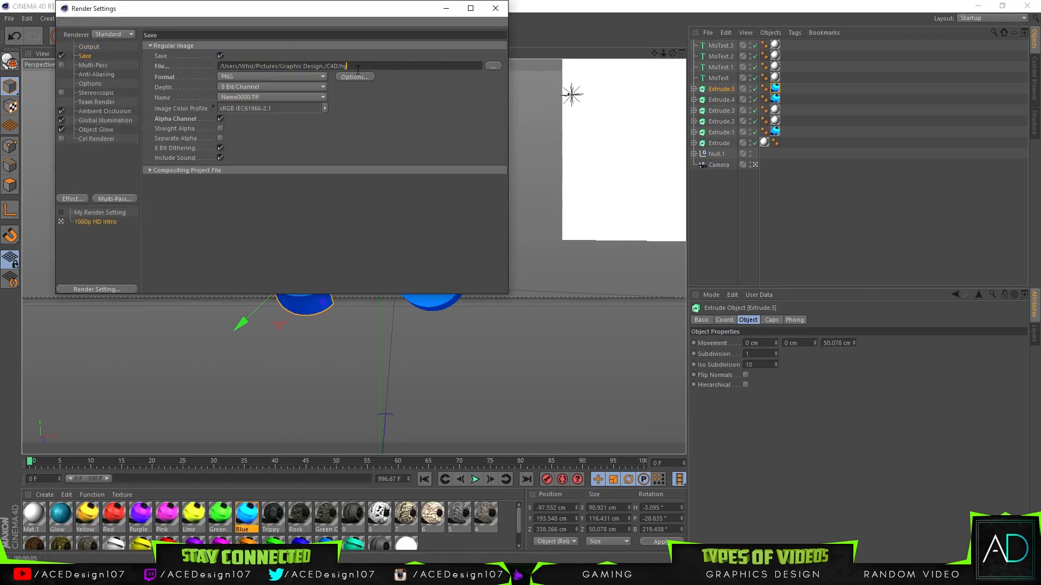
key("shift+Left")
key("shift+Left")
key("shift+Left")
key("shift+Left")
key("shift+Left")
key("shift+Left")
key("shift+Left")
key("shift+Left")
left_click(493, 66)
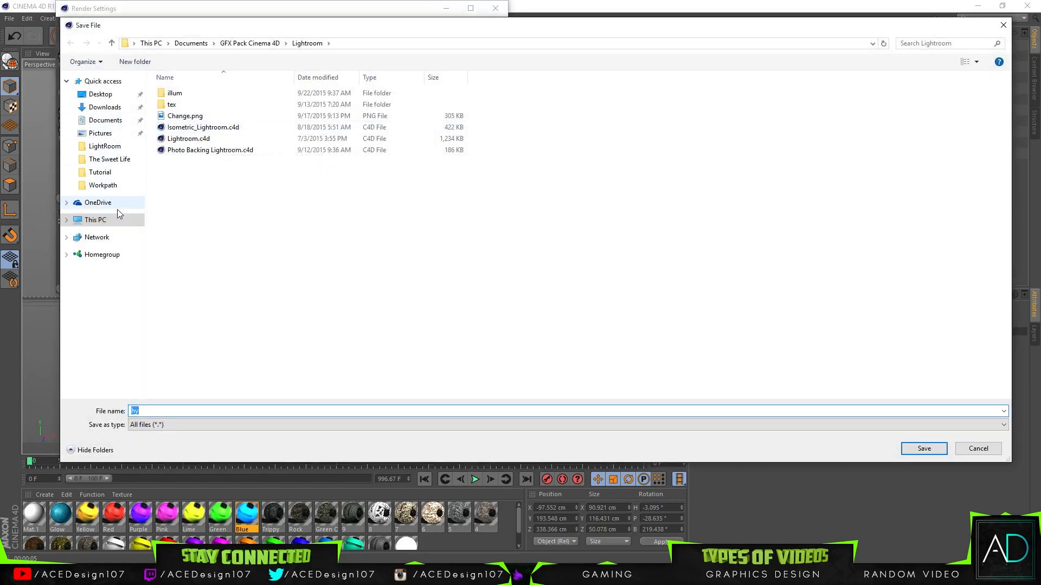
left_click(96, 219)
double_click(343, 146)
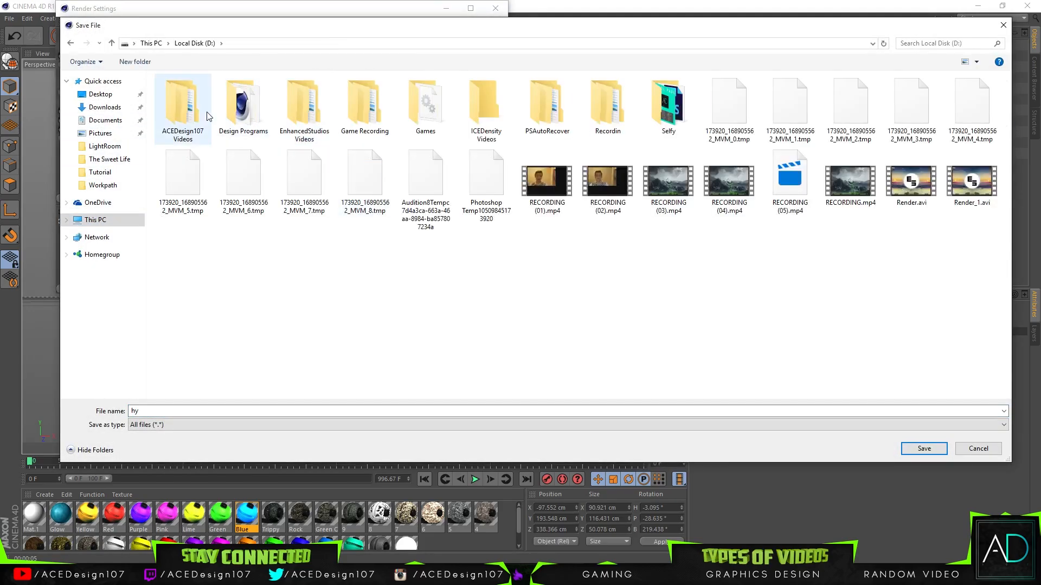
double_click(188, 109)
double_click(179, 93)
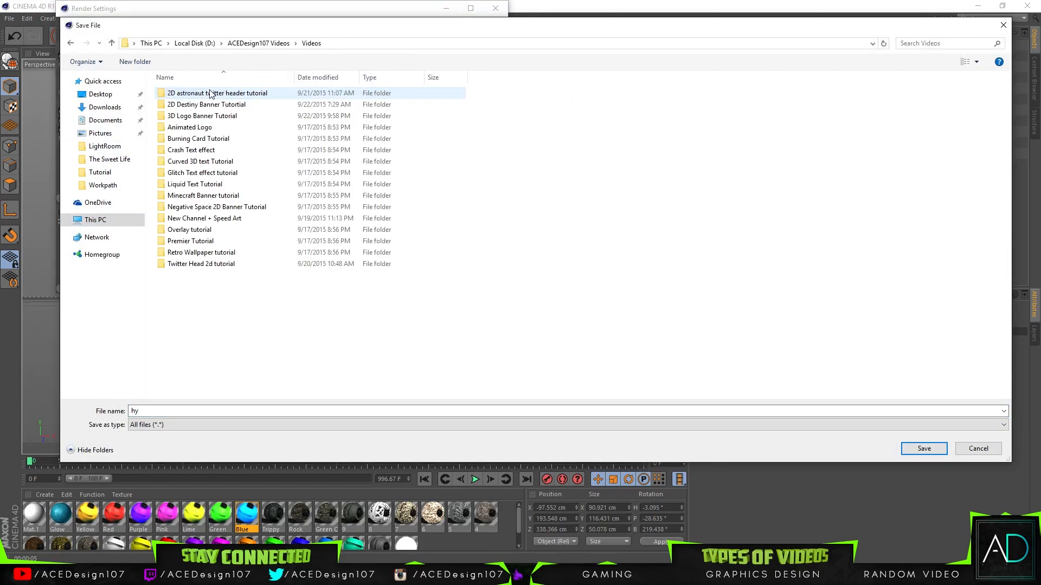
double_click(190, 116)
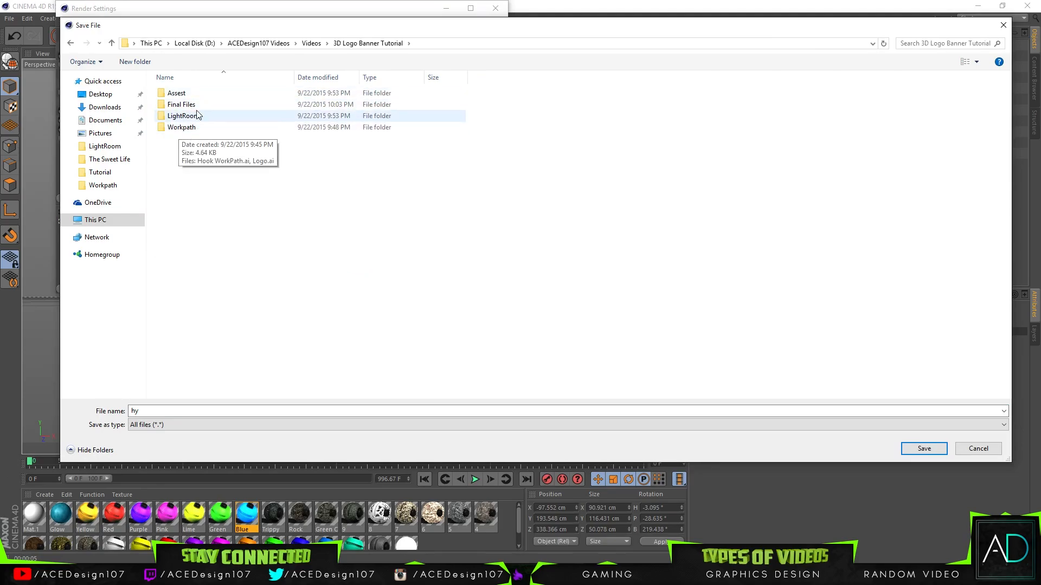
double_click(181, 96)
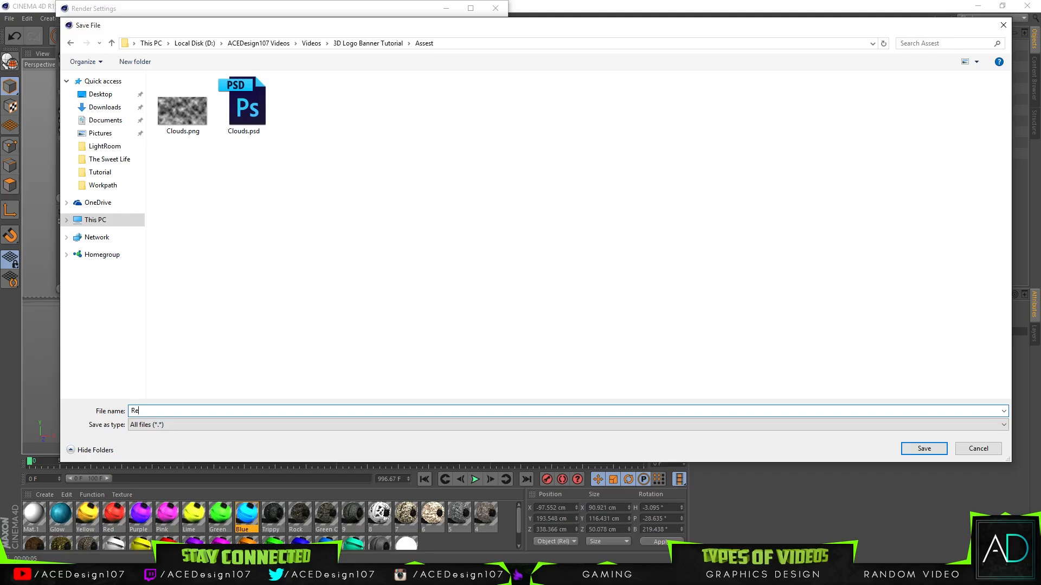
key("Return")
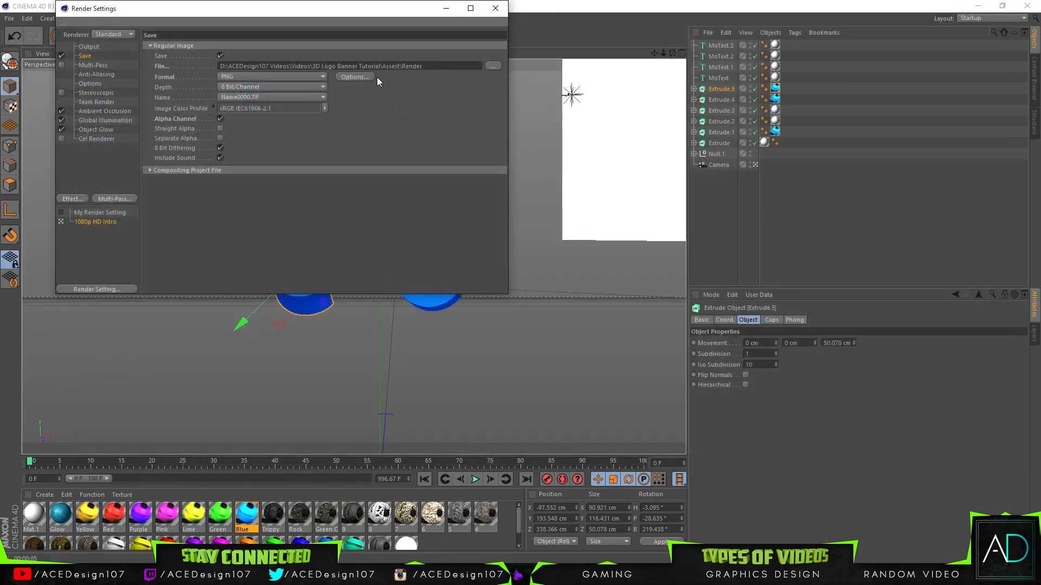
Enable the Cel Renderer effect in the render settings and close them
left_click(95, 139)
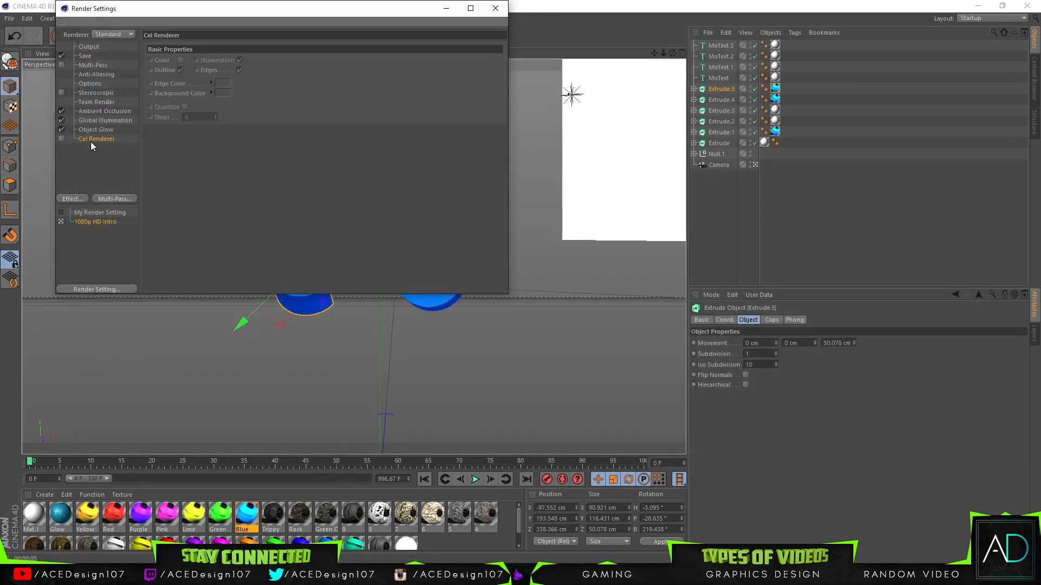
left_click(60, 139)
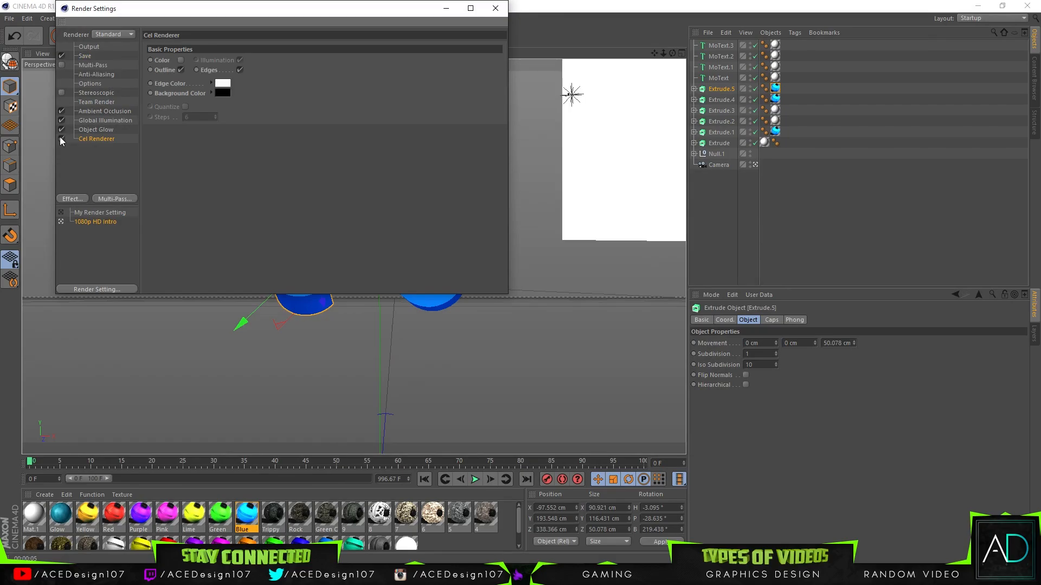
left_click(495, 8)
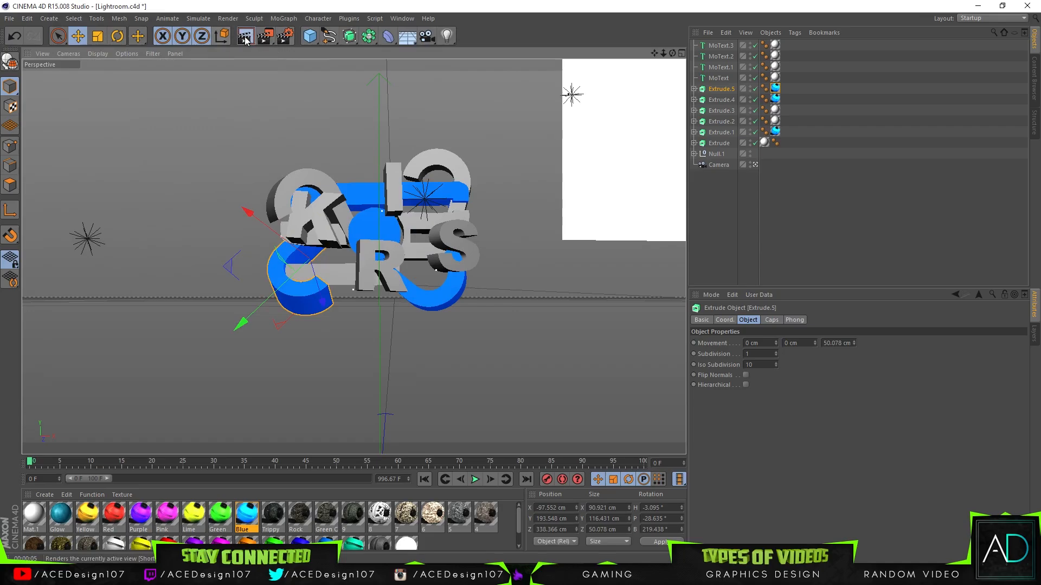
Preview-render the perspective view, and turn off the Cel Renderer effect in the render settings
key("ctrl+r")
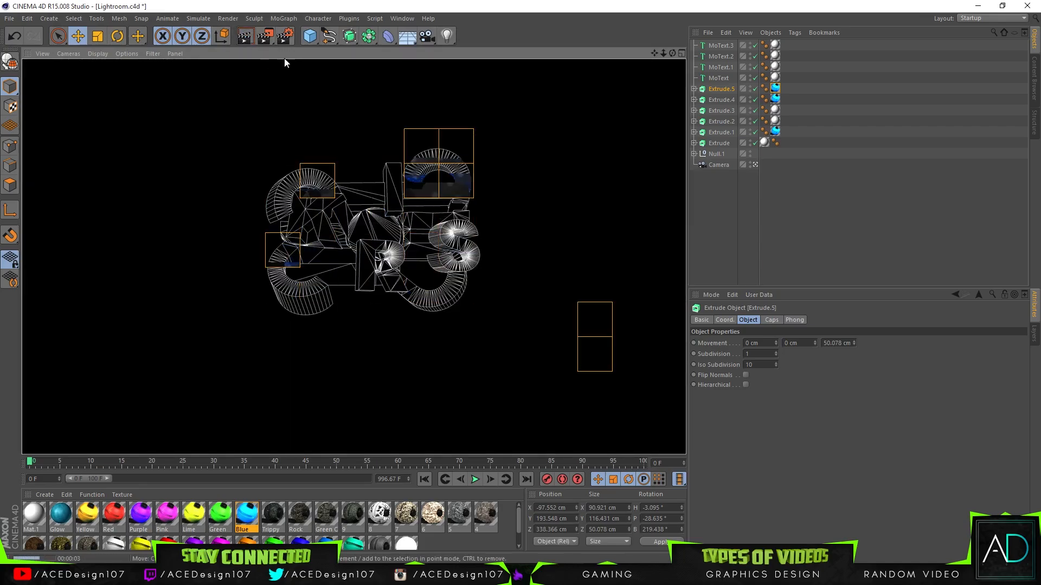
left_click(285, 37)
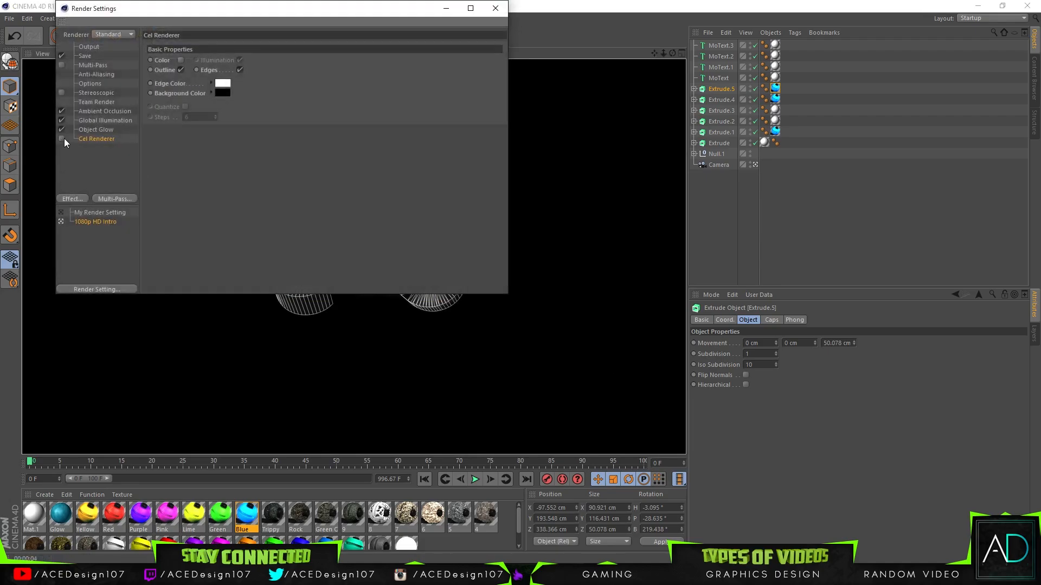
left_click(61, 138)
left_click(494, 9)
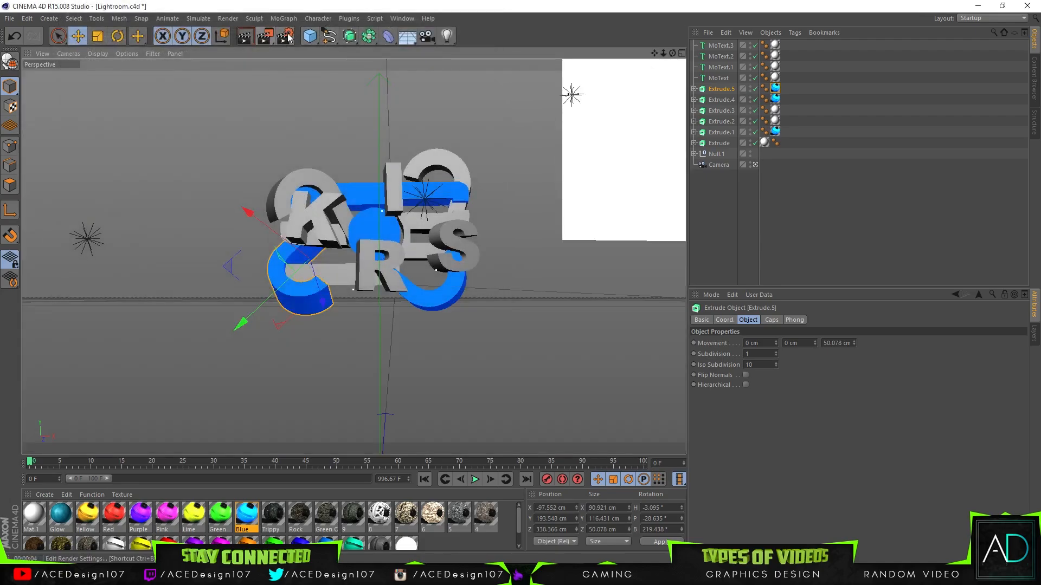
Review the Object Glow, Global Illumination, Ambient Occlusion, Anti-Aliasing, Multi-Pass and Output render settings, and close them
key("ctrl+b")
left_click(86, 128)
left_click(90, 120)
left_click(92, 111)
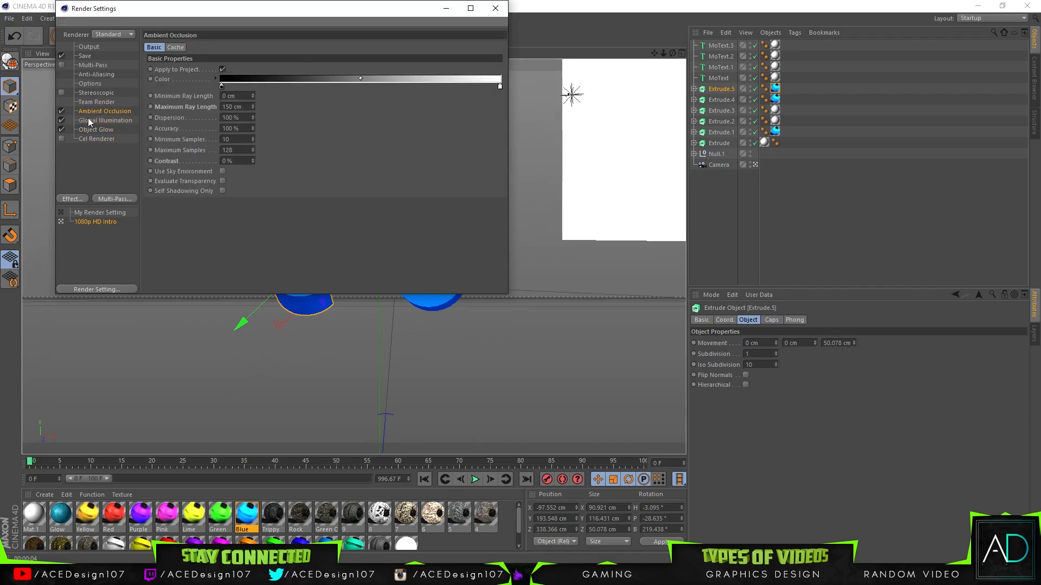
left_click(97, 74)
left_click(244, 66)
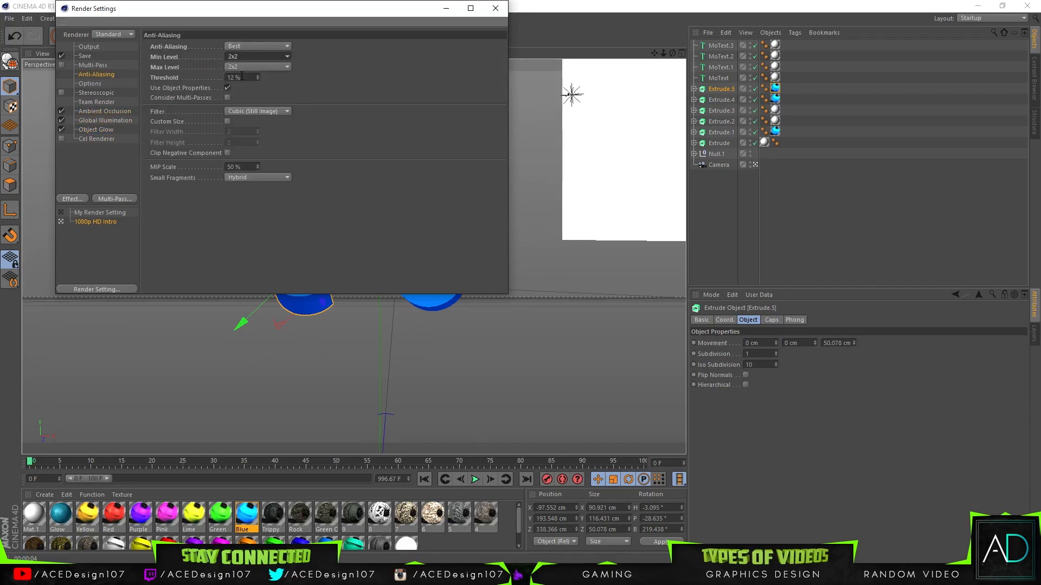
left_click(236, 101)
left_click(86, 57)
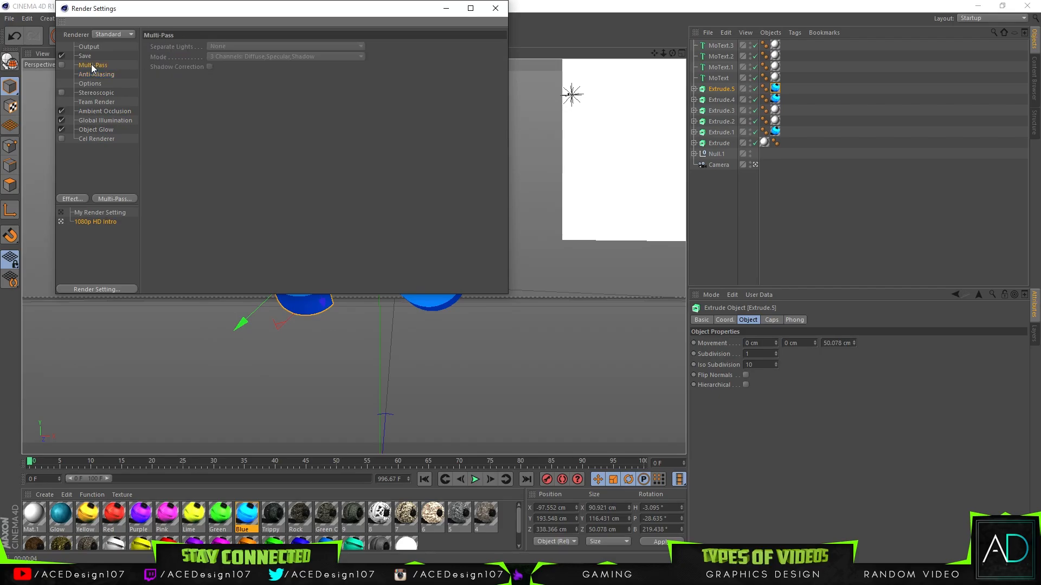
left_click(91, 47)
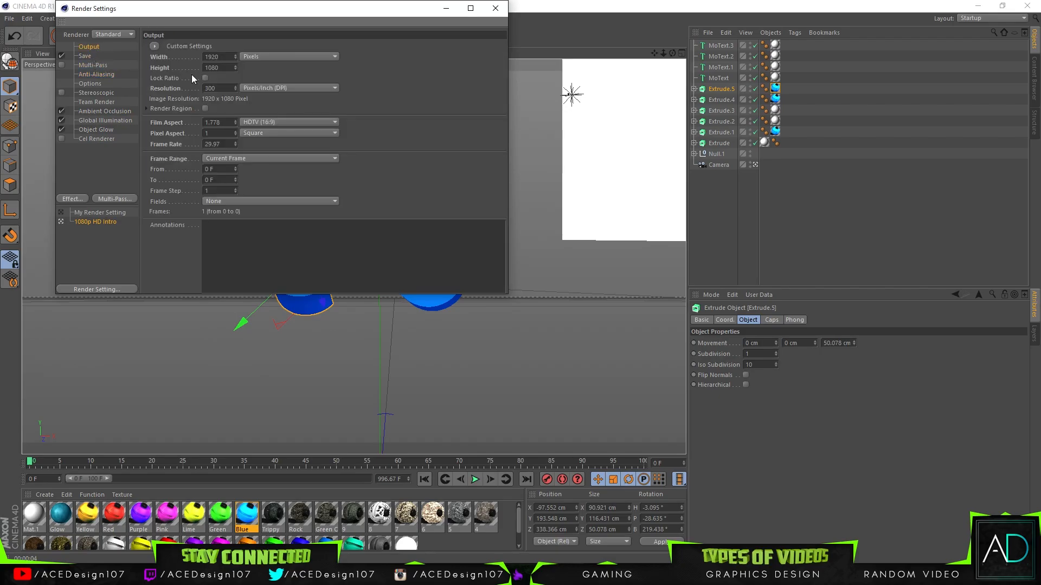
left_click(495, 9)
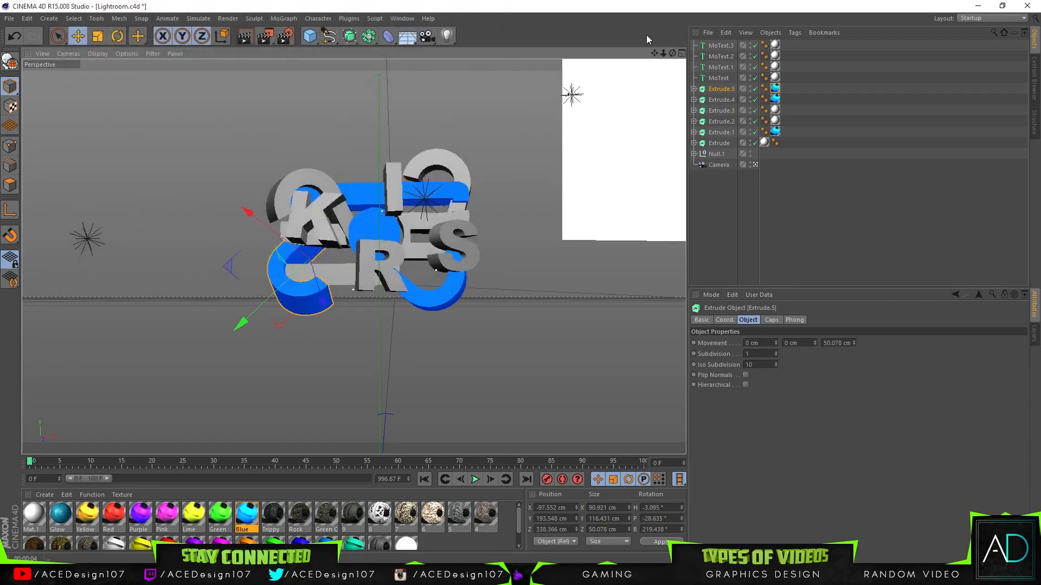
Shift the camera view of the logo slightly and render the frame to a maximized Picture Viewer
mouse_move(655, 53)
left_mouse_down()
mouse_move(668, 54)
mouse_move(656, 56)
left_mouse_up()
left_click(721, 165)
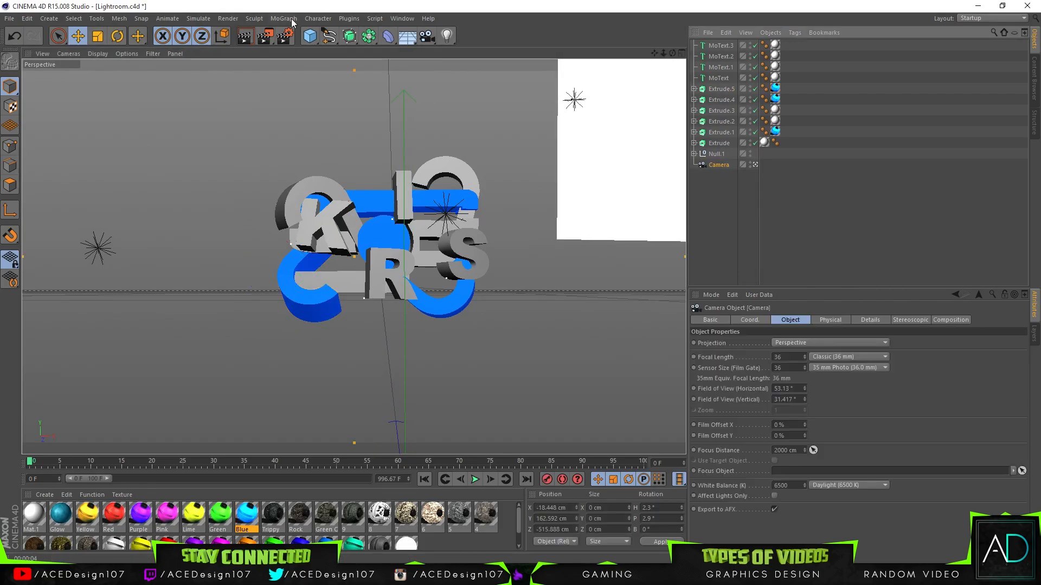
key("shift+r")
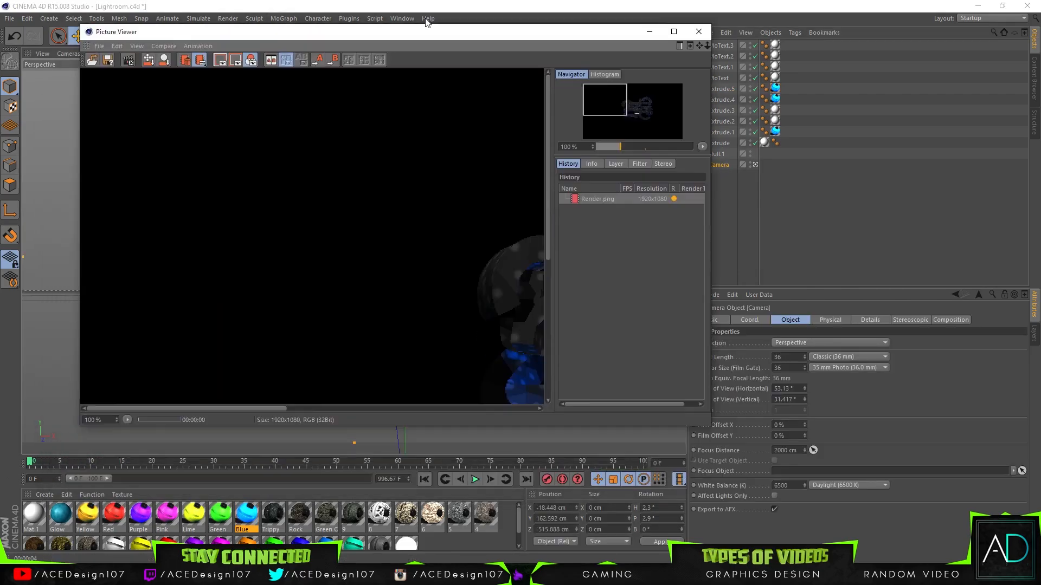
left_click_drag(426, 24, 428, 0)
scroll(581, 292, "down", 3)
scroll(575, 331, "up", 1)
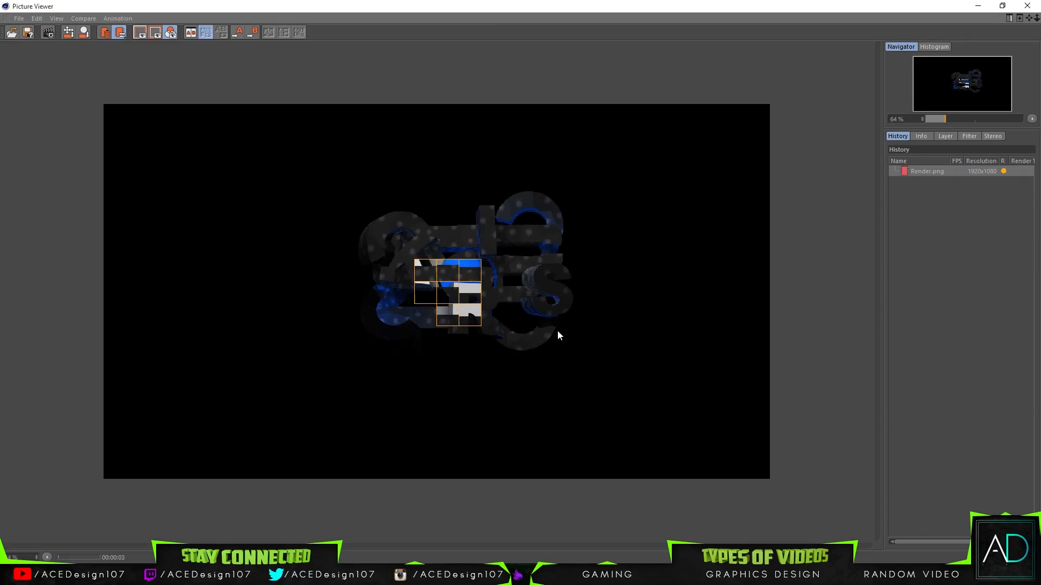
scroll(558, 331, "up", 1)
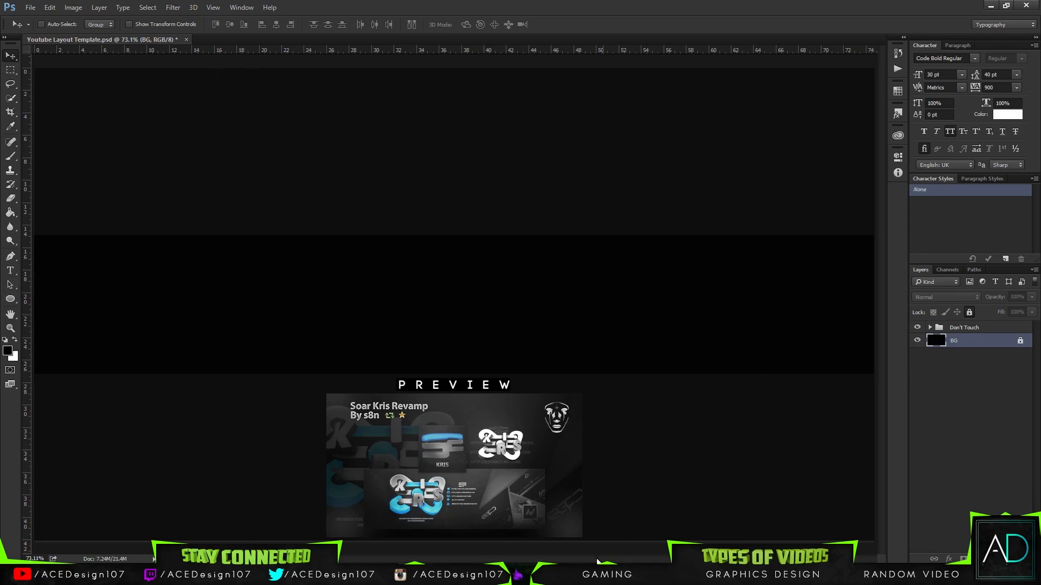
Switch to Photoshop and open Render.png from the D: drive's ACEDesign107 Videos\Videos\3D Logo Banner Tutorial\Assest folder
left_click(574, 575)
left_click(30, 7)
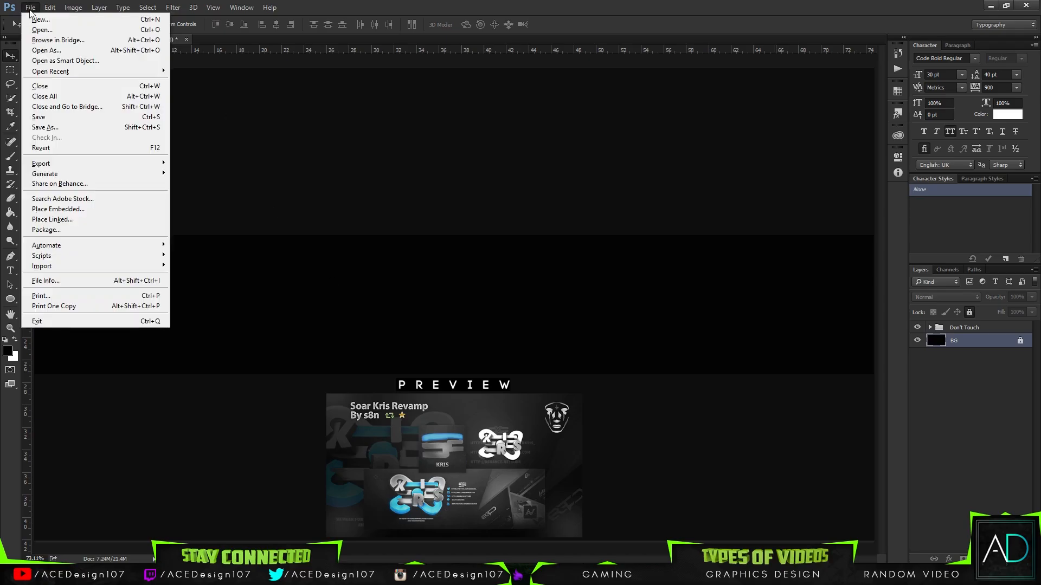
left_click(44, 29)
left_click(184, 25)
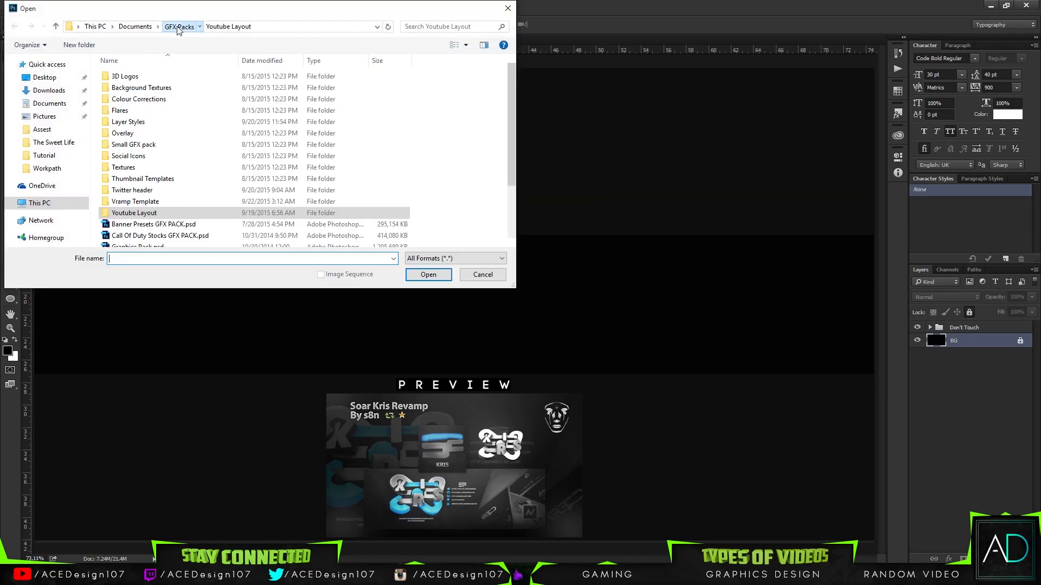
left_click(135, 26)
left_click(41, 186)
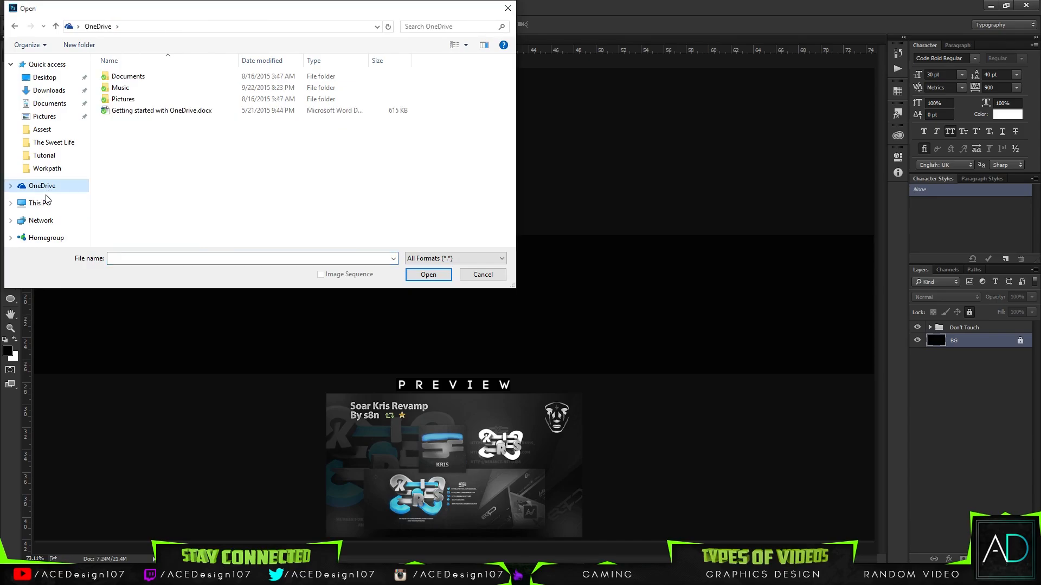
left_click(40, 204)
double_click(326, 171)
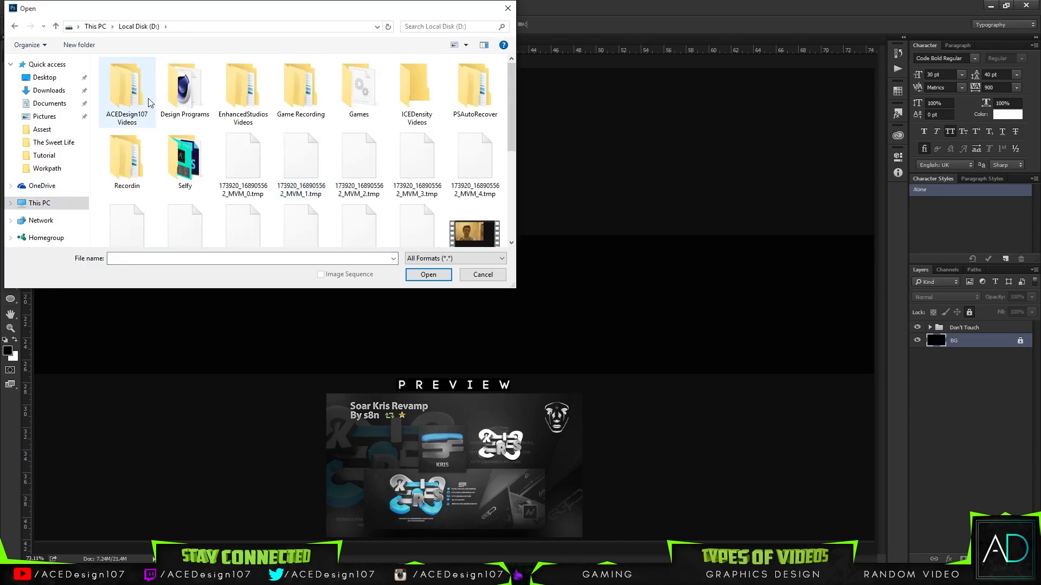
double_click(147, 90)
double_click(153, 77)
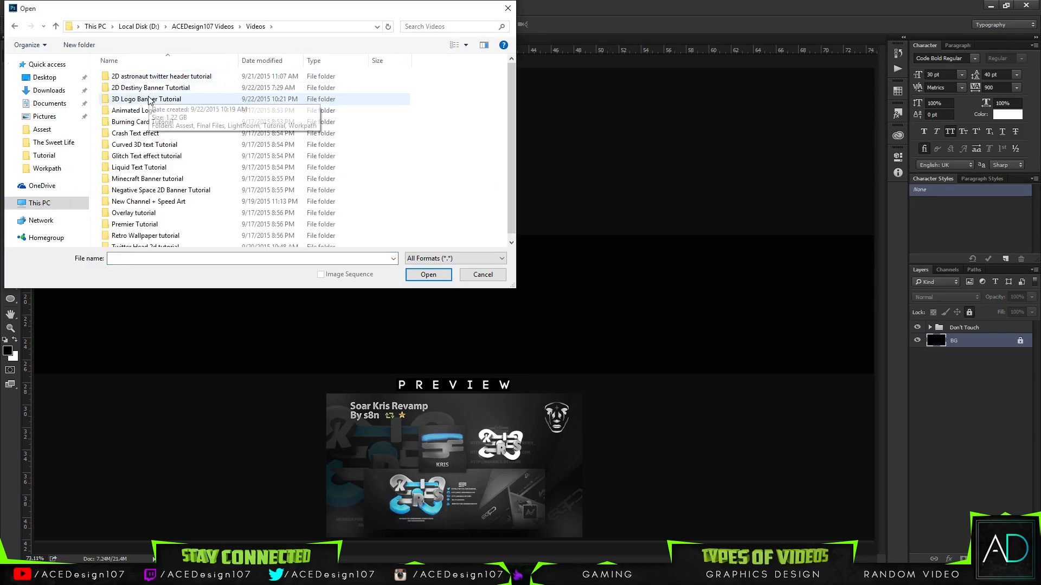
double_click(152, 99)
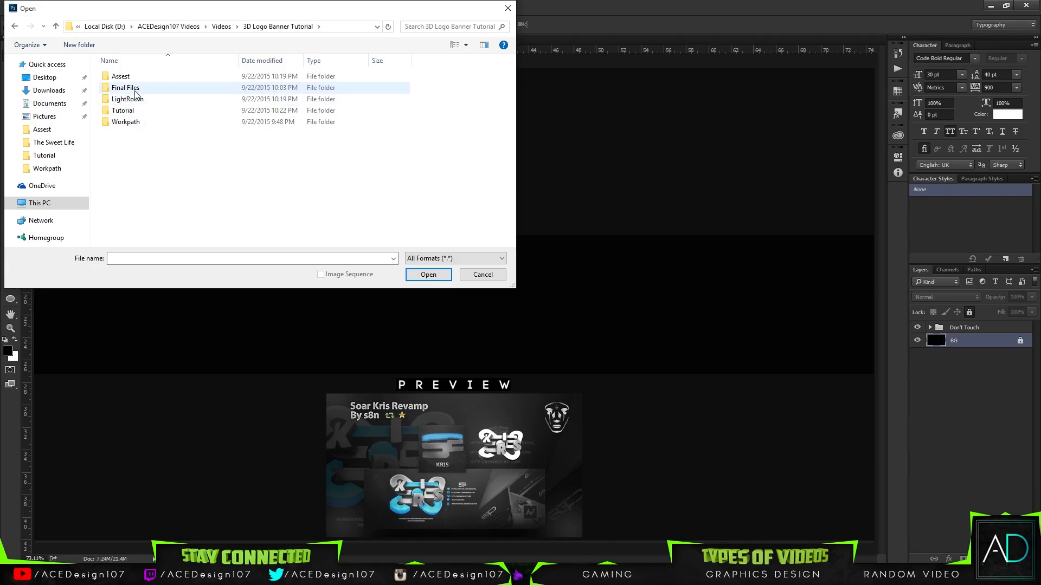
double_click(121, 77)
left_click(302, 94)
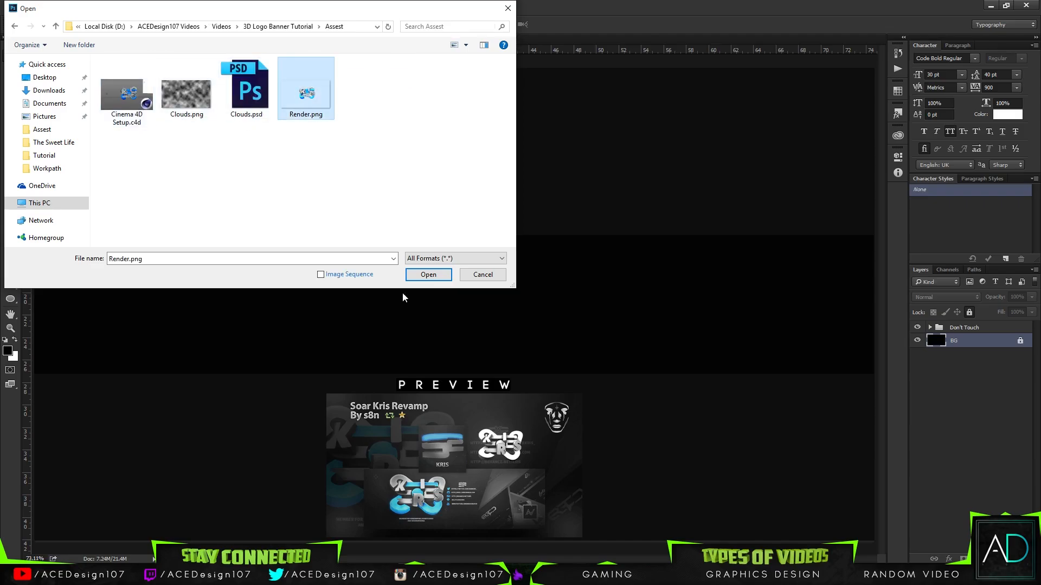
left_click(427, 275)
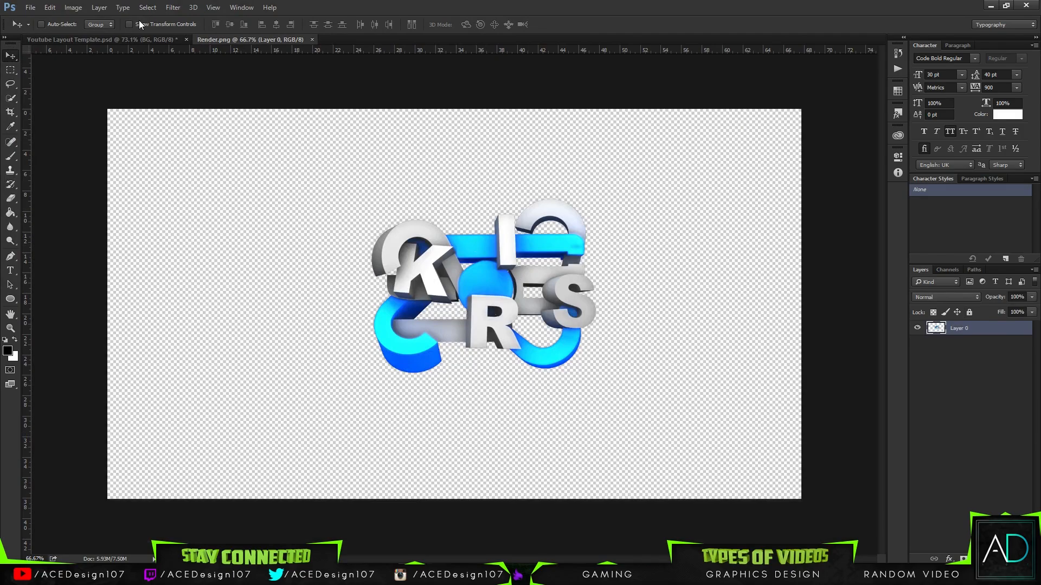
Add a new layer above the BG layer in Youtube Layout Template.psd and name it "BG 1"
left_click(123, 38)
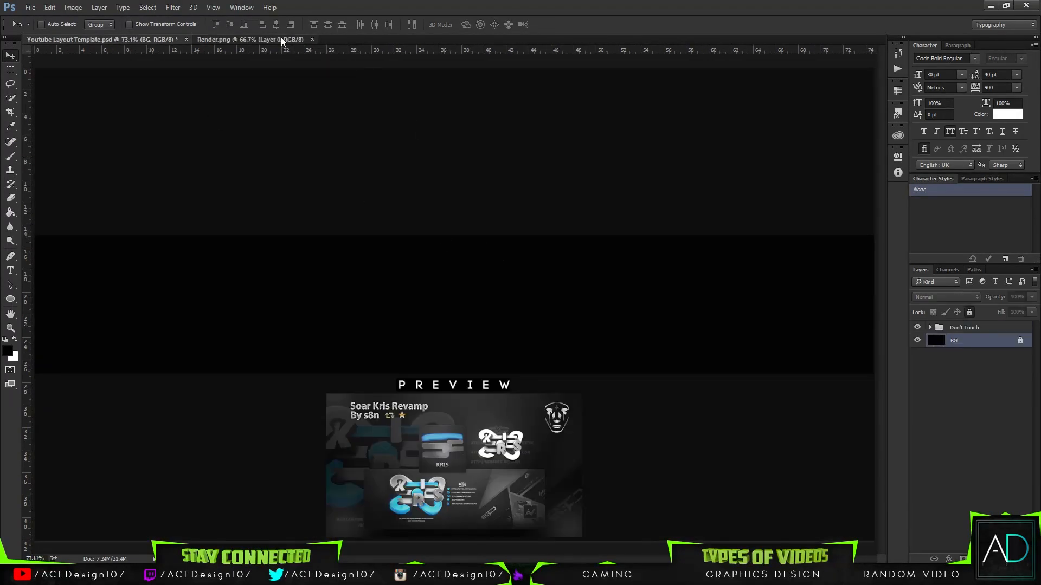
left_click(279, 40)
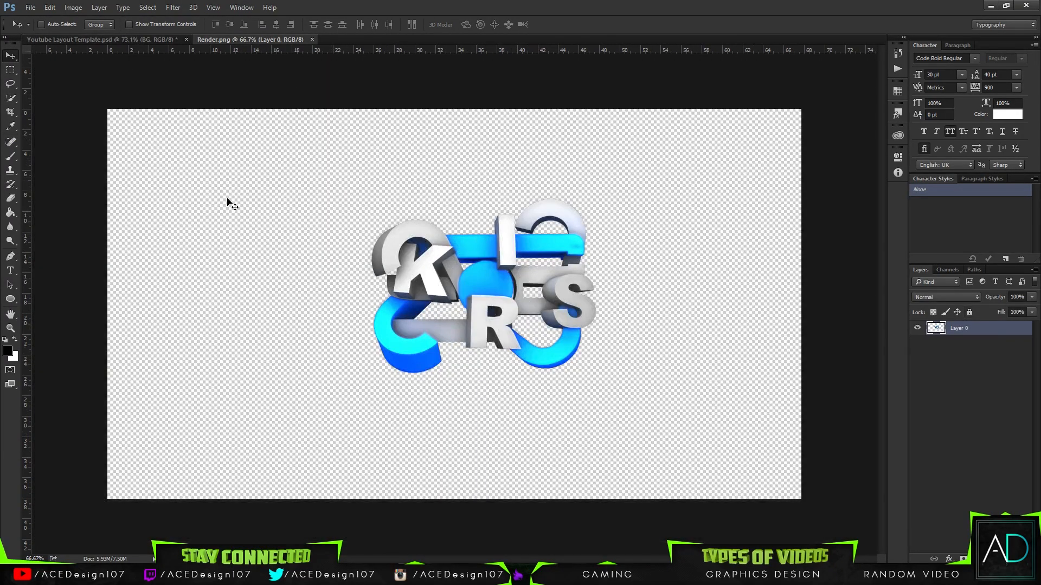
left_click(122, 40)
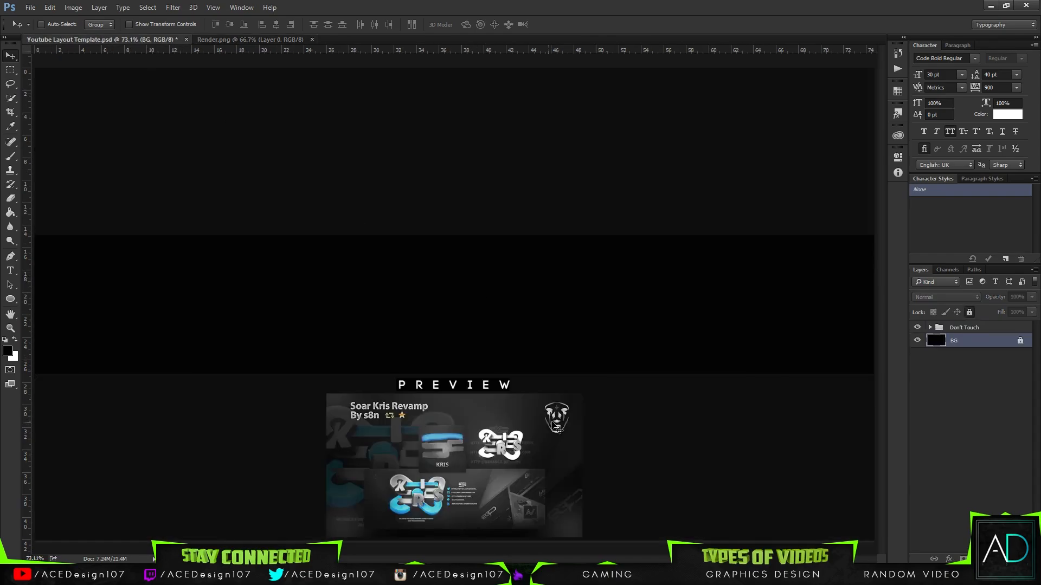
key("ctrl+shift+n")
key("Return")
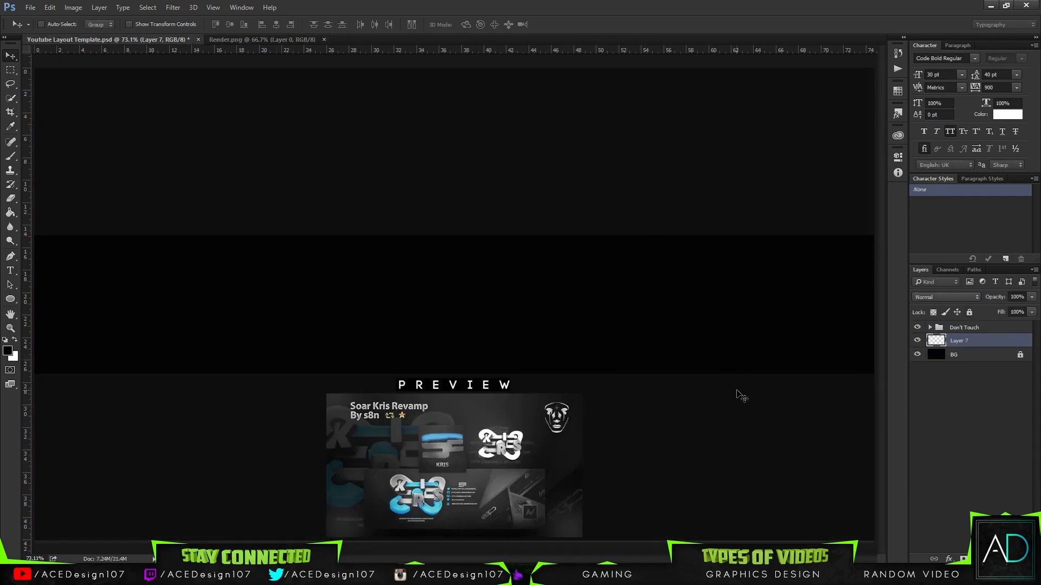
double_click(956, 342)
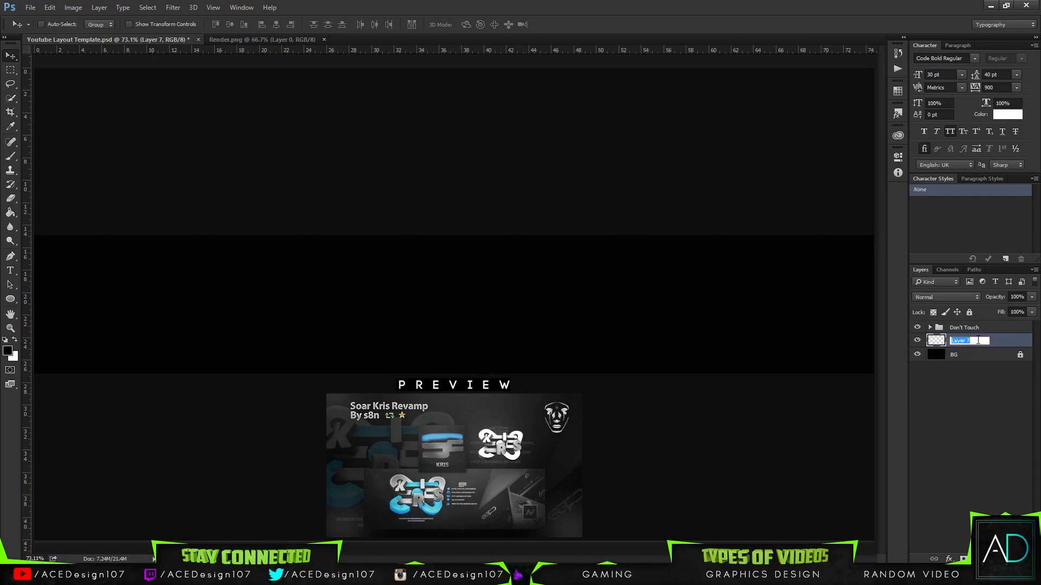
type("BG 1")
key("Return")
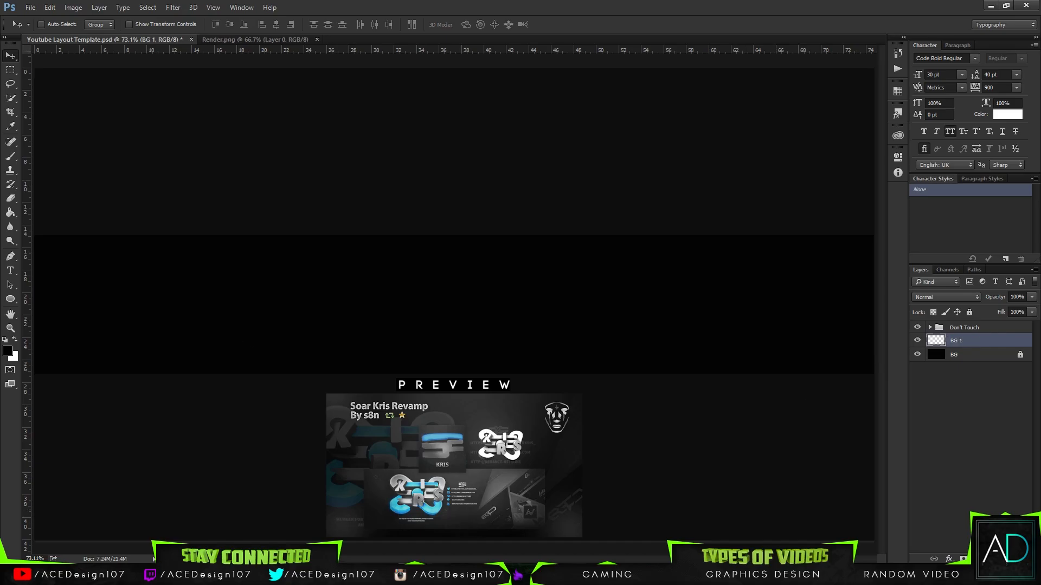
Switch to Photos to examine the background of the reference banner image, and return to Photoshop
left_click_drag(466, 584, 682, 1)
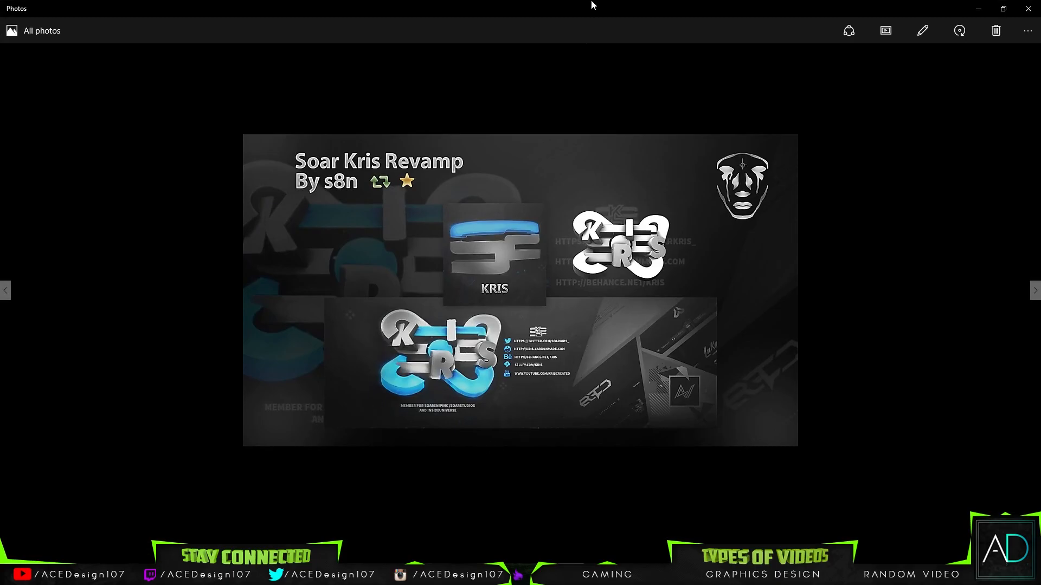
left_click_drag(591, 5, 379, 583)
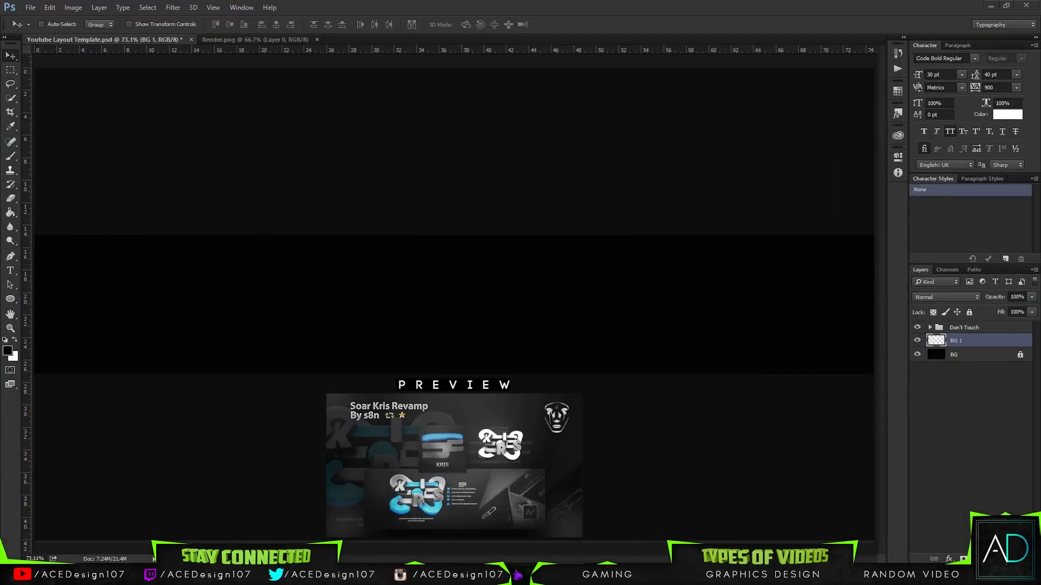
left_click(467, 3)
left_click_drag(0, 68, 916, 0)
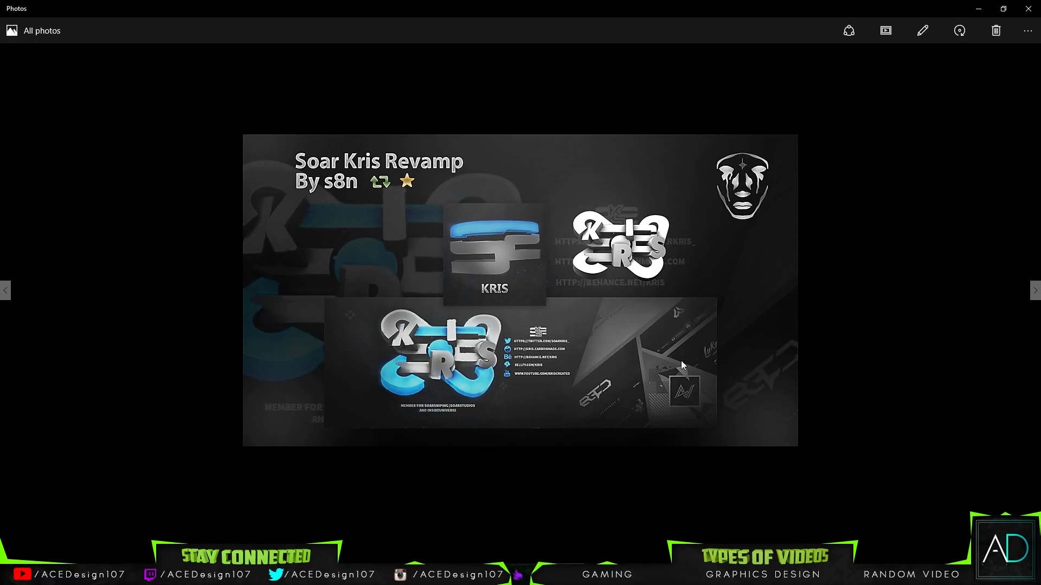
left_click_drag(704, 6, 592, 0)
left_click_drag(735, 5, 4, 393)
Start opening files and browse to the Tutorial folder on the Desktop
left_click(30, 7)
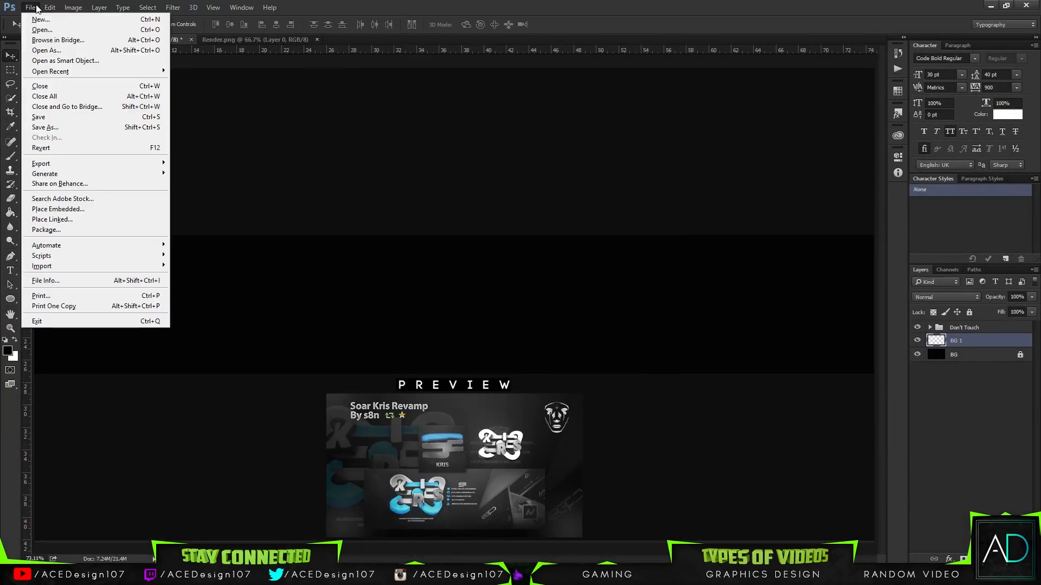
left_click(43, 30)
left_click(49, 81)
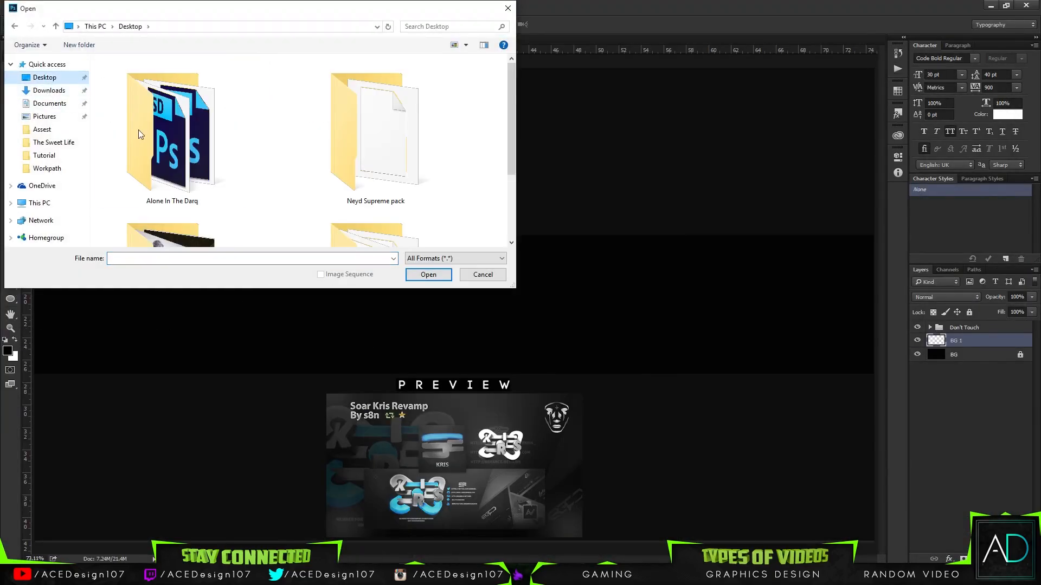
scroll(500, 206, "down", 3)
scroll(500, 207, "down", 2)
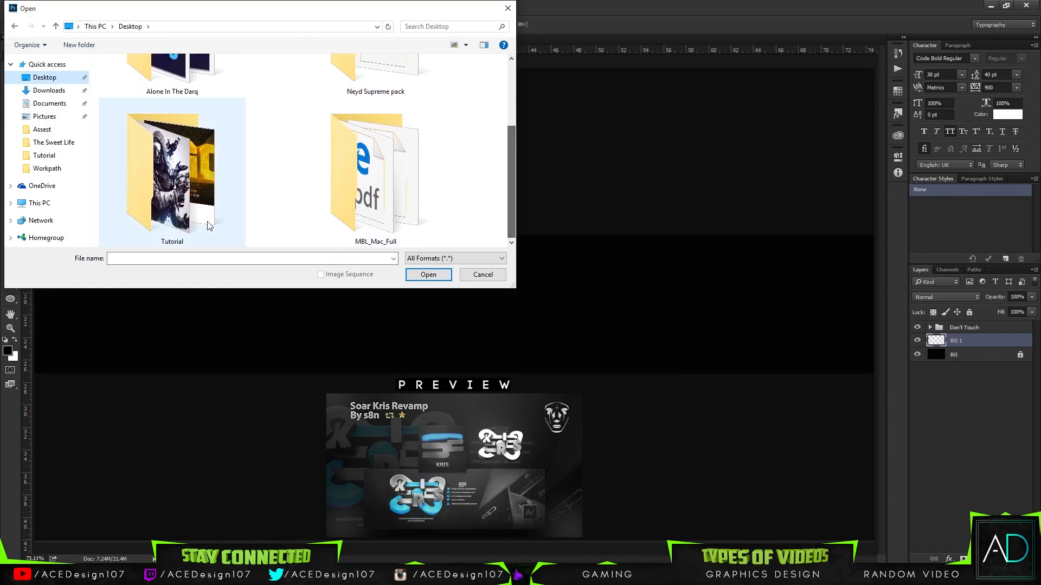
double_click(210, 222)
Open Pic 2.png, pic 3.png, pic3.png and pic 7.png together, dismissing the error for any unreadable file
left_click(315, 113)
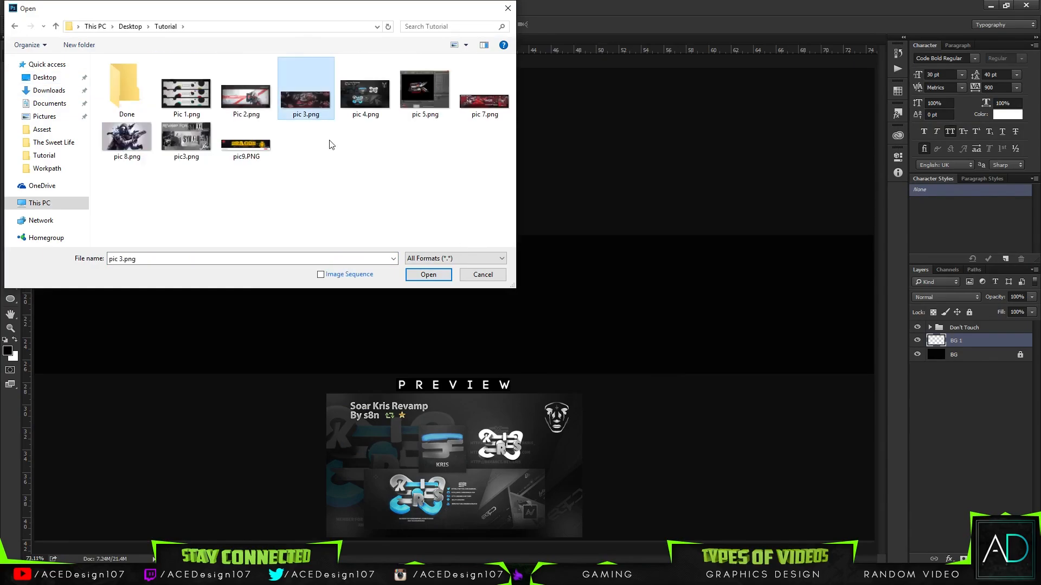
left_click(255, 101, "ctrl")
left_click(188, 142, "ctrl")
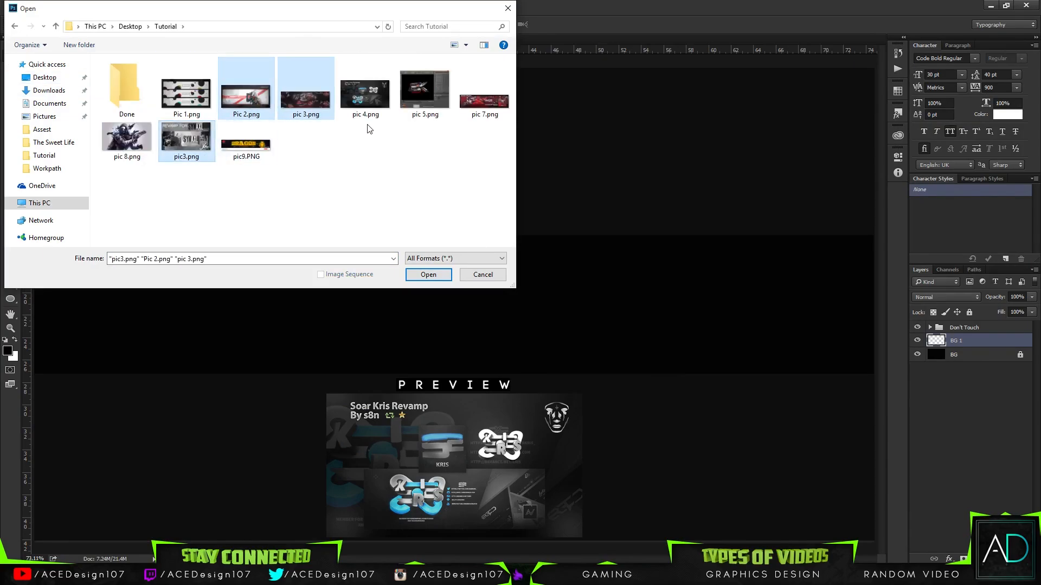
left_click(366, 106, "ctrl")
left_click(376, 113, "ctrl")
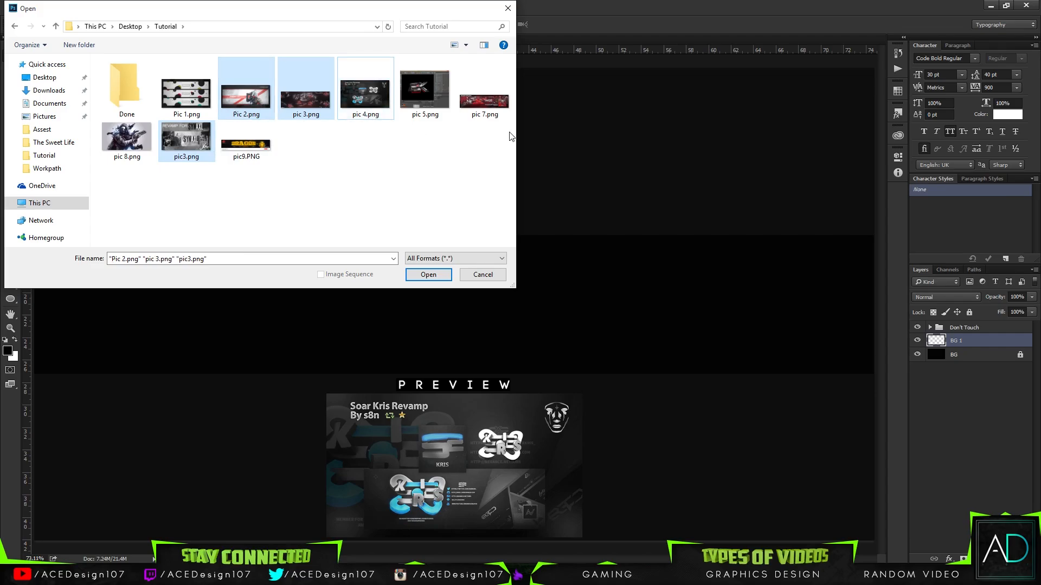
left_click(484, 103, "ctrl")
left_click(428, 274)
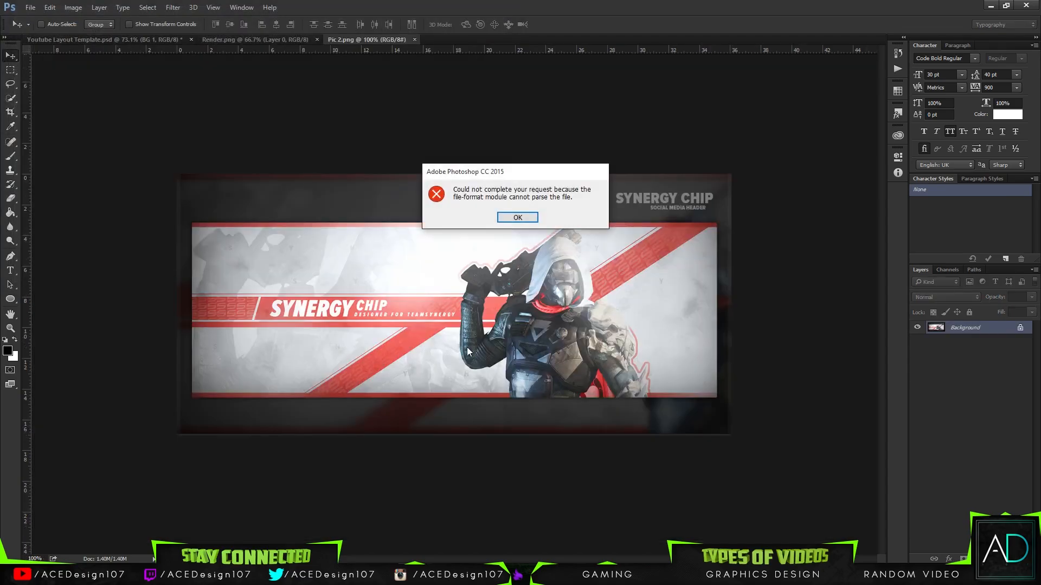
left_click(518, 216)
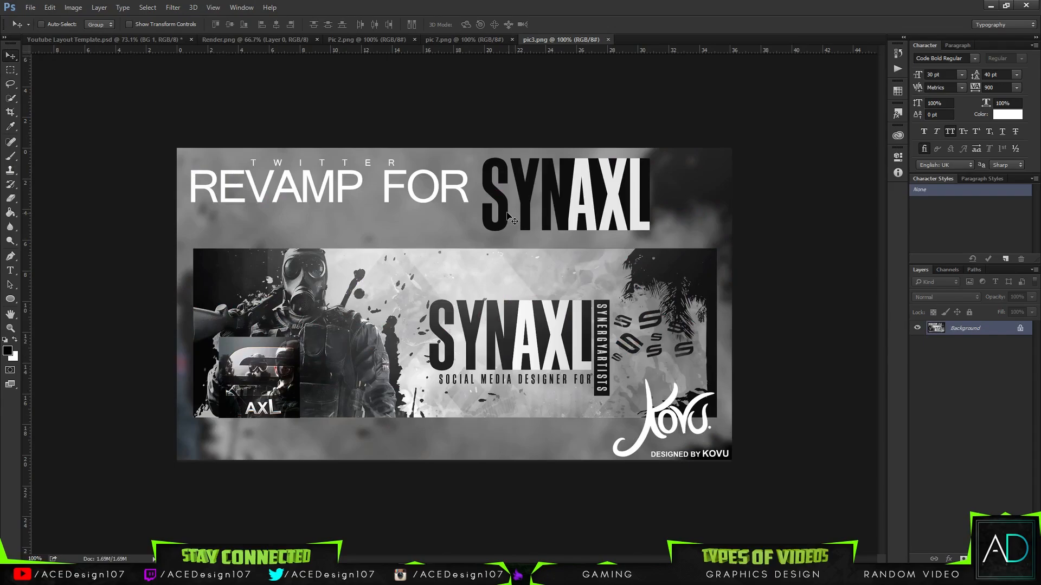
Crop pic3.png to the edges of the inner SYNAXL banner, removing the blurred surround and title
key("c")
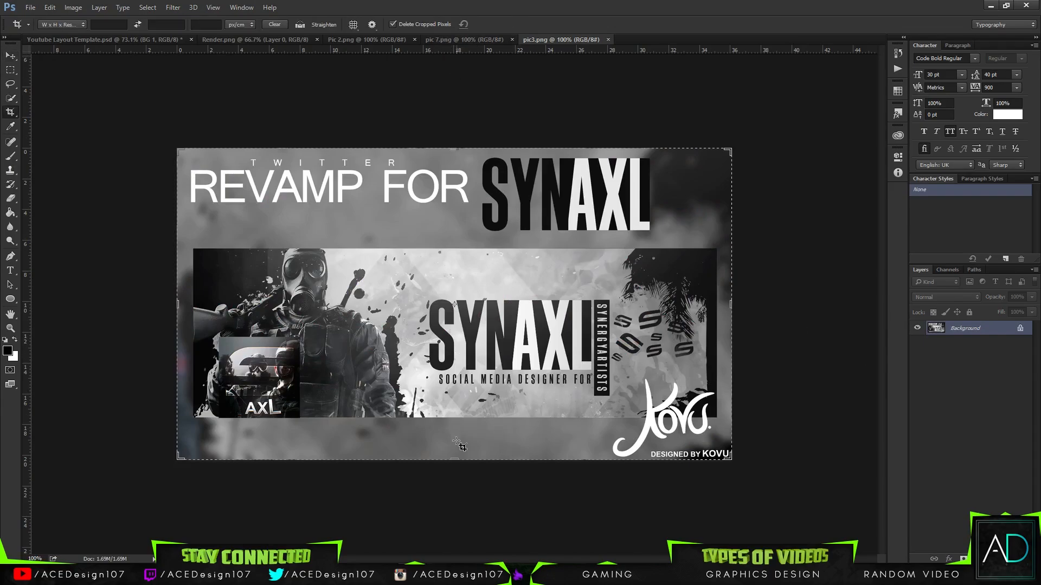
left_click_drag(454, 459, 457, 438)
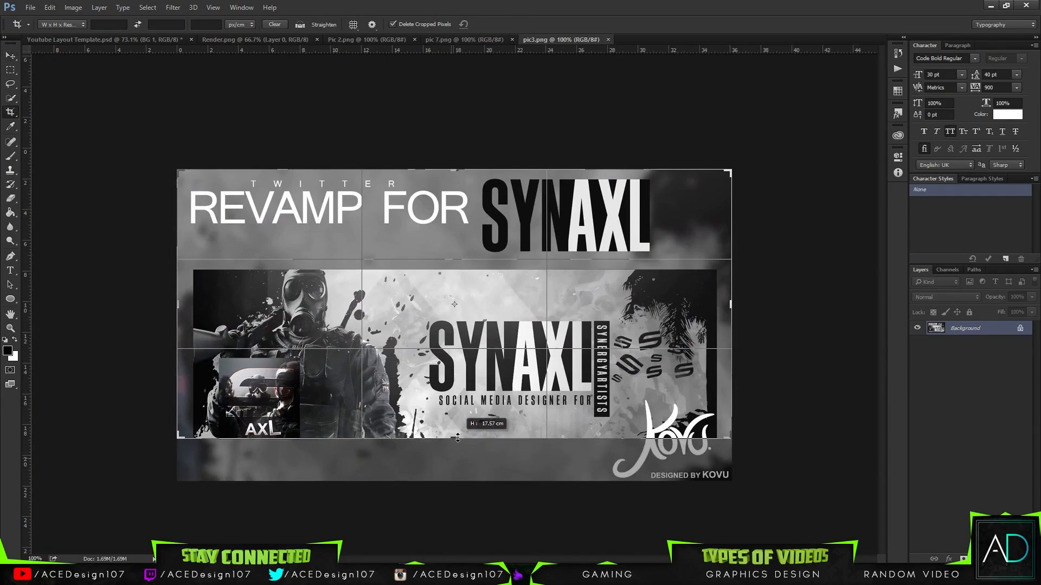
left_click_drag(730, 305, 719, 308)
left_click_drag(186, 305, 194, 307)
left_click_drag(455, 170, 442, 219)
key("Return")
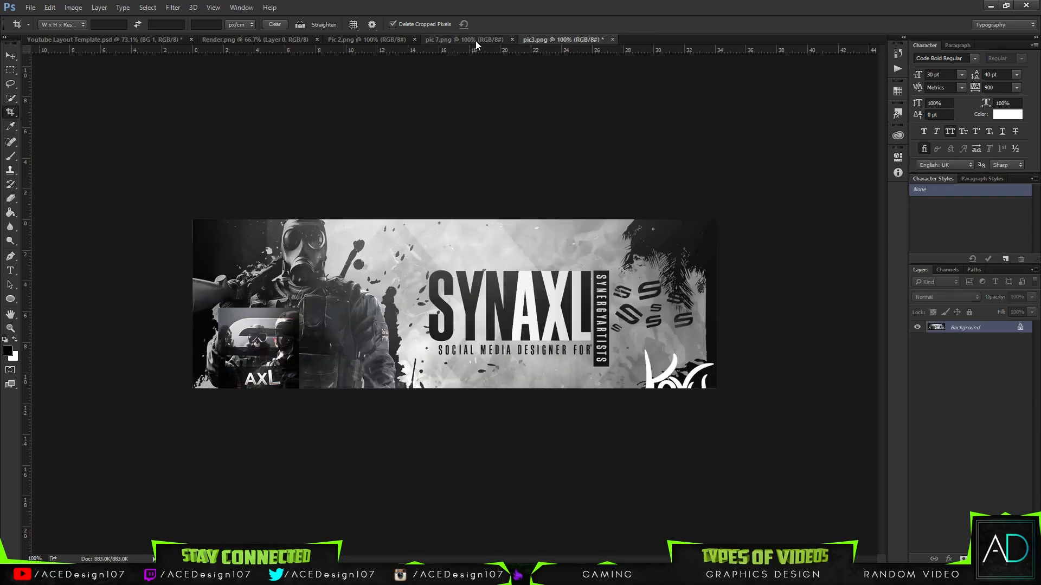
Switch to Pic 2.png and crop it to the edges of the inner SYNERGY CHIP banner
left_click(476, 40)
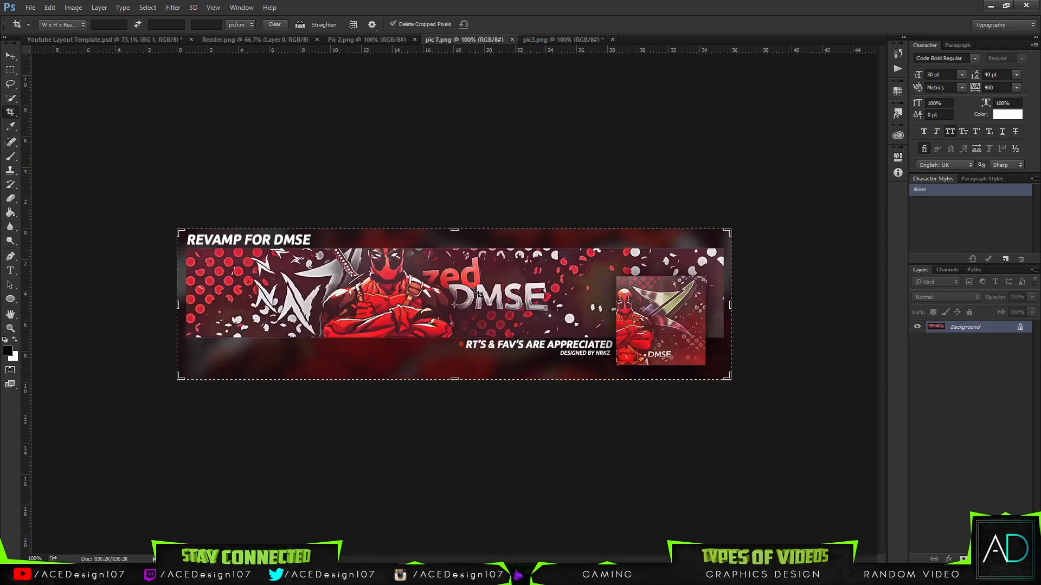
left_click(392, 41)
left_click_drag(465, 440, 463, 415)
left_click_drag(730, 302, 726, 301)
left_click_drag(454, 193, 456, 218)
left_click_drag(185, 305, 193, 306)
key("Return")
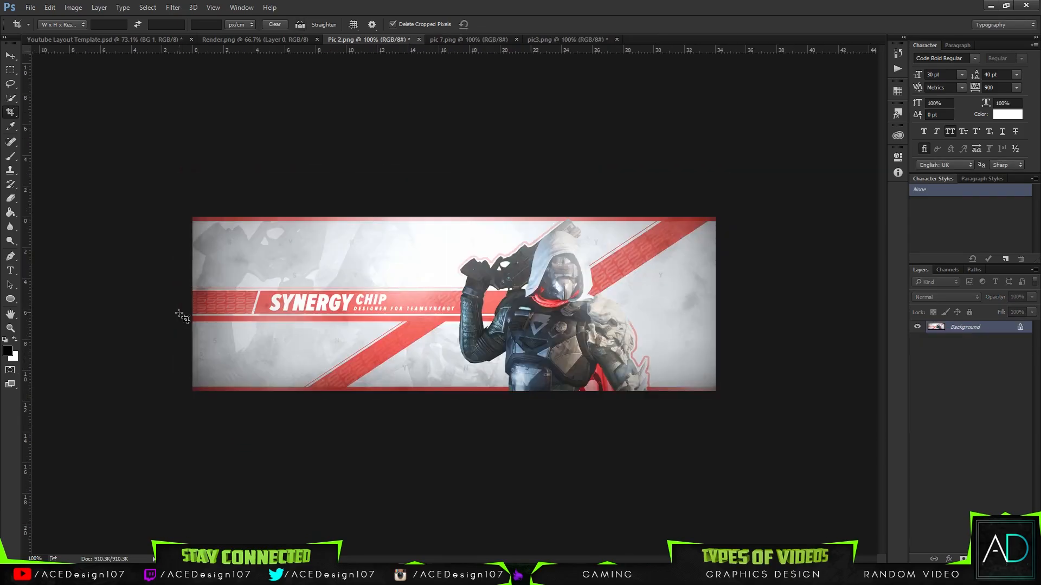
Look through the open reference images, and open Pic 1.png from the Tutorial folder
left_click(242, 39)
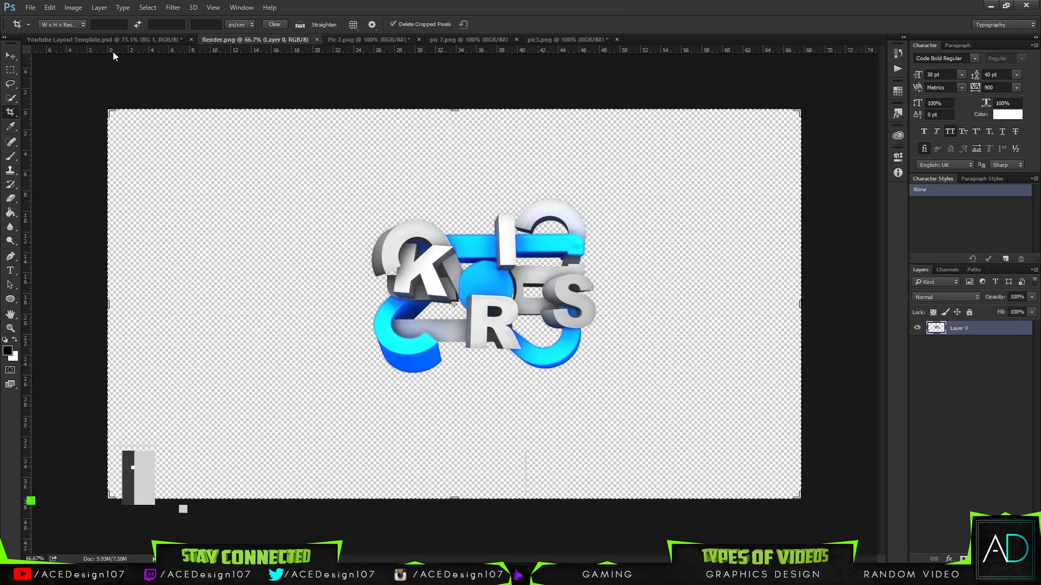
left_click(374, 39)
left_click(463, 39)
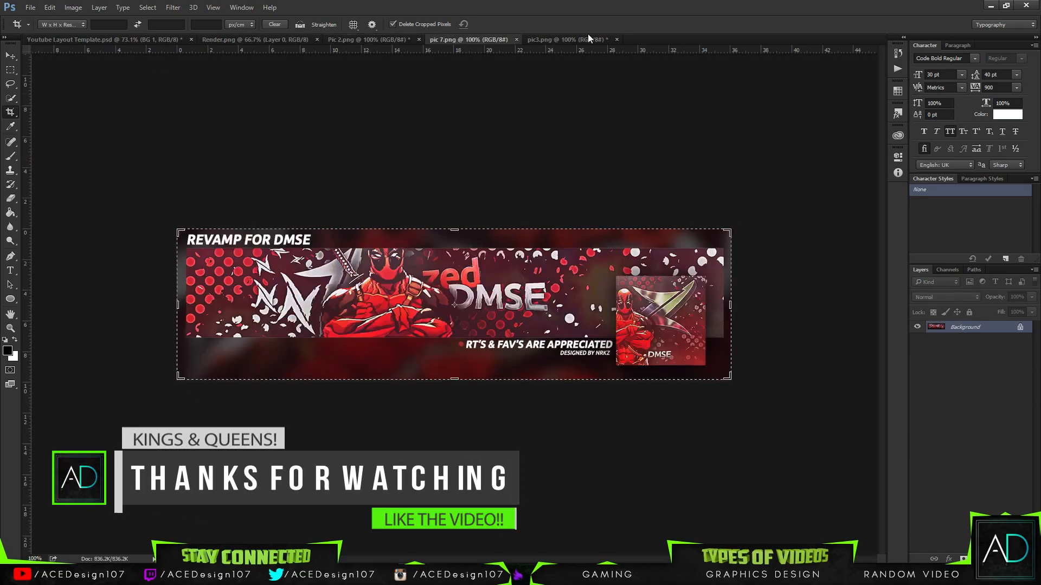
left_click(574, 41)
left_click(481, 41)
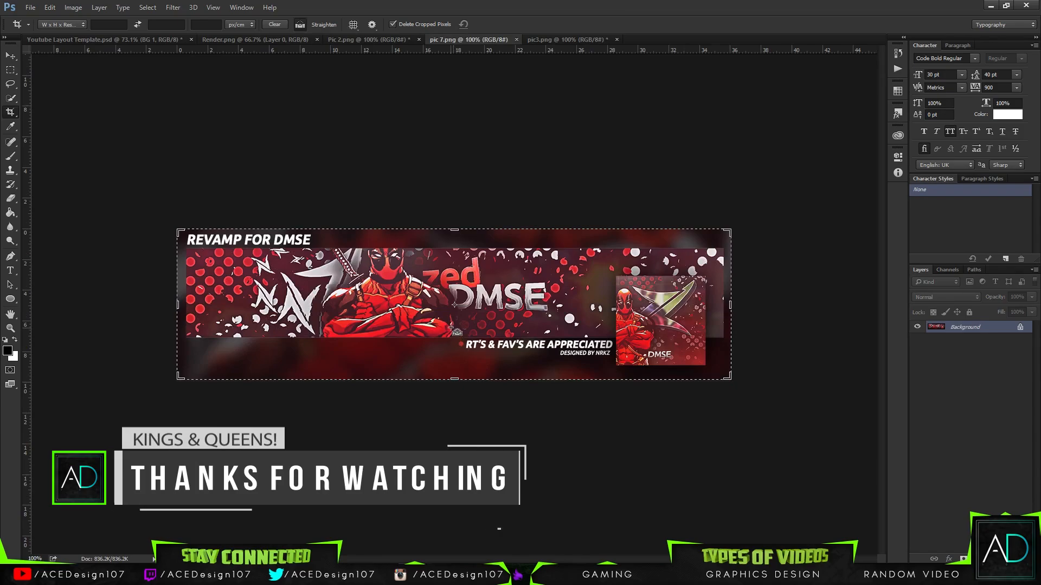
left_click(11, 55)
left_click(41, 30)
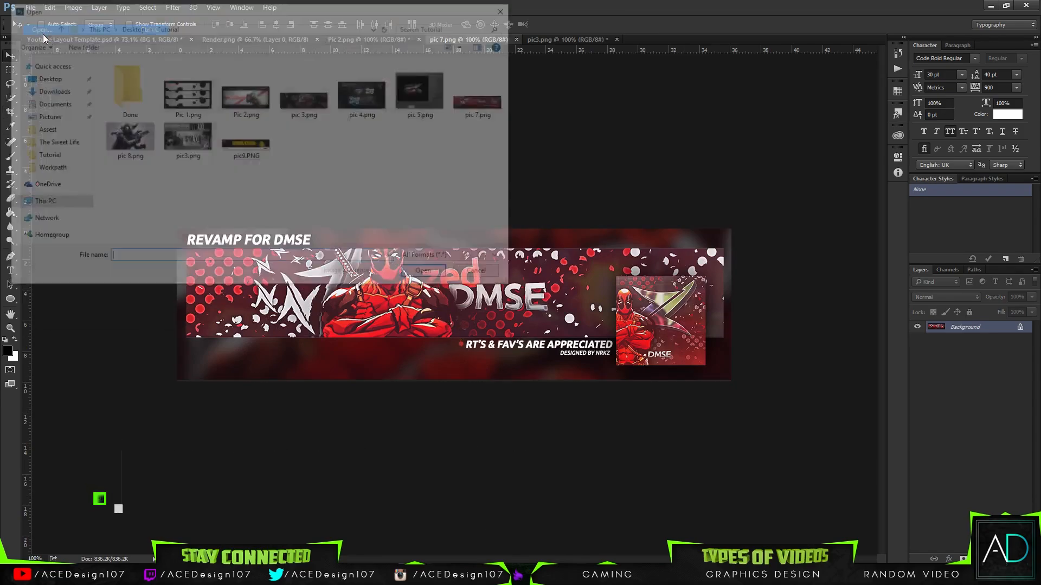
left_click(186, 93)
left_click(429, 275)
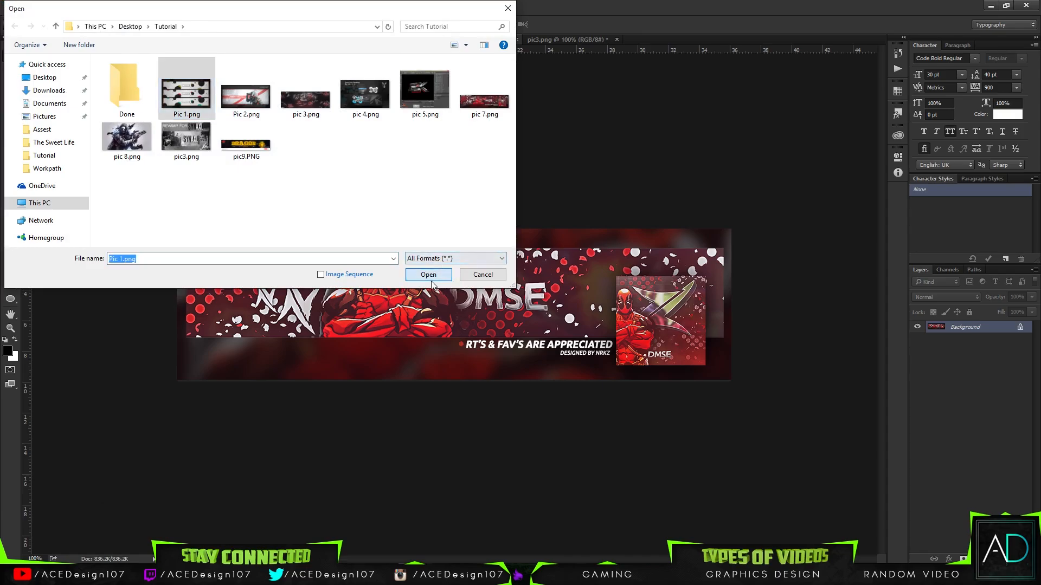
Crop Pic 1.png to the middle SLUSH banner with the red circles, and return to the Move tool
key("c")
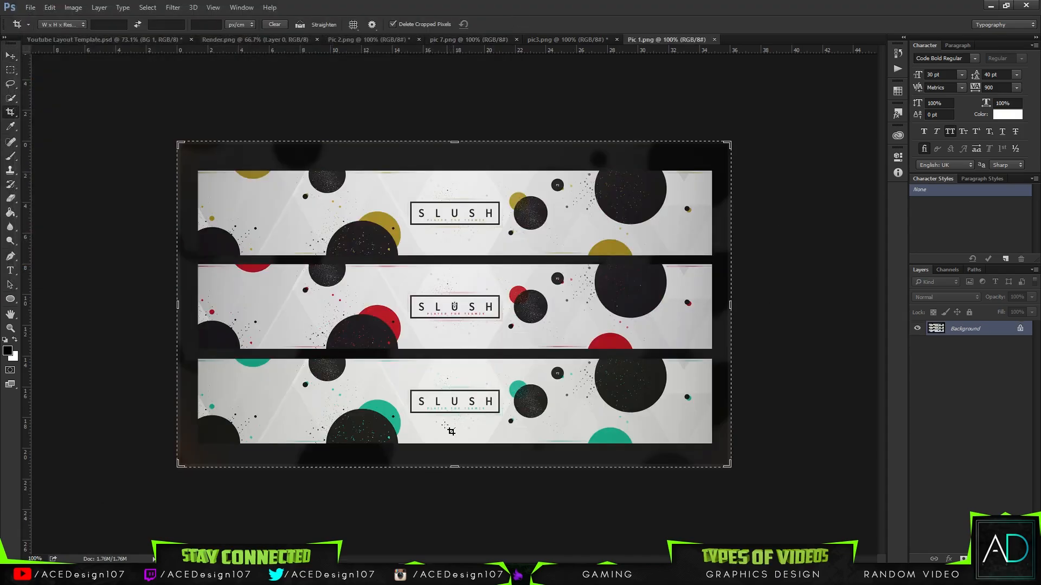
left_click(449, 467)
left_click_drag(450, 466, 453, 387)
left_click_drag(730, 305, 721, 292)
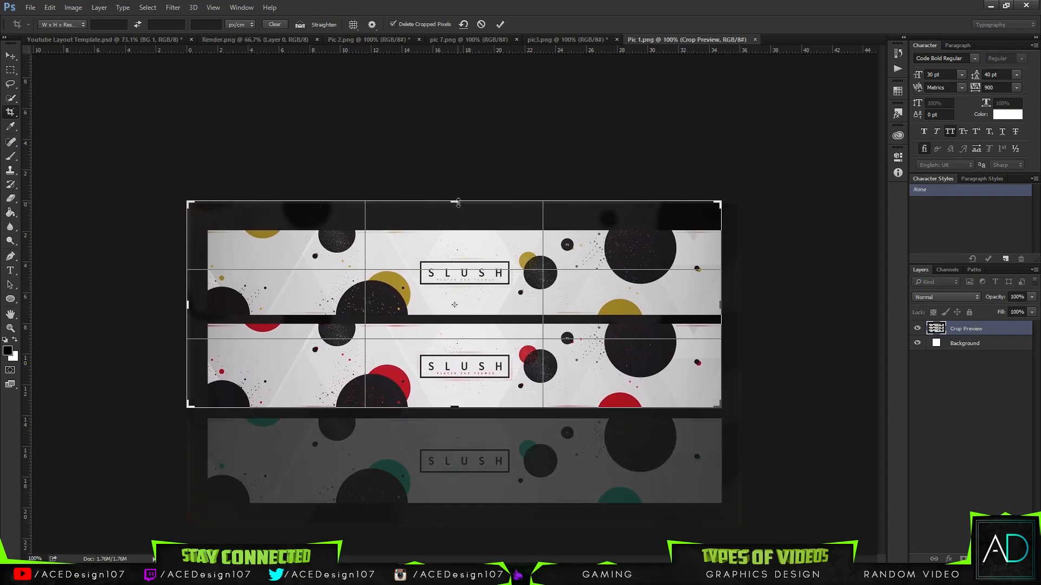
left_click_drag(455, 202, 453, 264)
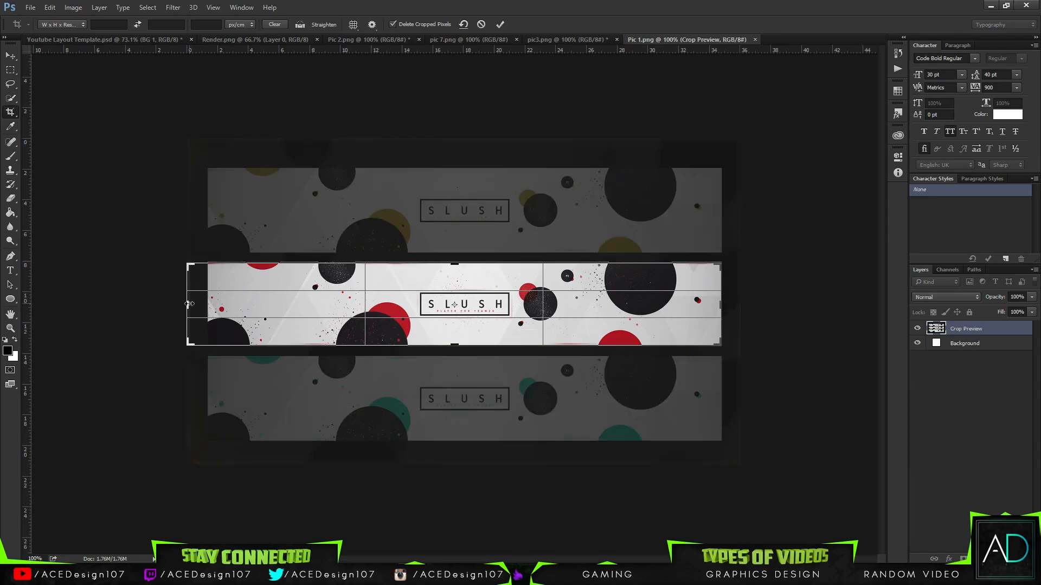
left_click_drag(190, 304, 198, 304)
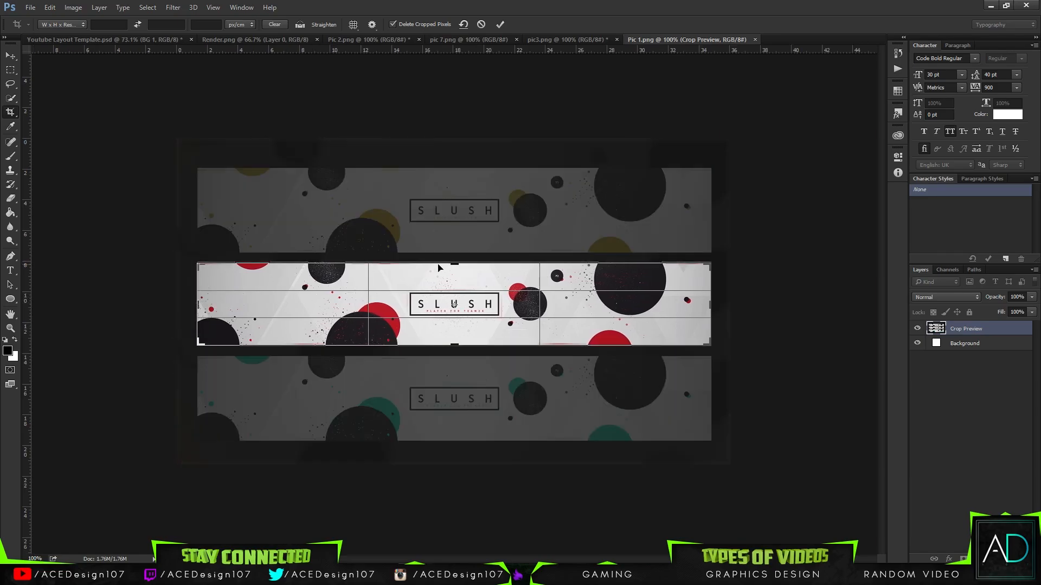
left_click_drag(454, 261, 454, 260)
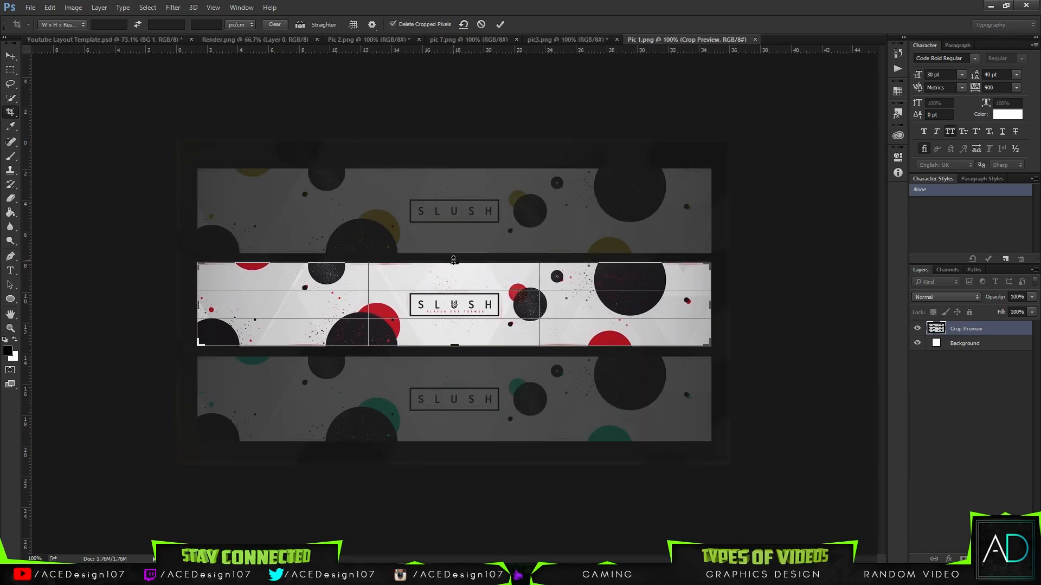
key("Return")
key("v")
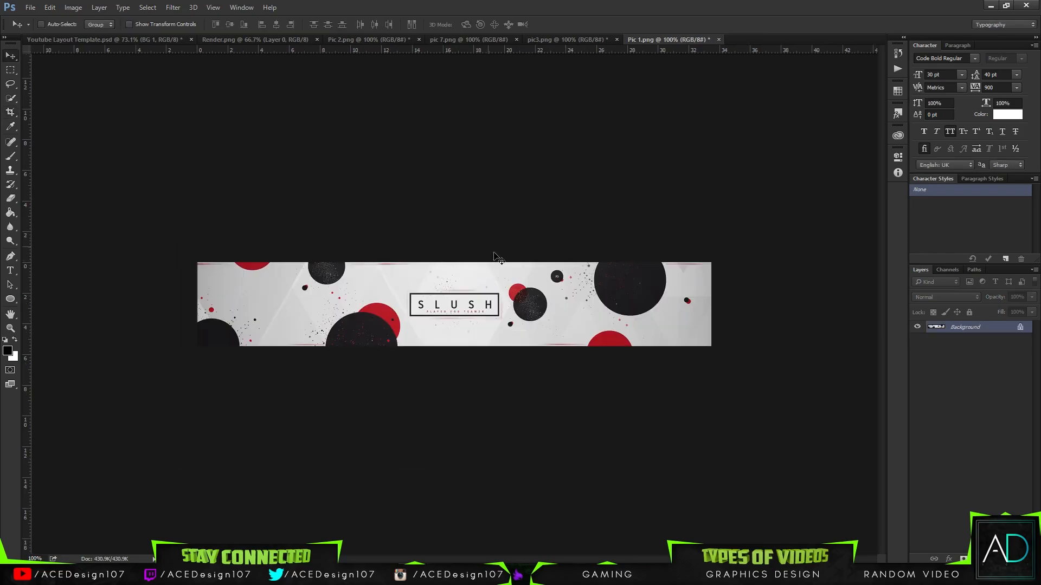
Review the cropped reference banners and return to Youtube Layout Template.psd with the Pen tool active
left_click(567, 41)
left_click(654, 41)
left_click(438, 42)
left_click(380, 41)
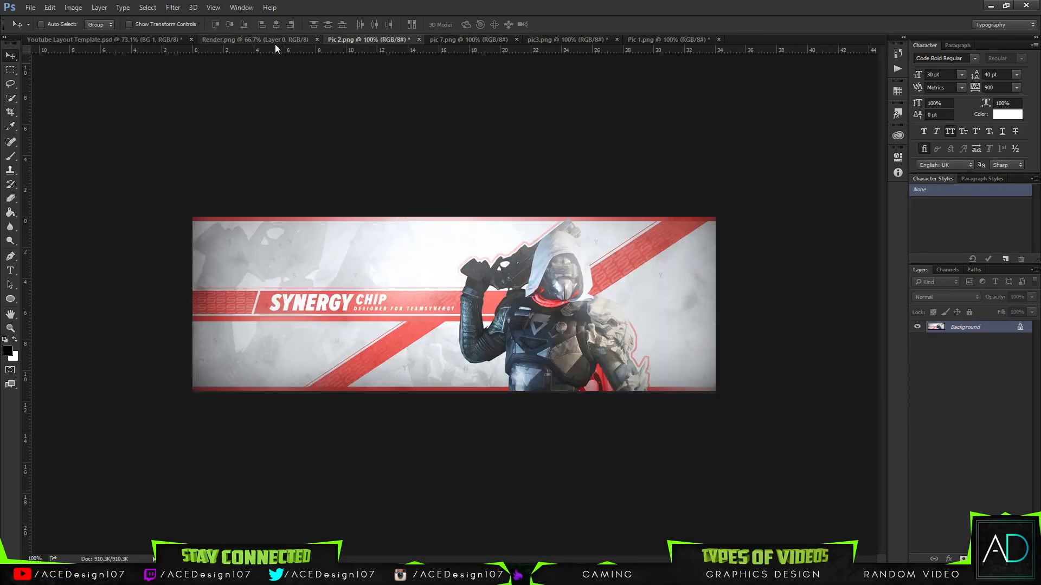
left_click(272, 43)
left_click(133, 39)
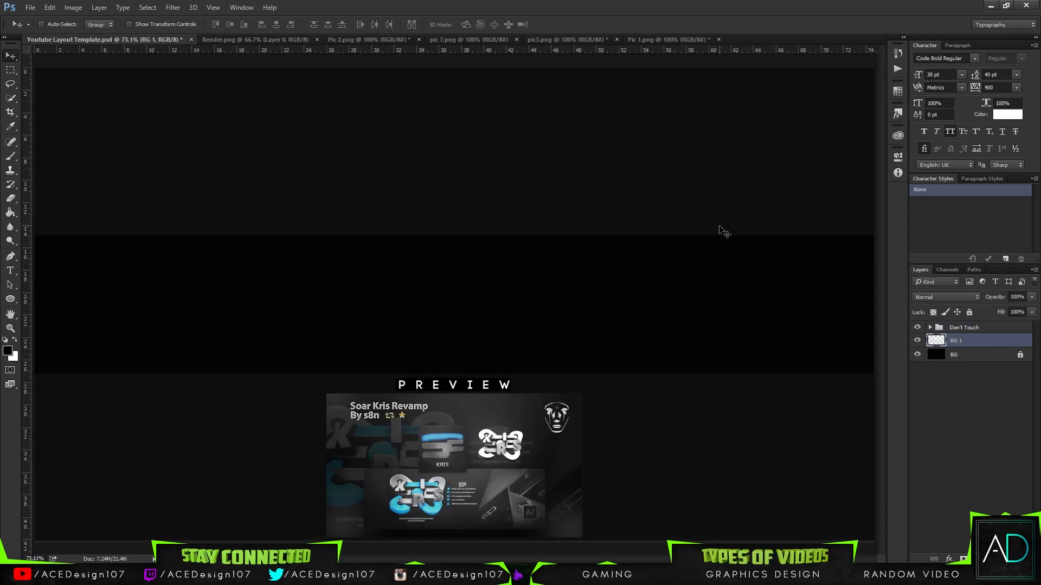
key("p")
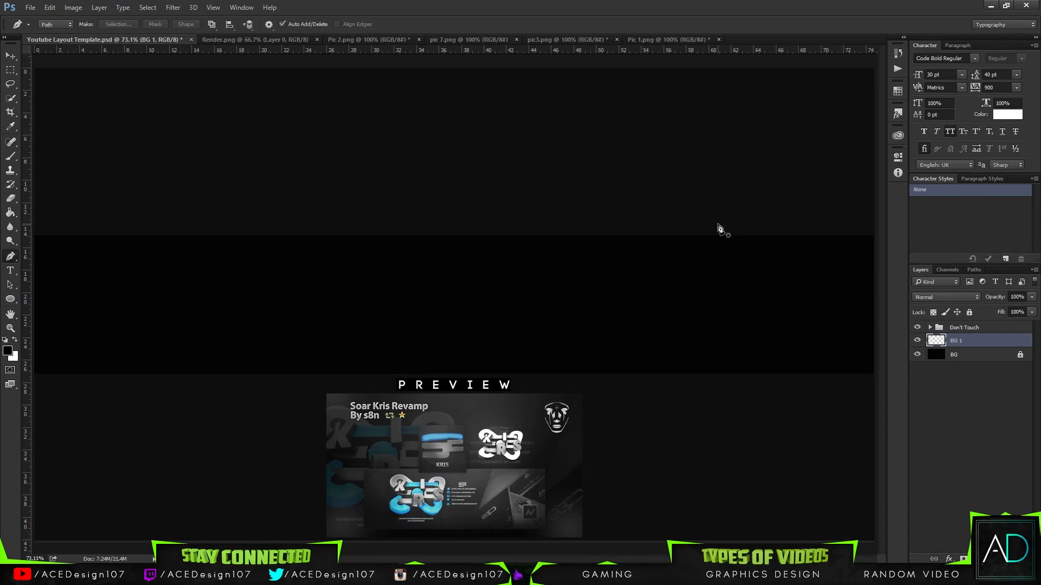
left_click(754, 220)
left_click(591, 382)
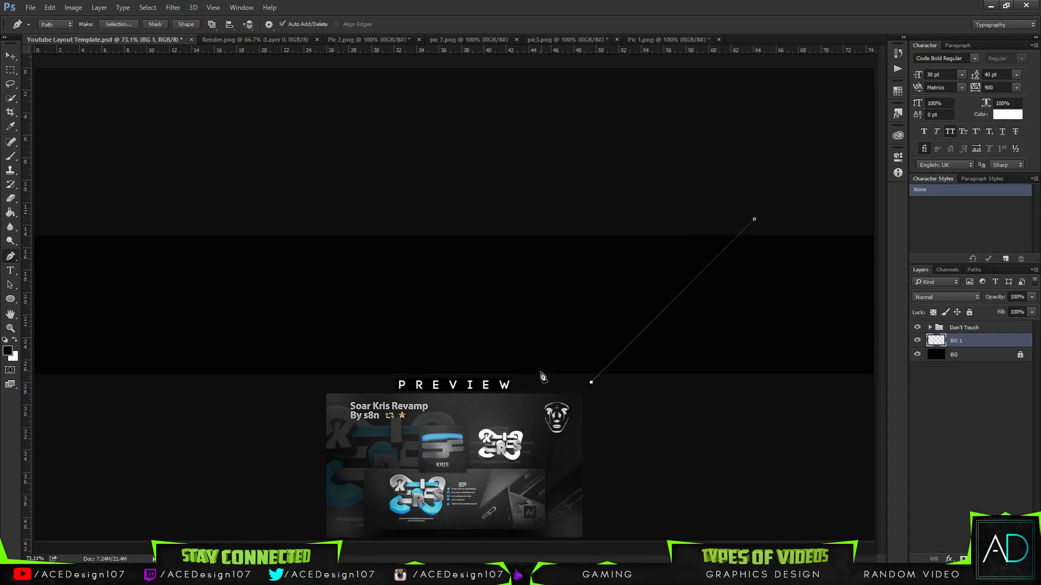
key("ctrl+z")
key("ctrl+z")
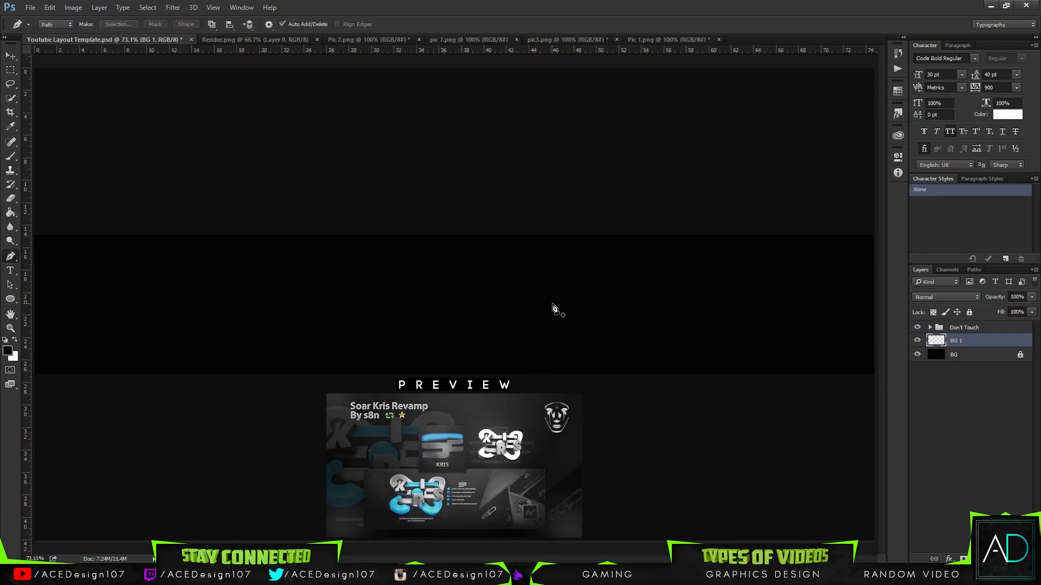
left_click(669, 215)
left_click(524, 360)
key("ctrl+z")
key("ctrl+z")
Draw a straight diagonal path across the right part of the black banner strip, from above its upper edge to just below its lower edge
left_click(750, 217)
left_click(545, 375)
key("ctrl+z")
left_click(591, 377)
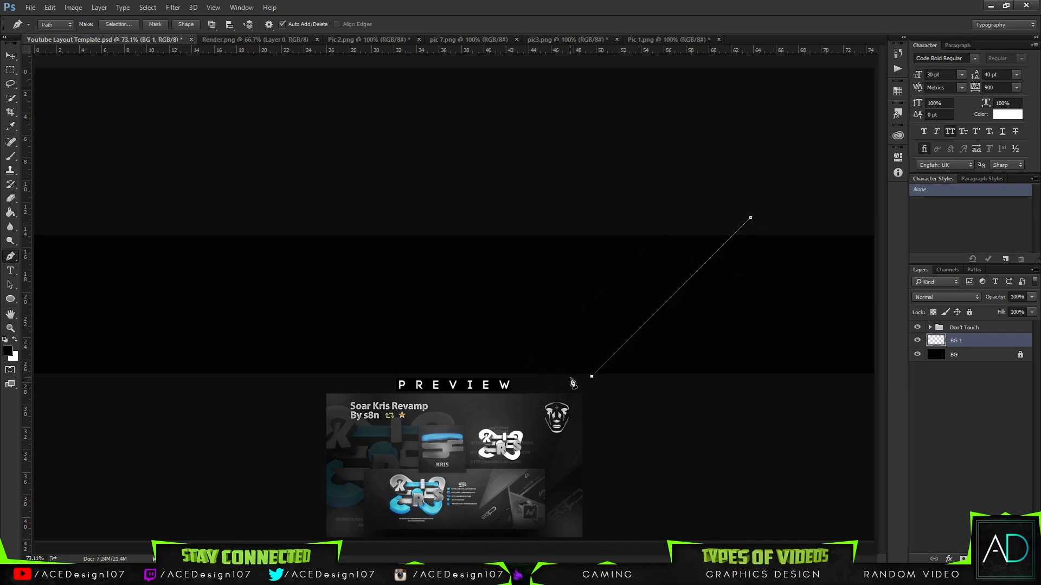
right_click(633, 325)
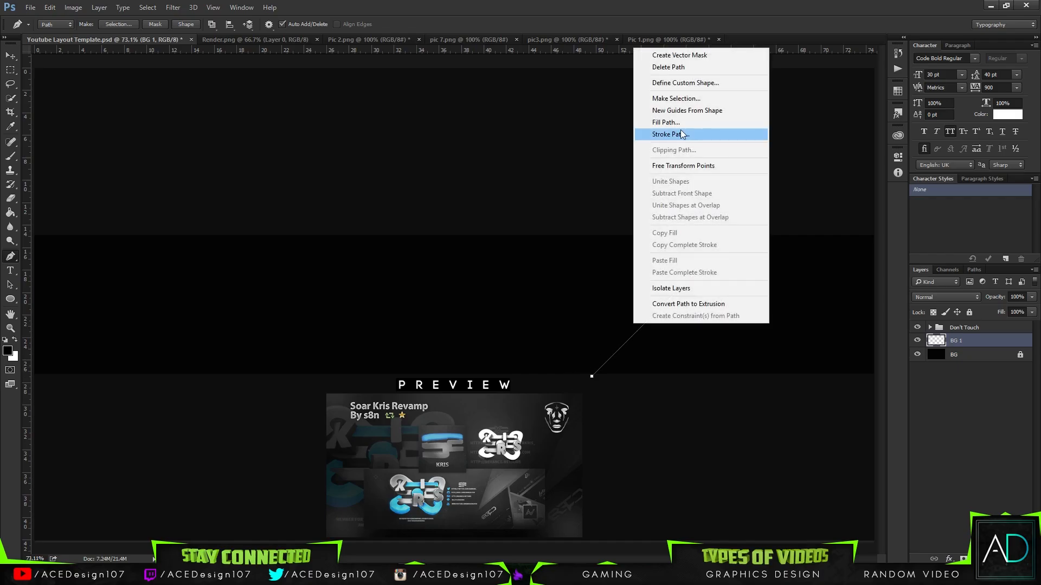
left_click(474, 33)
Set the Brush tool's tip to size 20 with maximum hardness
key("b")
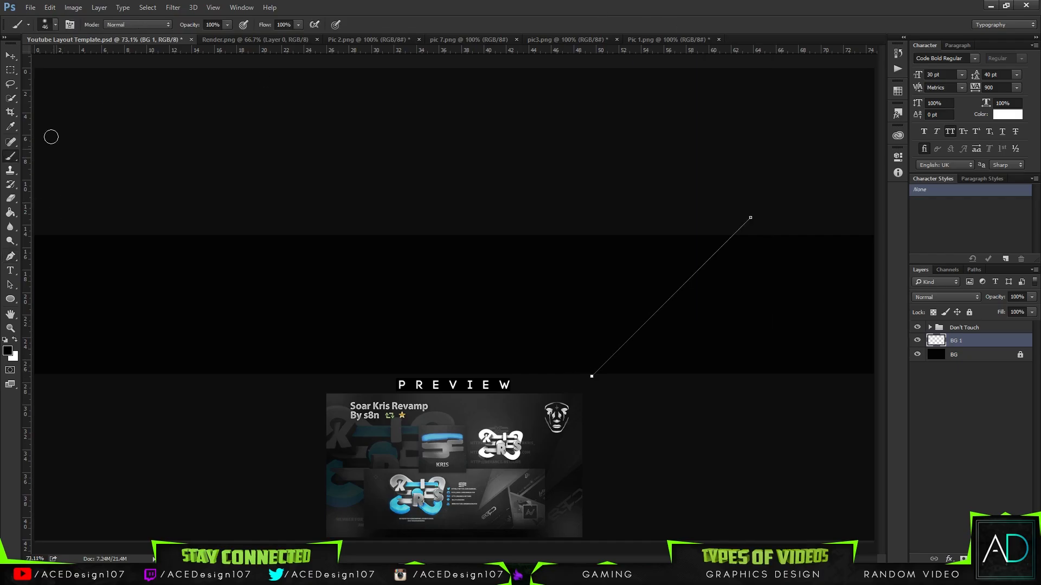
left_click(55, 24)
left_click(71, 59)
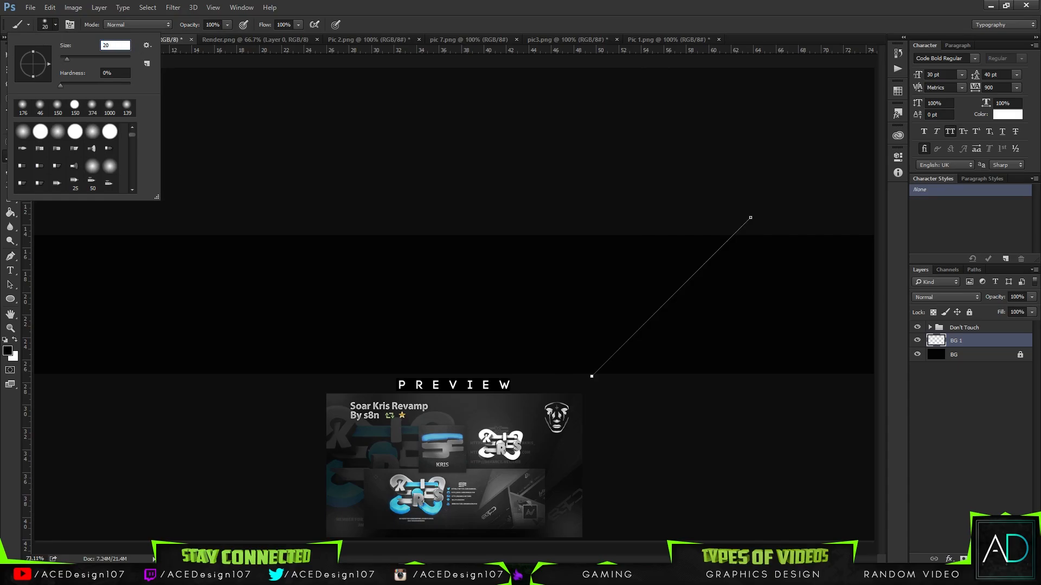
left_click_drag(106, 84, 233, 77)
left_click(537, 2)
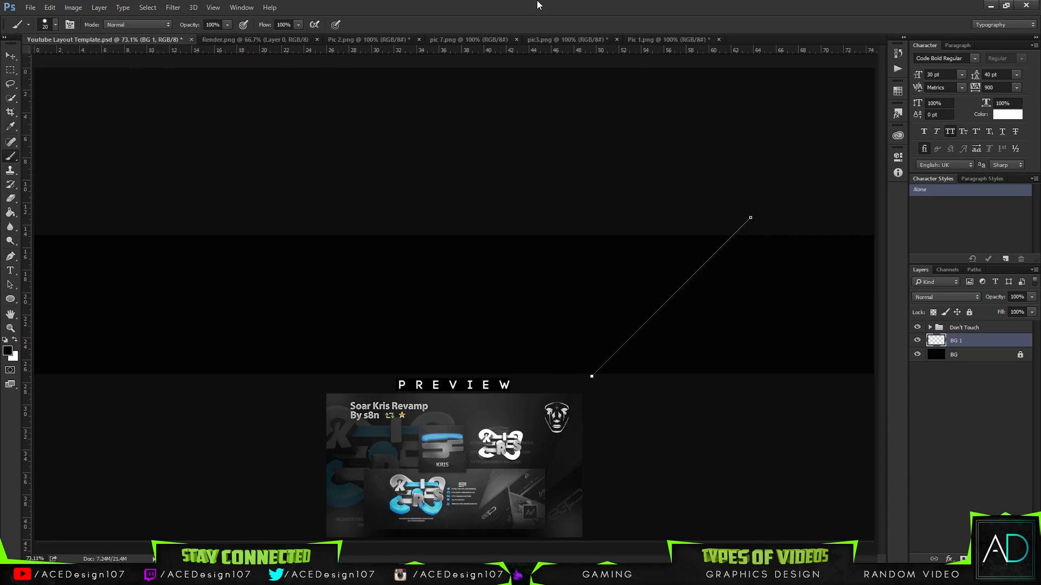
Set the foreground colour to a neutral mid gray for the Brush tool
left_click(8, 351)
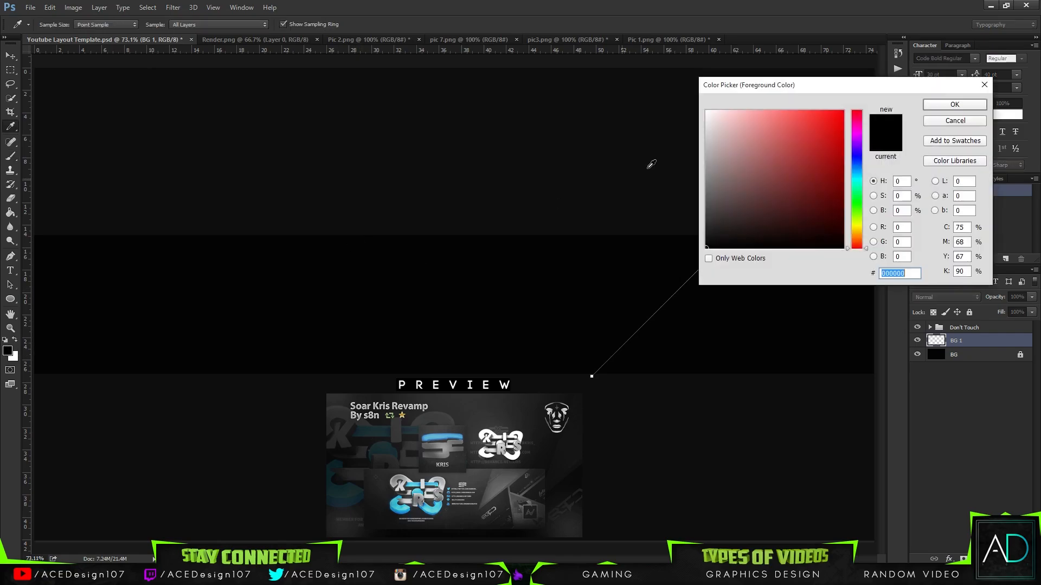
type("535353")
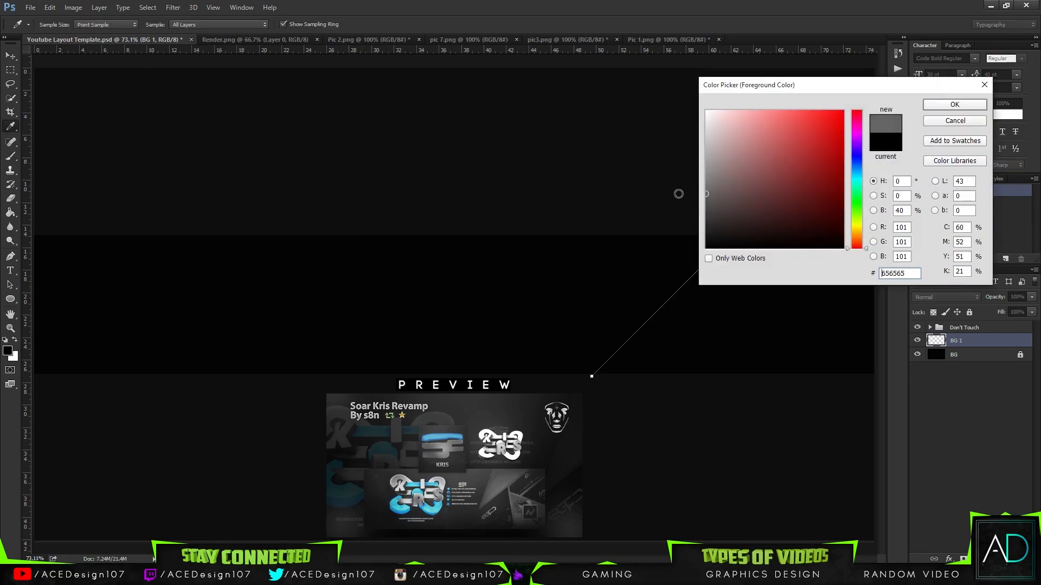
left_click(954, 104)
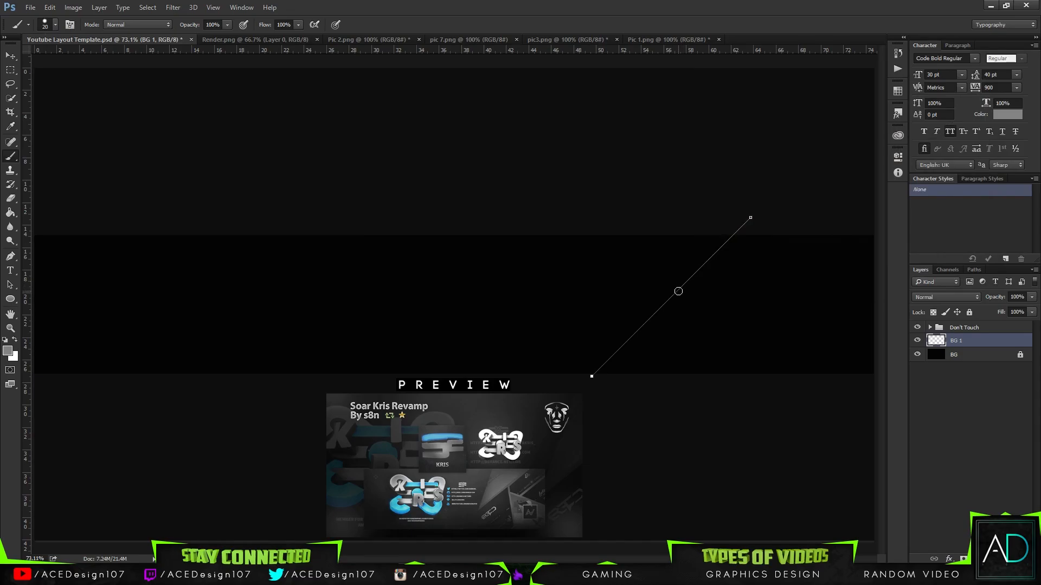
Try stroking the diagonal path on layer BG 1 with the 20 px gray brush, and undo the stroke
key("p")
right_click(678, 298)
left_click(727, 107)
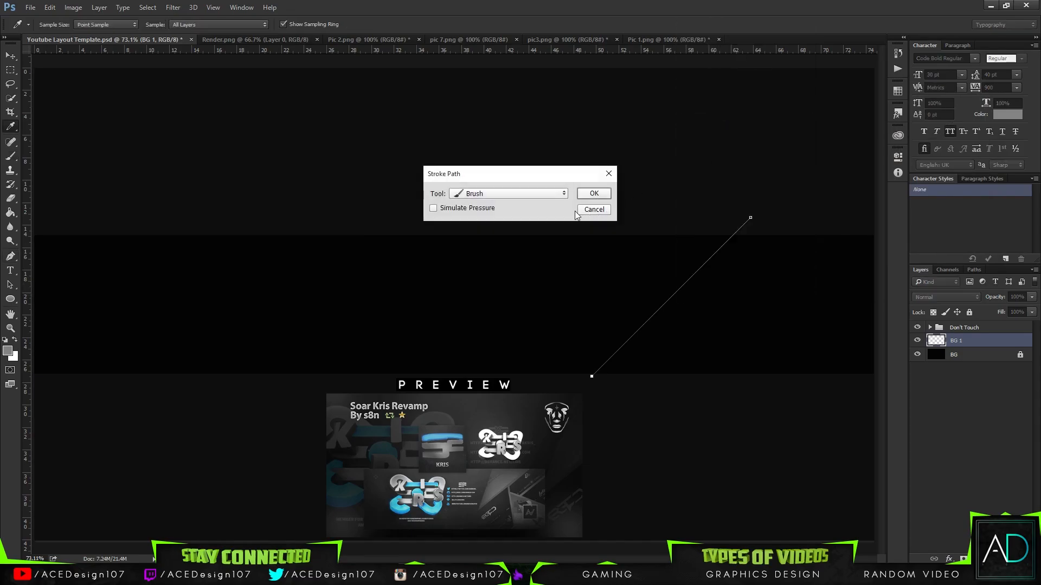
left_click(594, 194)
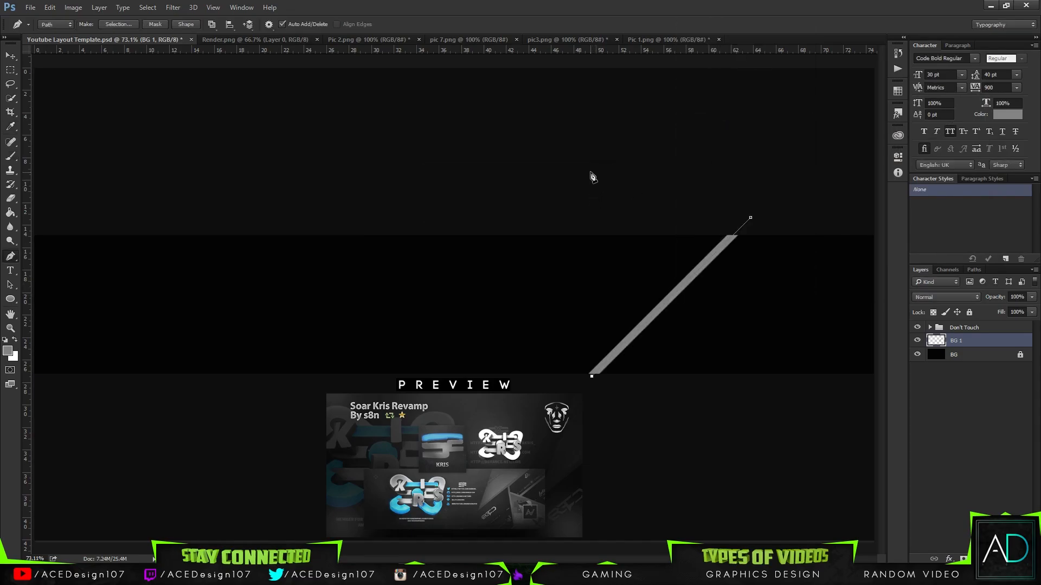
key("Delete")
key("ctrl+z")
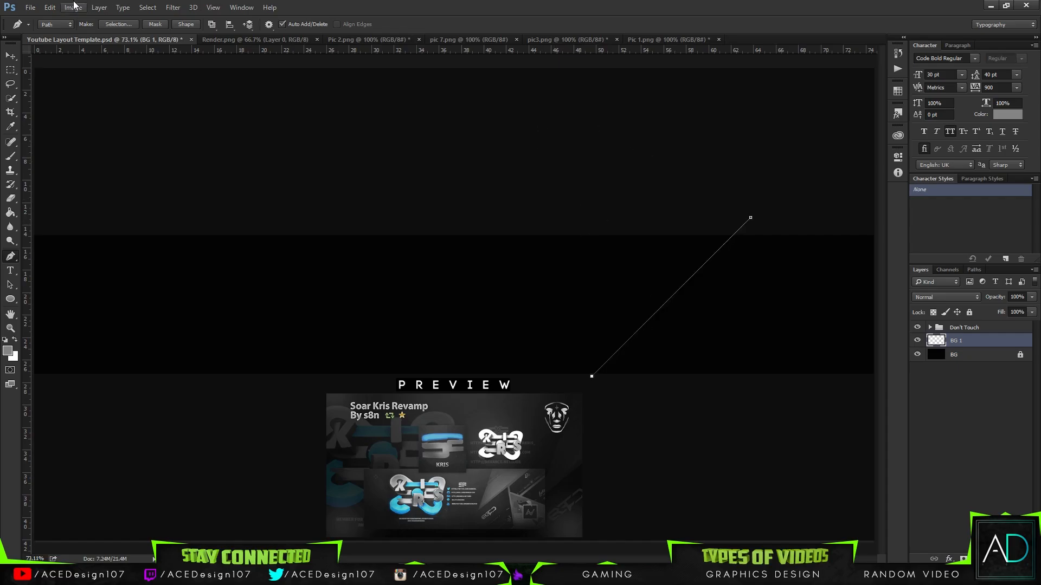
Reduce the brush size to 10 px, stroke the diagonal path in gray on layer BG 1, and dismiss the path
key("b")
left_click(55, 25)
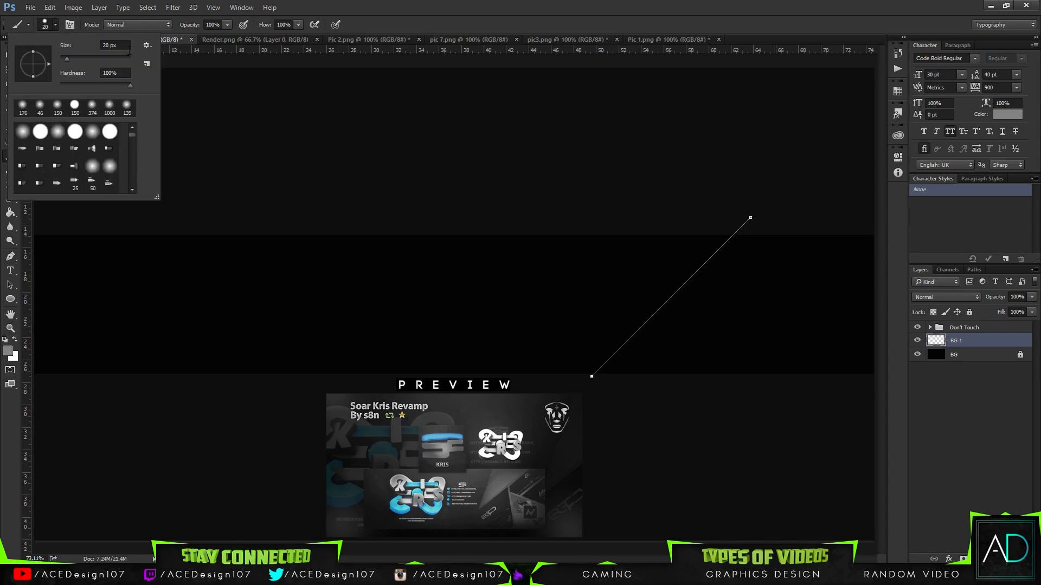
type("10")
key("Return")
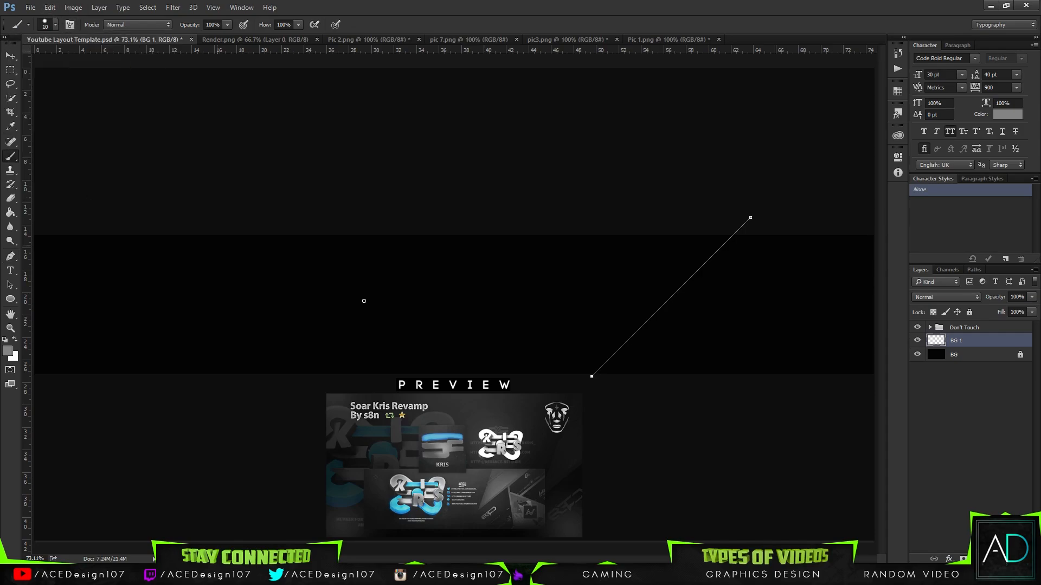
key("p")
right_click(632, 340)
left_click(686, 149)
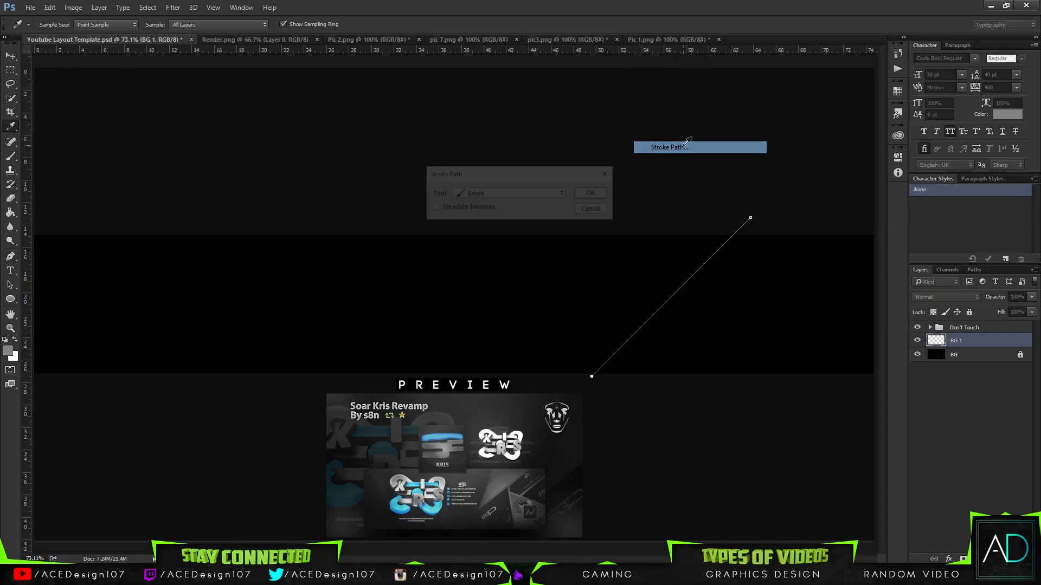
key("Return")
key("Return")
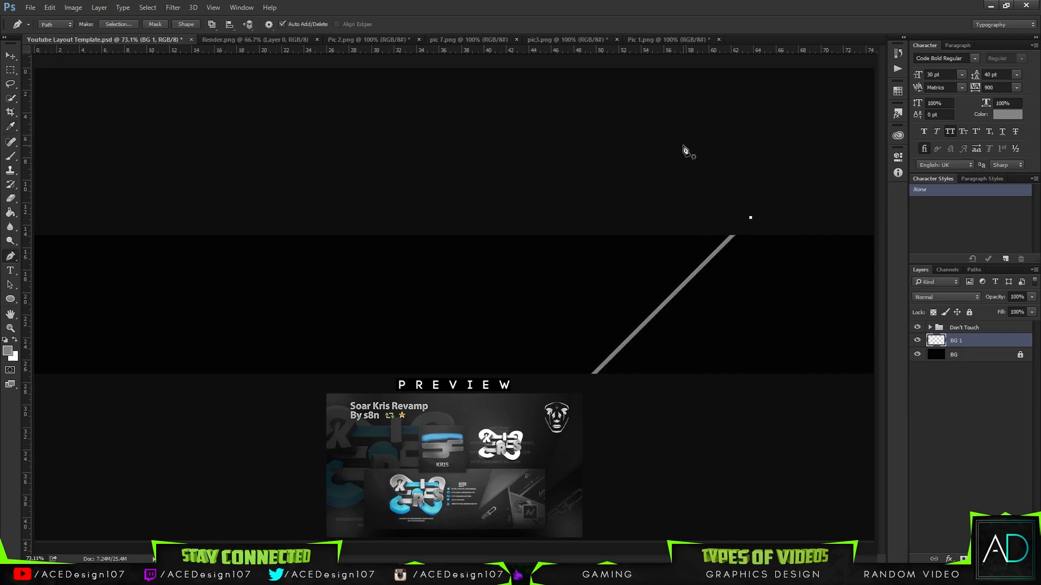
Add a new empty layer and place it directly beneath layer BG 1
left_click(1033, 297)
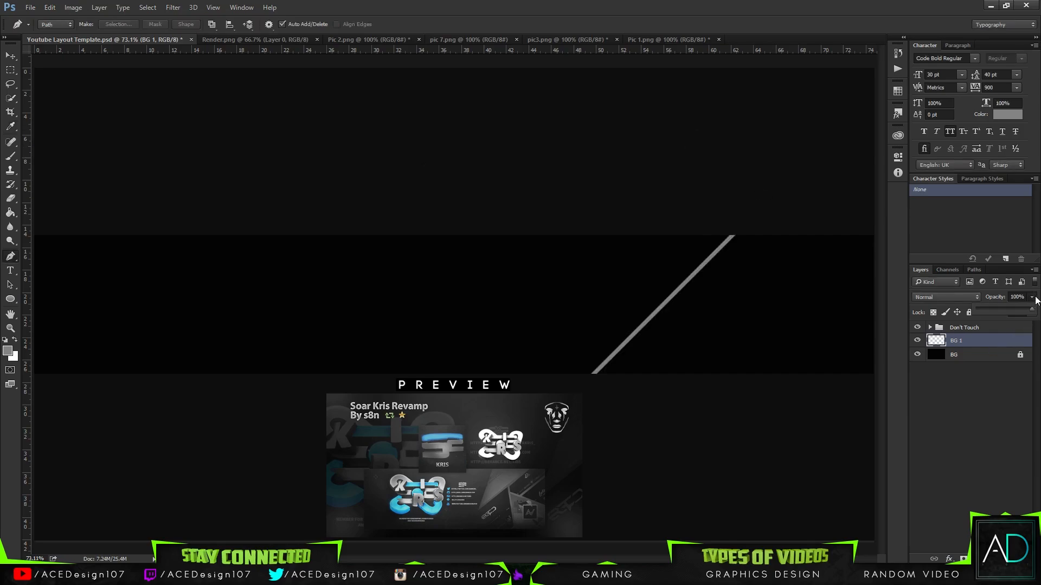
left_click_drag(997, 307, 1007, 310)
left_click(988, 348)
key("ctrl+shift+n")
key("Return")
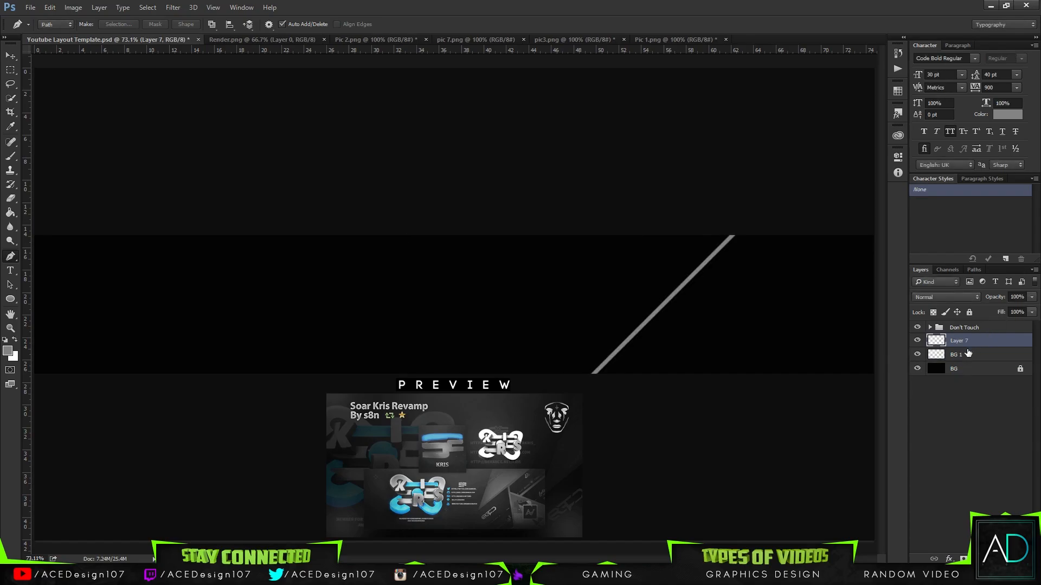
left_click_drag(979, 342, 965, 361)
Unlock the BG layer and fill it with white using the Paint Bucket
left_click(928, 370)
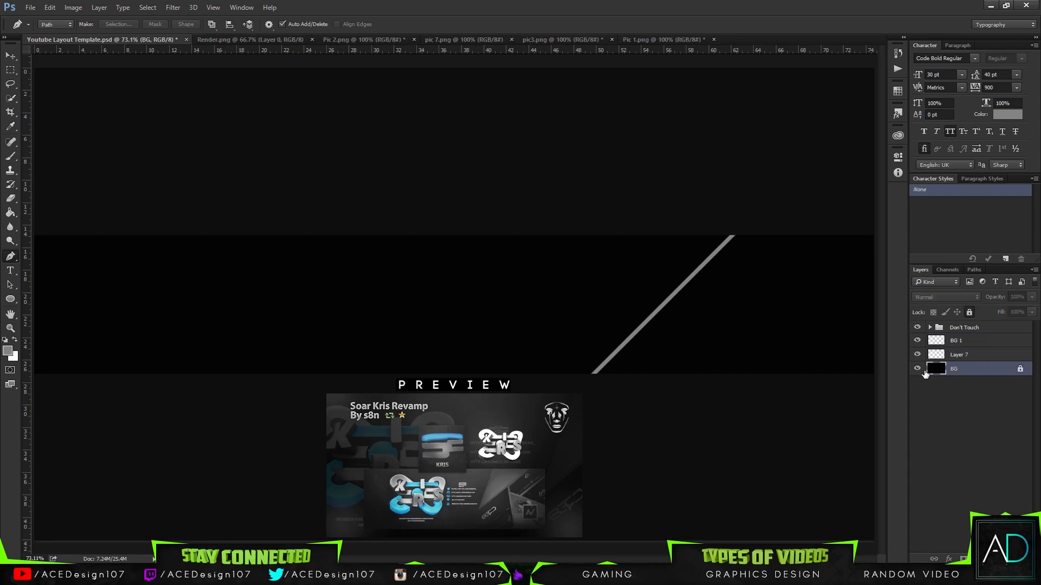
left_click(917, 368)
left_click(917, 369)
key("g")
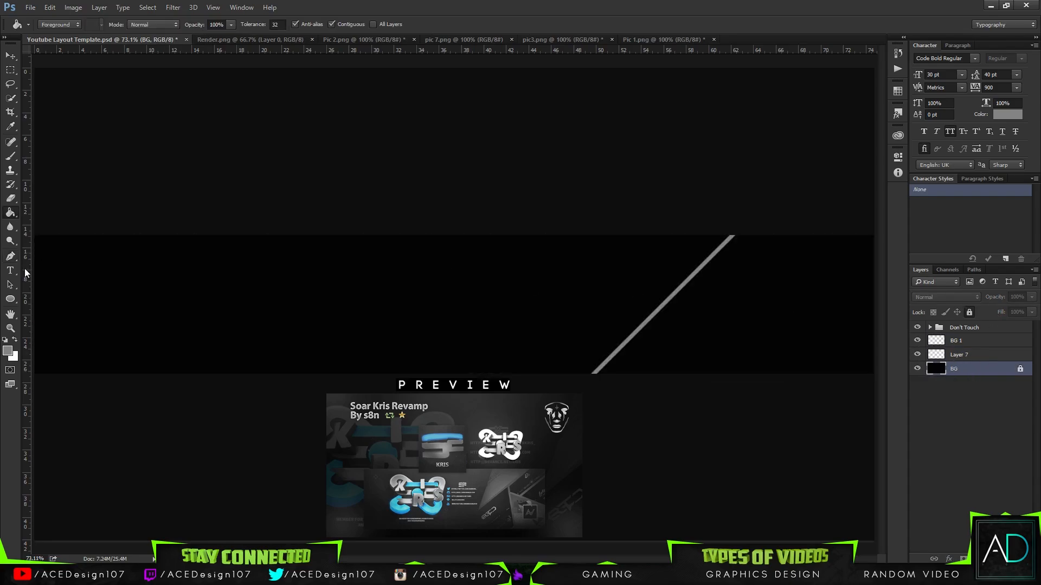
key("x")
left_click(347, 312)
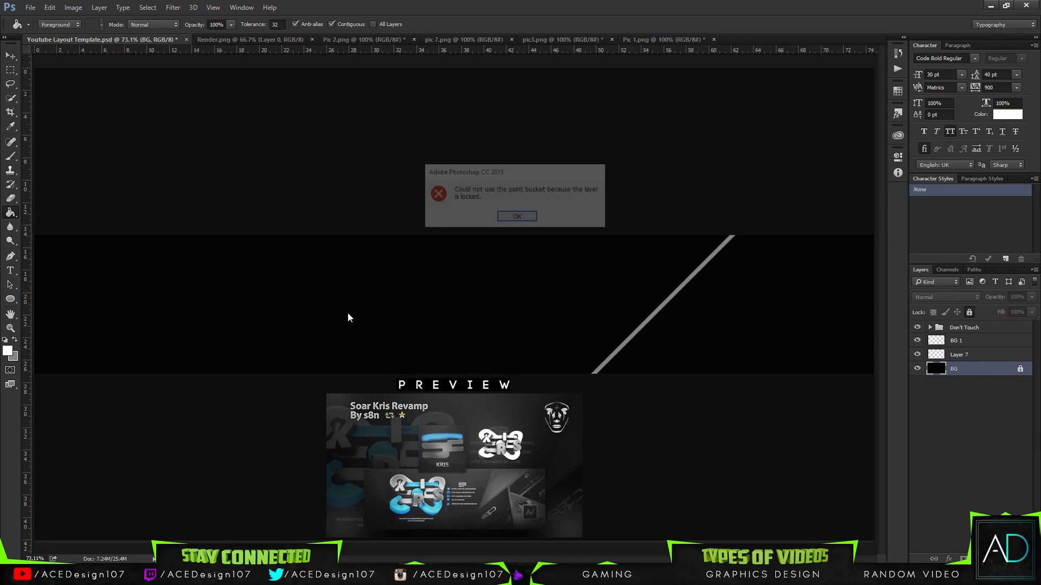
left_click(535, 220)
left_click(535, 226)
left_click(534, 222)
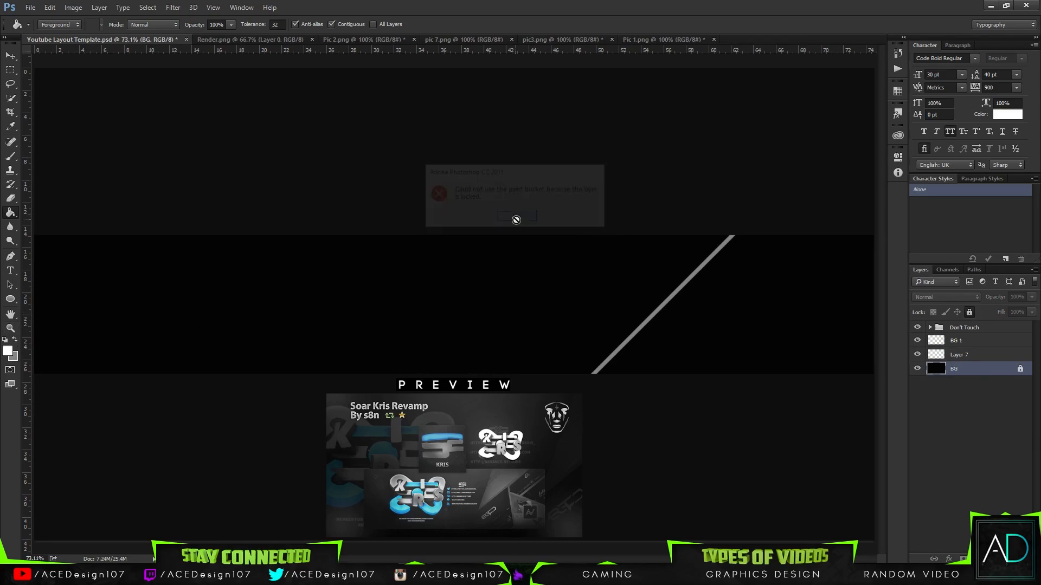
left_click(969, 312)
left_click(831, 310)
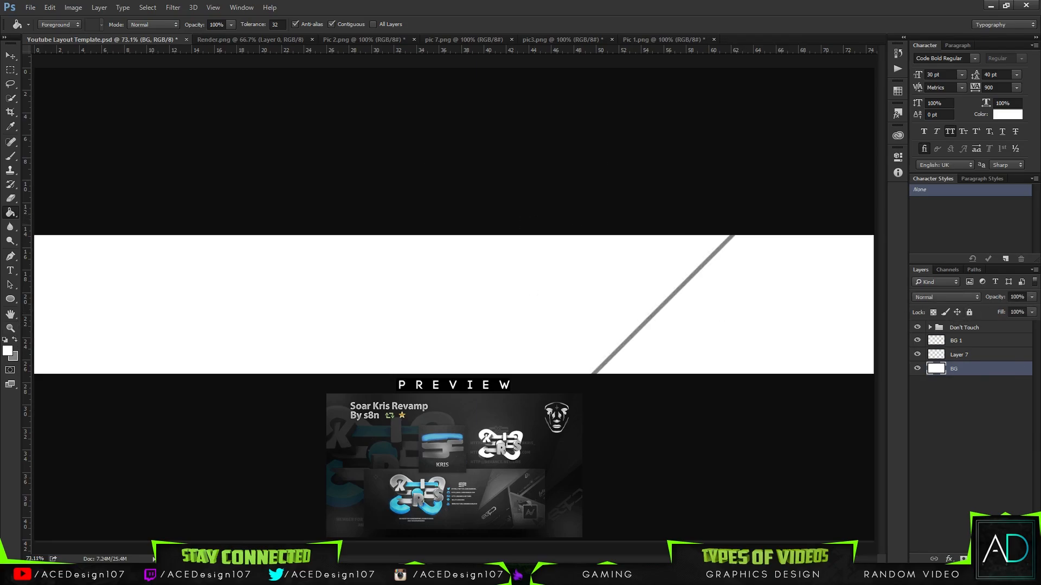
Lower the white BG layer's opacity to 19%
left_click(12, 54)
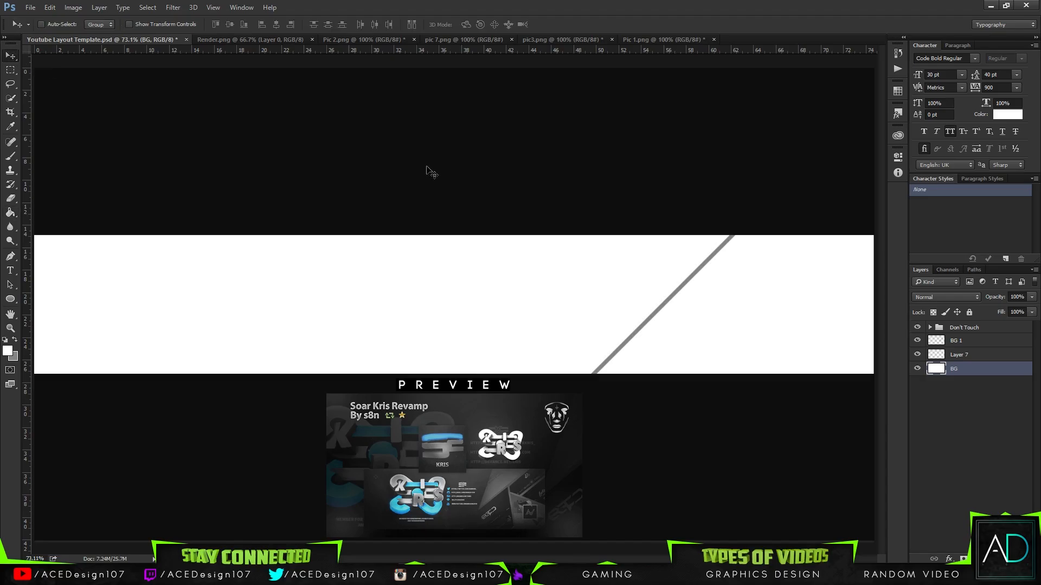
left_click(1031, 297)
left_click_drag(1030, 309, 983, 308)
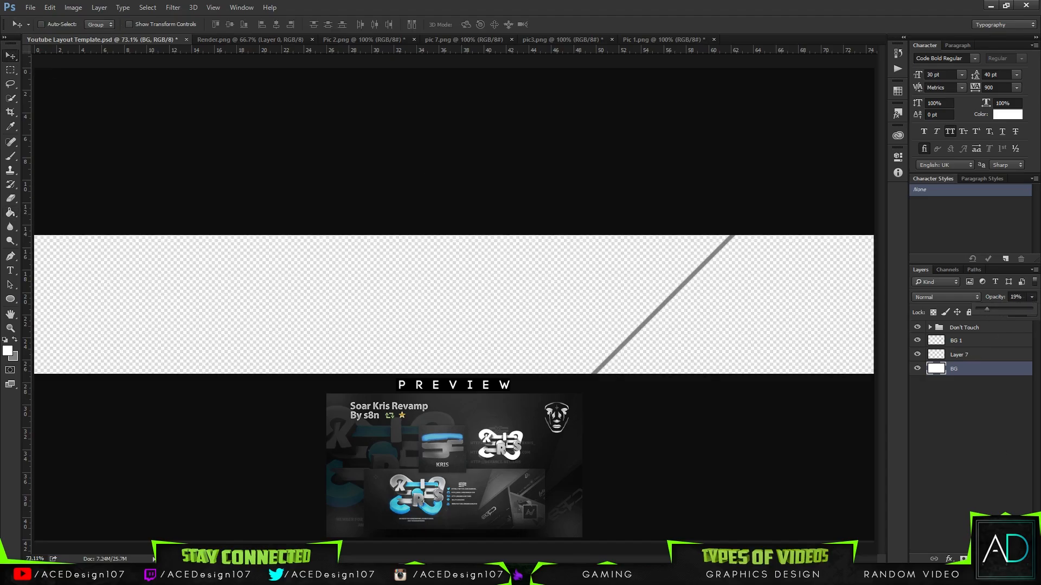
Add a new layer beneath the BG layer and fill it with the default black foreground colour
left_click(1007, 558)
left_click(990, 381)
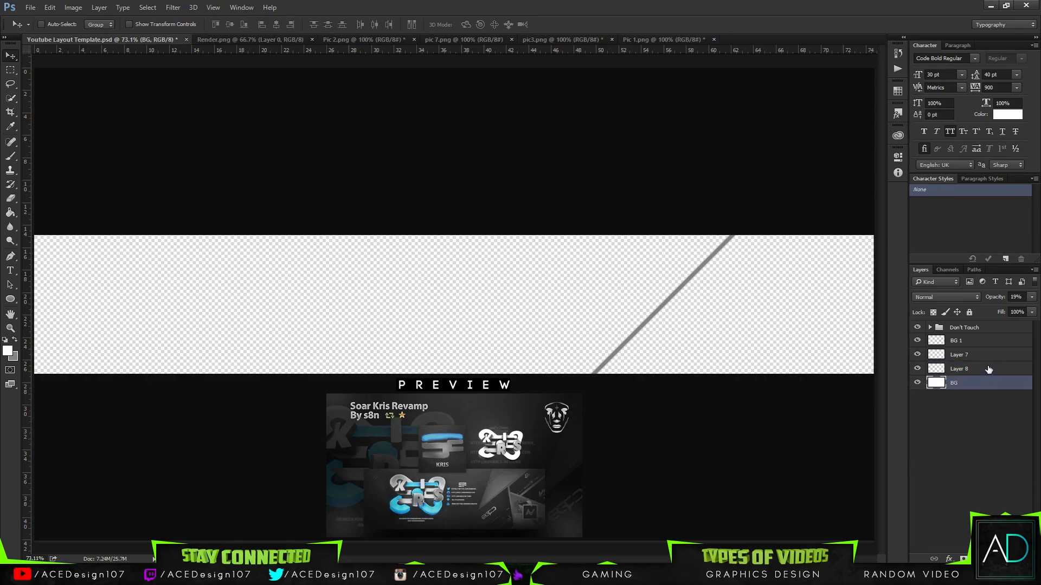
left_click_drag(988, 370, 988, 390)
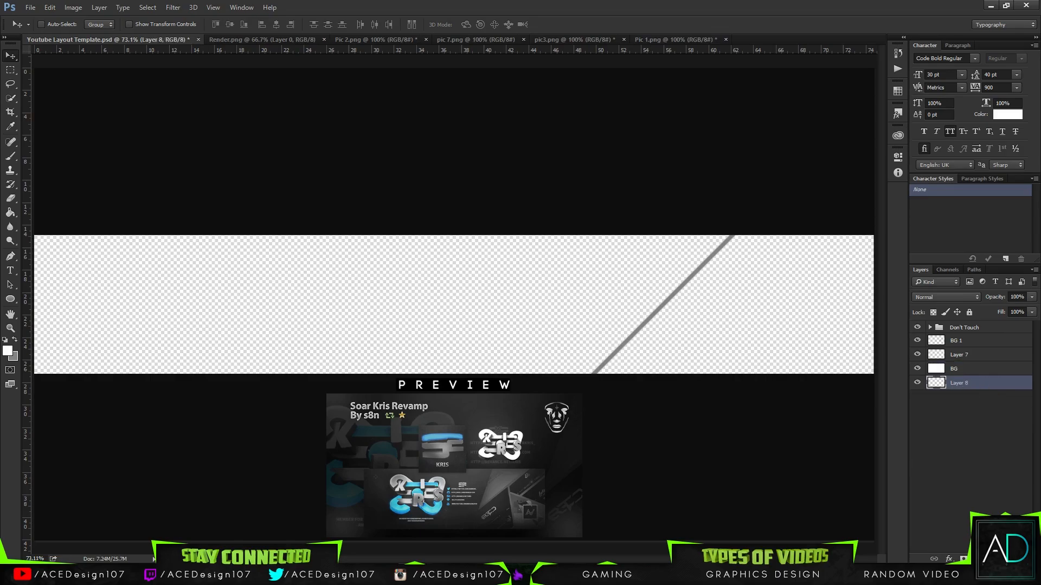
left_click(5, 341)
key("g")
left_click(343, 321)
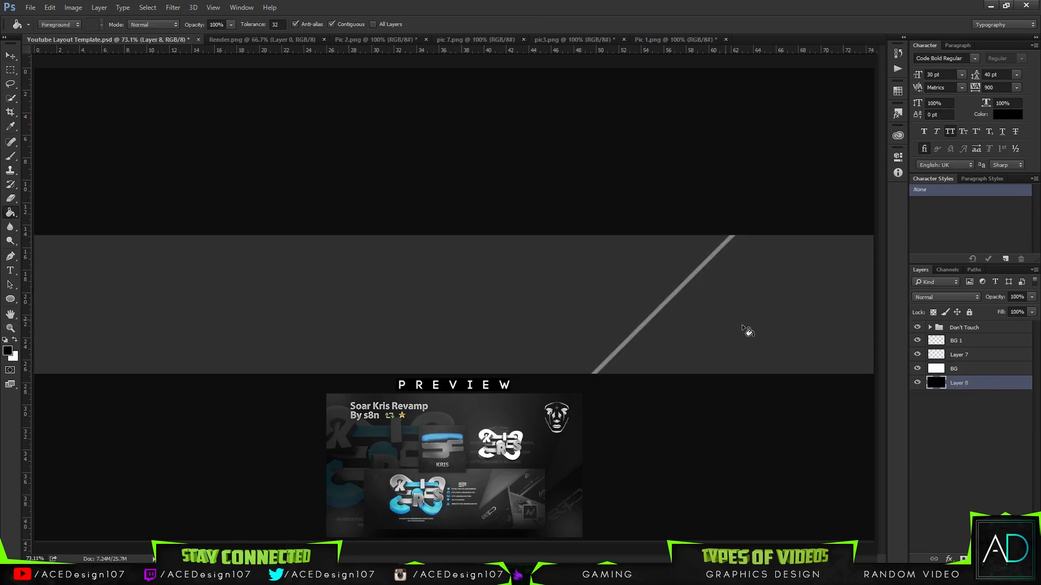
Set the white BG layer's opacity to 75%, hide it, and select the black layer below it
left_click(1005, 369)
left_click_drag(999, 309, 1021, 308)
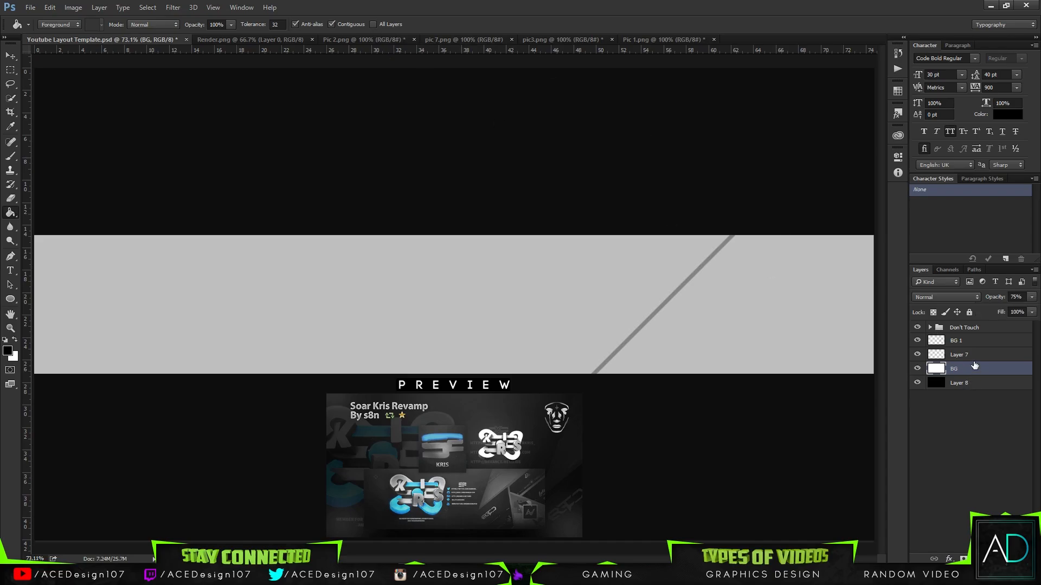
left_click(918, 369)
left_click(954, 383)
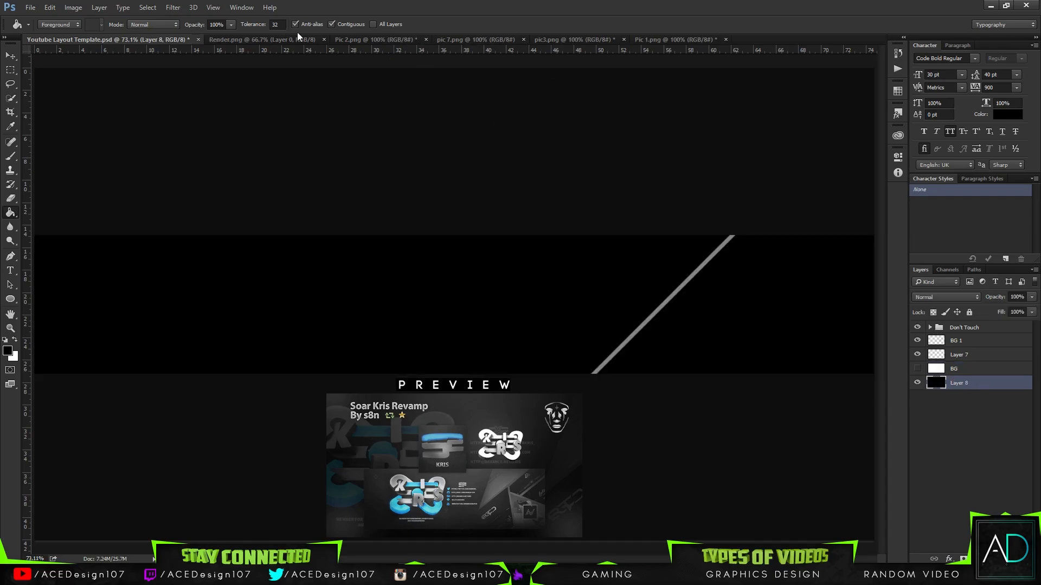
Bring the SYNERGY CHIP banner from Pic 2.png into Youtube Layout Template.psd as a layer above the black fill
left_click(341, 44)
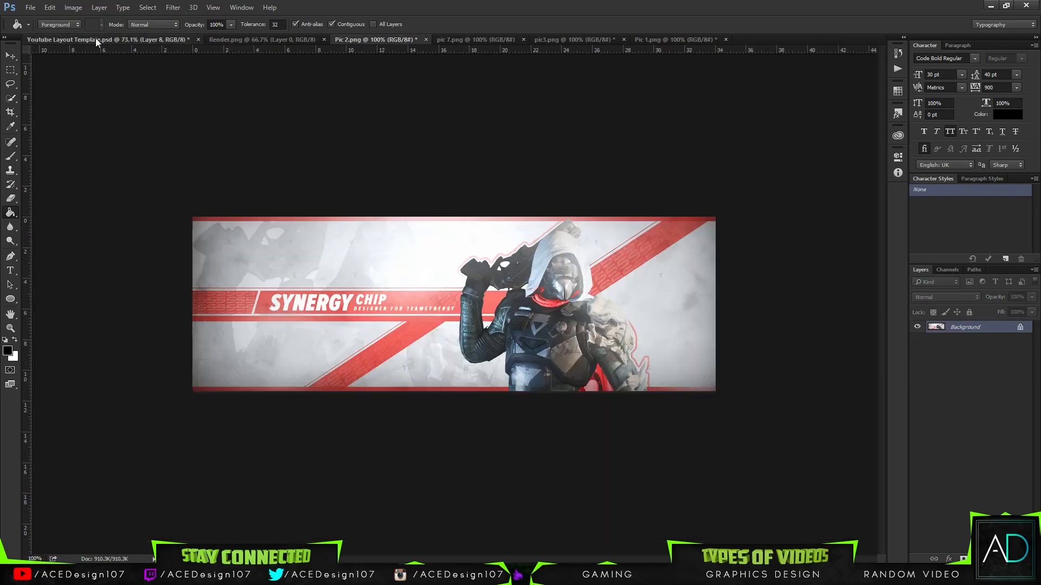
left_click(96, 38)
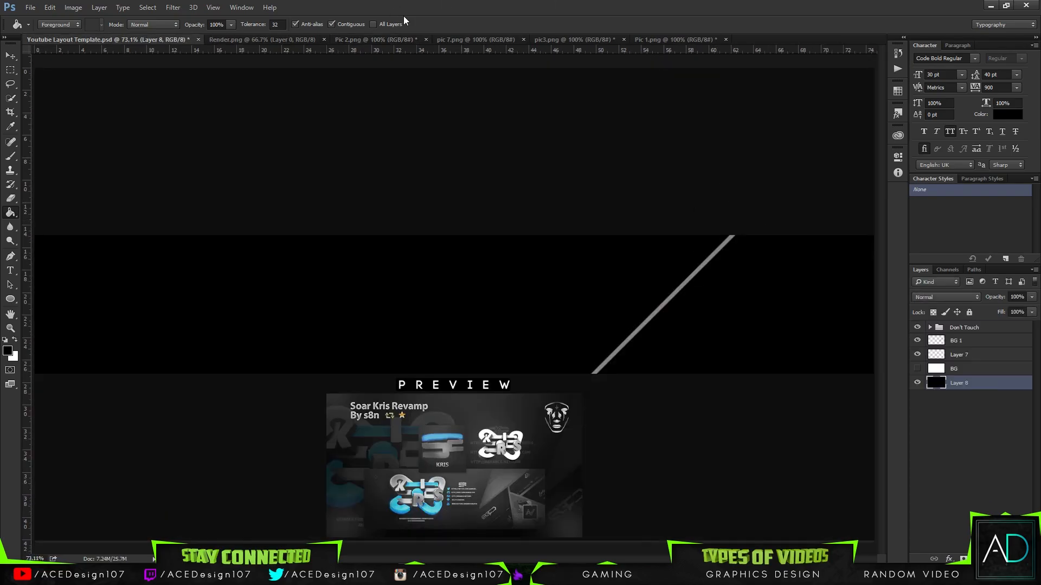
left_click(429, 40)
left_click(360, 43)
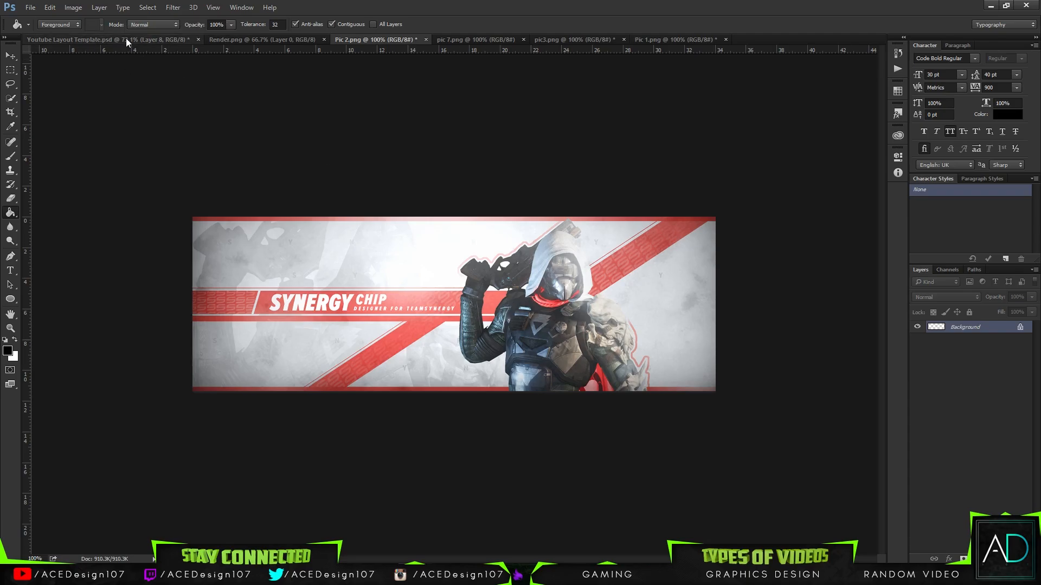
left_click(376, 232)
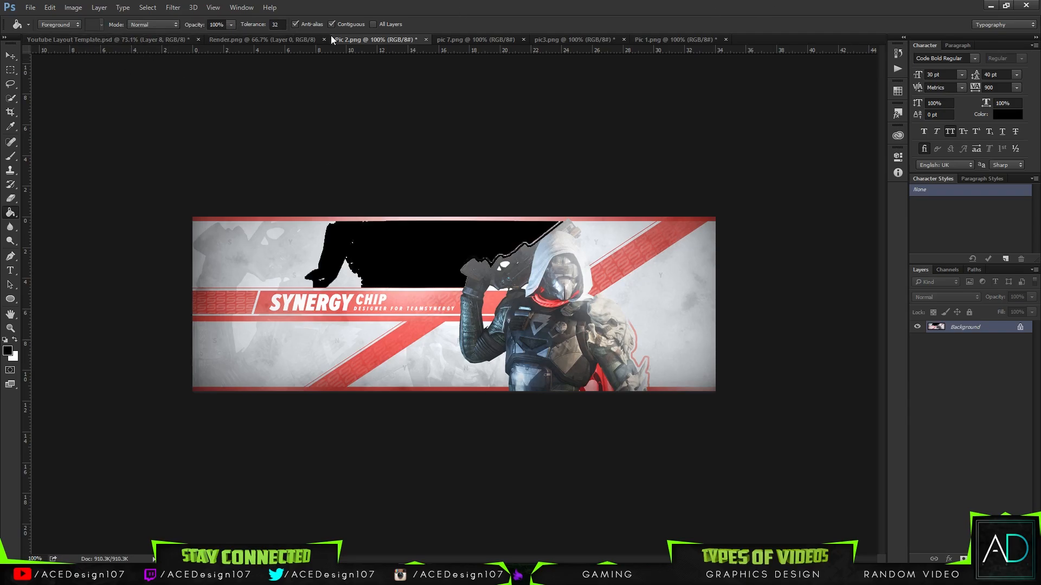
key("ctrl+z")
key("v")
mouse_move(370, 225)
left_mouse_down()
mouse_move(120, 43)
mouse_move(492, 302)
mouse_move(556, 279)
mouse_move(546, 111)
mouse_move(547, 129)
left_mouse_up()
Rotate the SYNERGY CHIP banner to -45° and slide it along the gray diagonal line until its character sits inside the strip
key("ctrl+t")
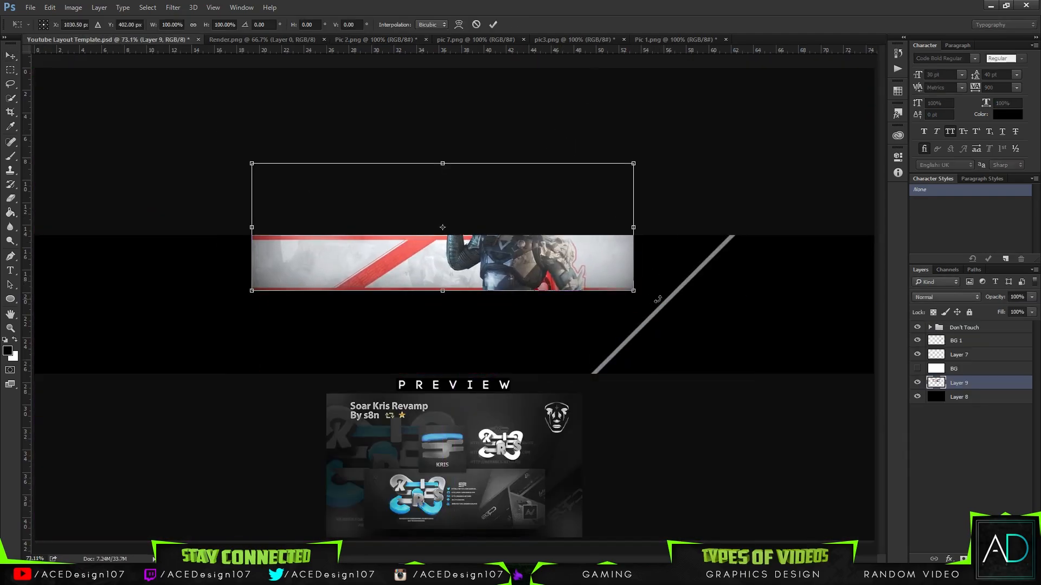
left_click_drag(656, 301, 696, 130)
left_click_drag(541, 180, 702, 227)
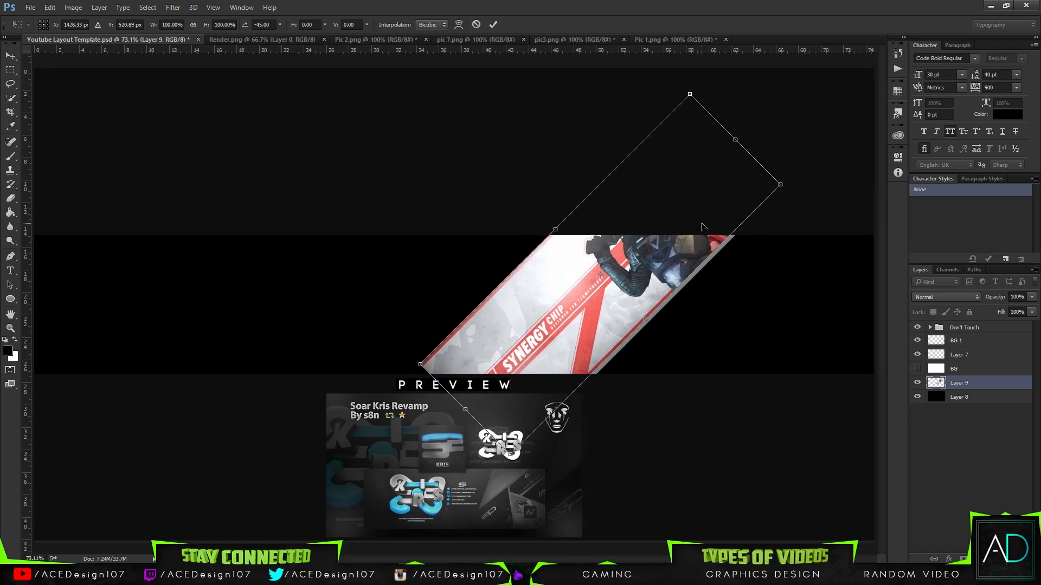
key("Return")
left_click_drag(673, 267, 633, 308)
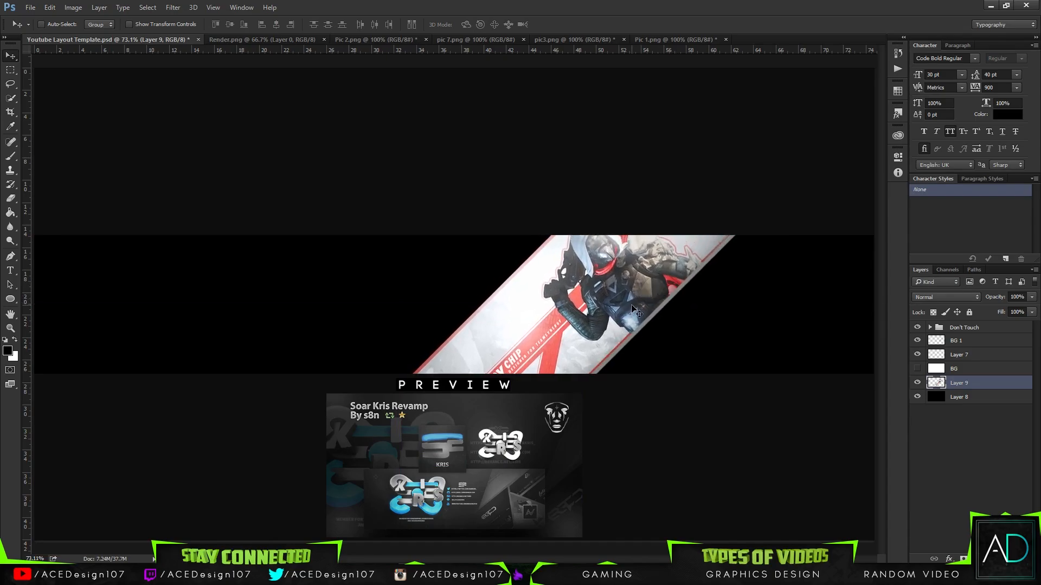
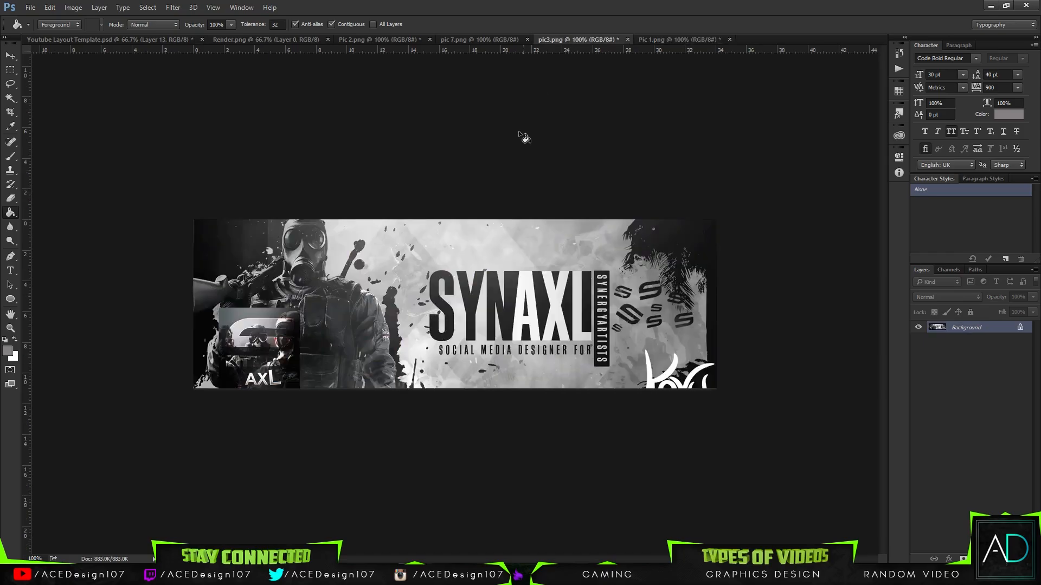
Bring the red DMSE banner from pic 7.png into Youtube Layout Template.psd and place it over the banner strip
left_click(469, 40)
key("v")
left_click_drag(450, 272, 776, 445)
left_click_drag(746, 416, 632, 258)
Rotate the red DMSE banner to -45° and position it over the right end of the strip, beside the gray section
key("ctrl+t")
left_click_drag(868, 356, 845, 197)
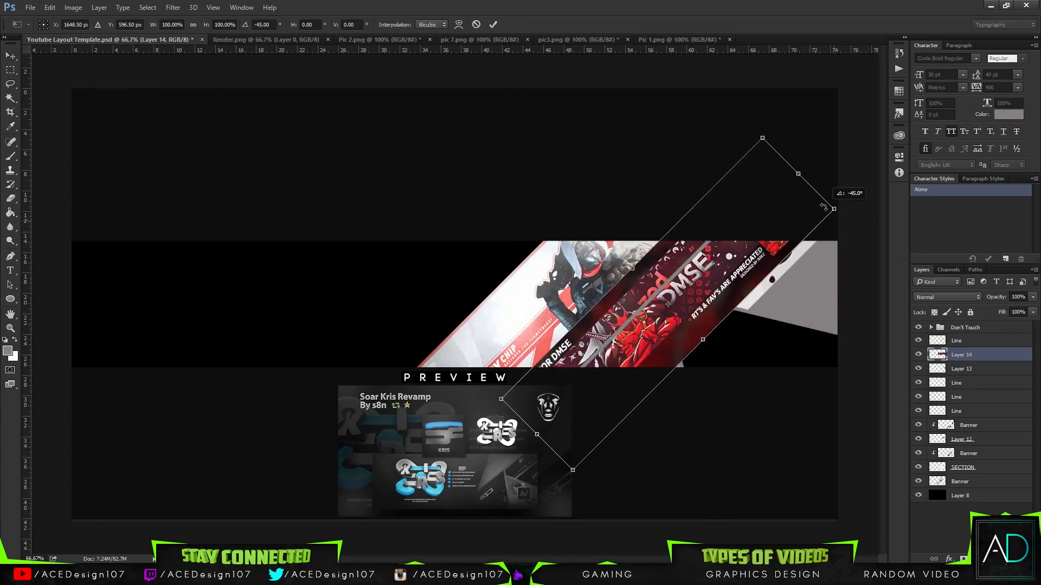
left_click_drag(667, 304, 849, 282)
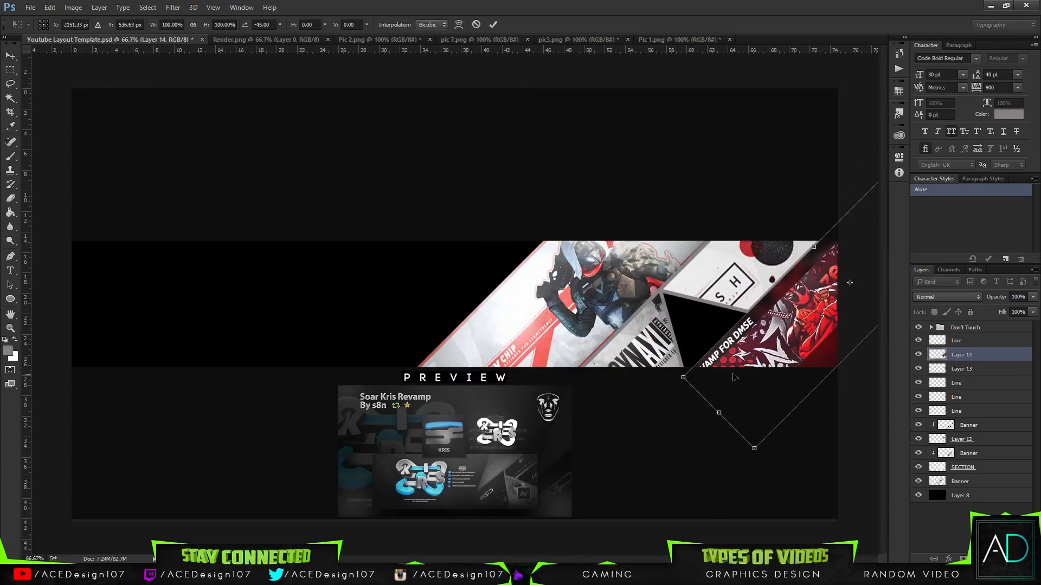
left_click_drag(777, 350, 772, 335)
key("Return")
Clip the red DMSE banner layer to Layer 13 beneath it and nudge it within that section
right_click(995, 361)
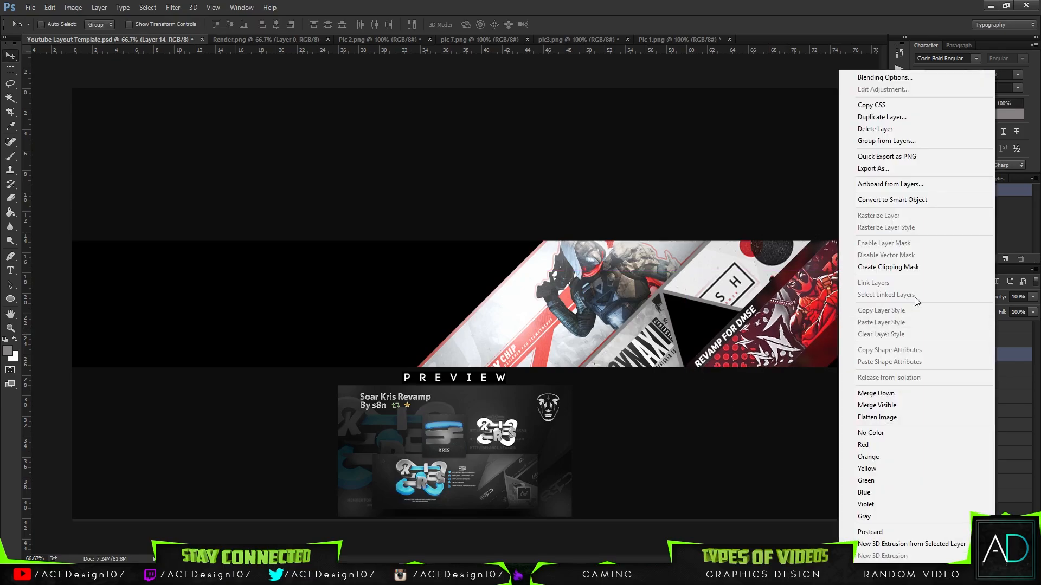
left_click(898, 266)
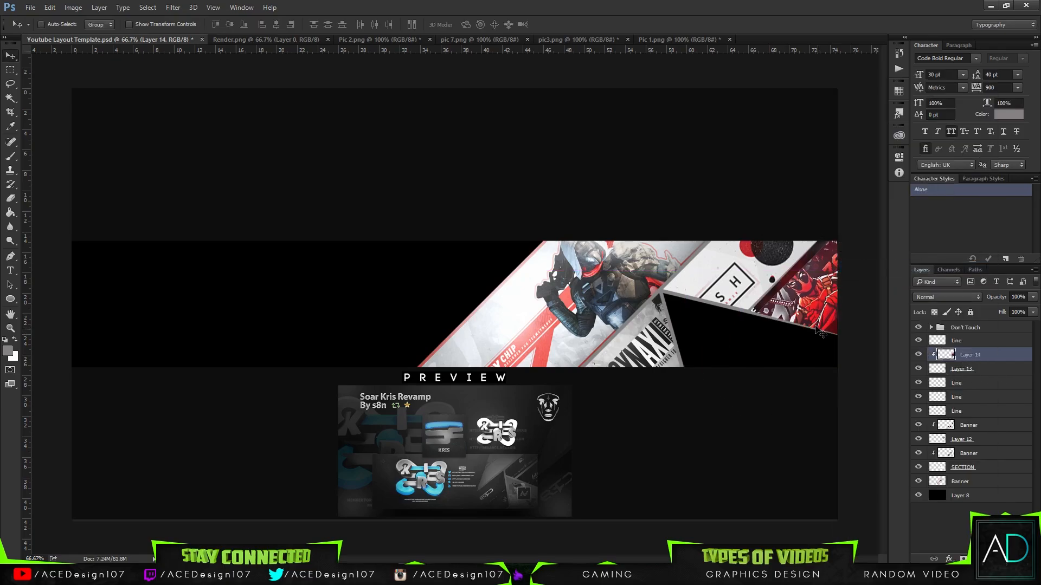
left_click_drag(816, 328, 830, 311)
Enlarge the DMSE banner to about 114%, rotate it about -3.6°, and position its character inside the upper-right section of the strip
key("ctrl+t")
left_click_drag(704, 90, 662, 74)
left_click_drag(771, 379, 781, 394)
left_click_drag(630, 454, 669, 451)
left_click_drag(678, 86, 645, 75)
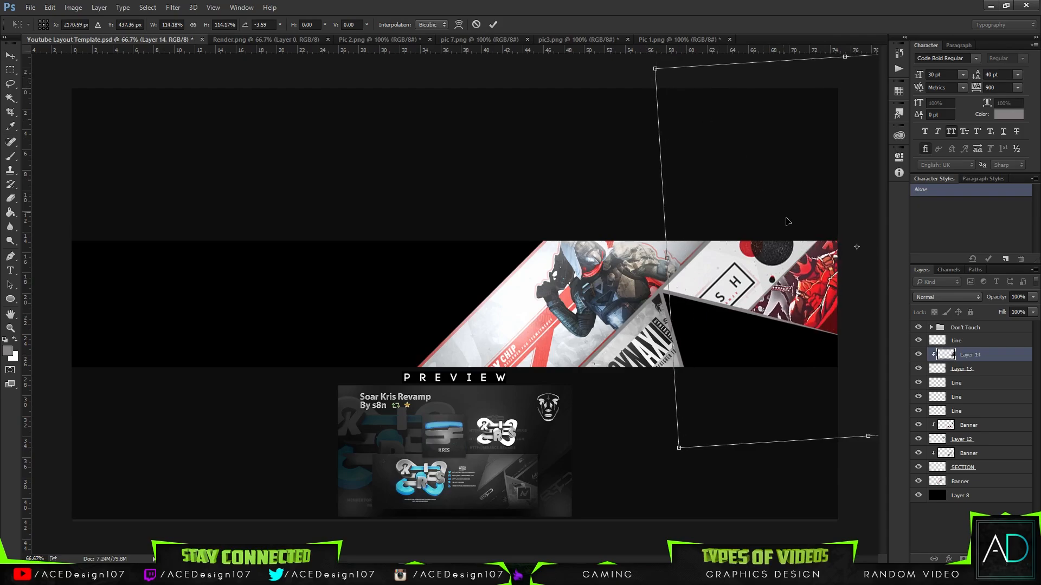
mouse_move(785, 214)
left_mouse_down()
mouse_move(789, 233)
mouse_move(777, 227)
left_mouse_up()
key("Return")
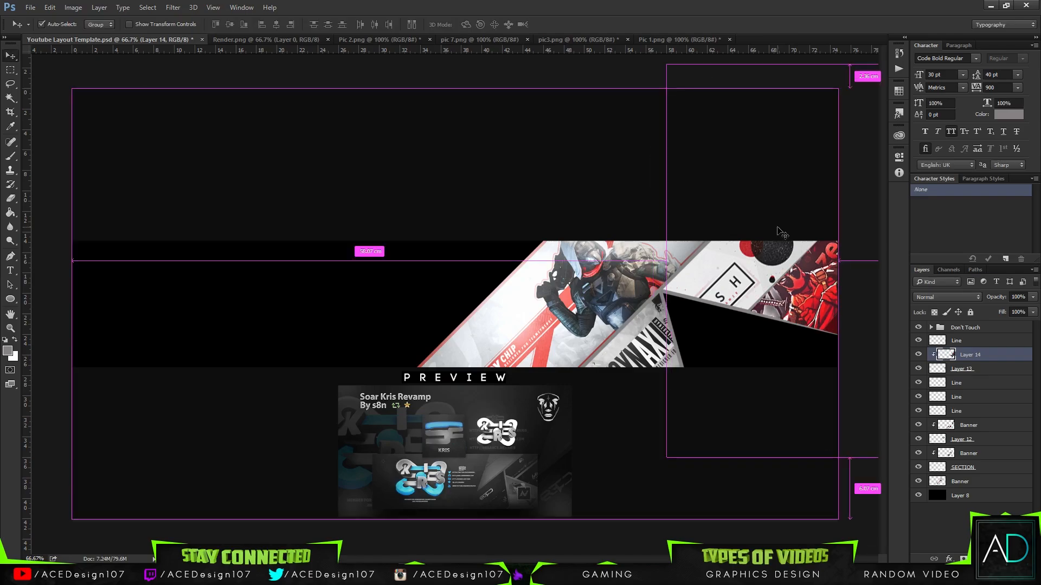
Rename the clipped DMSE layer as Banner
double_click(967, 356)
type("Banner")
key("Return")
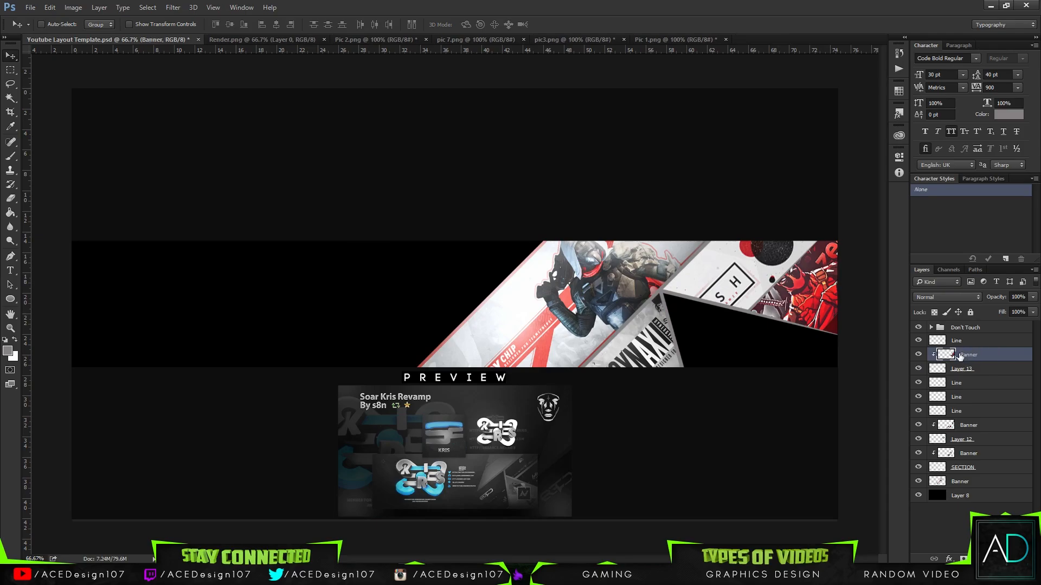
Move the three Line layers beneath Layer 13 to just above the clipped DMSE Banner layer
left_click(966, 341)
left_click(971, 409)
left_click(970, 382, "shift")
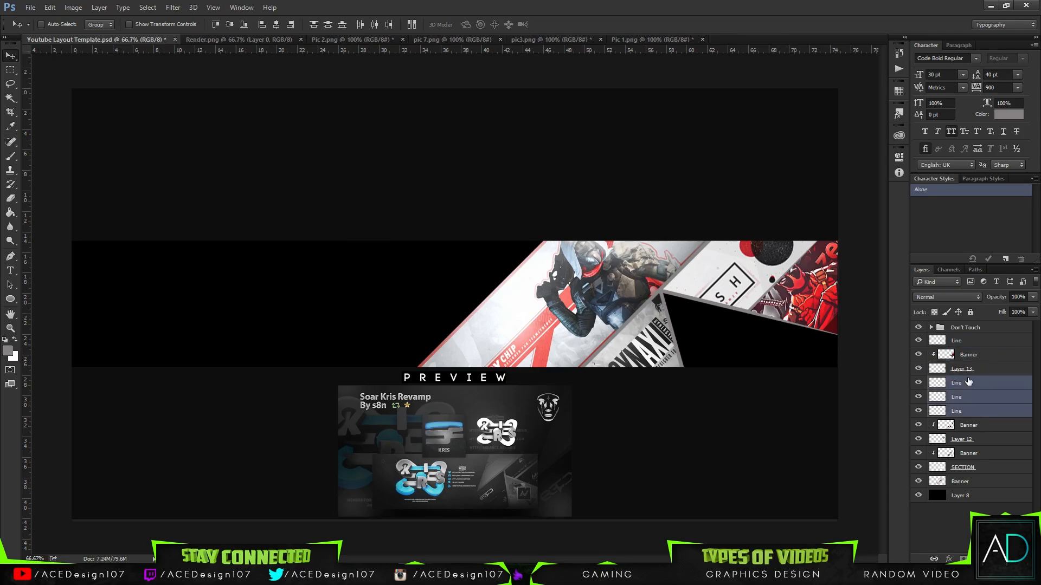
left_click_drag(970, 383, 982, 353)
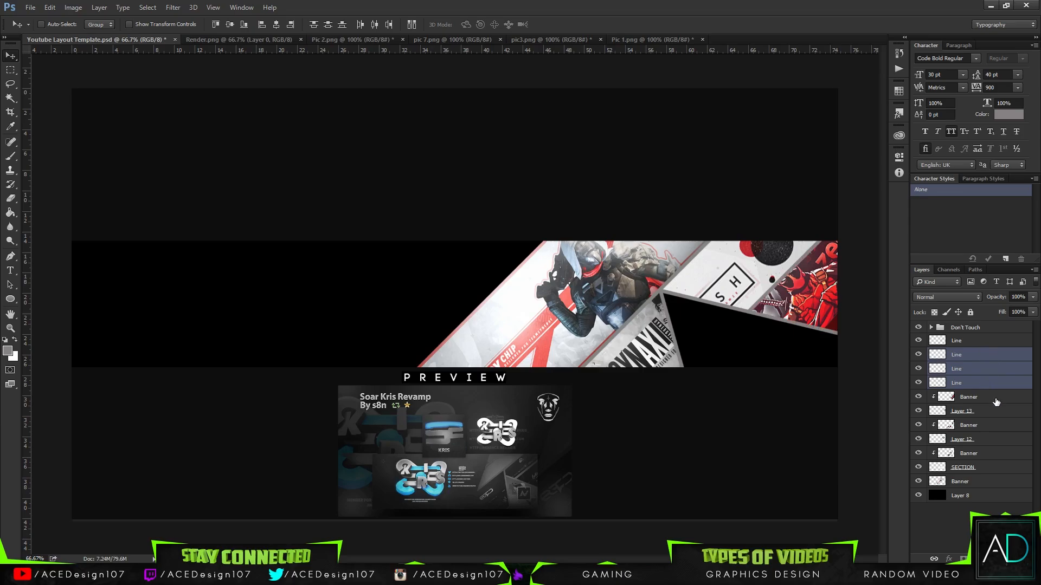
Outline the black area below the DMSE section with the Pen tool and turn the path into a selection
key("p")
left_click(682, 369)
left_click(849, 372)
left_click(847, 339)
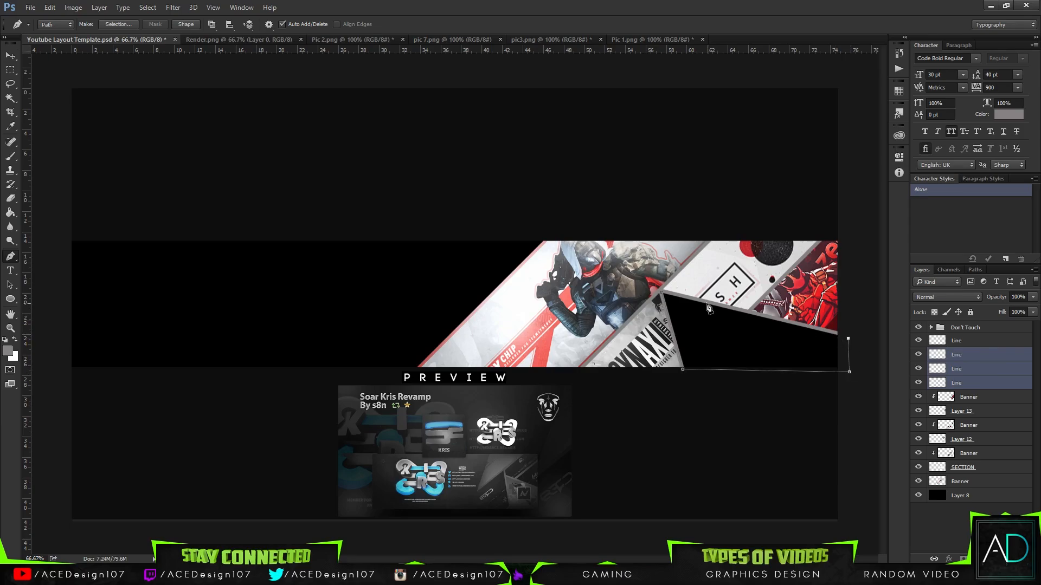
left_click(666, 296)
right_click(704, 333)
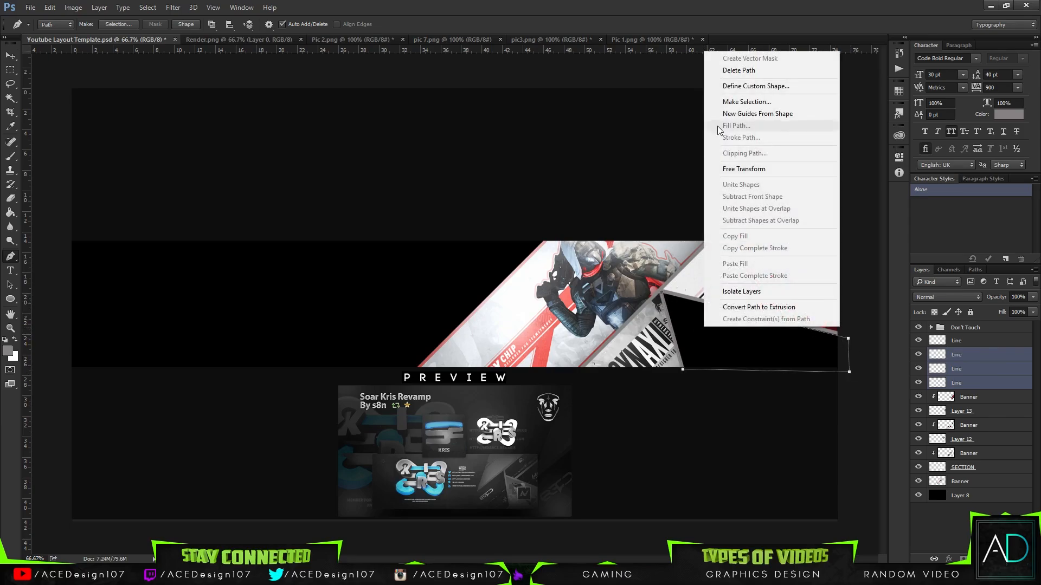
left_click(758, 100)
key("Return")
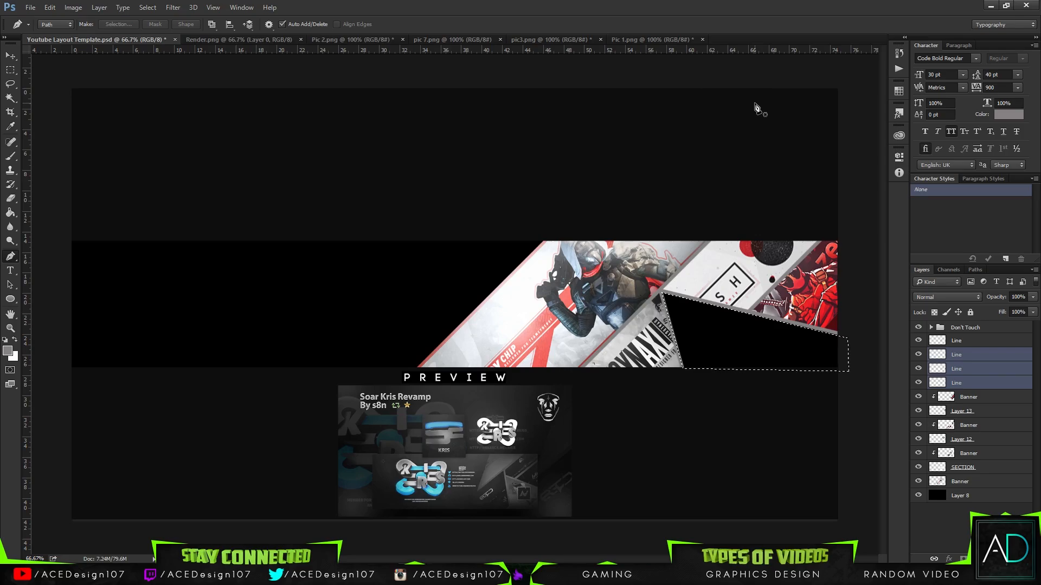
Create a new layer and fill the selected lower-right area with the gray foreground color
key("ctrl+shift+n")
key("Return")
key("g")
left_click(685, 353)
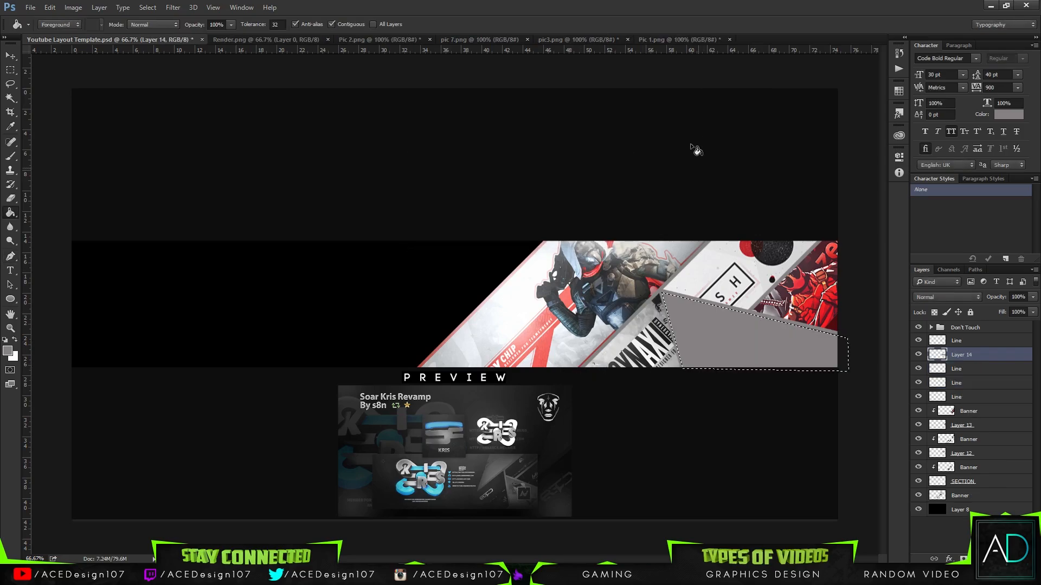
Look through the open reference pictures, and open pic 8.png from the Tutorial folder
left_click(568, 40)
left_click(488, 40)
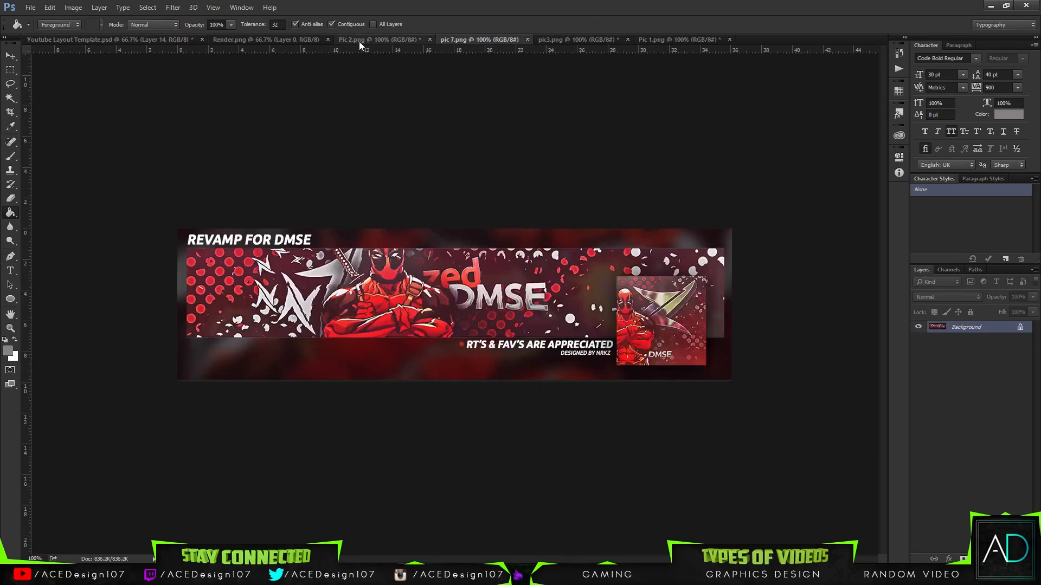
left_click(352, 40)
left_click(283, 40)
left_click(30, 7)
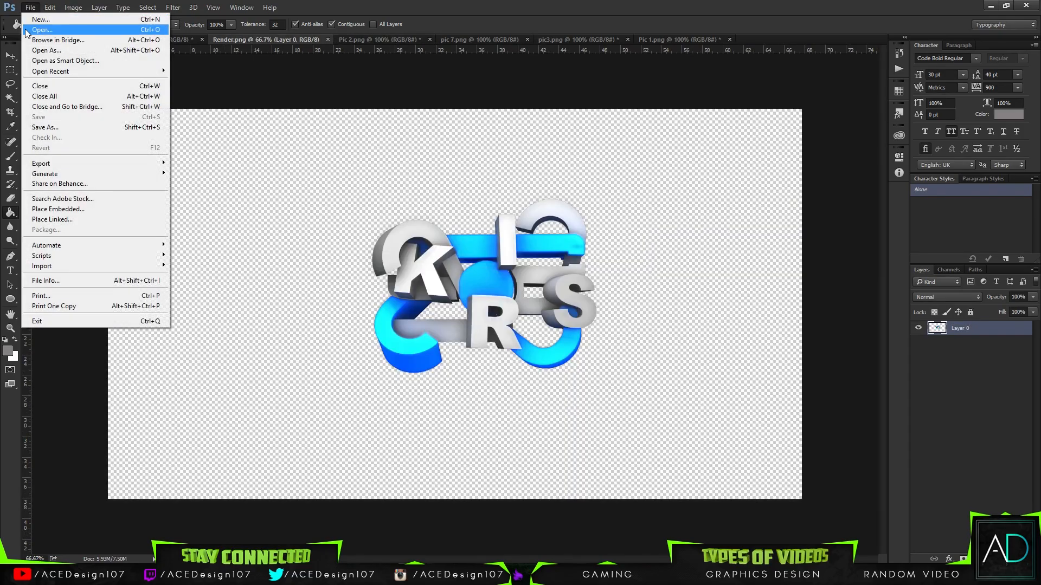
left_click(34, 20)
left_click(186, 140)
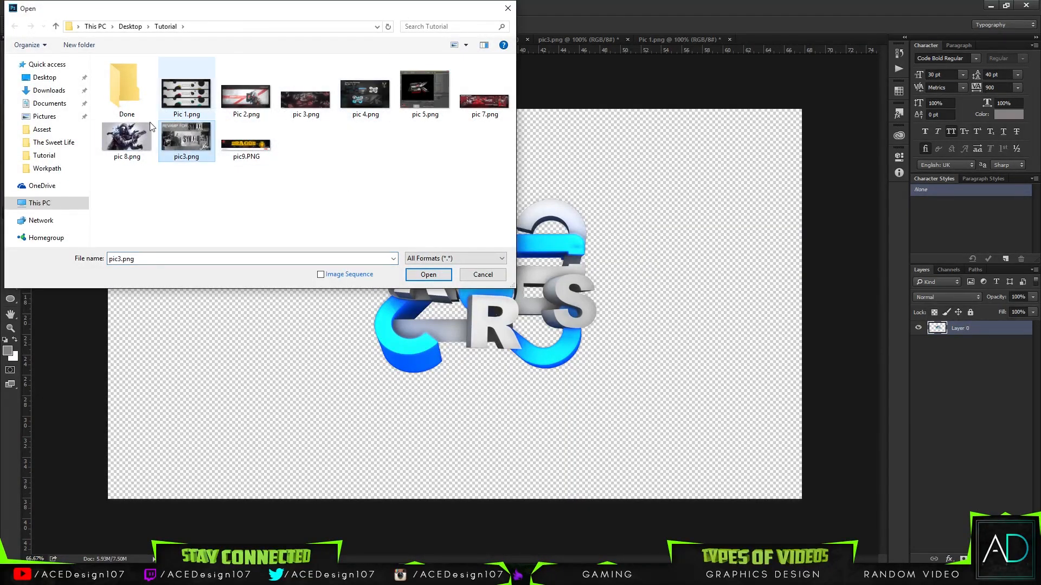
left_click(127, 140)
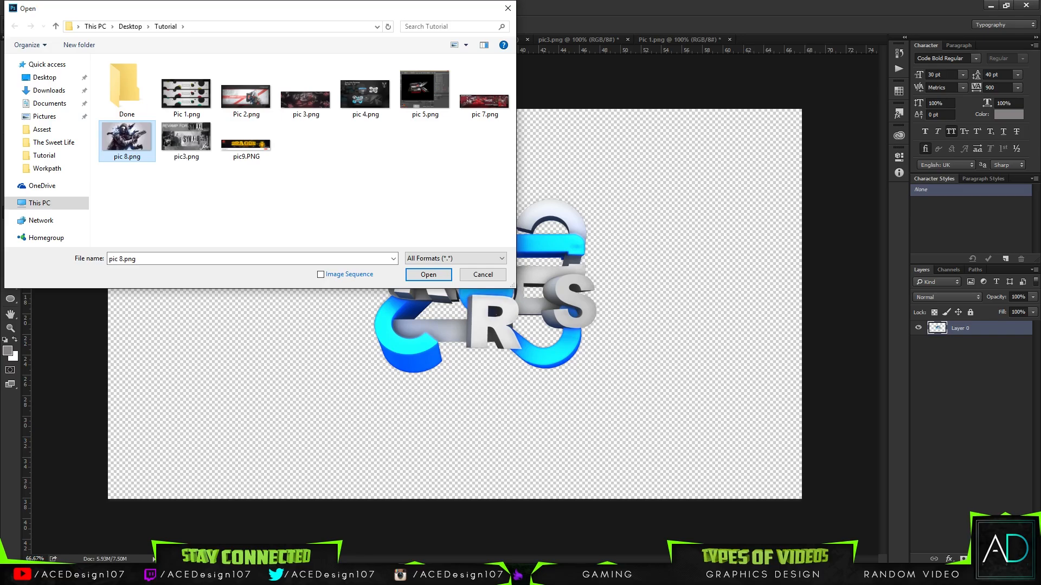
double_click(127, 140)
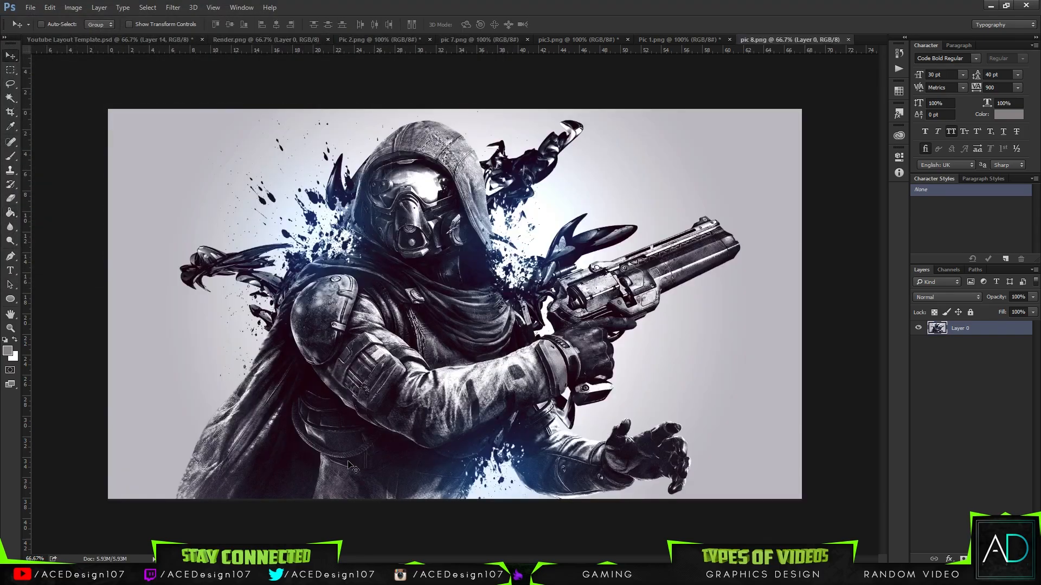
Bring the hooded gunman picture into Youtube Layout Template.psd, scale it down, and place it over the new gray section
left_click_drag(351, 467, 645, 362)
key("ctrl+t")
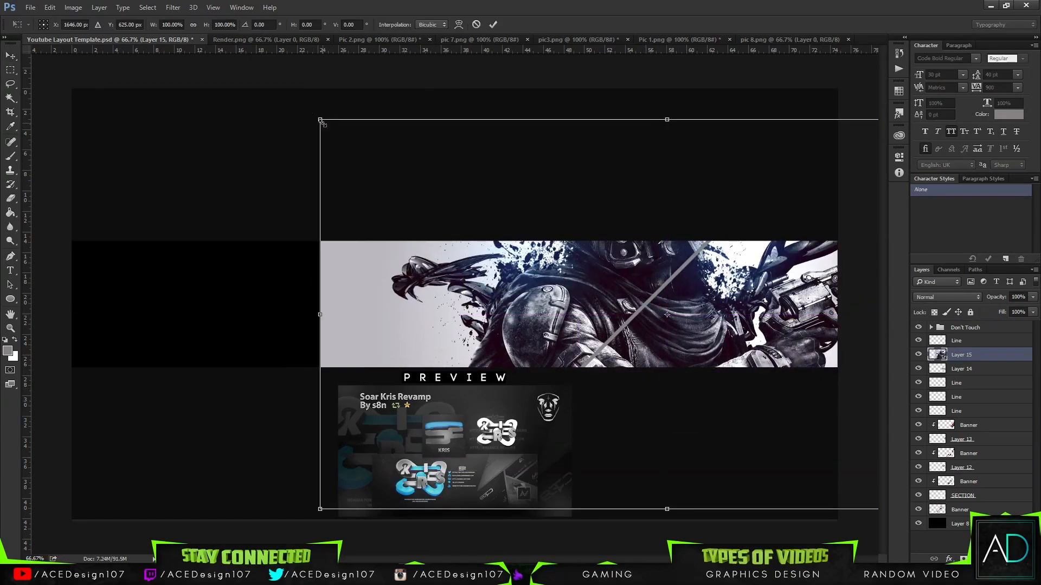
left_click_drag(323, 123, 595, 268)
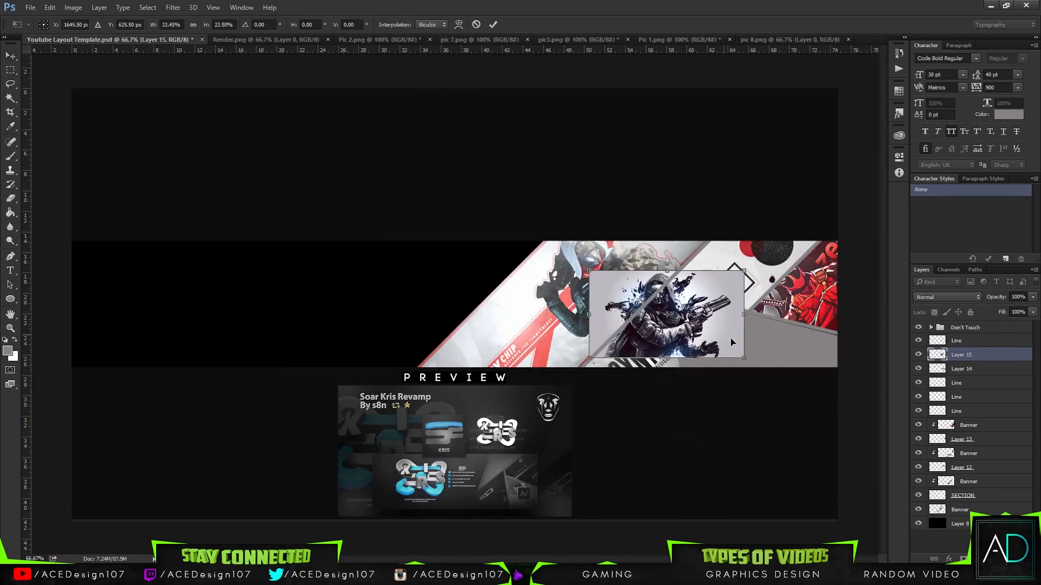
left_click_drag(731, 342, 860, 410)
key("Return")
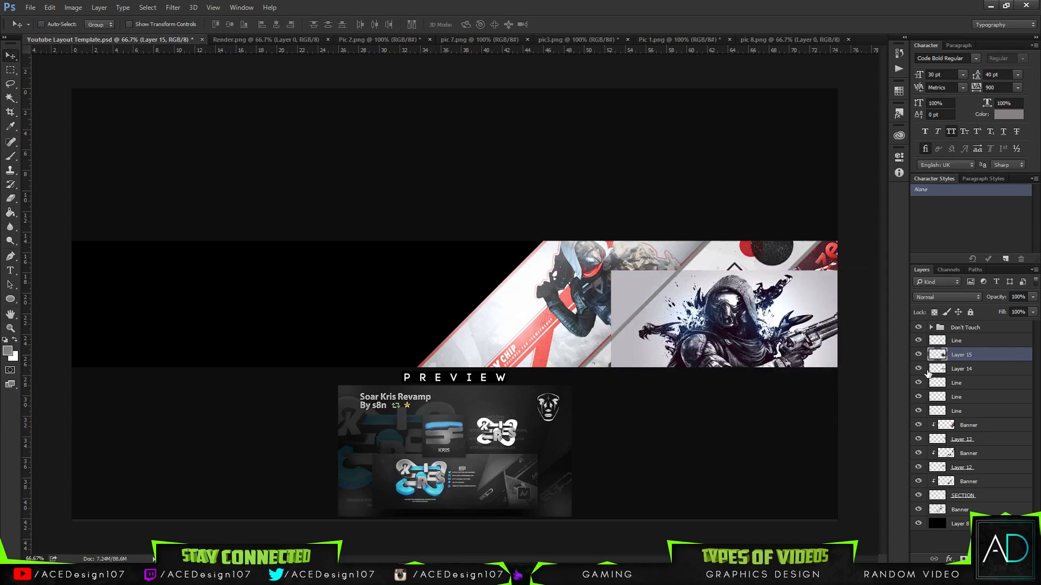
Clip the hooded gunman picture to gray Layer 14 and apply a slight Warp transform to it
right_click(975, 356)
left_click(890, 267)
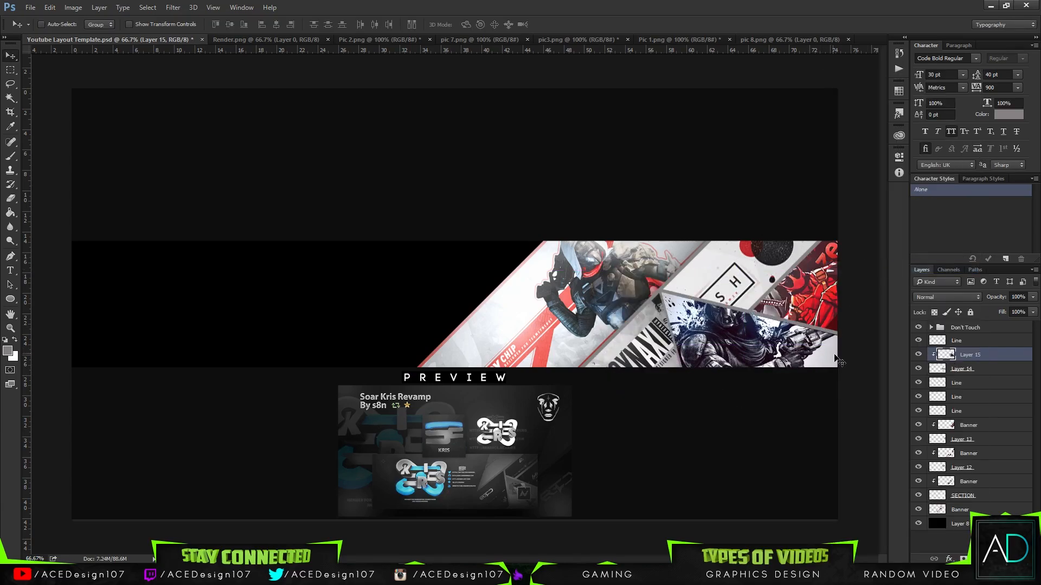
key("ctrl+t")
right_click(816, 336)
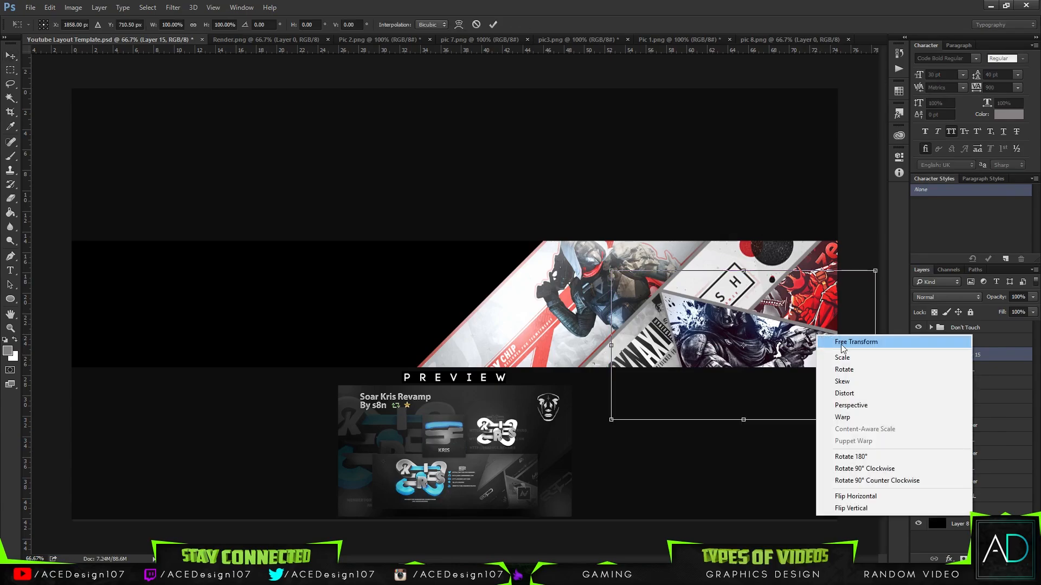
left_click(849, 419)
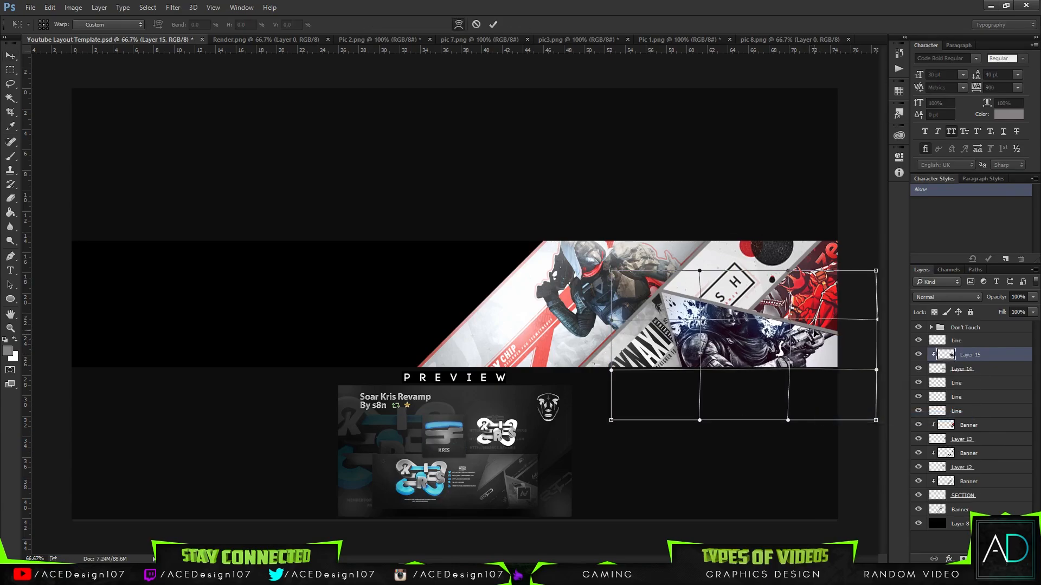
key("Return")
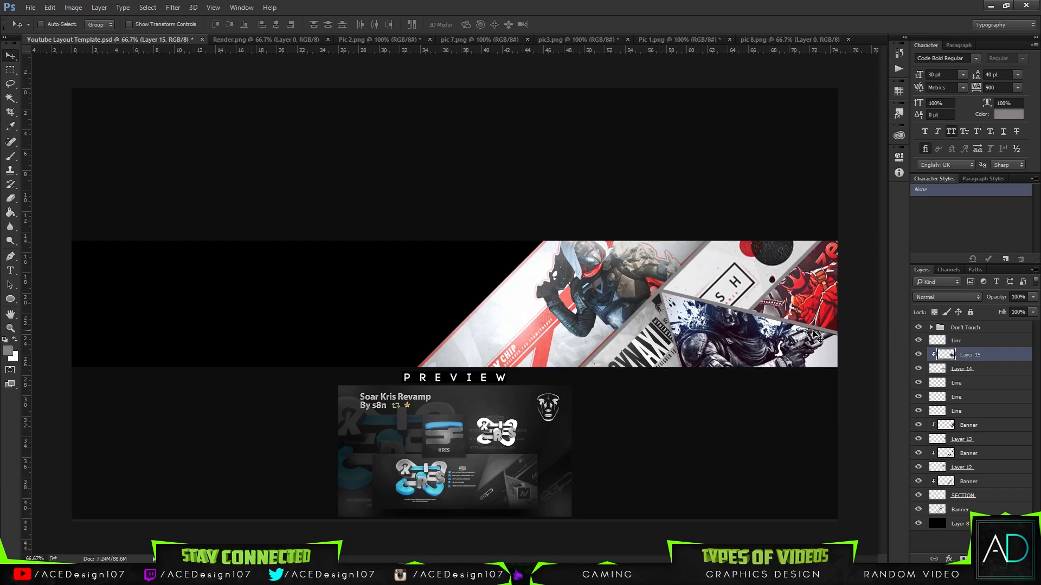
Move the three Line layers beneath Layer 14 to just above the clipped gunman picture
left_click(970, 411)
left_click(970, 383, "shift")
left_click_drag(970, 383, 986, 349)
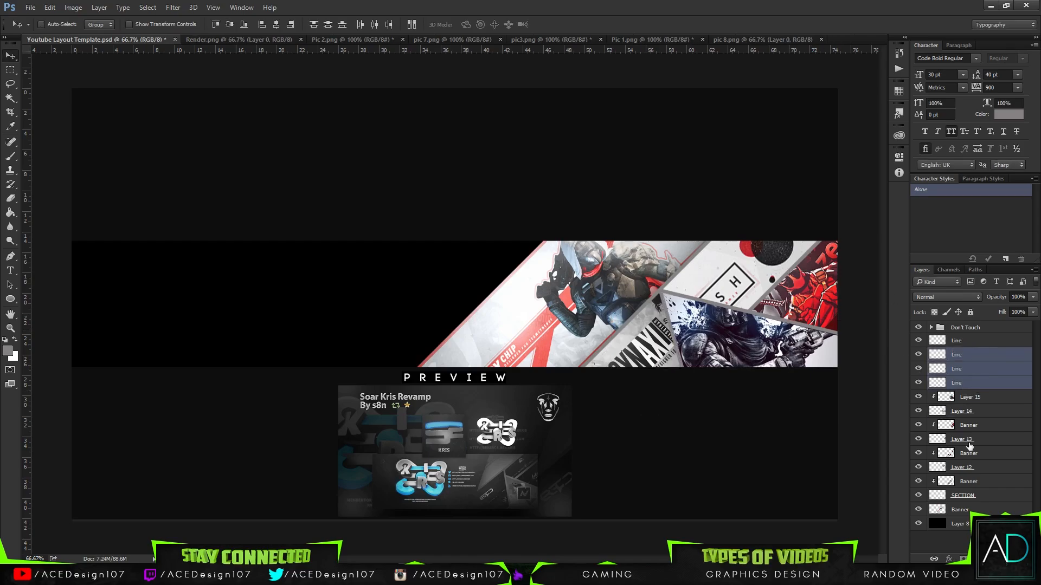
Rename the clipped gunman picture layer, Layer 15, as Banner
double_click(976, 397)
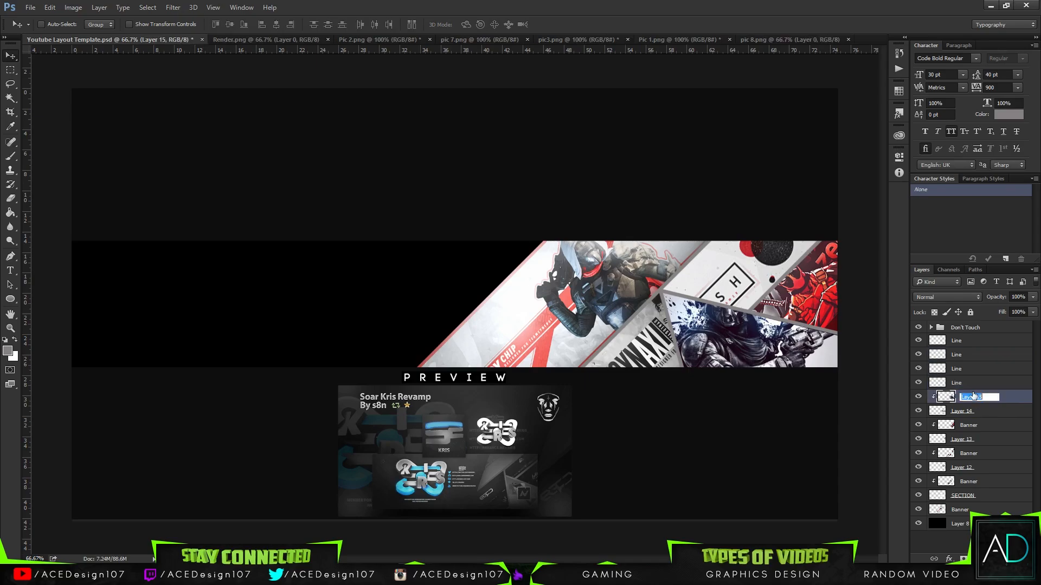
type("Banner")
key("Return")
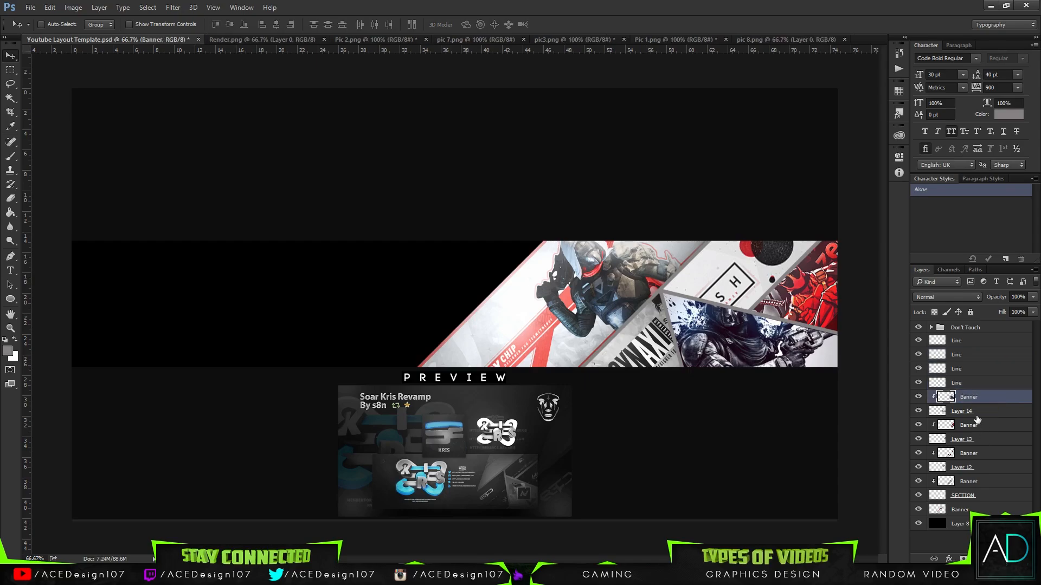
Desaturate the hooded gunman Banner layer above Layer 14 by setting its saturation to -100
left_click(930, 441)
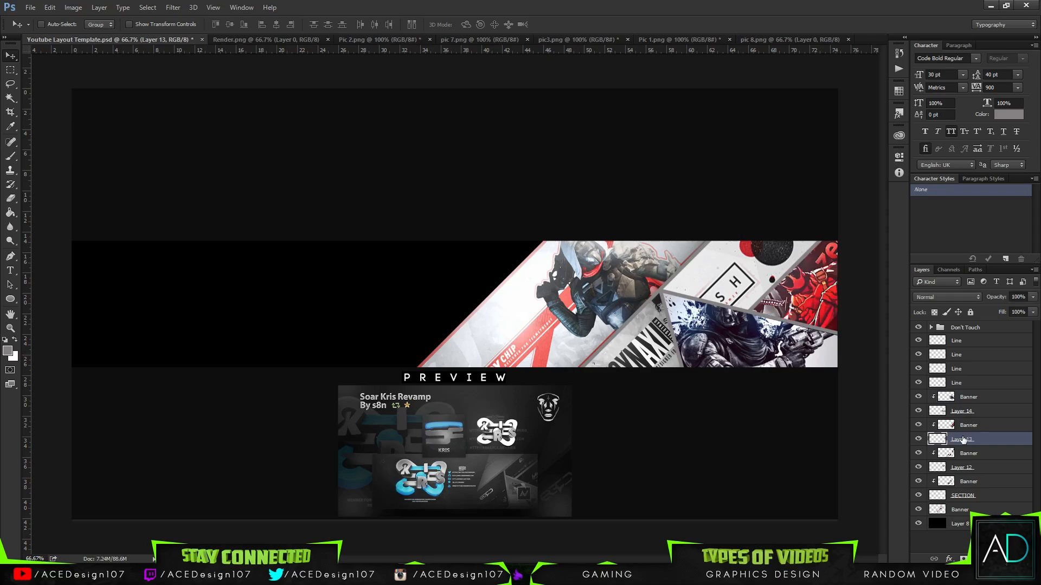
left_click(997, 423)
left_click(985, 405)
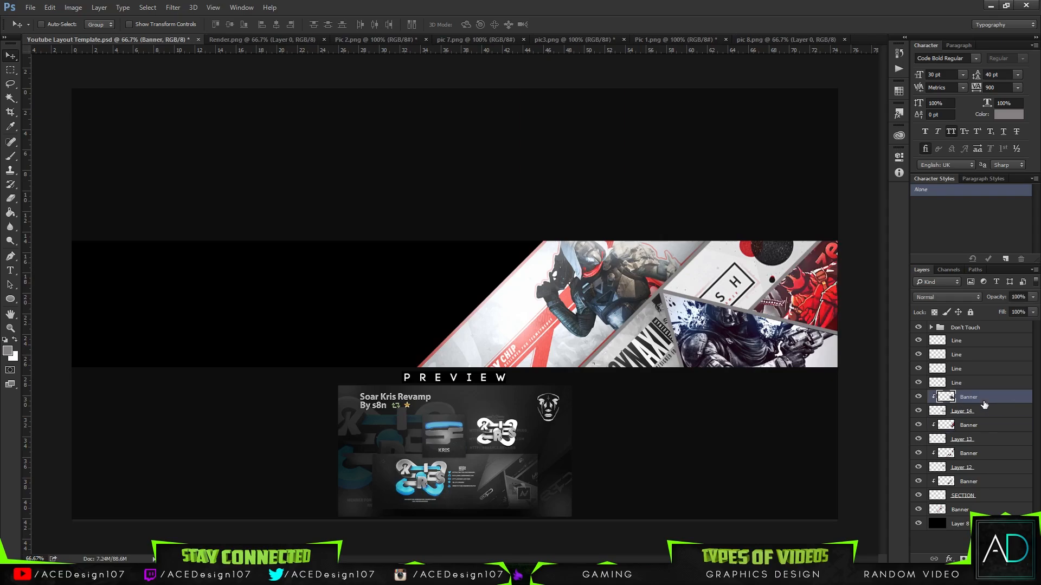
key("ctrl+u")
left_click_drag(862, 376, 779, 372)
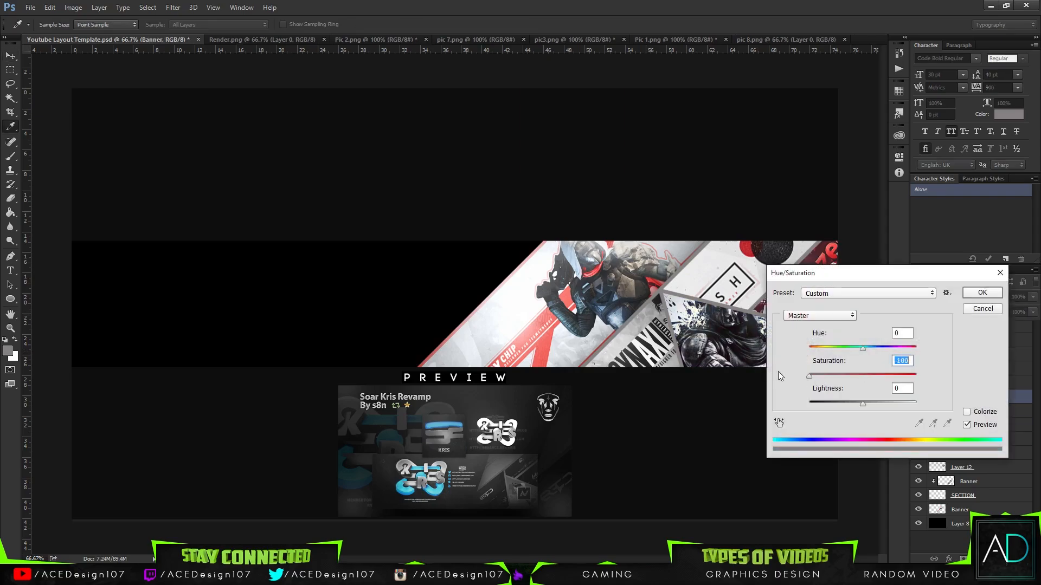
left_click(982, 293)
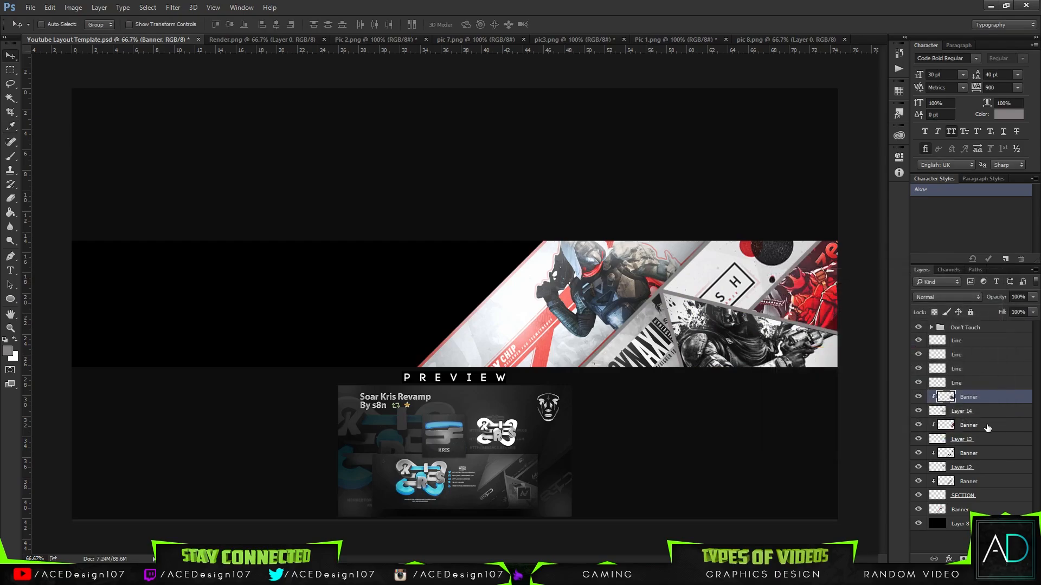
Desaturate the red DMSE Banner layer above Layer 13 with a Hue/Saturation value of -100 saturation
left_click(984, 426)
key("ctrl+u")
left_click_drag(826, 376, 802, 375)
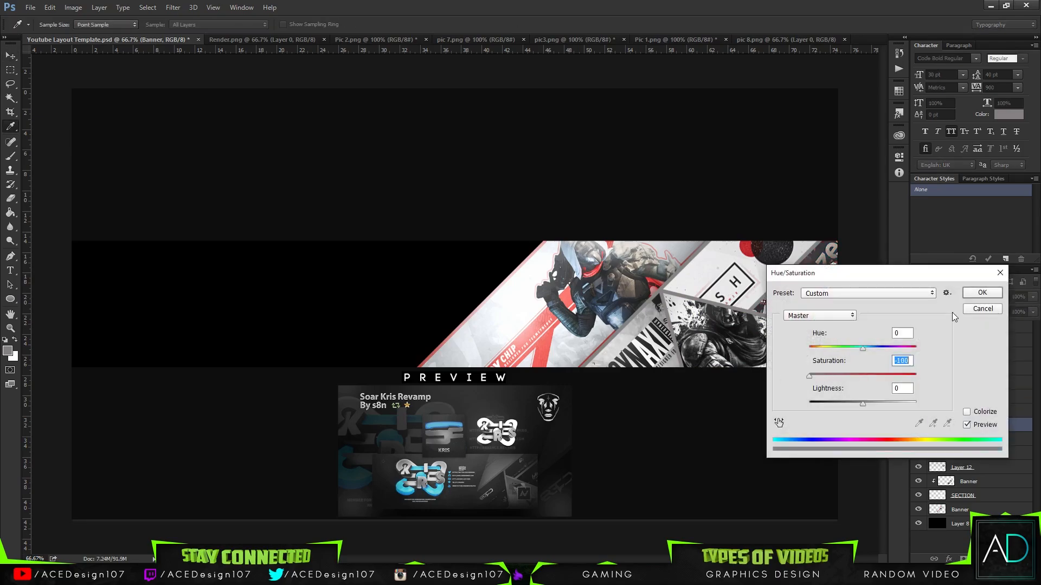
left_click(982, 293)
Set the saturation of the white SH Banner layer above Layer 12 to -100
left_click(983, 455)
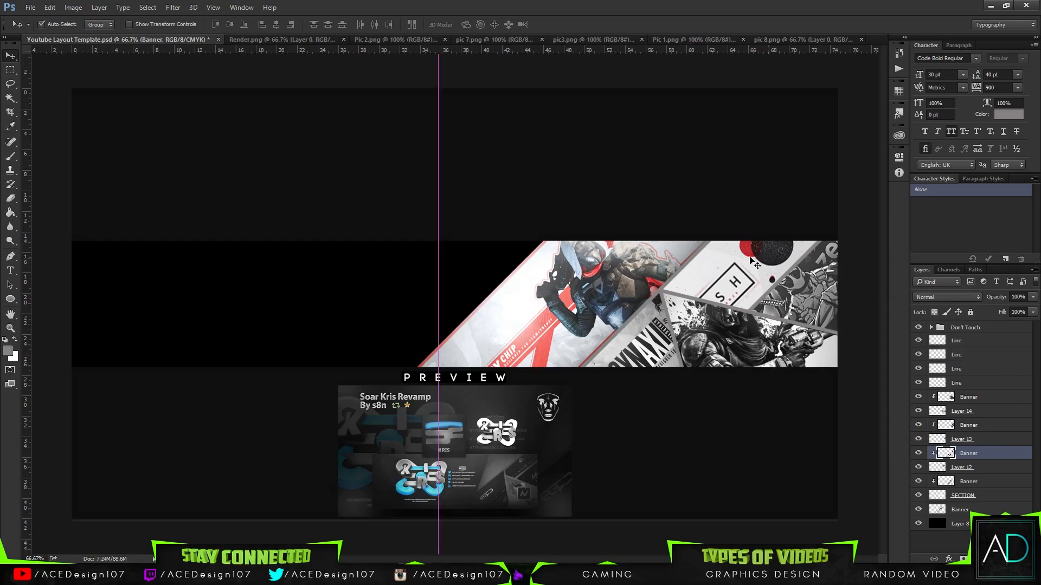
key("ctrl+u")
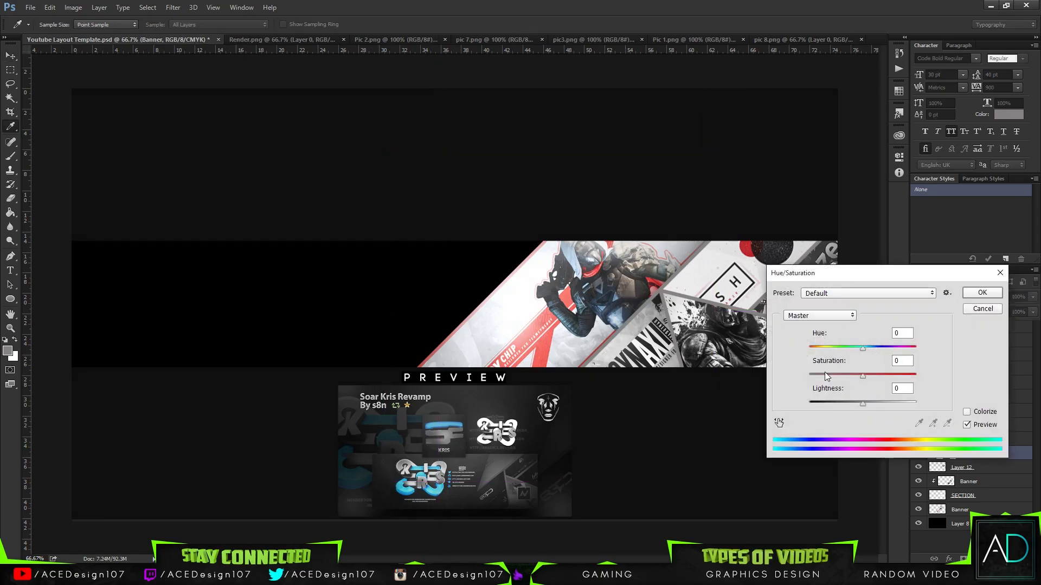
left_click_drag(826, 377, 802, 376)
left_click(975, 295)
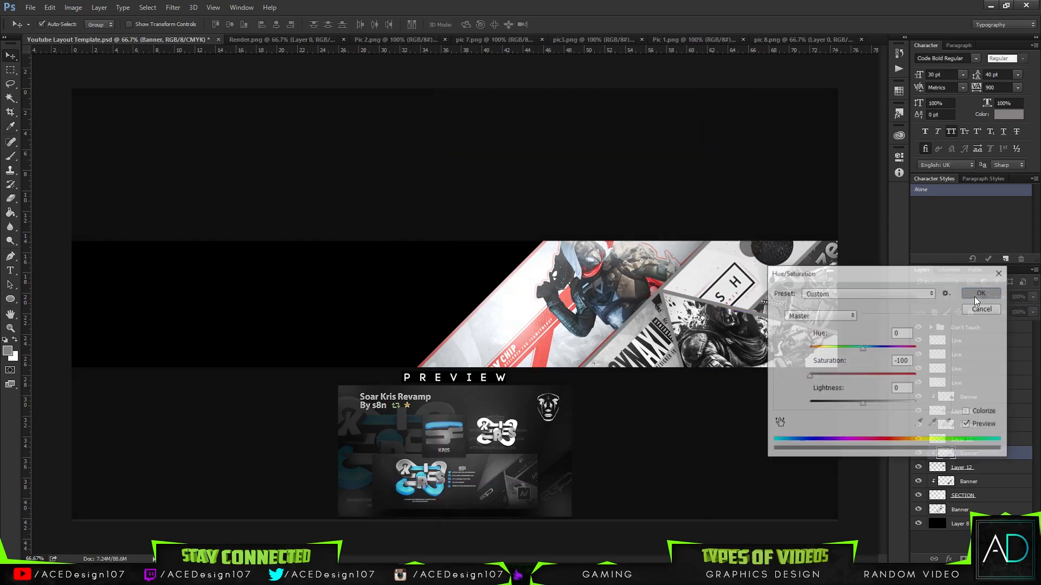
Desaturate the Banner layer clipped to the SECTION layer with a Hue/Saturation adjustment
left_click(976, 480)
key("ctrl+u")
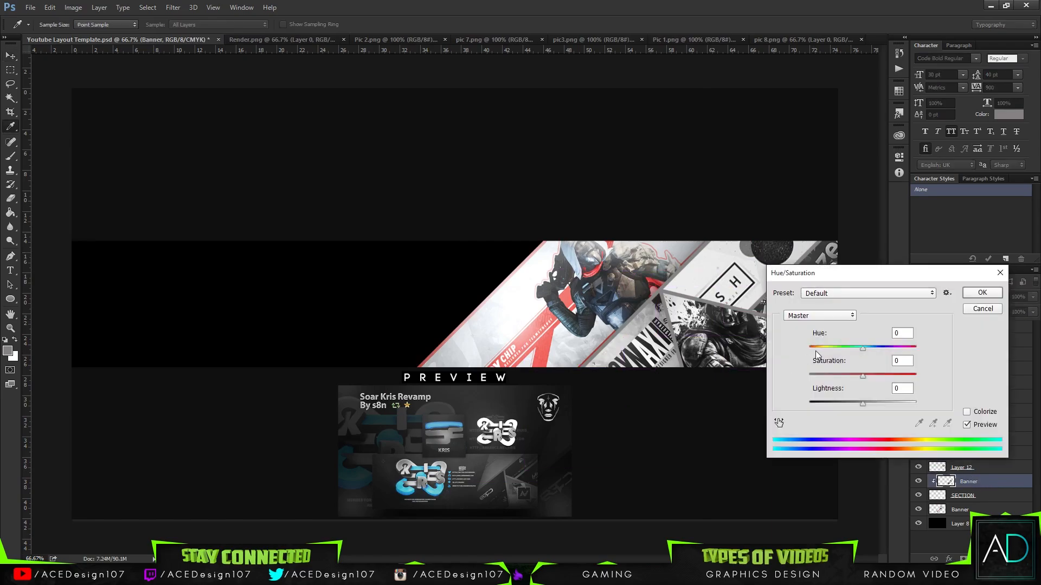
left_click_drag(814, 347, 773, 382)
type("00")
left_click(965, 296)
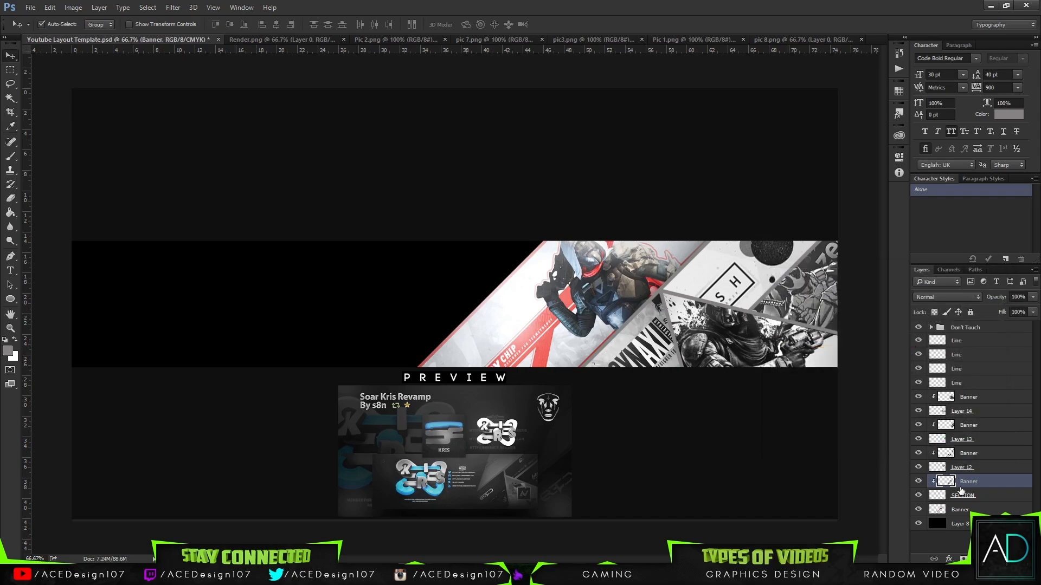
Set the saturation of the bottom Banner layer, directly above Layer 8, to -100
left_click(992, 510)
key("ctrl+u")
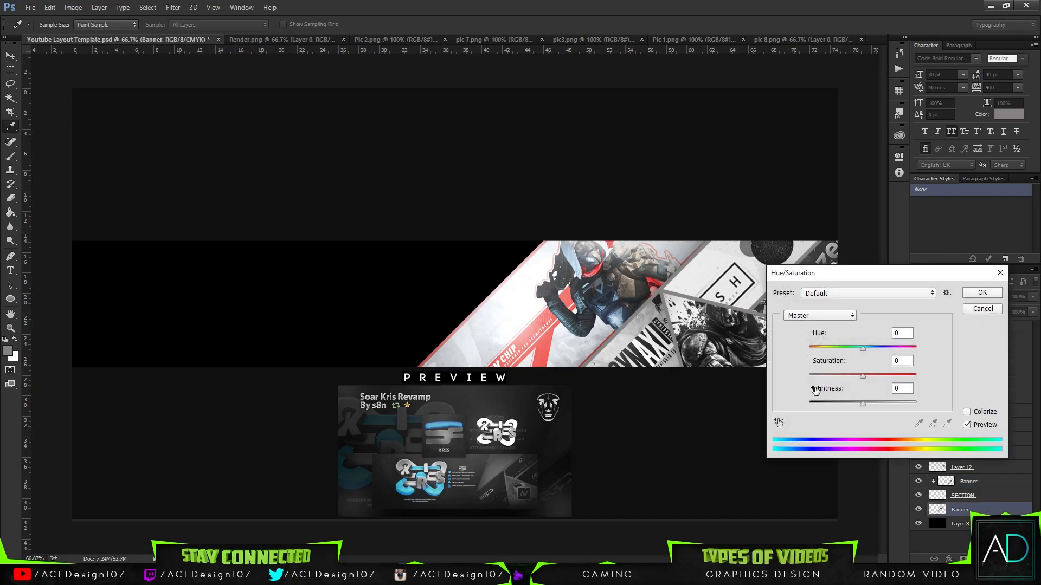
left_click_drag(827, 376, 797, 377)
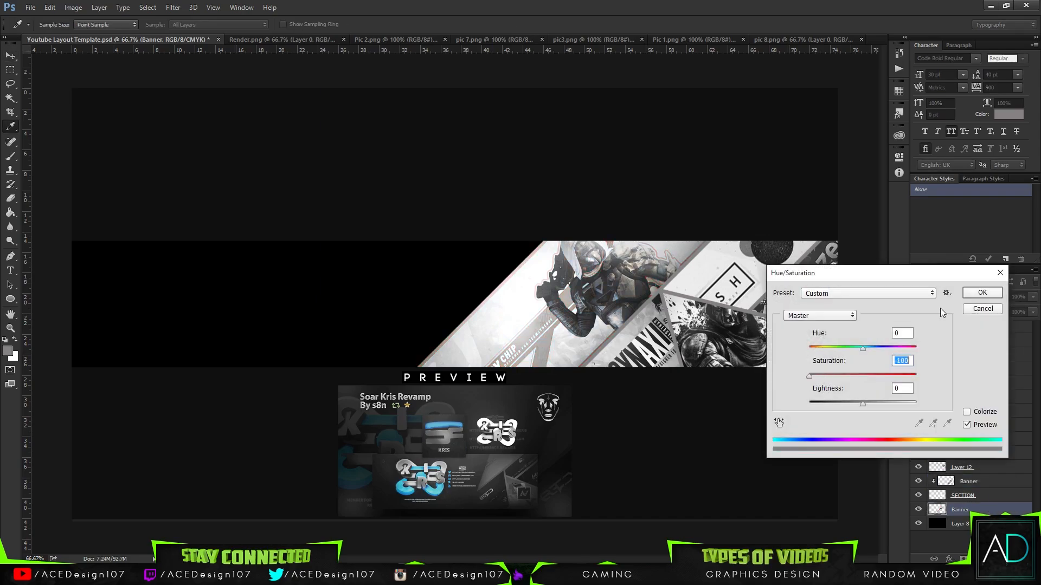
left_click(982, 294)
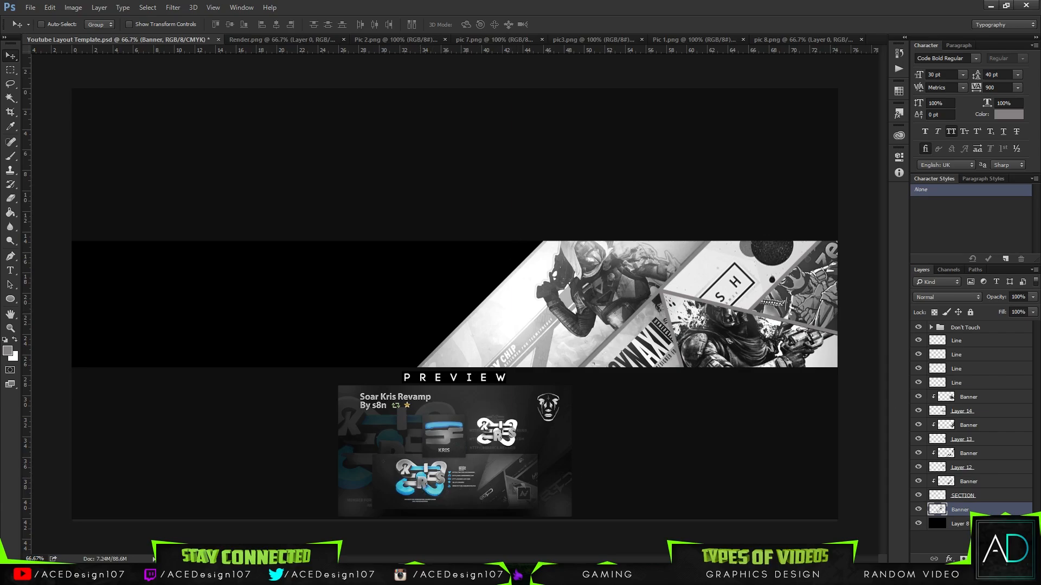
Group all the Line, section and Banner layers above Layer 8 and name the group BG 1
left_click(971, 343, "shift")
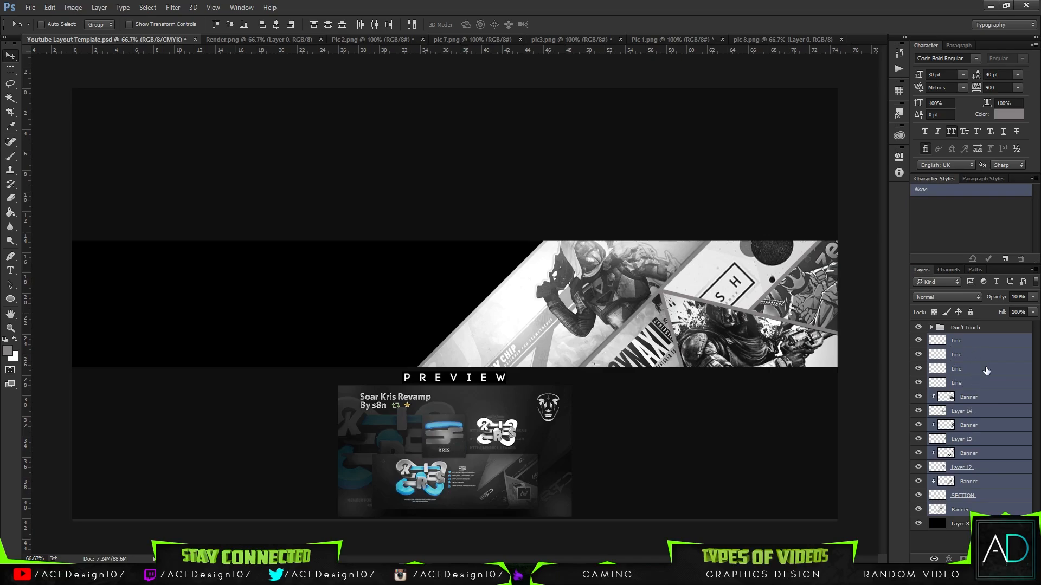
key("ctrl+g")
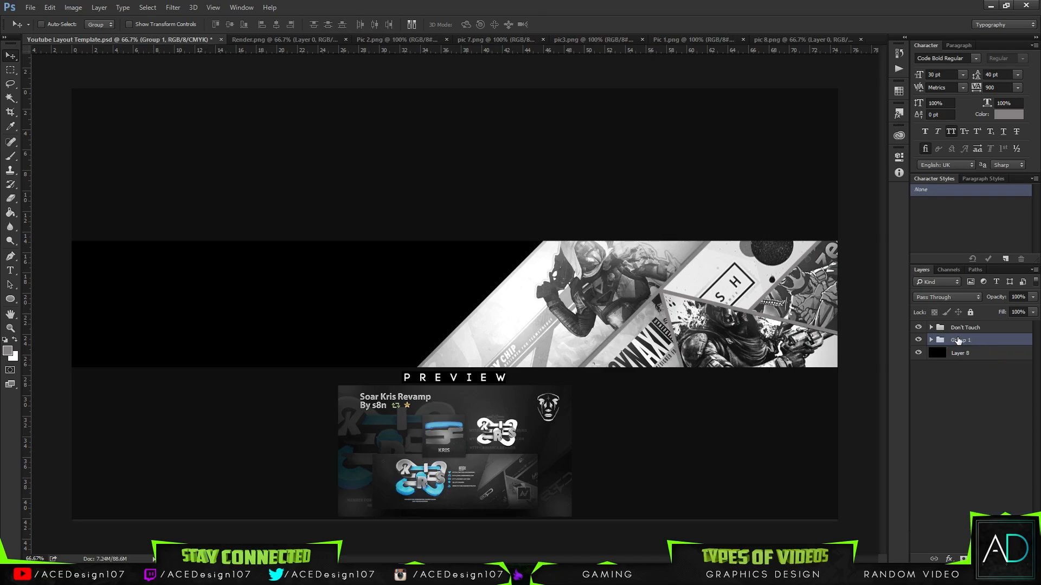
double_click(958, 340)
type("BG 1")
key("Return")
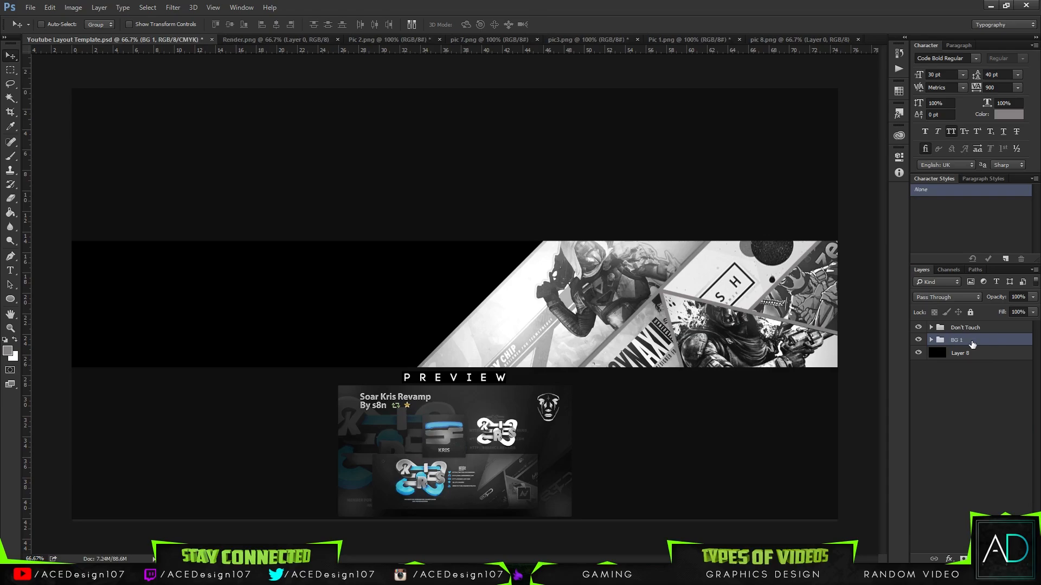
On a new layer above BG 1, outline the strip's empty black area with a slanted Pen path and convert it to a selection
key("ctrl+shift+alt+n")
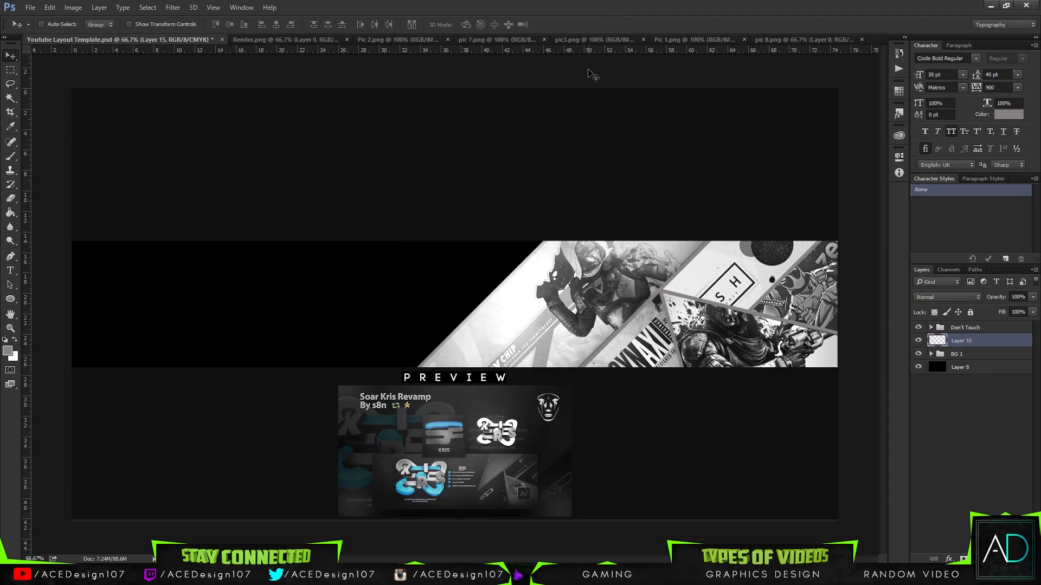
key("p")
left_click(560, 228)
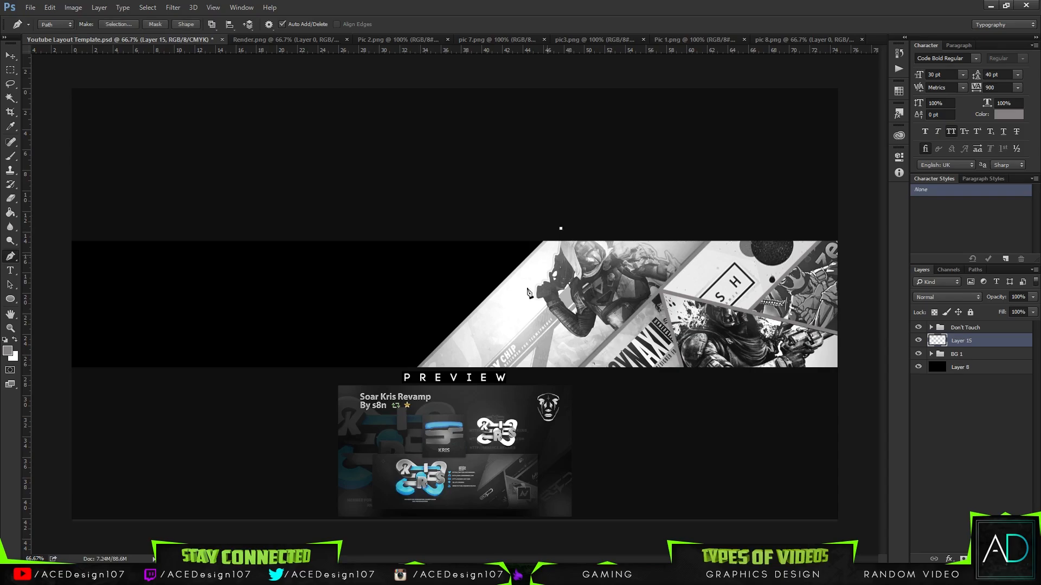
left_click(487, 369)
left_click(59, 370)
left_click(59, 236)
left_click(561, 228)
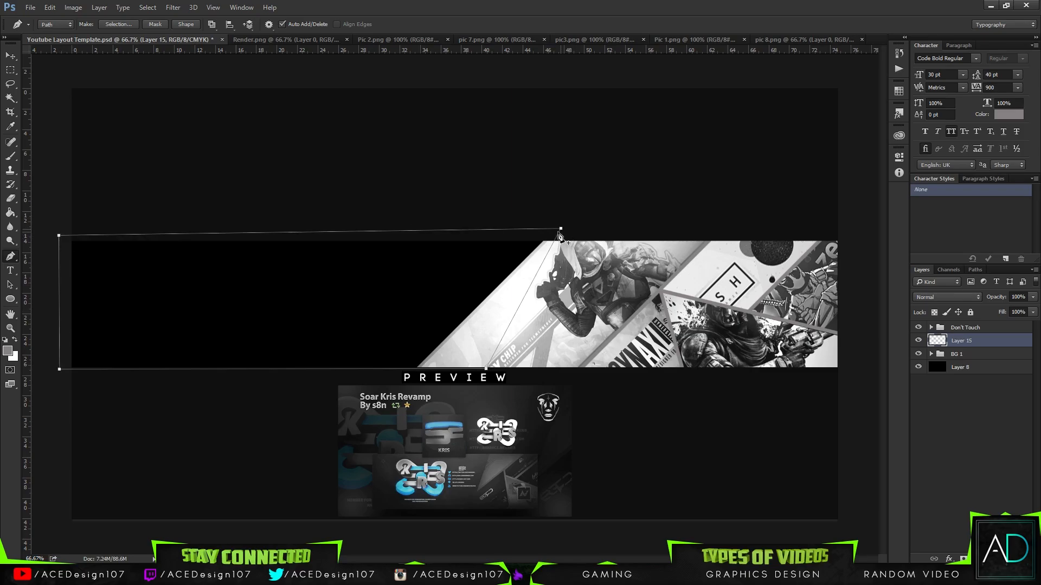
right_click(561, 236)
left_click(519, 67)
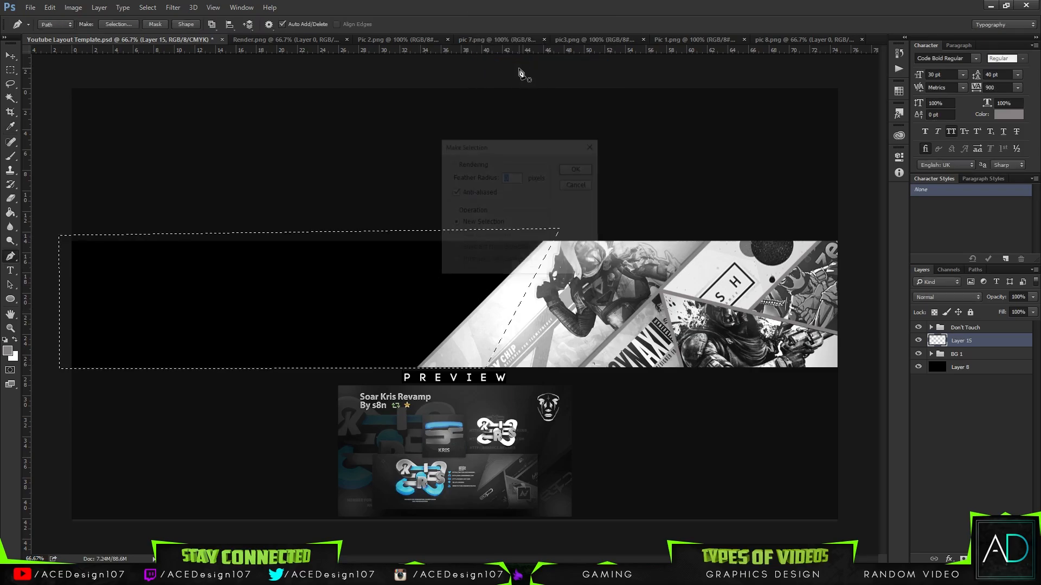
key("Return")
key("ctrl+shift+n")
key("Return")
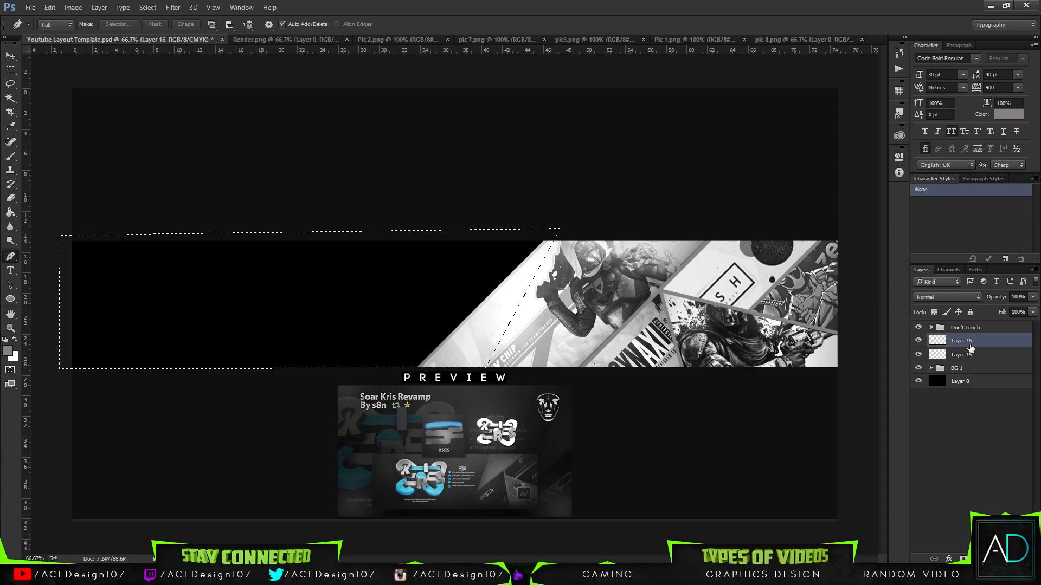
left_click(1022, 559)
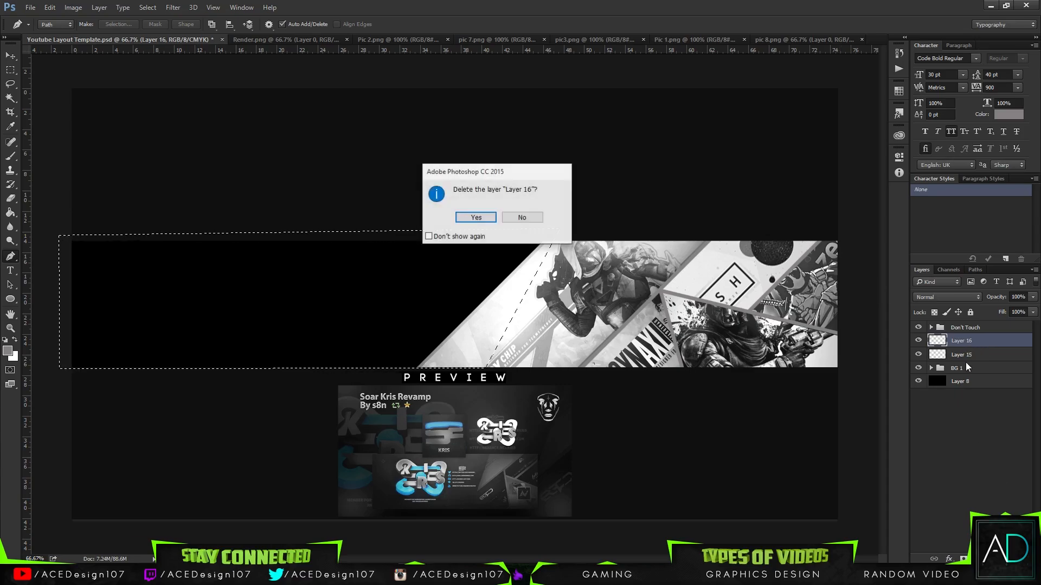
left_click(475, 219)
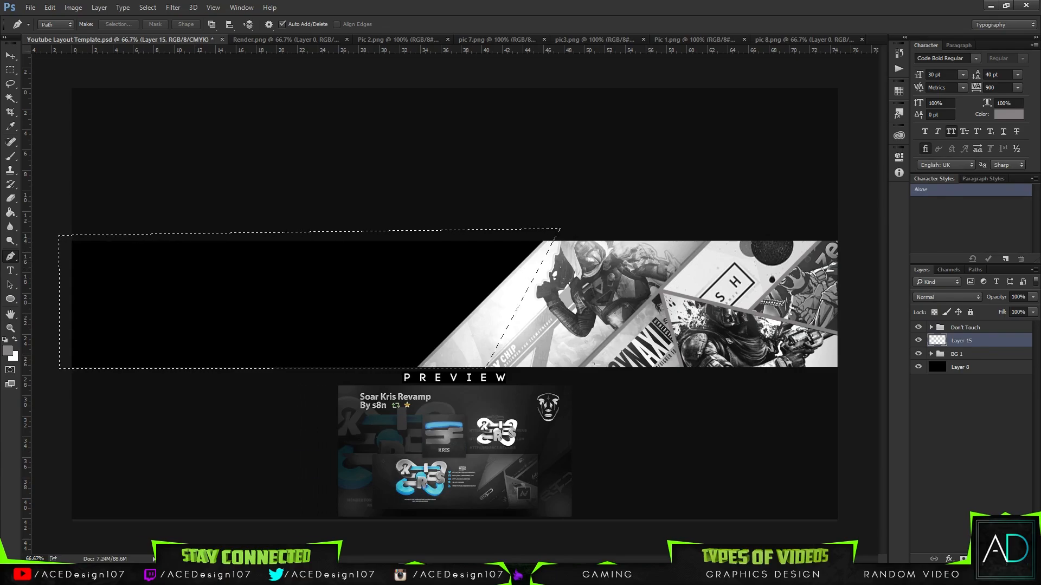
Set the foreground color to black, fill the slanted selection on Layer 15 with it, and deselect
left_click(7, 350)
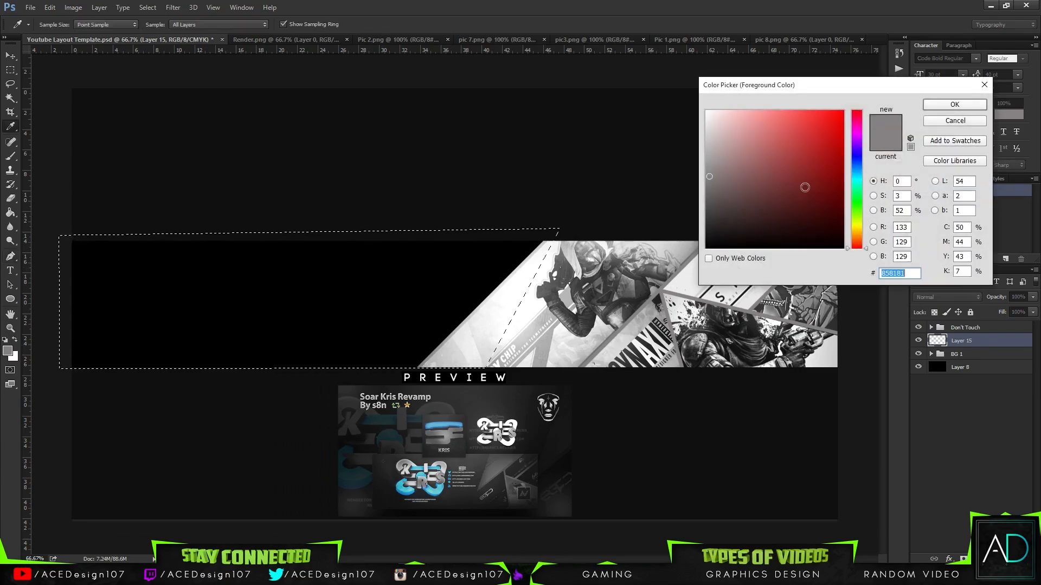
left_click_drag(805, 188, 813, 255)
left_click(935, 104)
key("g")
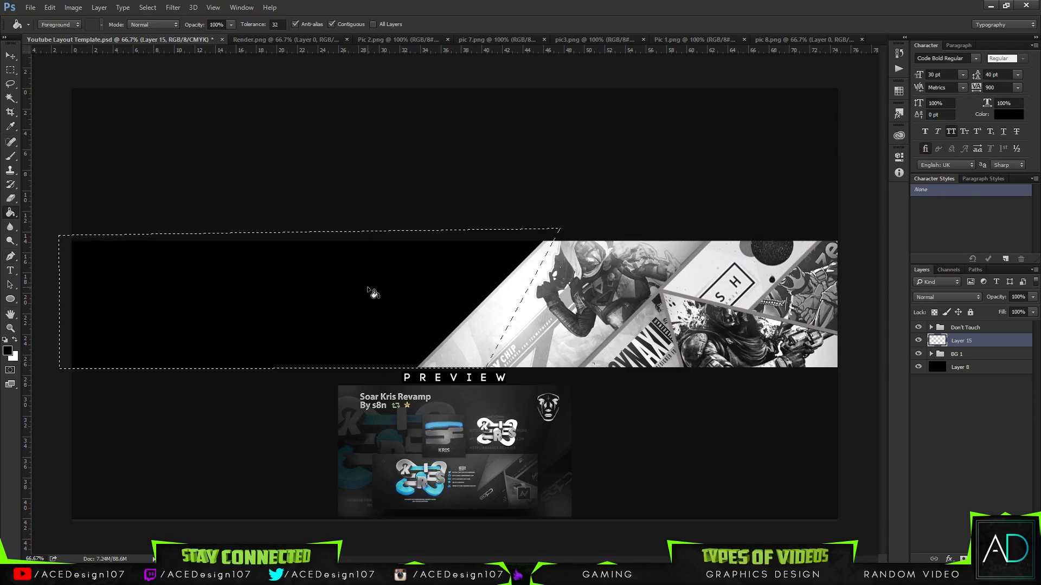
left_click(380, 293)
key("ctrl+d")
Add a Gradient Overlay effect to the black slanted shape on Layer 15
right_click(1008, 336)
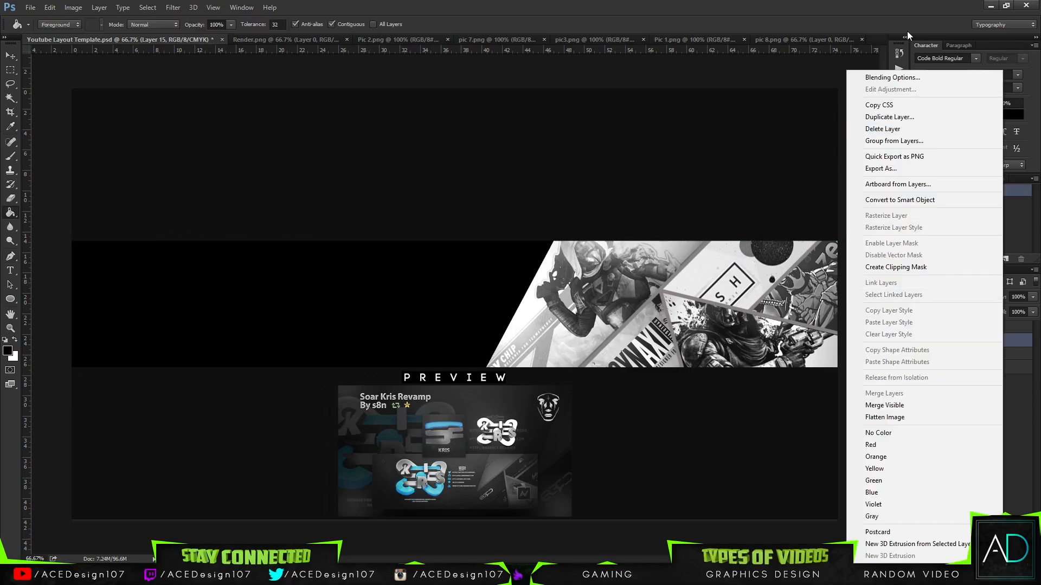
left_click(879, 74)
left_click(71, 174)
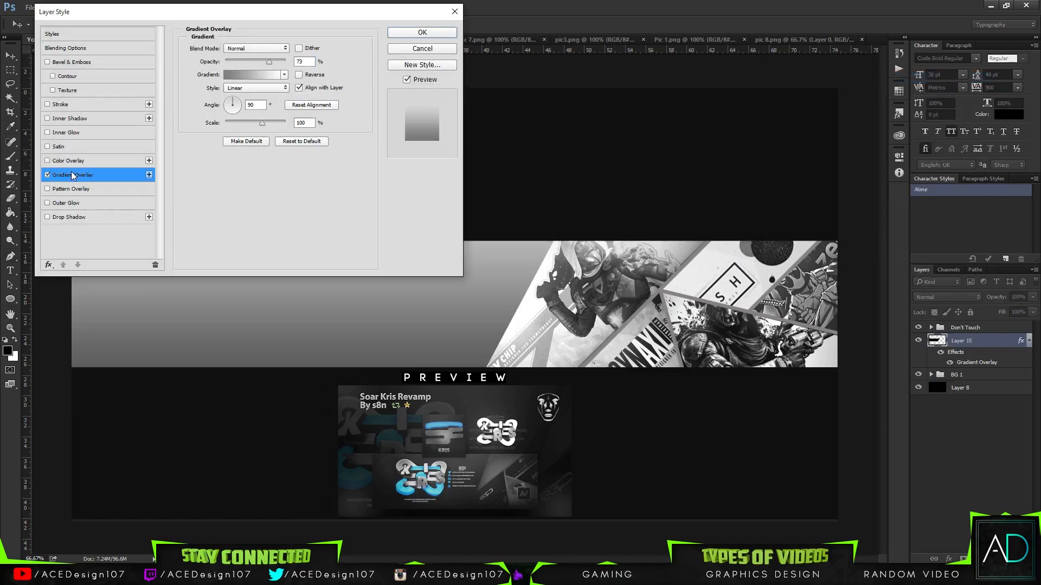
left_click_drag(262, 14, 883, 57)
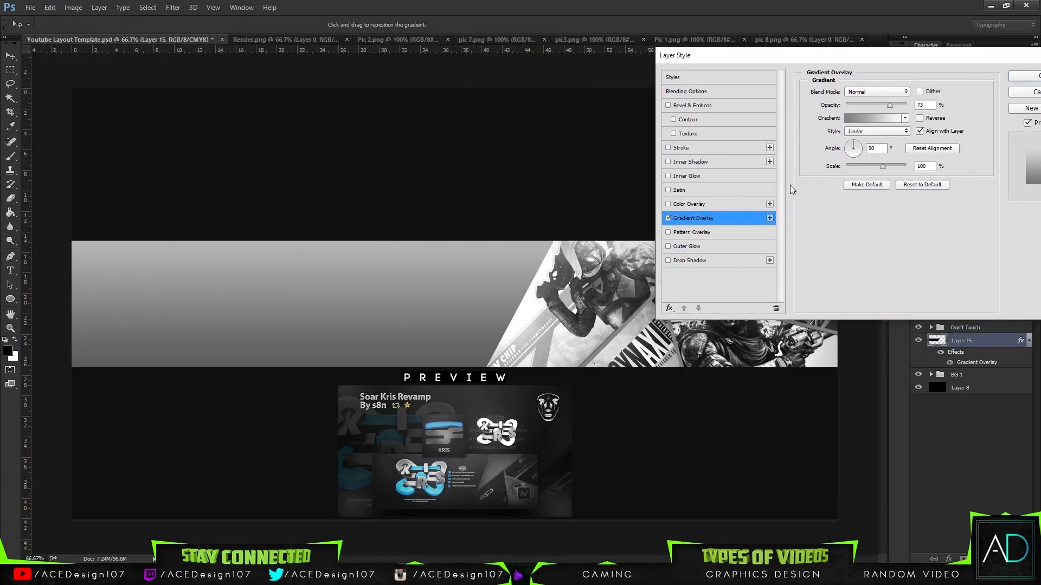
Set the starting color stop of Layer 15's overlay gradient to 050505
left_click(856, 118)
left_click(416, 282)
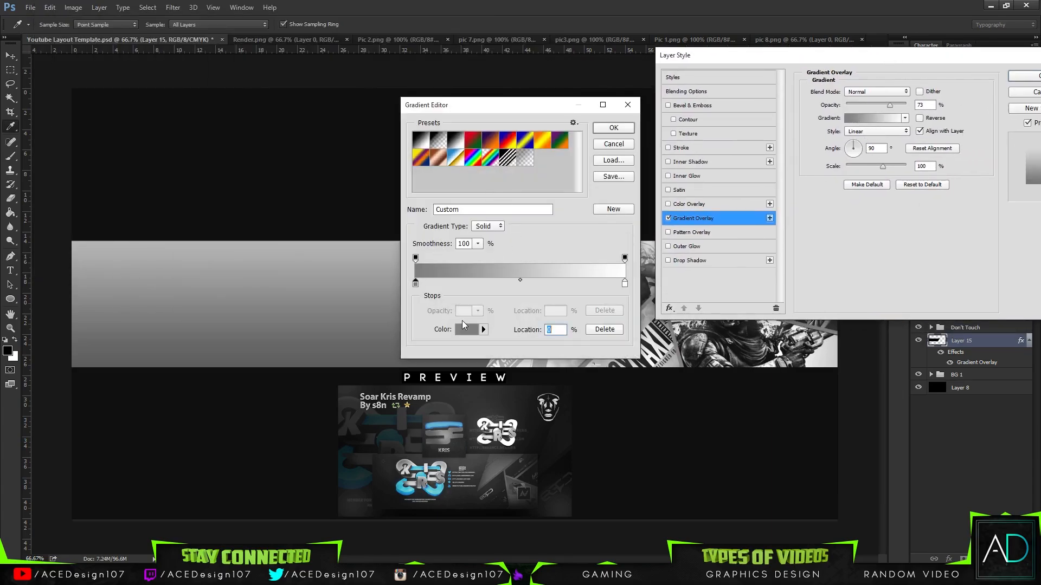
left_click(466, 329)
type("000000")
key("ctrl+a")
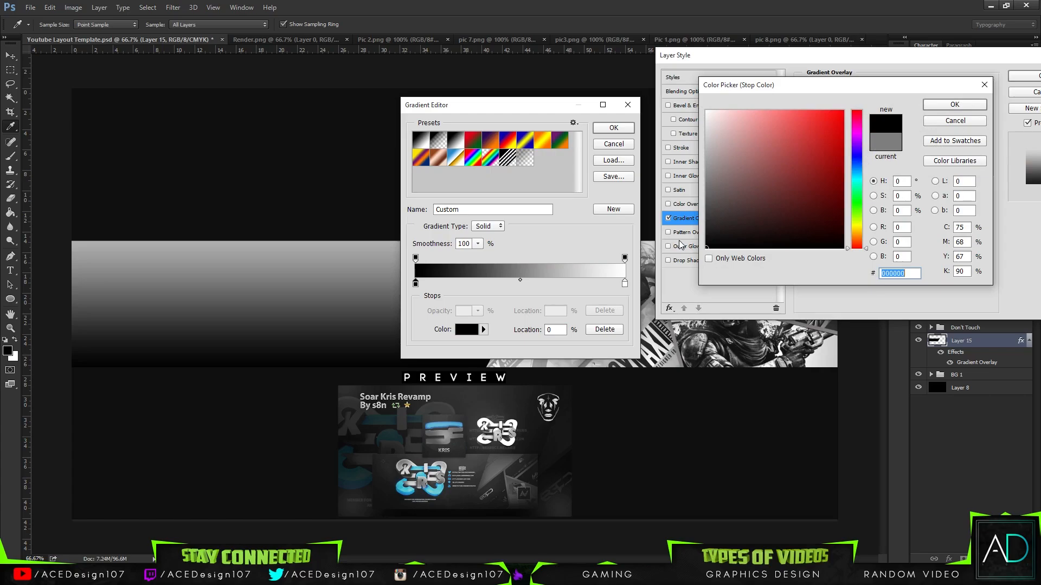
type("050505")
key("ctrl+a")
left_click(954, 105)
Set the overlay gradient's end color stop to 2a2a2a and apply the Gradient Overlay to Layer 15
left_click(625, 284)
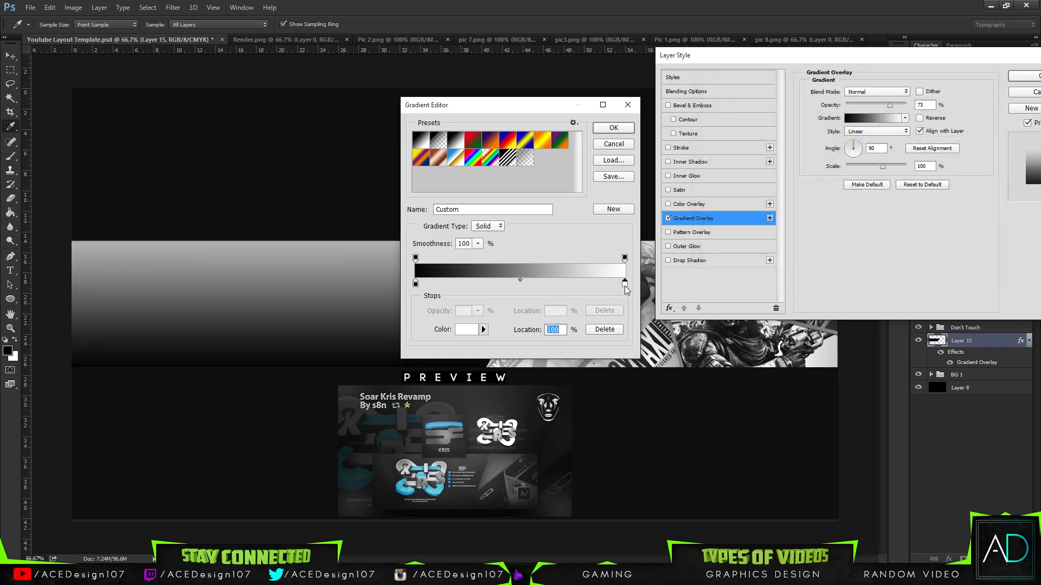
left_click(467, 330)
left_click_drag(721, 173, 629, 214)
left_click(947, 108)
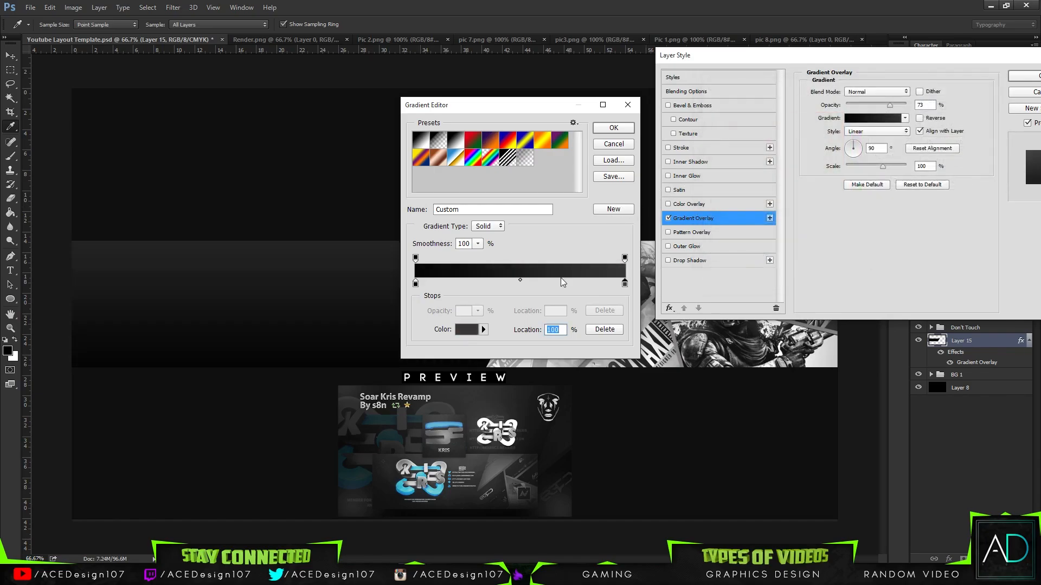
left_click(467, 330)
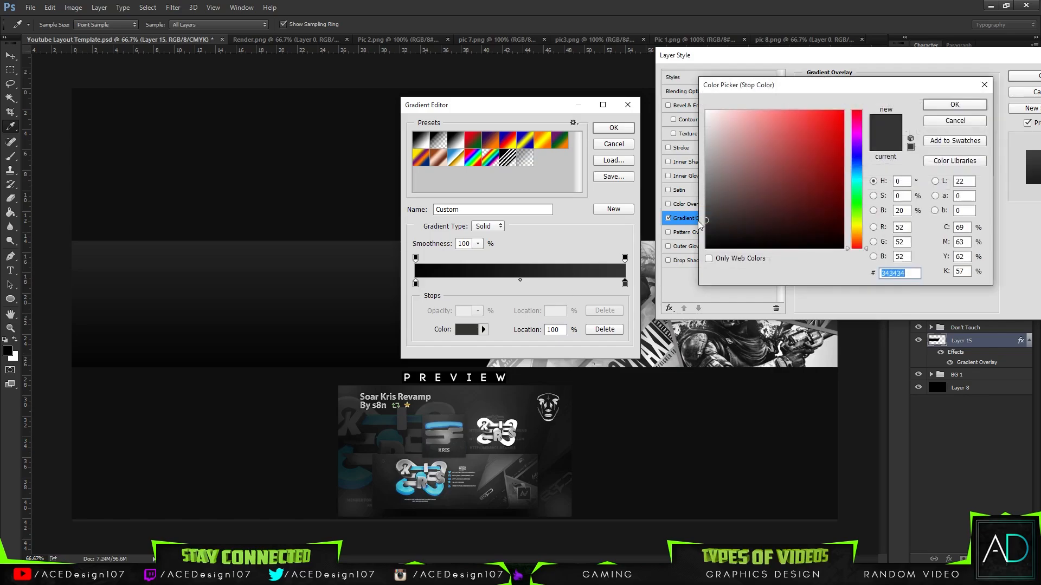
type("2a2a2a")
left_click(947, 106)
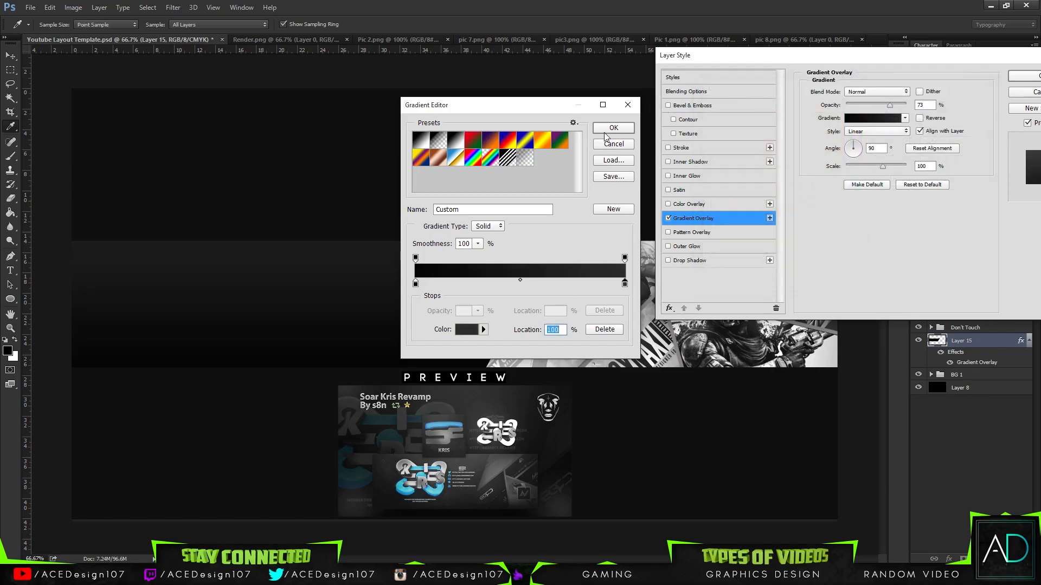
left_click(610, 129)
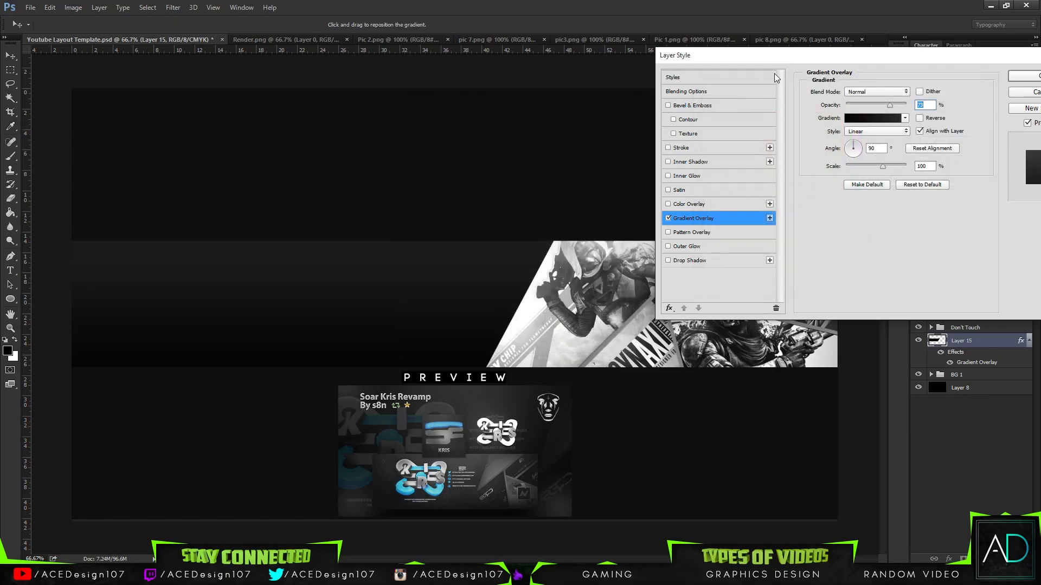
key("Return")
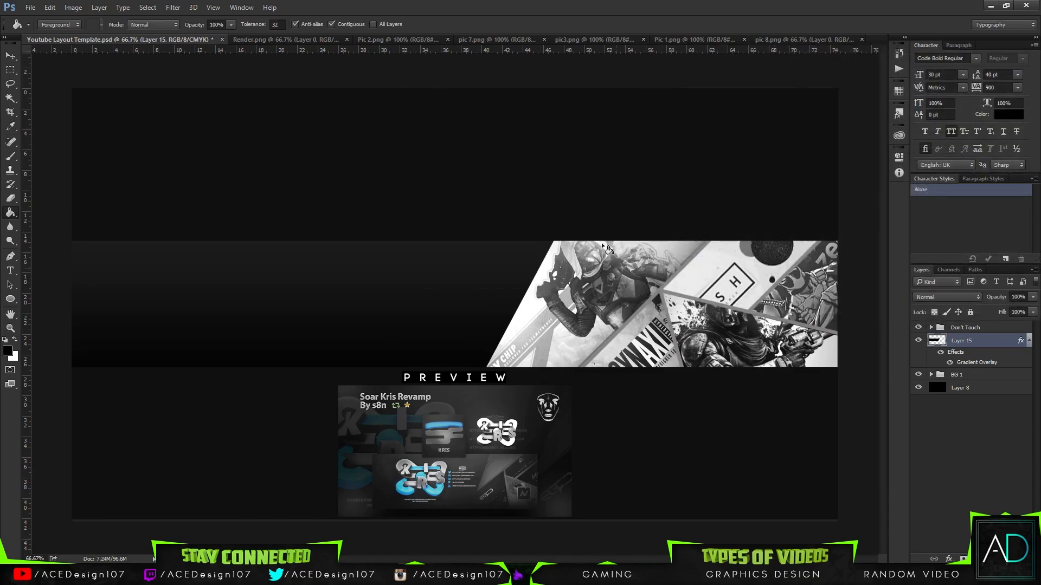
Add a Drop Shadow effect to the gradient-filled Layer 15
right_click(978, 343)
left_click(853, 74)
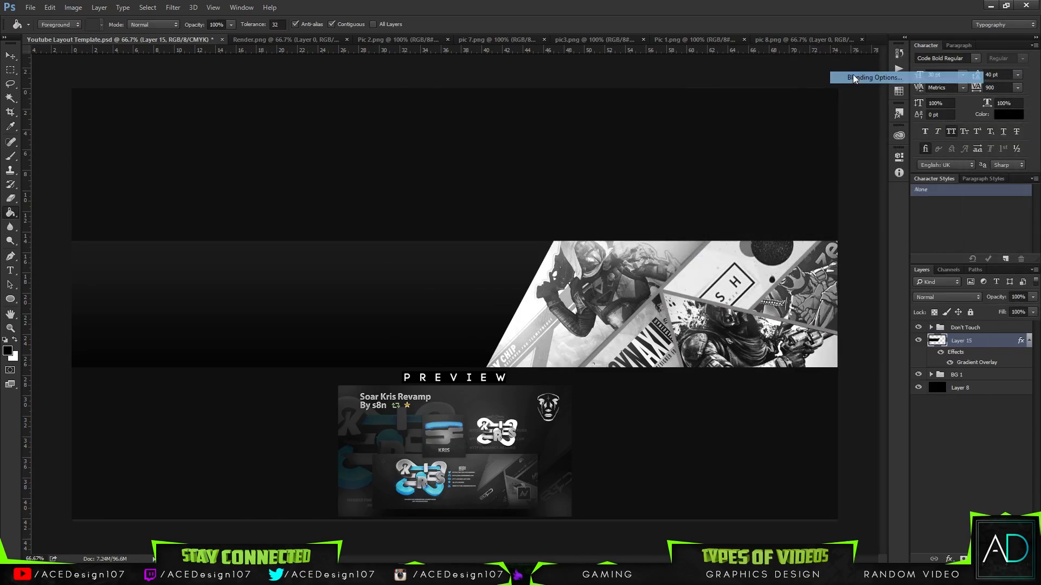
left_click(353, 307)
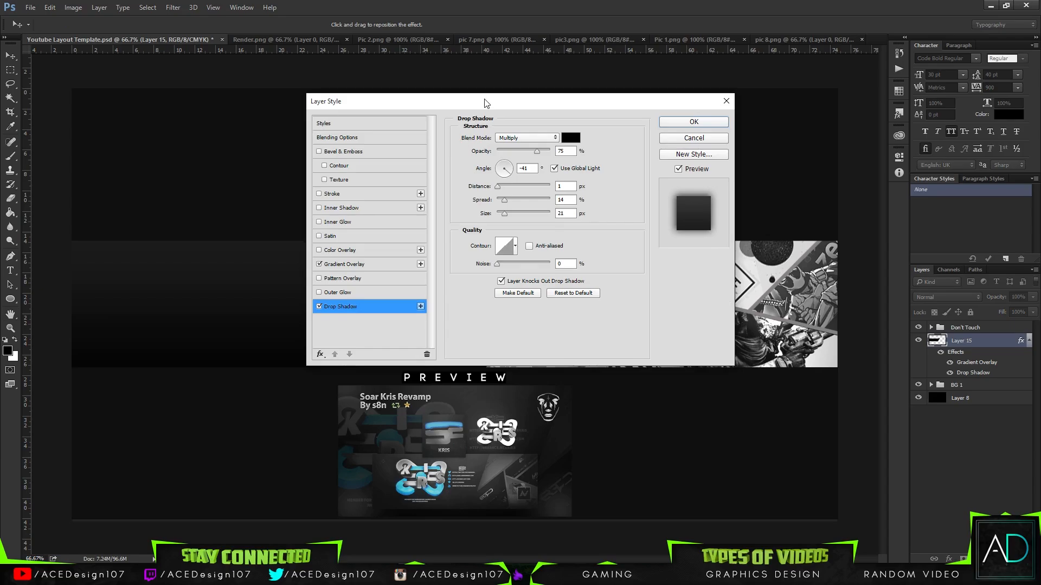
left_click_drag(485, 102, 232, 37)
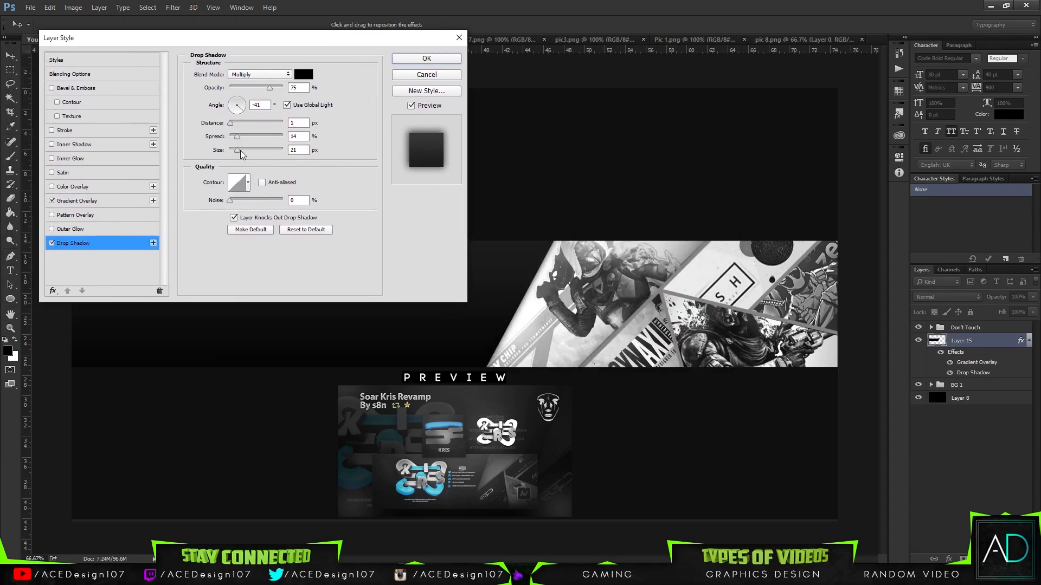
Strengthen Layer 15's drop shadow with 100% opacity, 27% spread and 84 px size, adjust its distance, and apply the style
left_click_drag(239, 151, 252, 147)
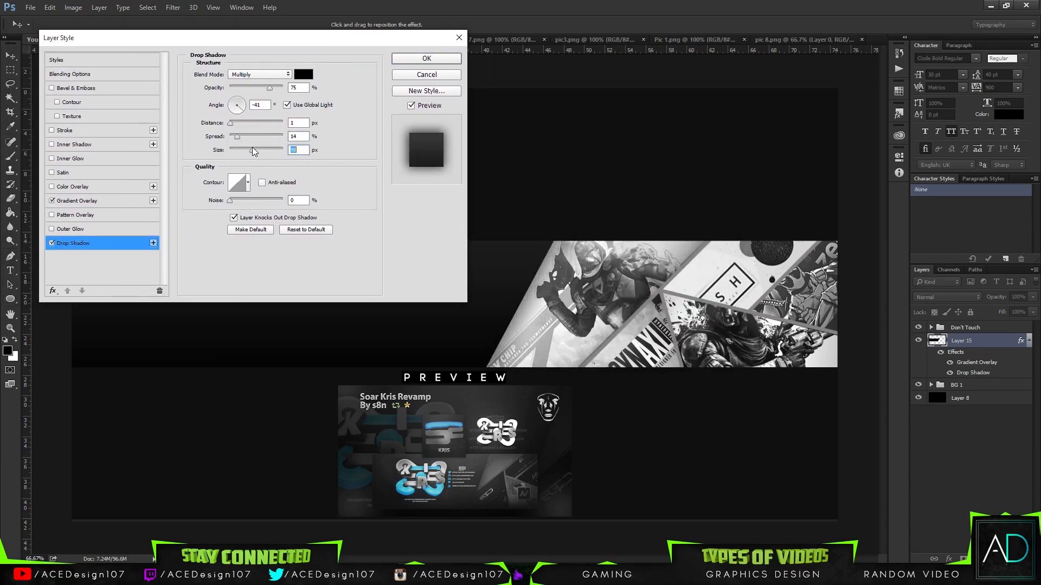
left_click_drag(269, 87, 290, 89)
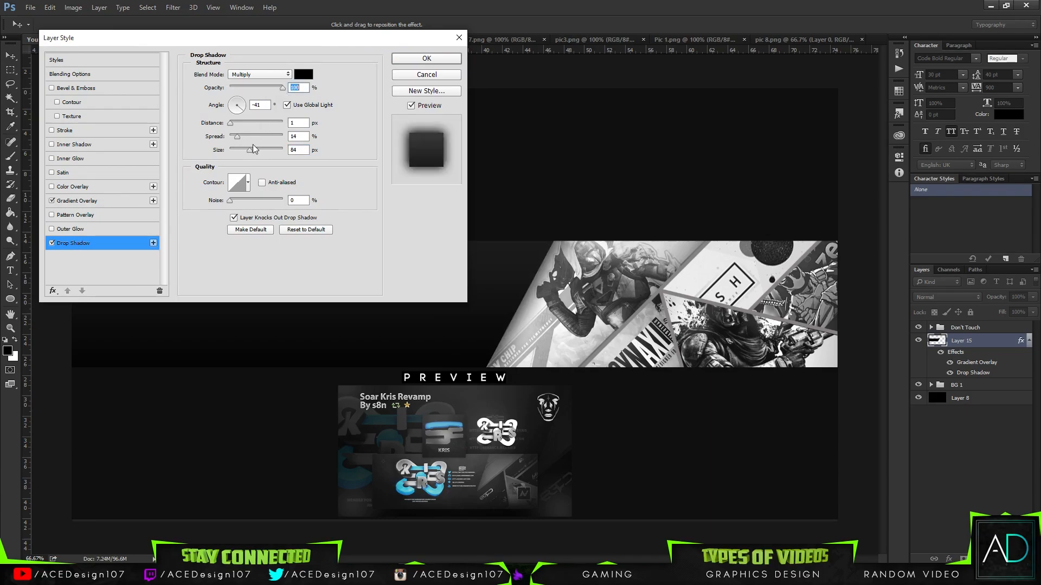
left_click_drag(240, 137, 248, 141)
left_click_drag(245, 142, 235, 127)
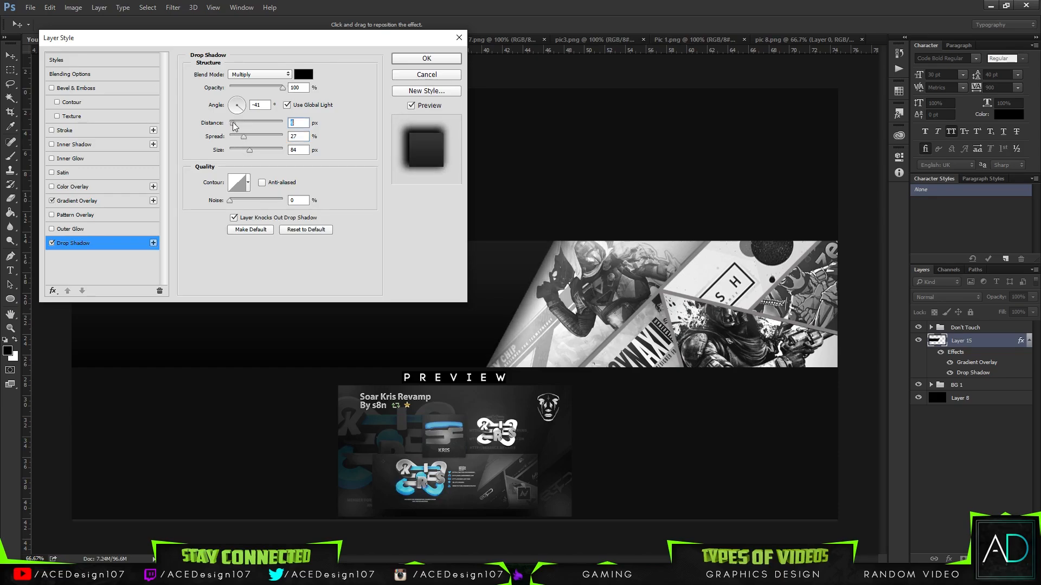
left_click(283, 87)
left_click(261, 106)
left_click_drag(299, 137, 271, 141)
left_click(426, 58)
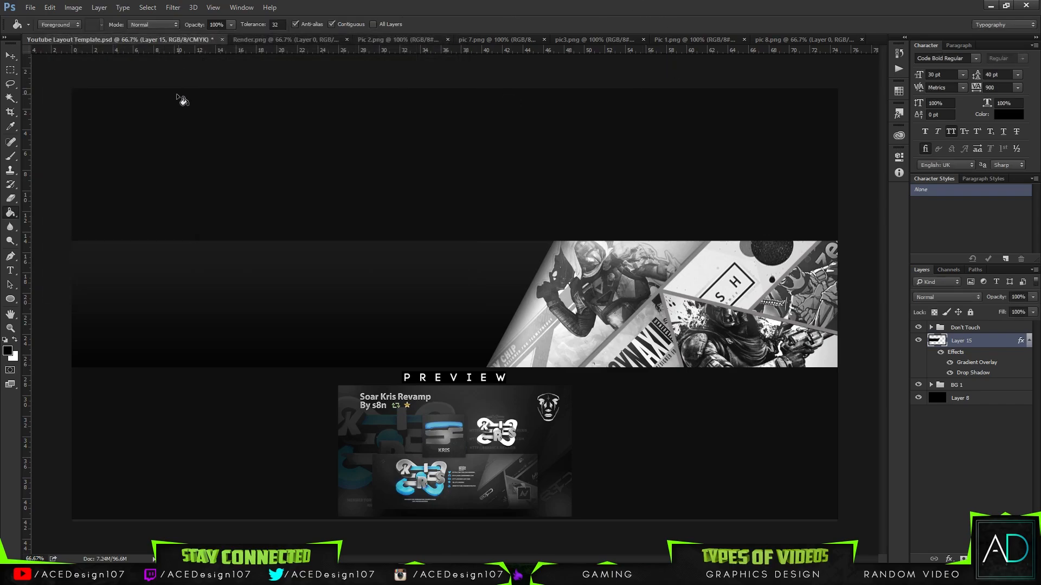
Examine the banner at different zoom levels and compare it with the Soar Kris Revamp reference image in Photos
left_click(10, 56)
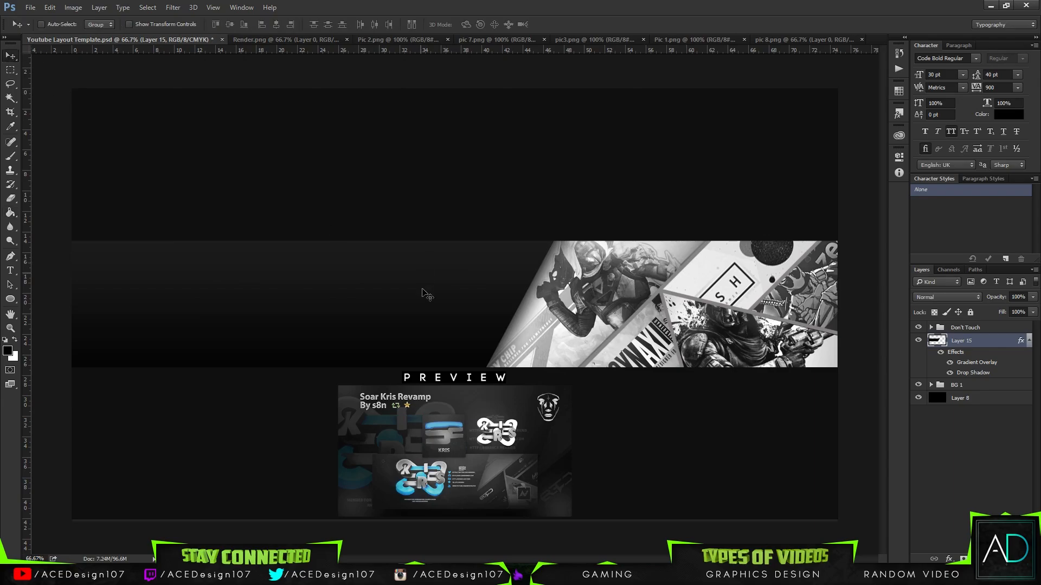
key("ctrl+plus")
scroll(434, 321, "down", 3)
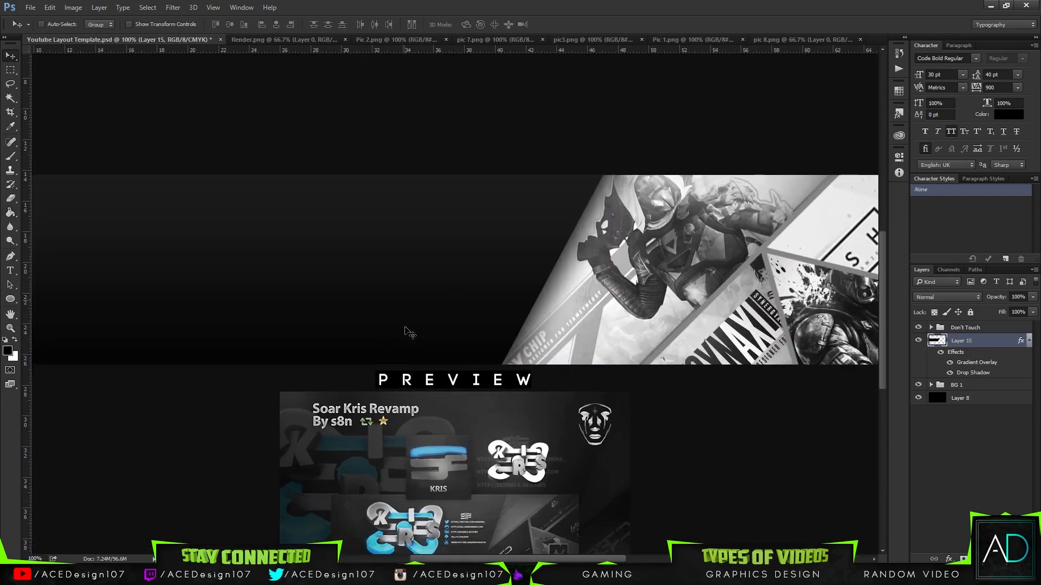
scroll(456, 394, "up", 1)
scroll(461, 399, "down", 2, "alt")
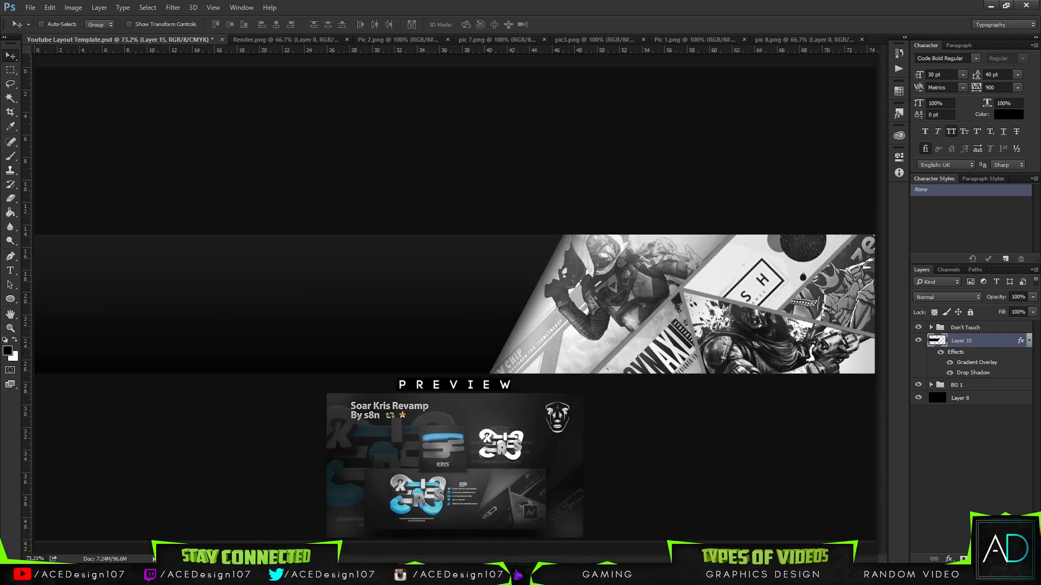
left_click_drag(0, 157, 935, 1)
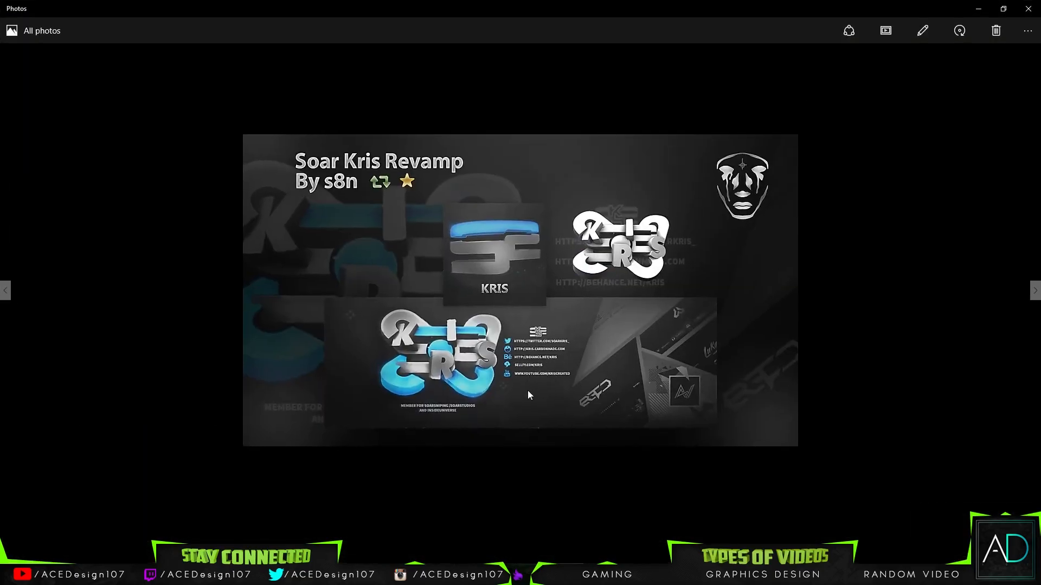
left_click_drag(625, 5, 0, 152)
left_click(773, 5)
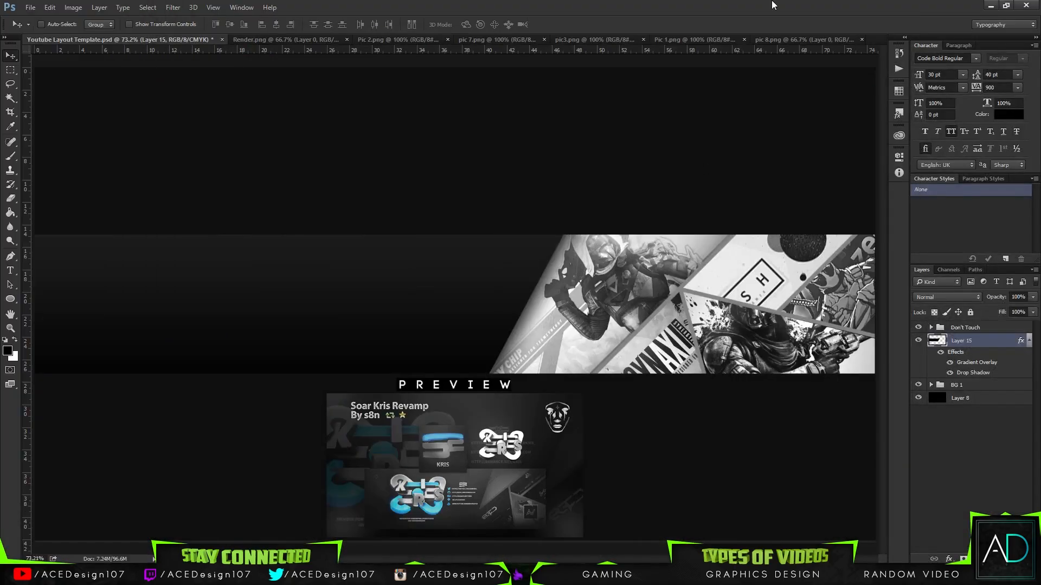
Collapse Layer 15's effects, create a new layer above it, and choose a 675 px splatter brush
left_click(1027, 342)
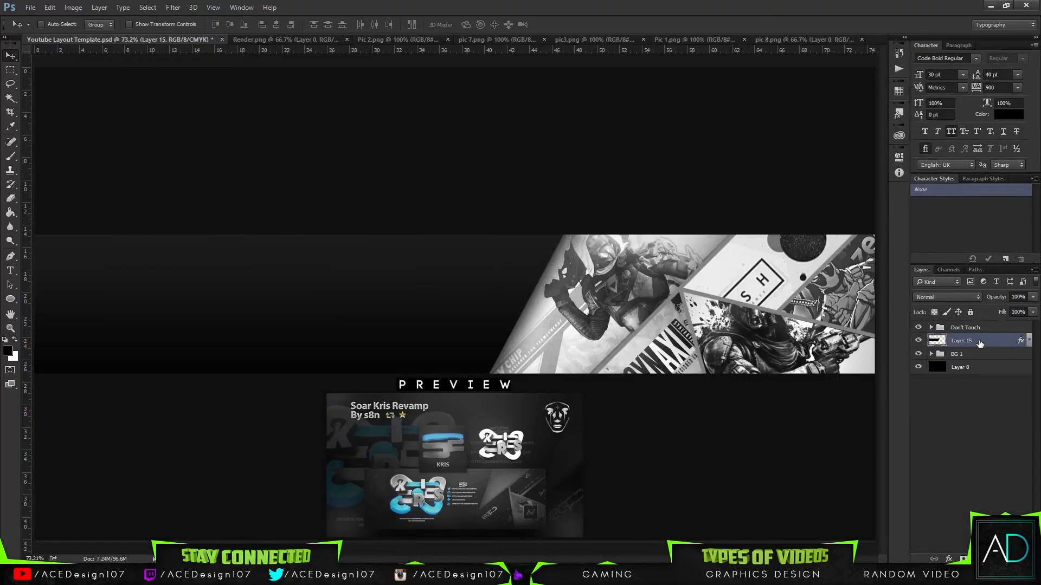
key("ctrl+shift+n")
key("Return")
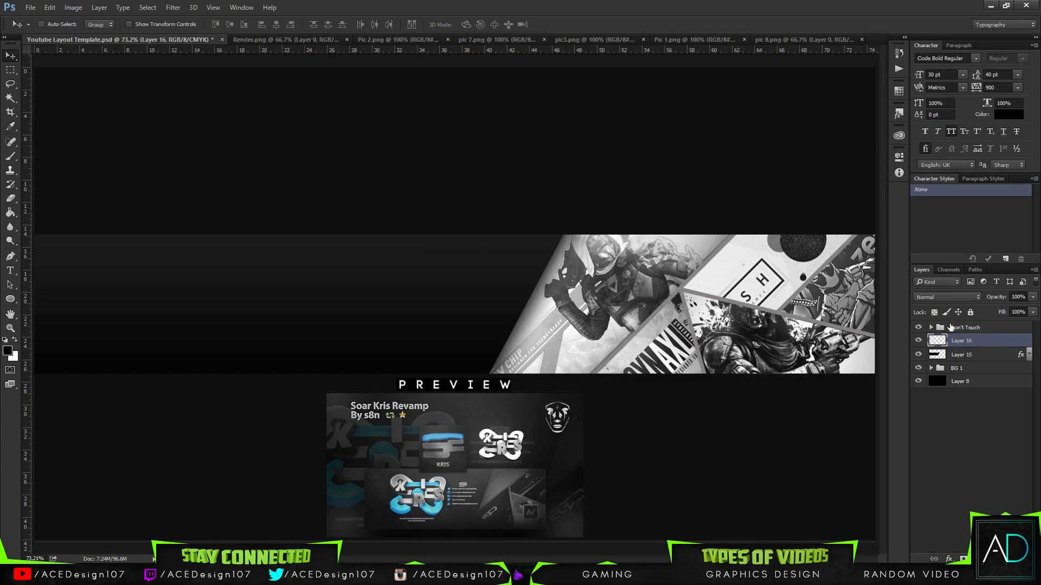
key("b")
left_click(56, 25)
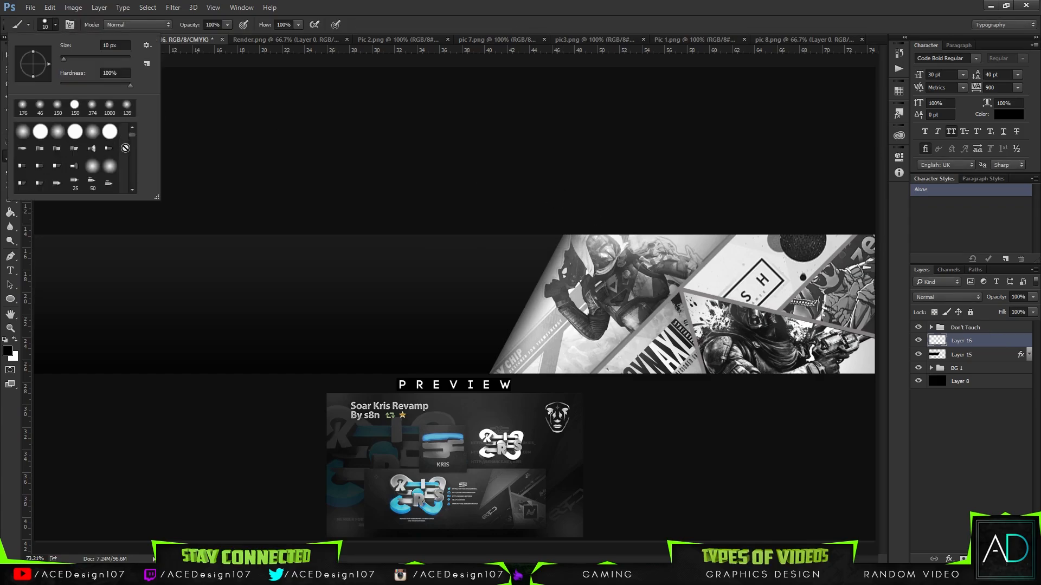
scroll(130, 155, "down", 10)
left_click(110, 165)
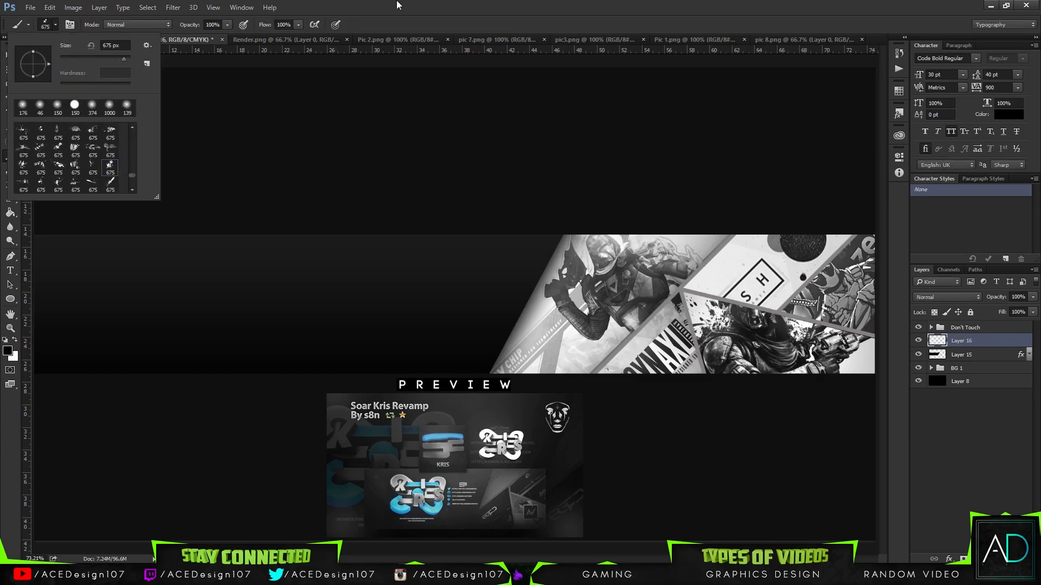
Stamp a white splatter in the dark panel's lower-left corner and set Layer 16's blend mode to Overlay
left_click(399, 5)
left_click(15, 340)
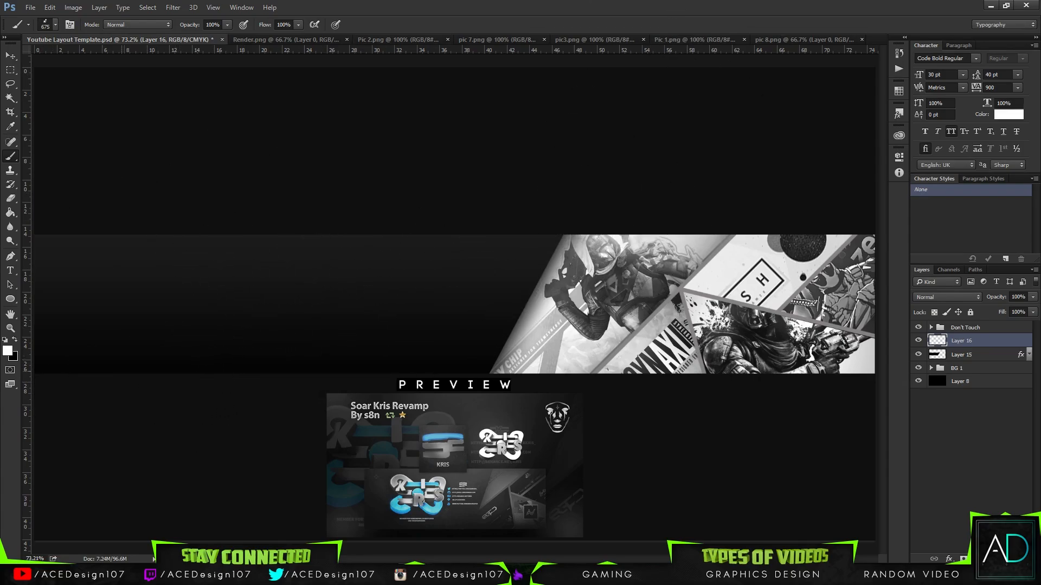
left_click(81, 332)
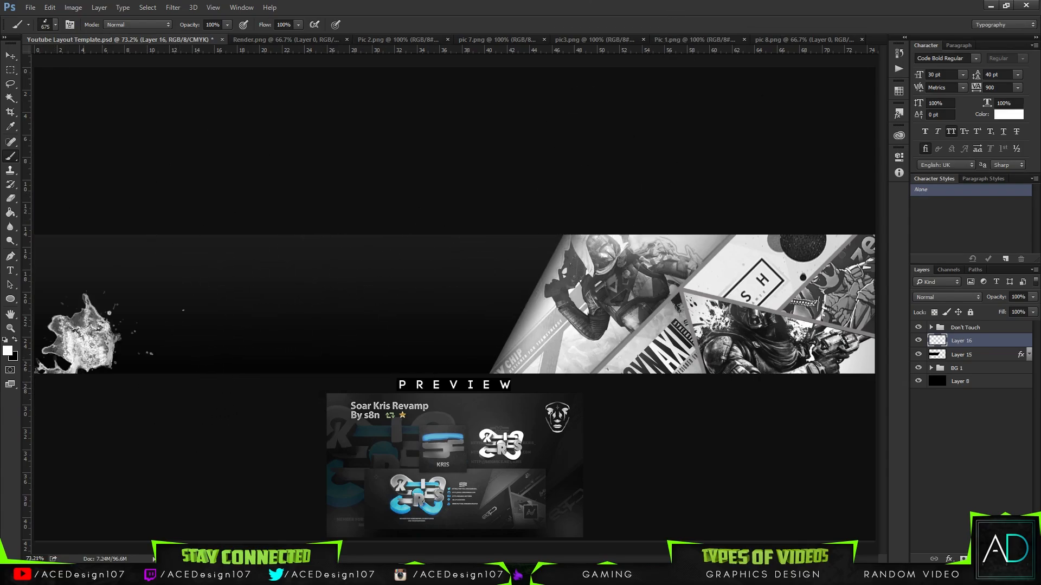
left_click(946, 297)
left_click(946, 395)
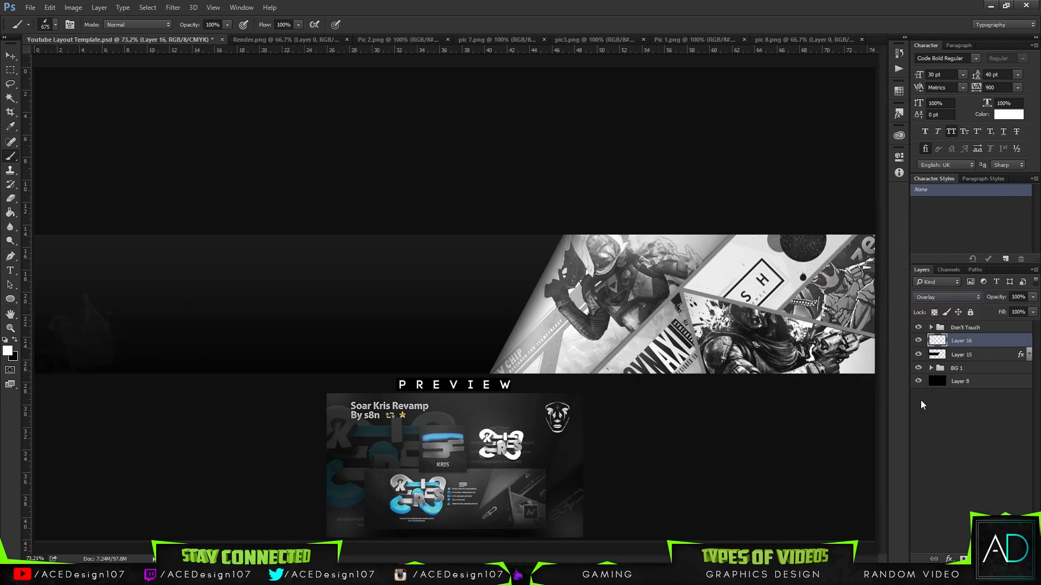
Choose a different 675 px splatter brush and create a new layer above Layer 16
left_click(55, 25)
left_click(42, 139)
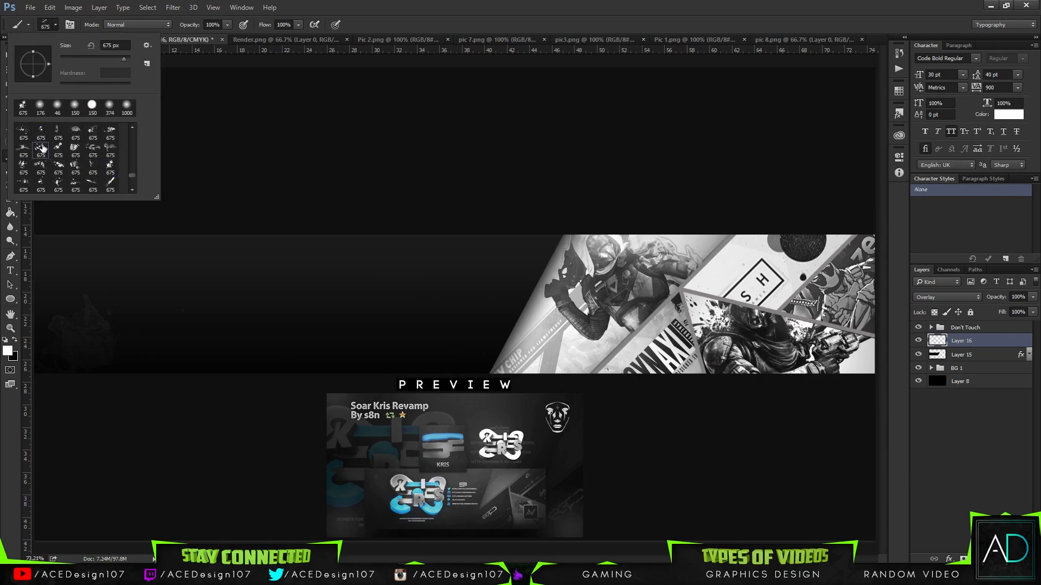
key("Return")
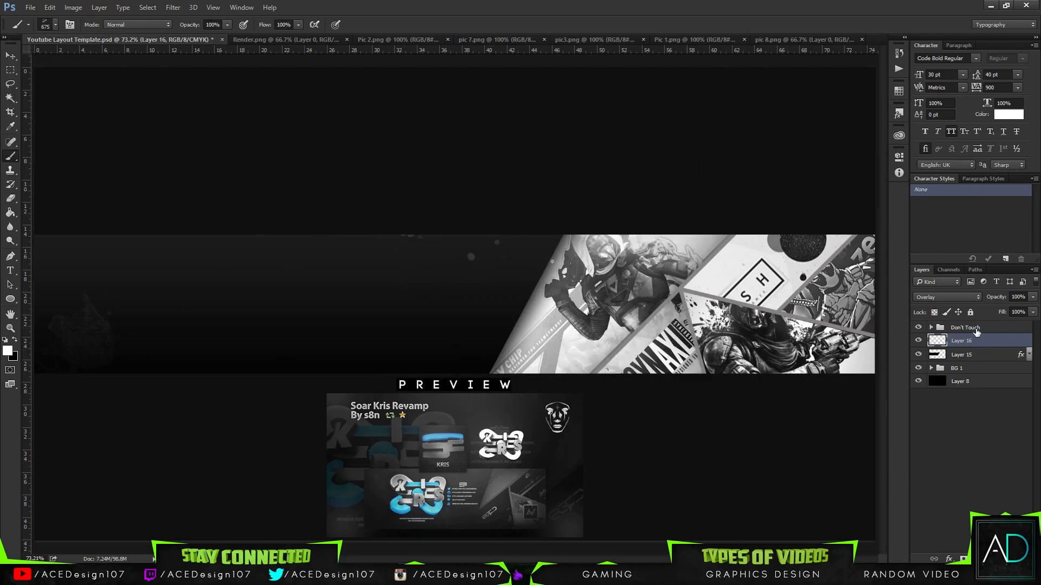
left_click(947, 297)
left_click(927, 402)
key("ctrl+shift+n")
key("Return")
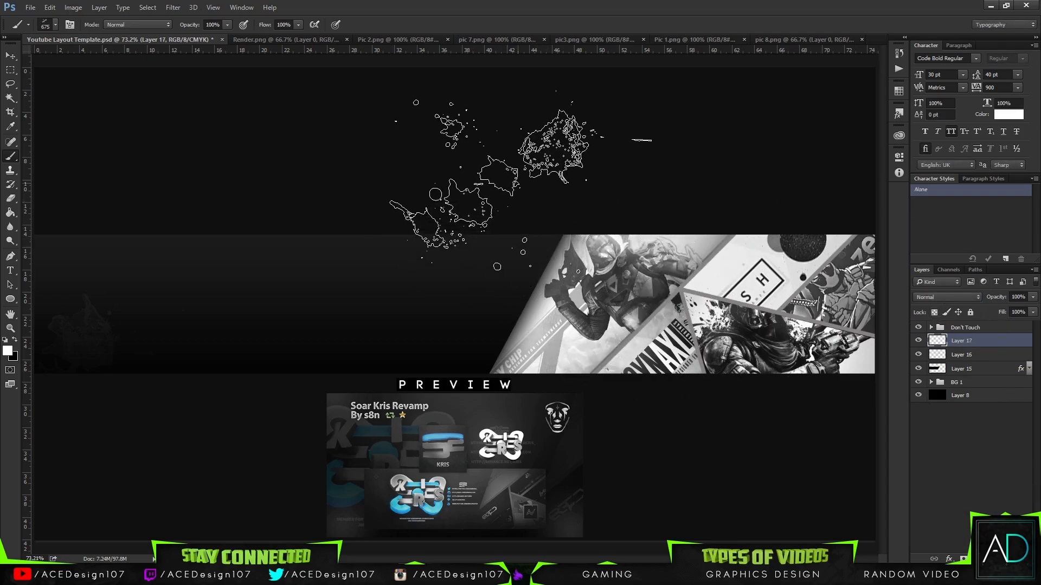
Stamp a white splatter on the dark panel's upper edge near the slanted images and set Layer 17 to Overlay
left_click(521, 185)
left_click(948, 297)
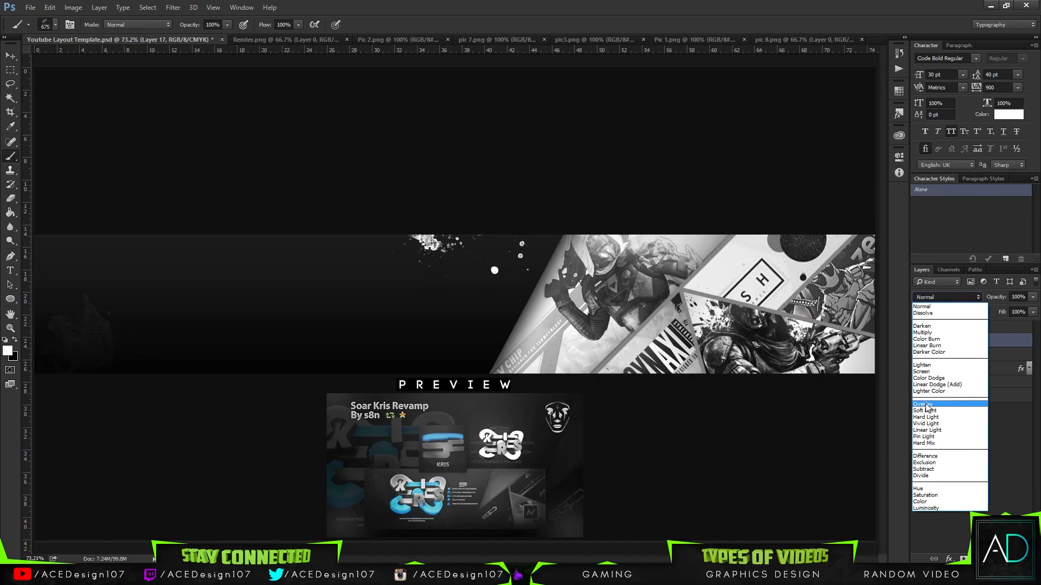
left_click(927, 401)
On a new layer, stamp a different white 675 px splatter along the dark panel's lower edge and blend it with Overlay
key("ctrl+shift+n")
key("Return")
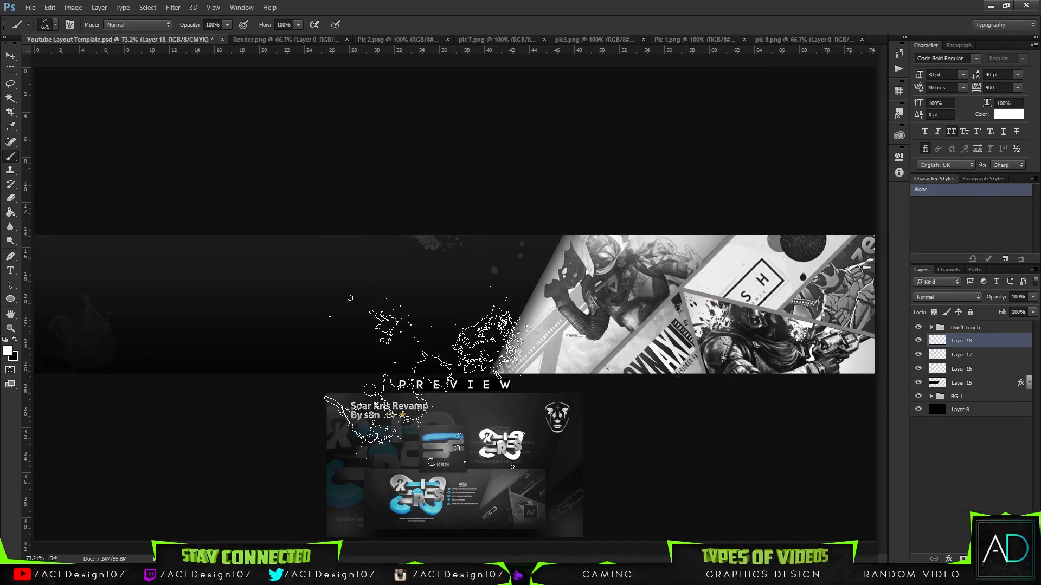
left_click(56, 26)
left_click(31, 147)
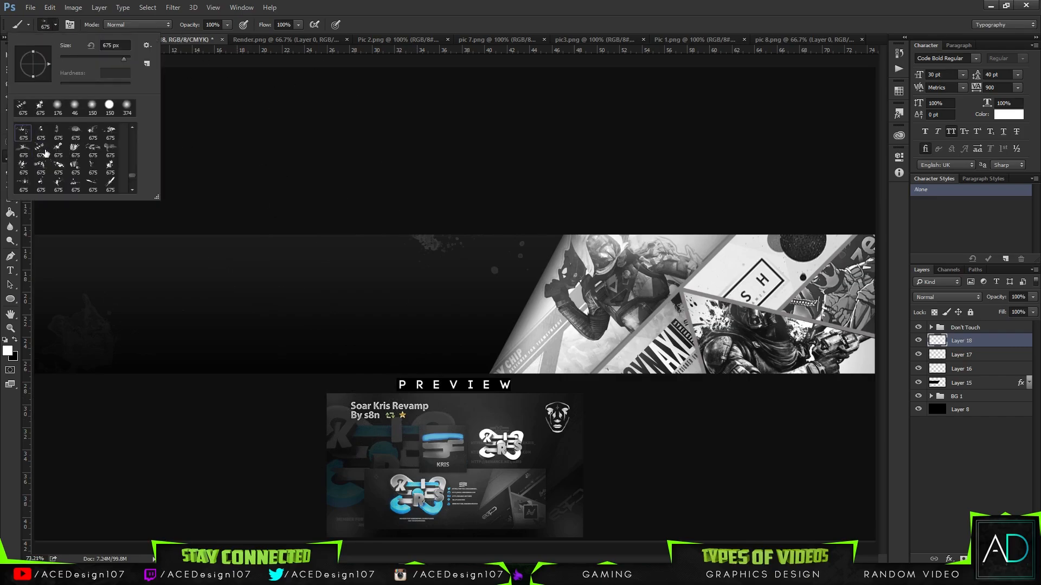
left_click(388, 390)
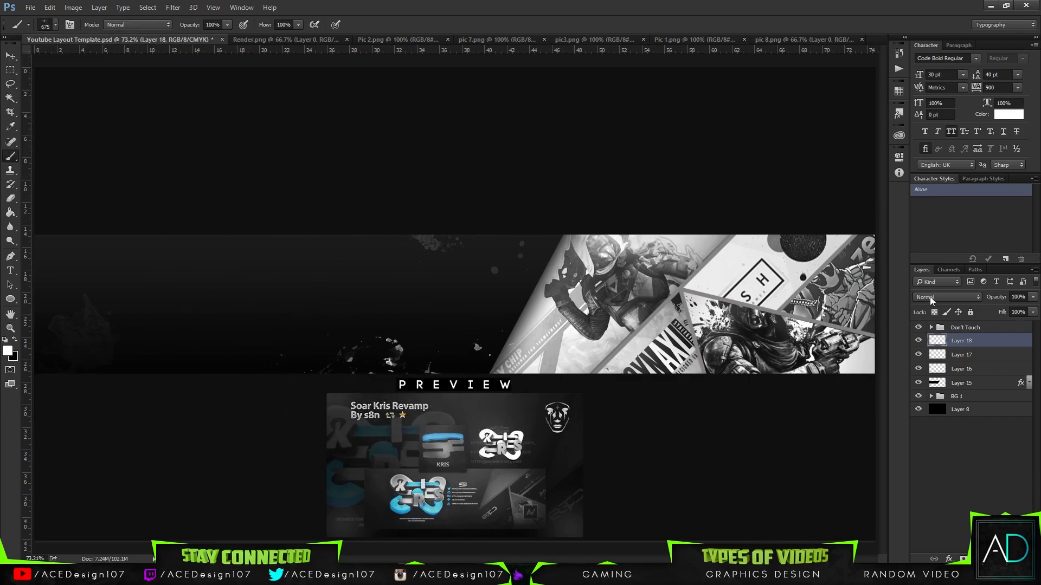
left_click(948, 297)
left_click(932, 384)
On a new layer, stamp another white 675 px splatter in the dark panel's upper-left corner and blend it with Overlay
left_click(55, 25)
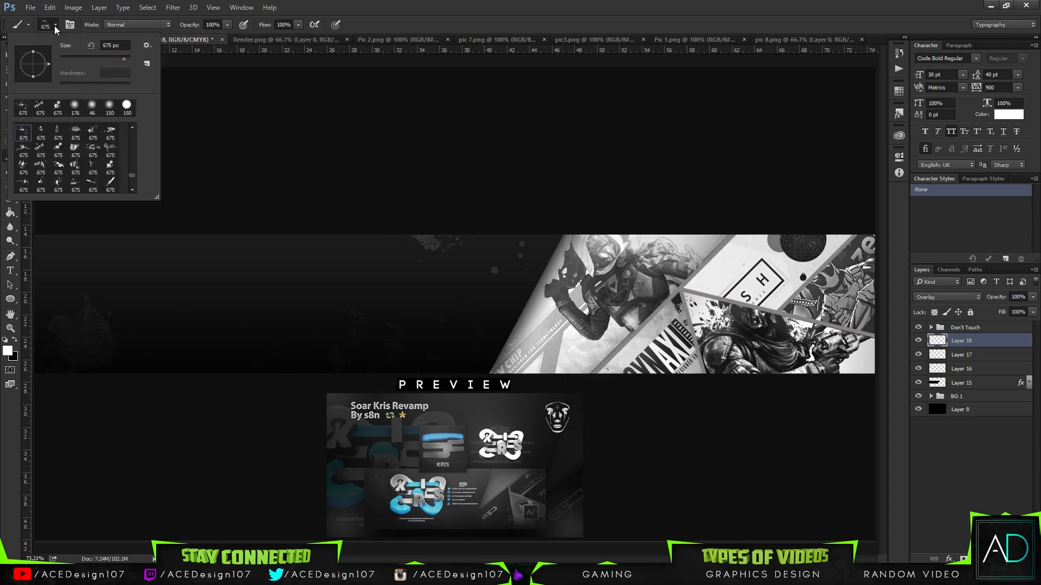
double_click(23, 168)
key("ctrl+shift+n")
key("Return")
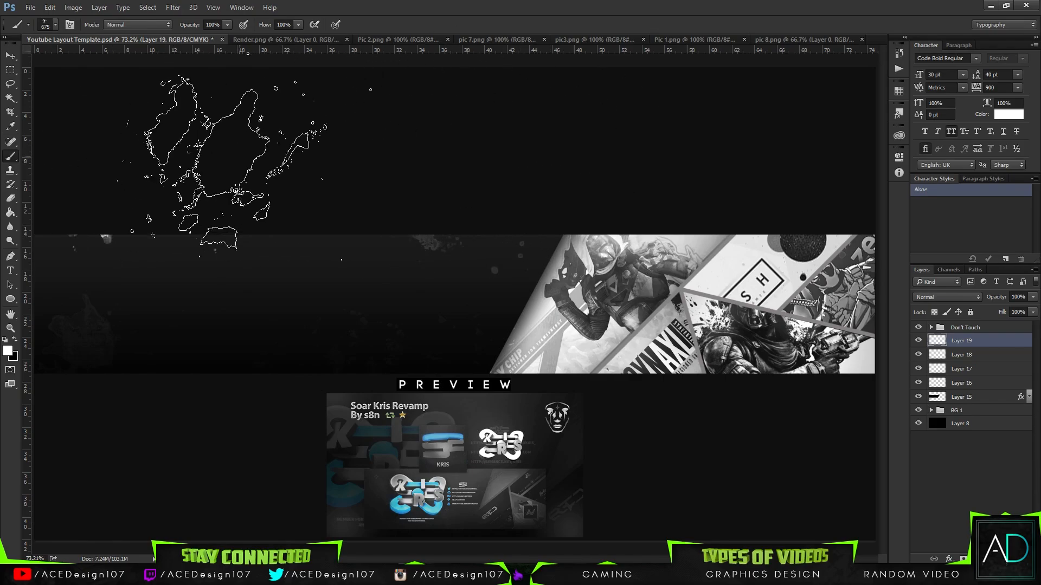
left_click(109, 168)
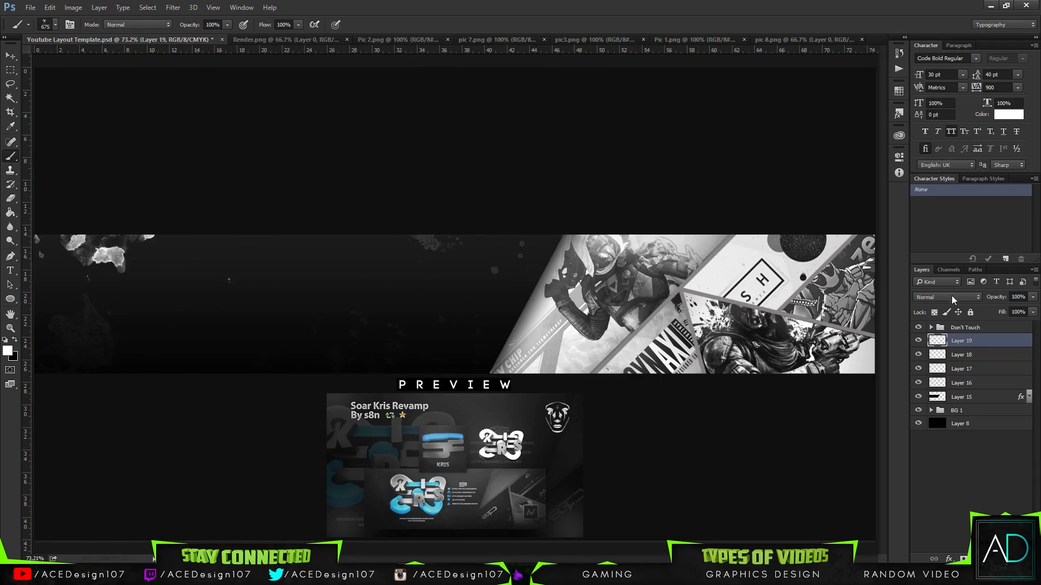
left_click(948, 297)
left_click(954, 402)
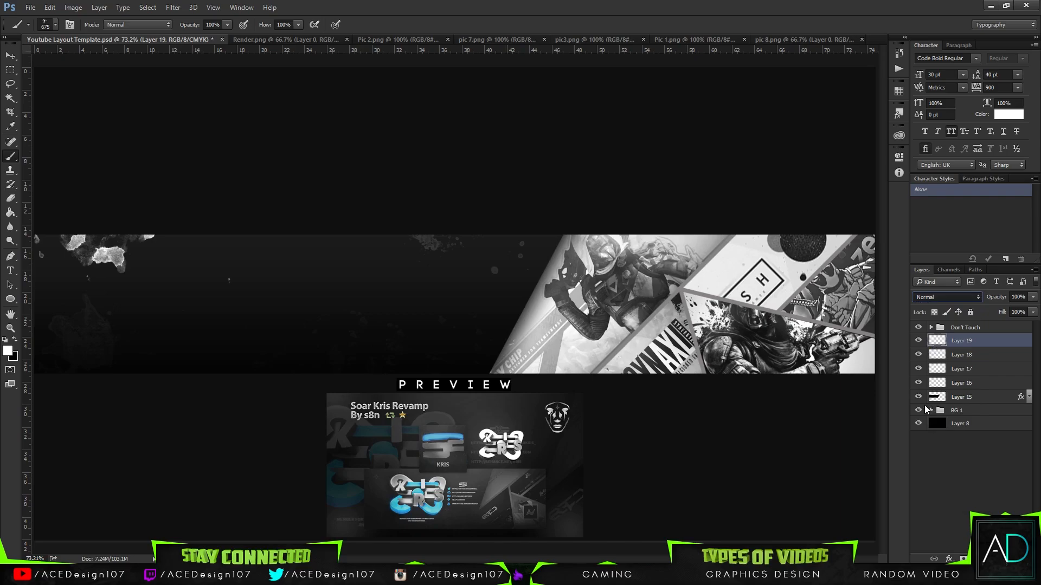
Lower the opacity of splatter Layer 17 to 26% and reduce the opacity of Layer 18 as well
left_click(997, 372)
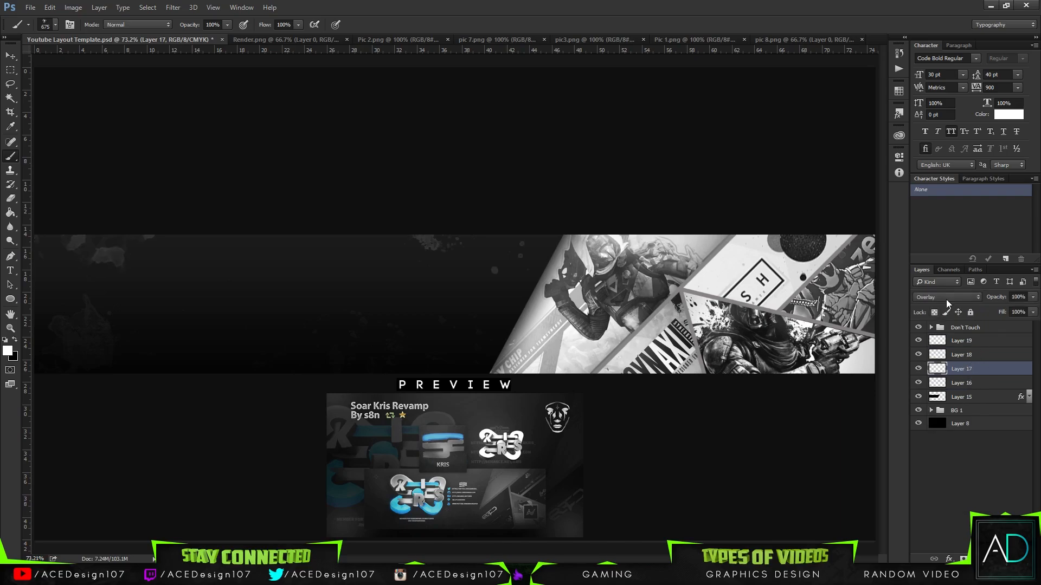
left_click(1032, 297)
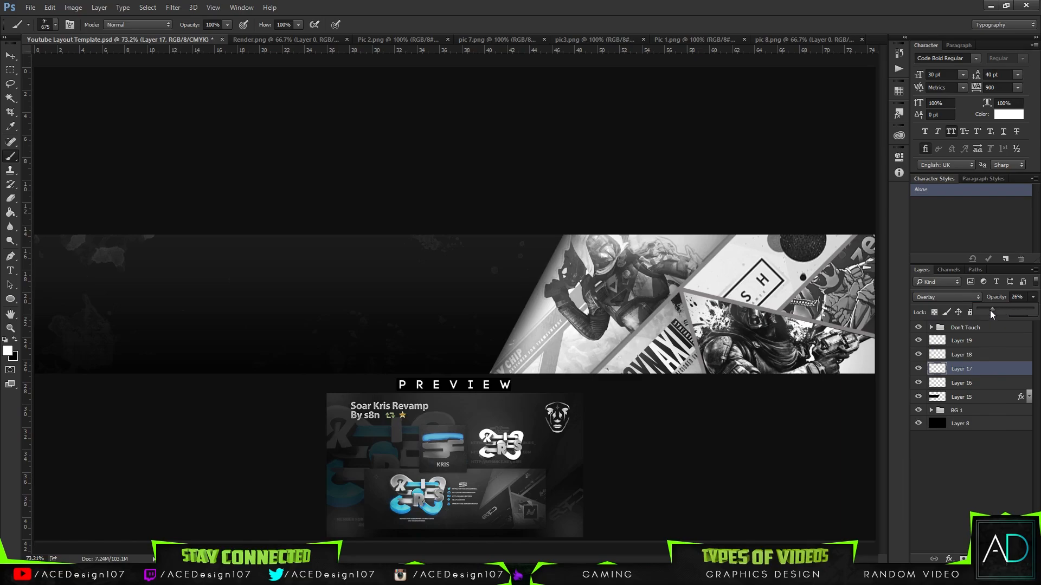
left_click(997, 362)
left_click(1007, 344)
left_click(1008, 355)
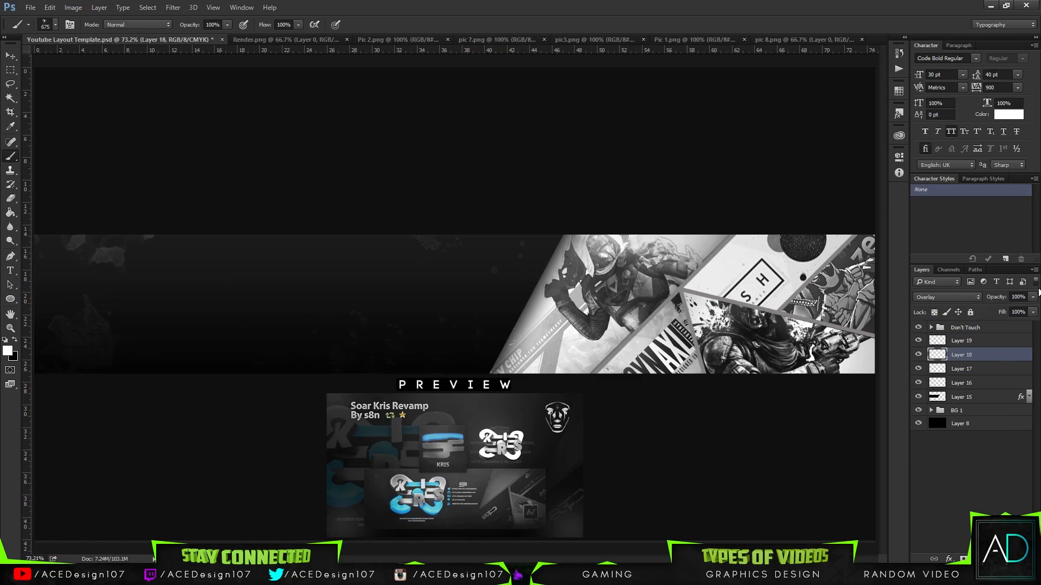
left_click(1033, 298)
left_click(1007, 351)
Lower the opacity of splatter Layer 19 to 25%
left_click(1008, 341)
left_click(1033, 297)
left_click_drag(1033, 309, 994, 313)
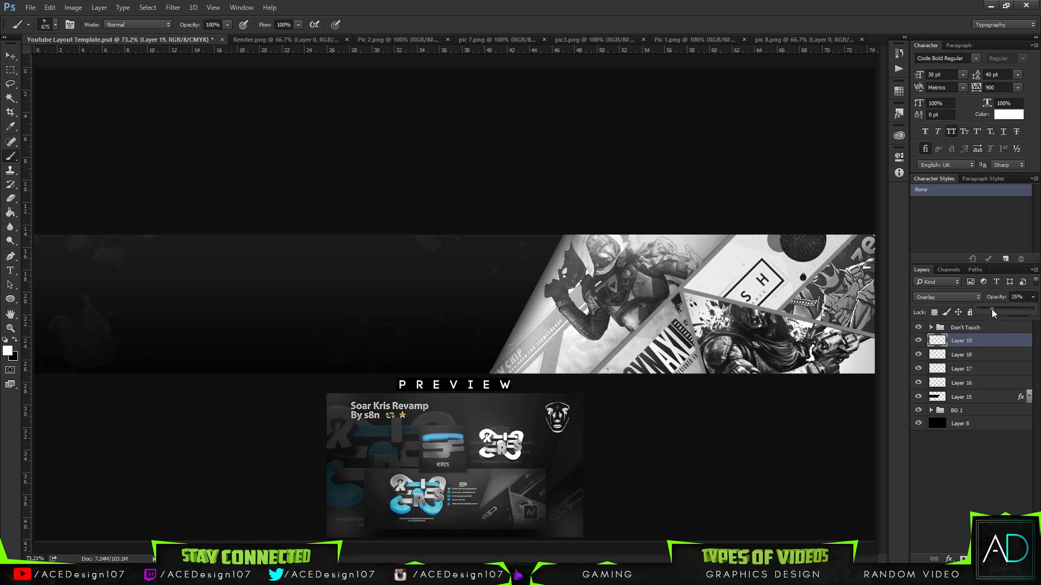
Choose another 675 px splatter brush for the dark panel's texture
left_click(55, 22)
left_click(24, 150)
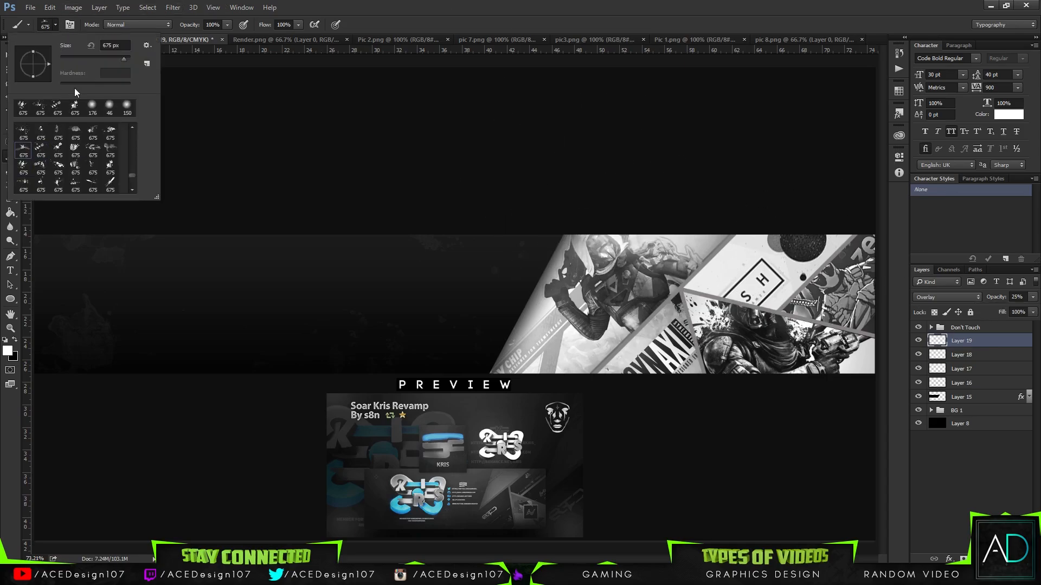